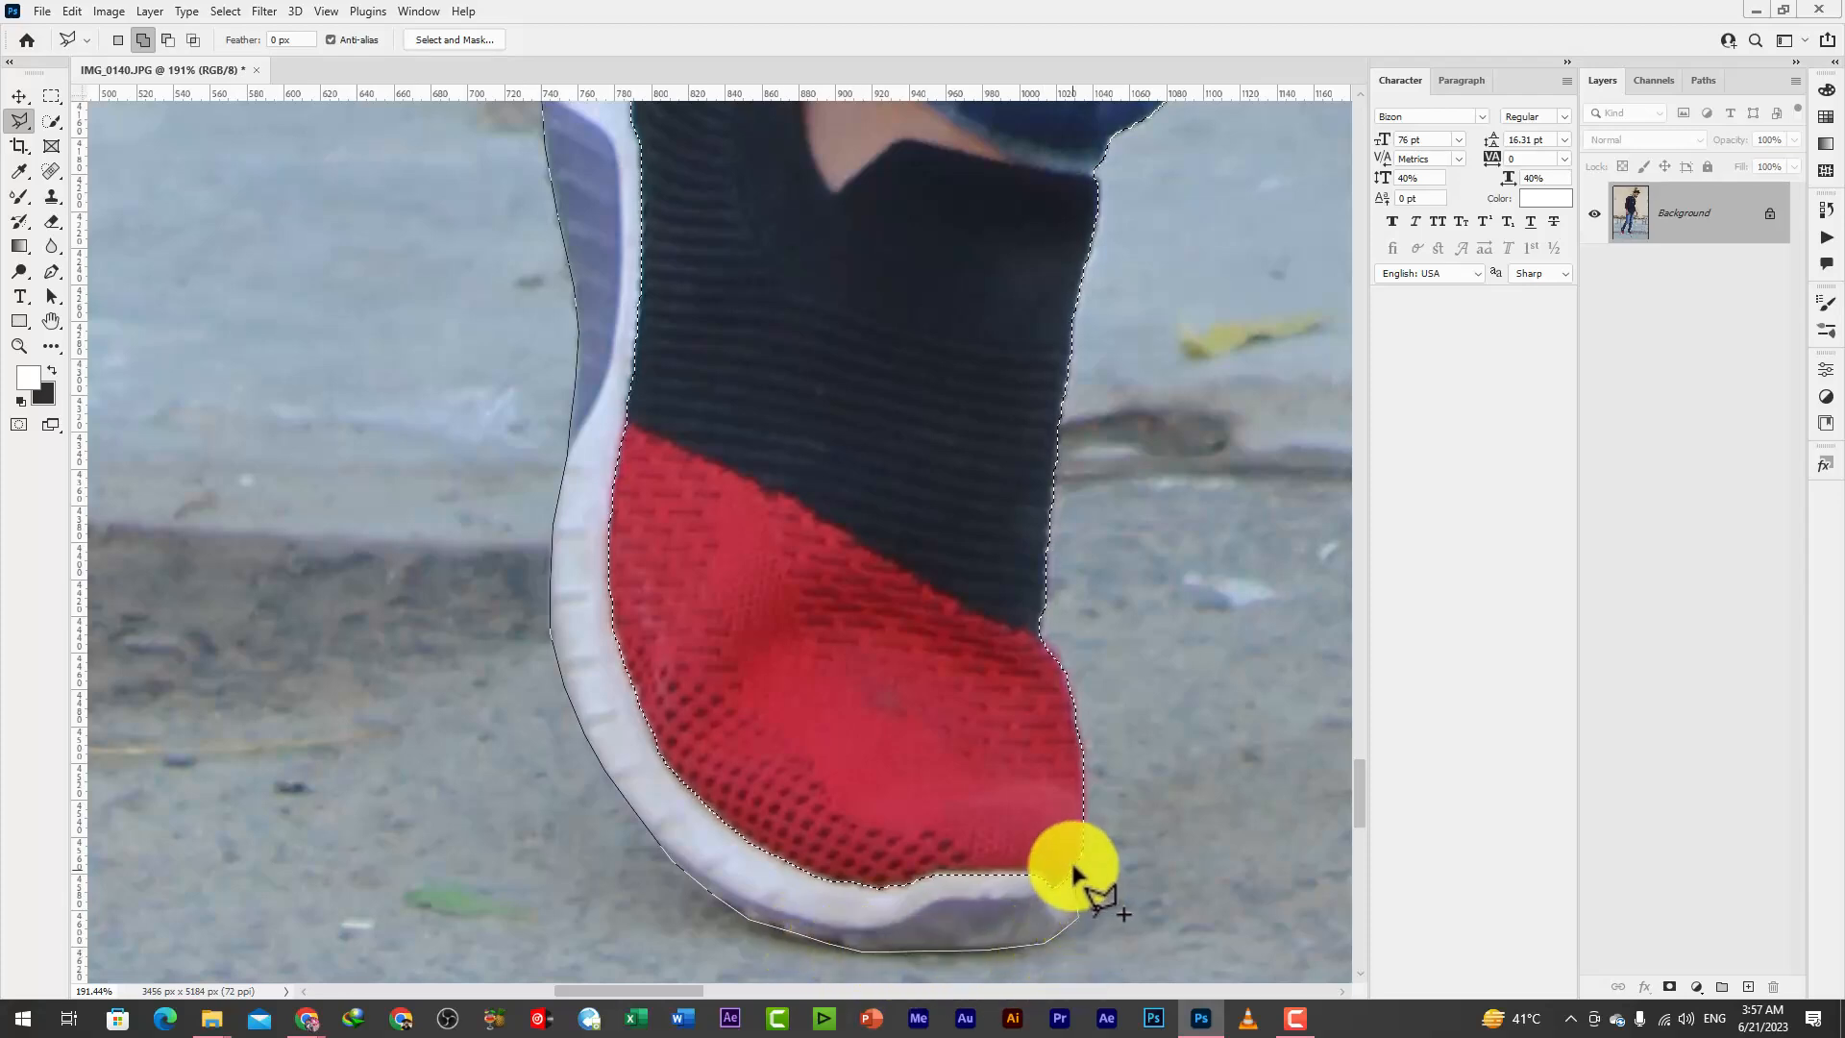
# Add the raised rear shoe's white sole to the selection and subtract the background sliver at its toe with the Polygonal Lasso
pyautogui.scroll(5, 865, 331)
pyautogui.scroll(-4, 647, 309)
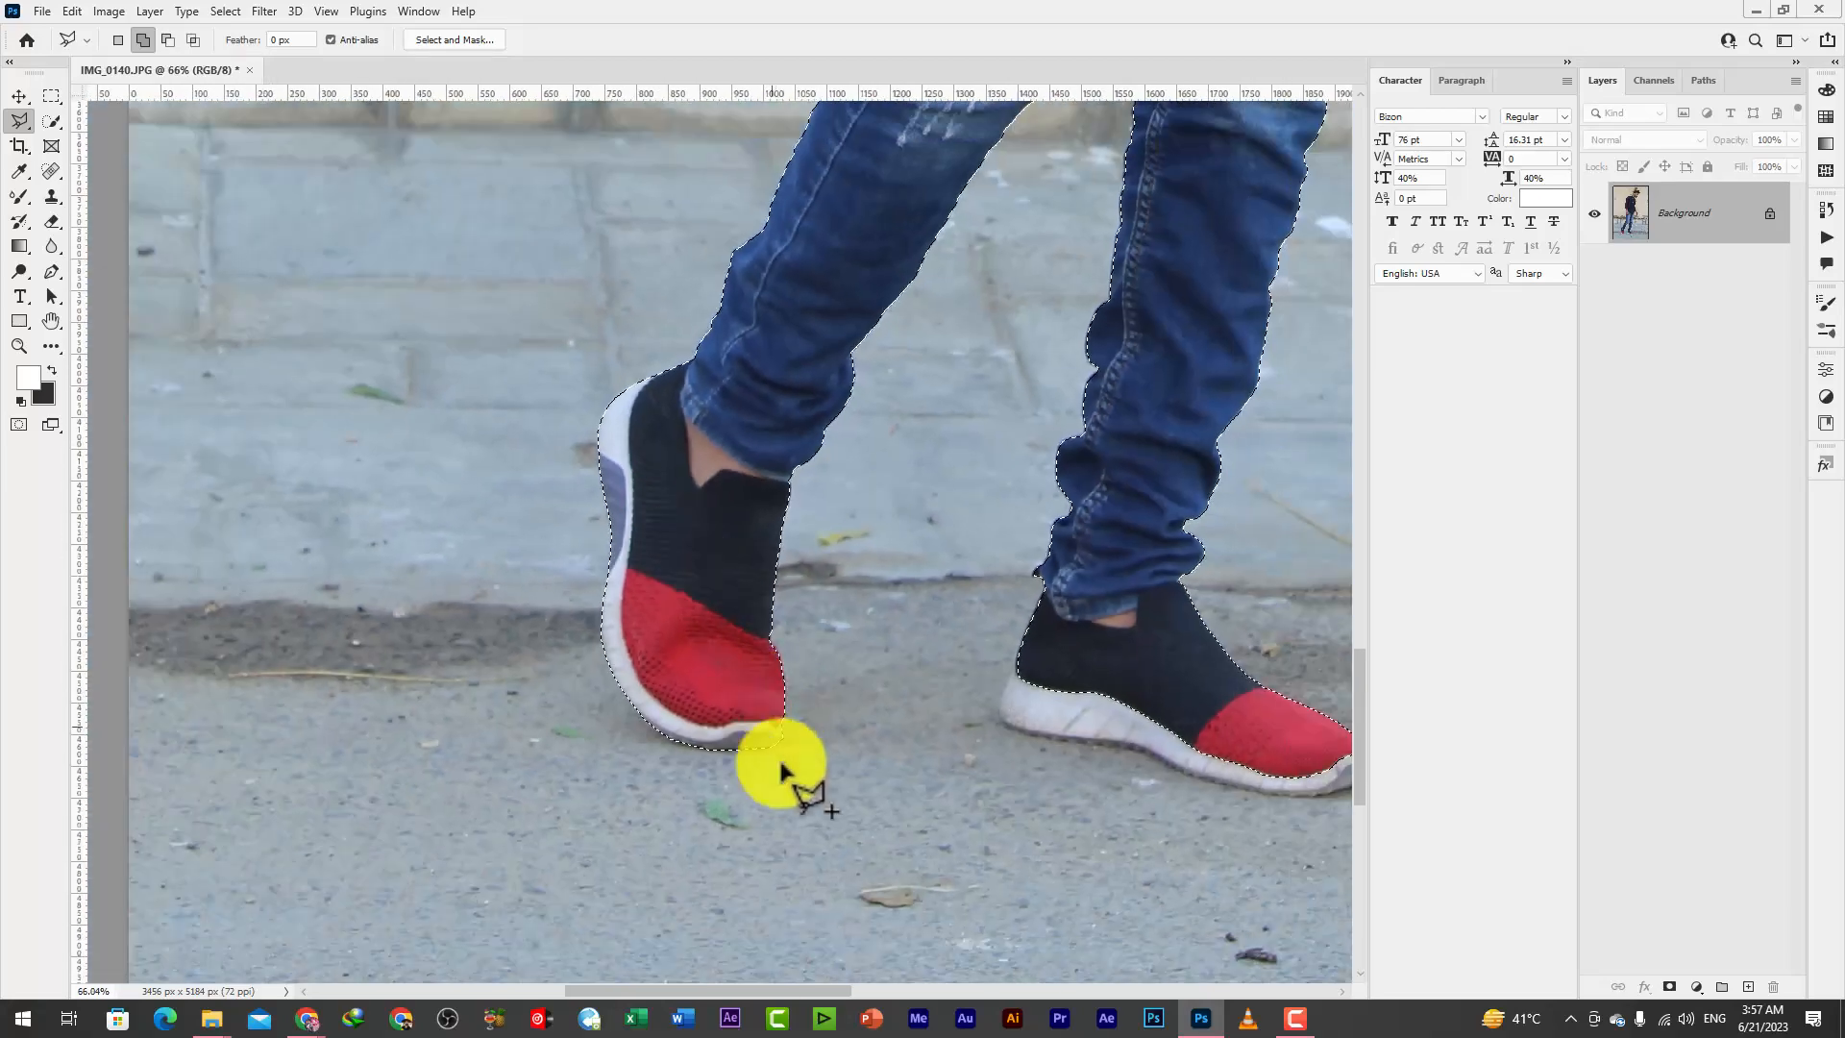
pyautogui.scroll(6, 782, 749)
pyautogui.keyDown('alt'); pyautogui.click(790, 693); pyautogui.keyUp('alt')
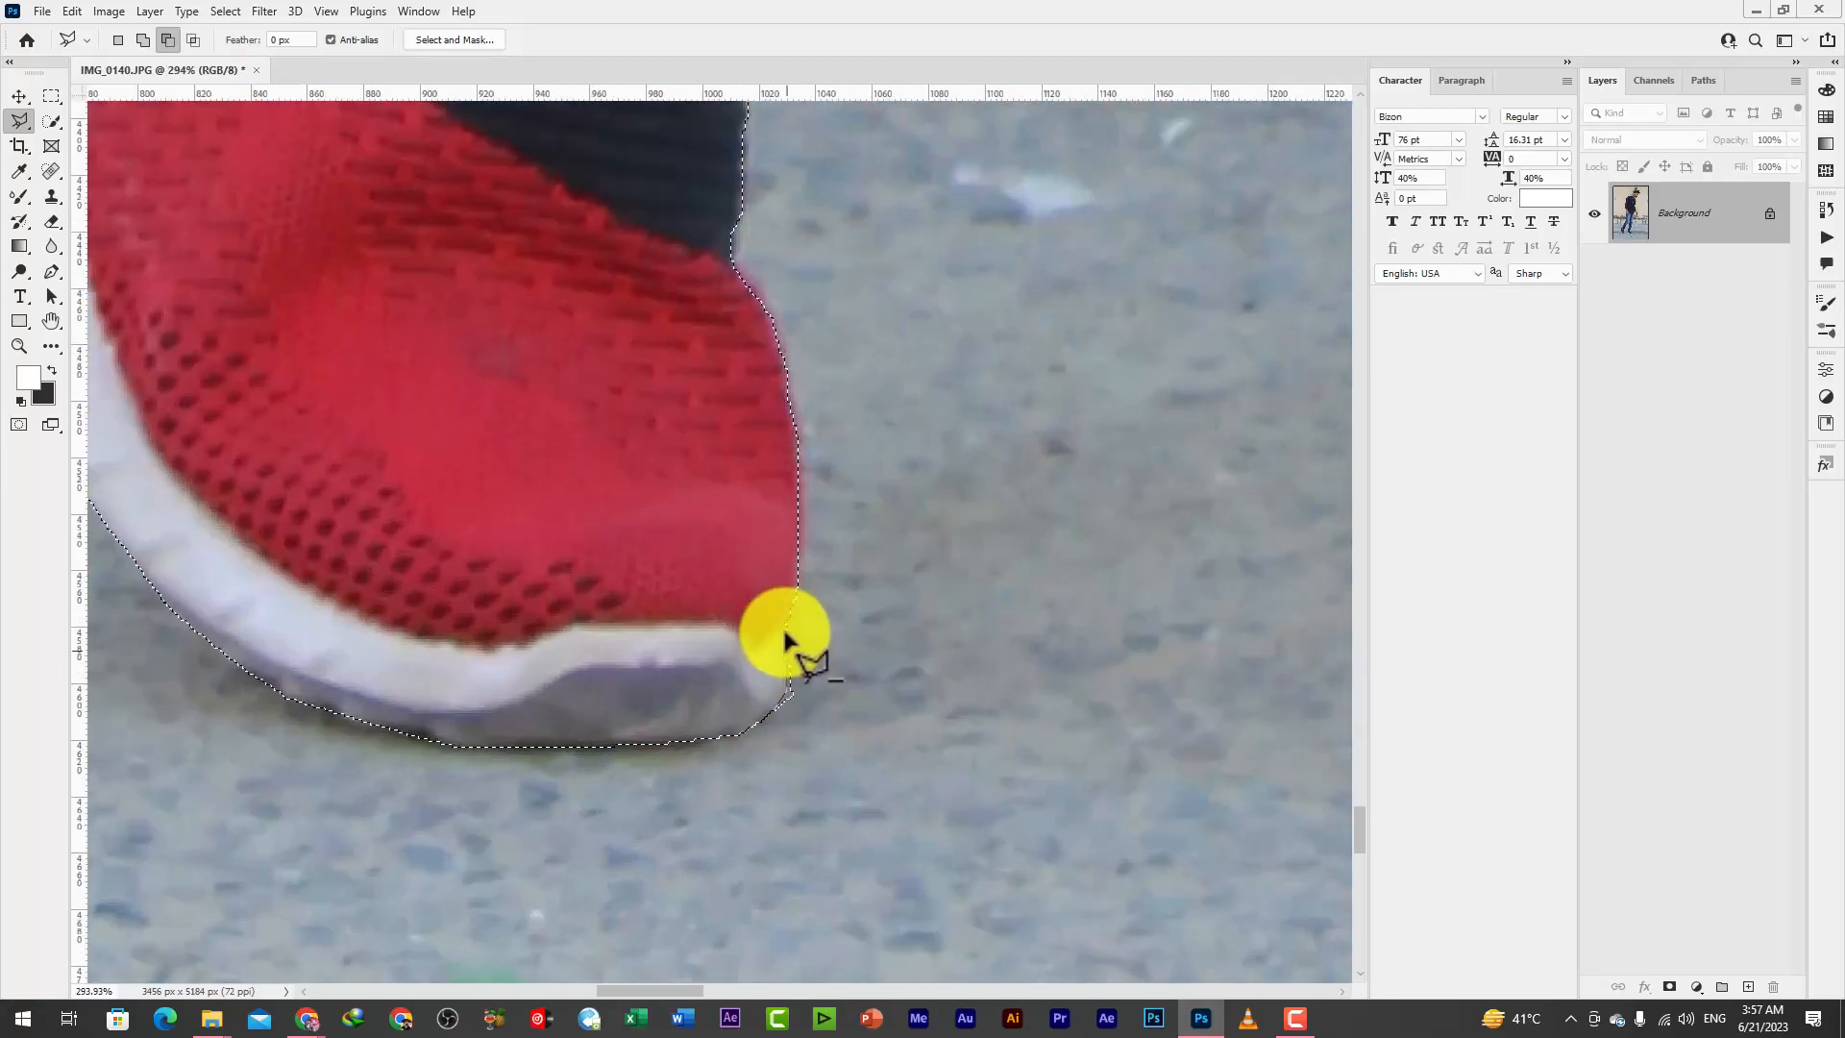
pyautogui.click(787, 621)
pyautogui.click(823, 633)
pyautogui.click(824, 689)
pyautogui.doubleClick(788, 745)
# Outline the front shoe's white sole from heel to toe with the Polygonal Lasso and add it to the selection
pyautogui.scroll(-5, 519, 755)
pyautogui.scroll(-3, 503, 748)
pyautogui.scroll(5, 1063, 692)
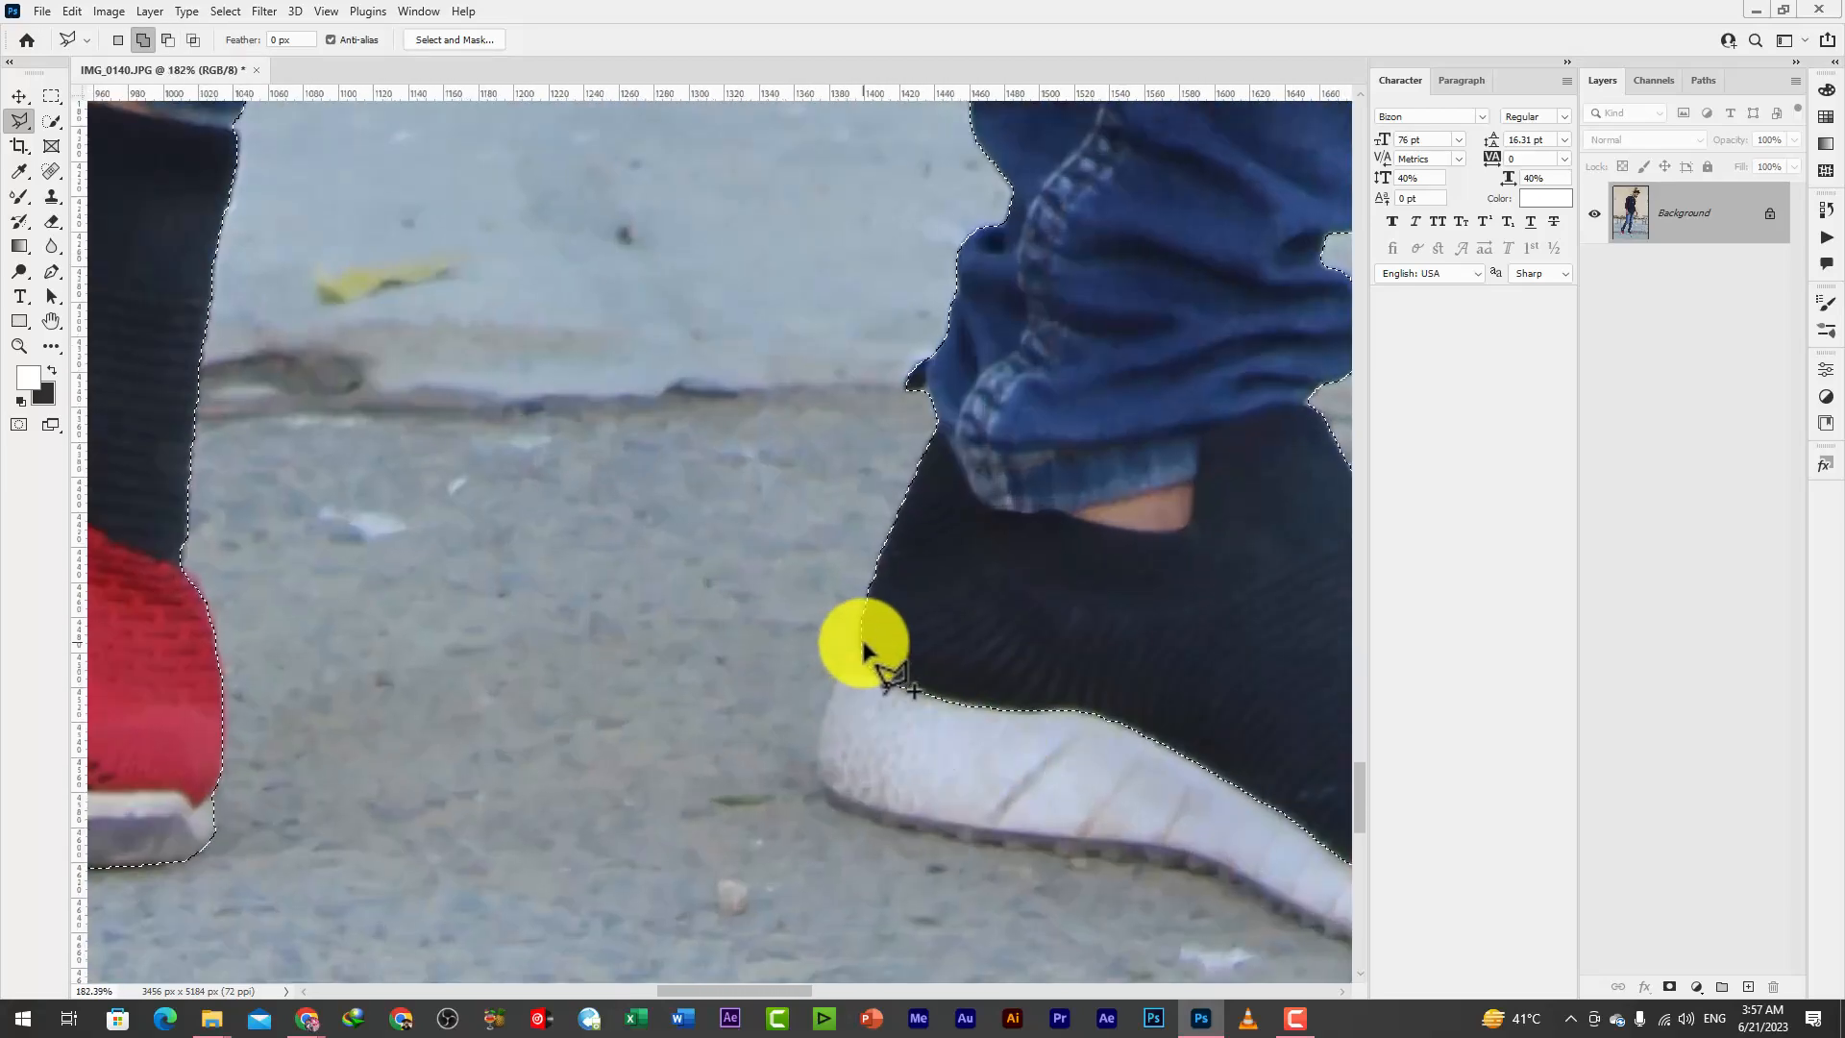
pyautogui.click(861, 651)
pyautogui.click(841, 678)
pyautogui.click(819, 742)
pyautogui.click(819, 773)
pyautogui.moveTo(824, 801)
pyautogui.mouseDown()
pyautogui.moveTo(754, 598)
pyautogui.moveTo(725, 585)
pyautogui.moveTo(801, 615)
pyautogui.moveTo(1083, 648)
pyautogui.moveTo(1269, 733)
pyautogui.moveTo(702, 635)
pyautogui.moveTo(985, 655)
pyautogui.moveTo(1088, 596)
pyautogui.mouseUp()
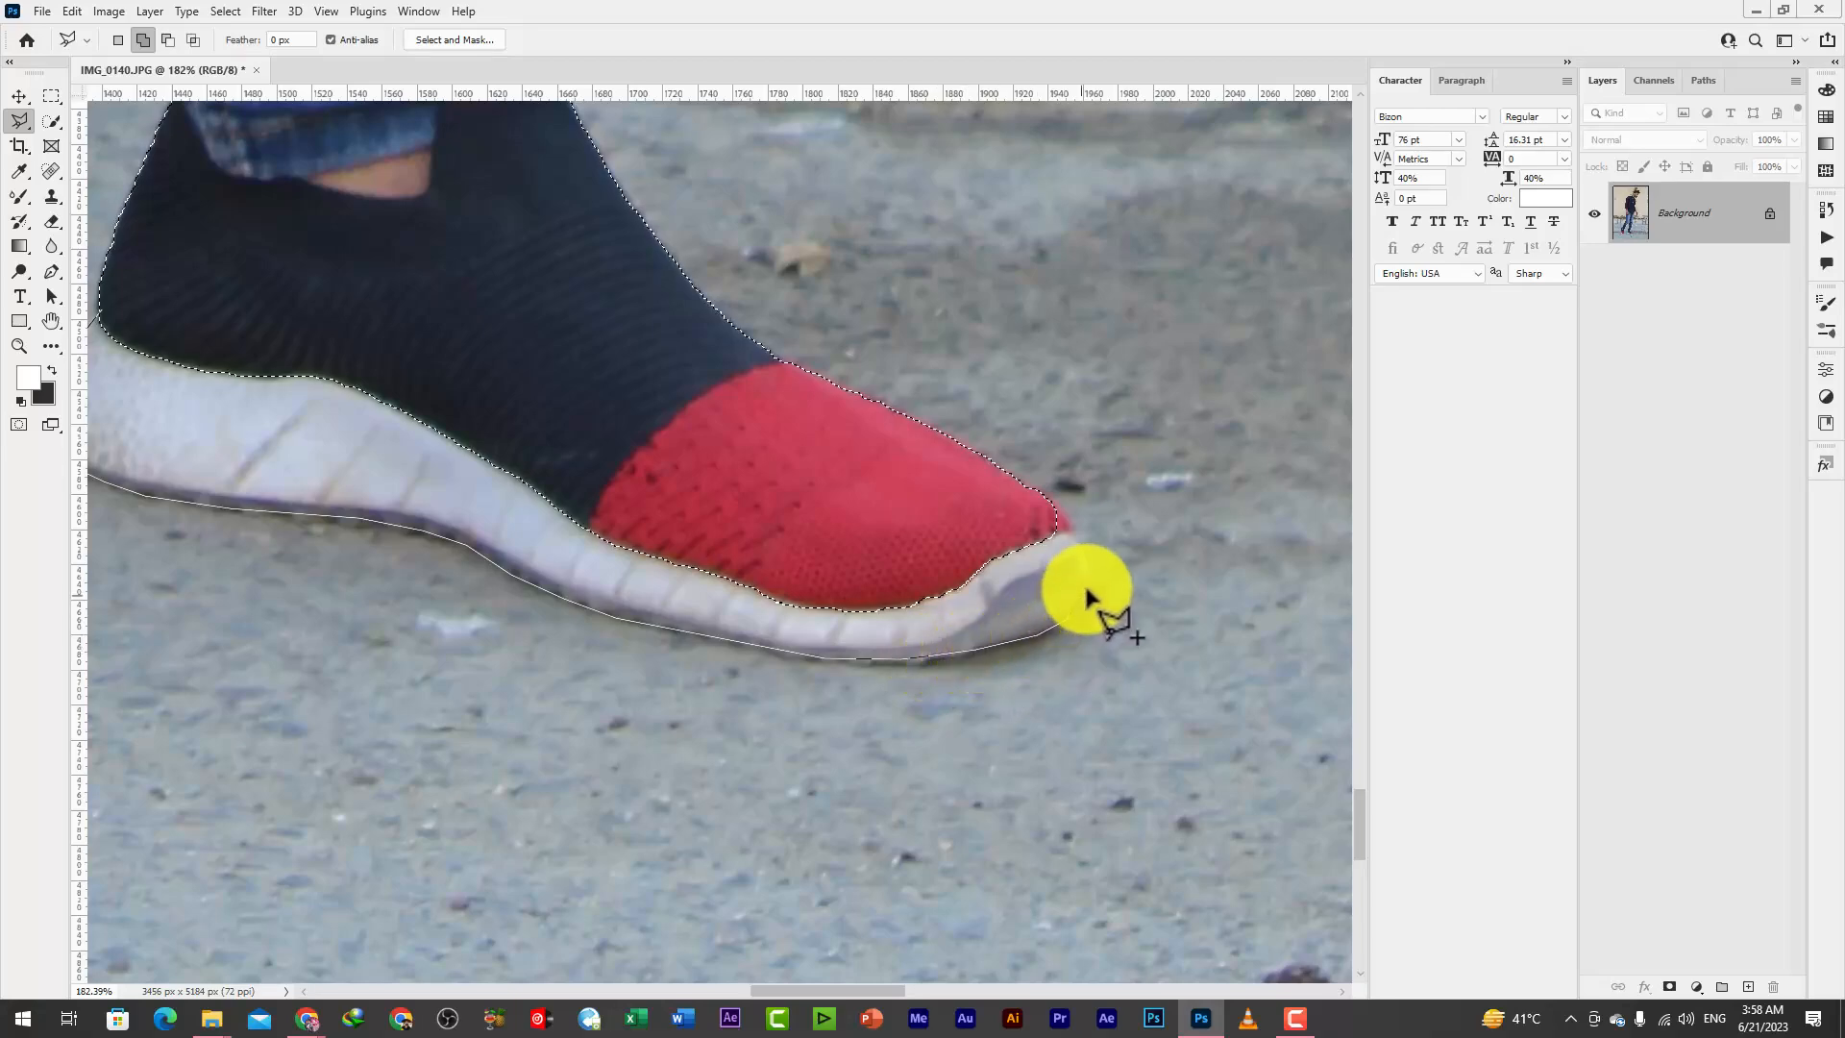
pyautogui.click(1091, 556)
pyautogui.click(1067, 527)
pyautogui.click(1055, 510)
pyautogui.doubleClick(386, 173)
# Subtract the narrow background gap between the two jeans legs from the selection
pyautogui.scroll(-4, 538, 709)
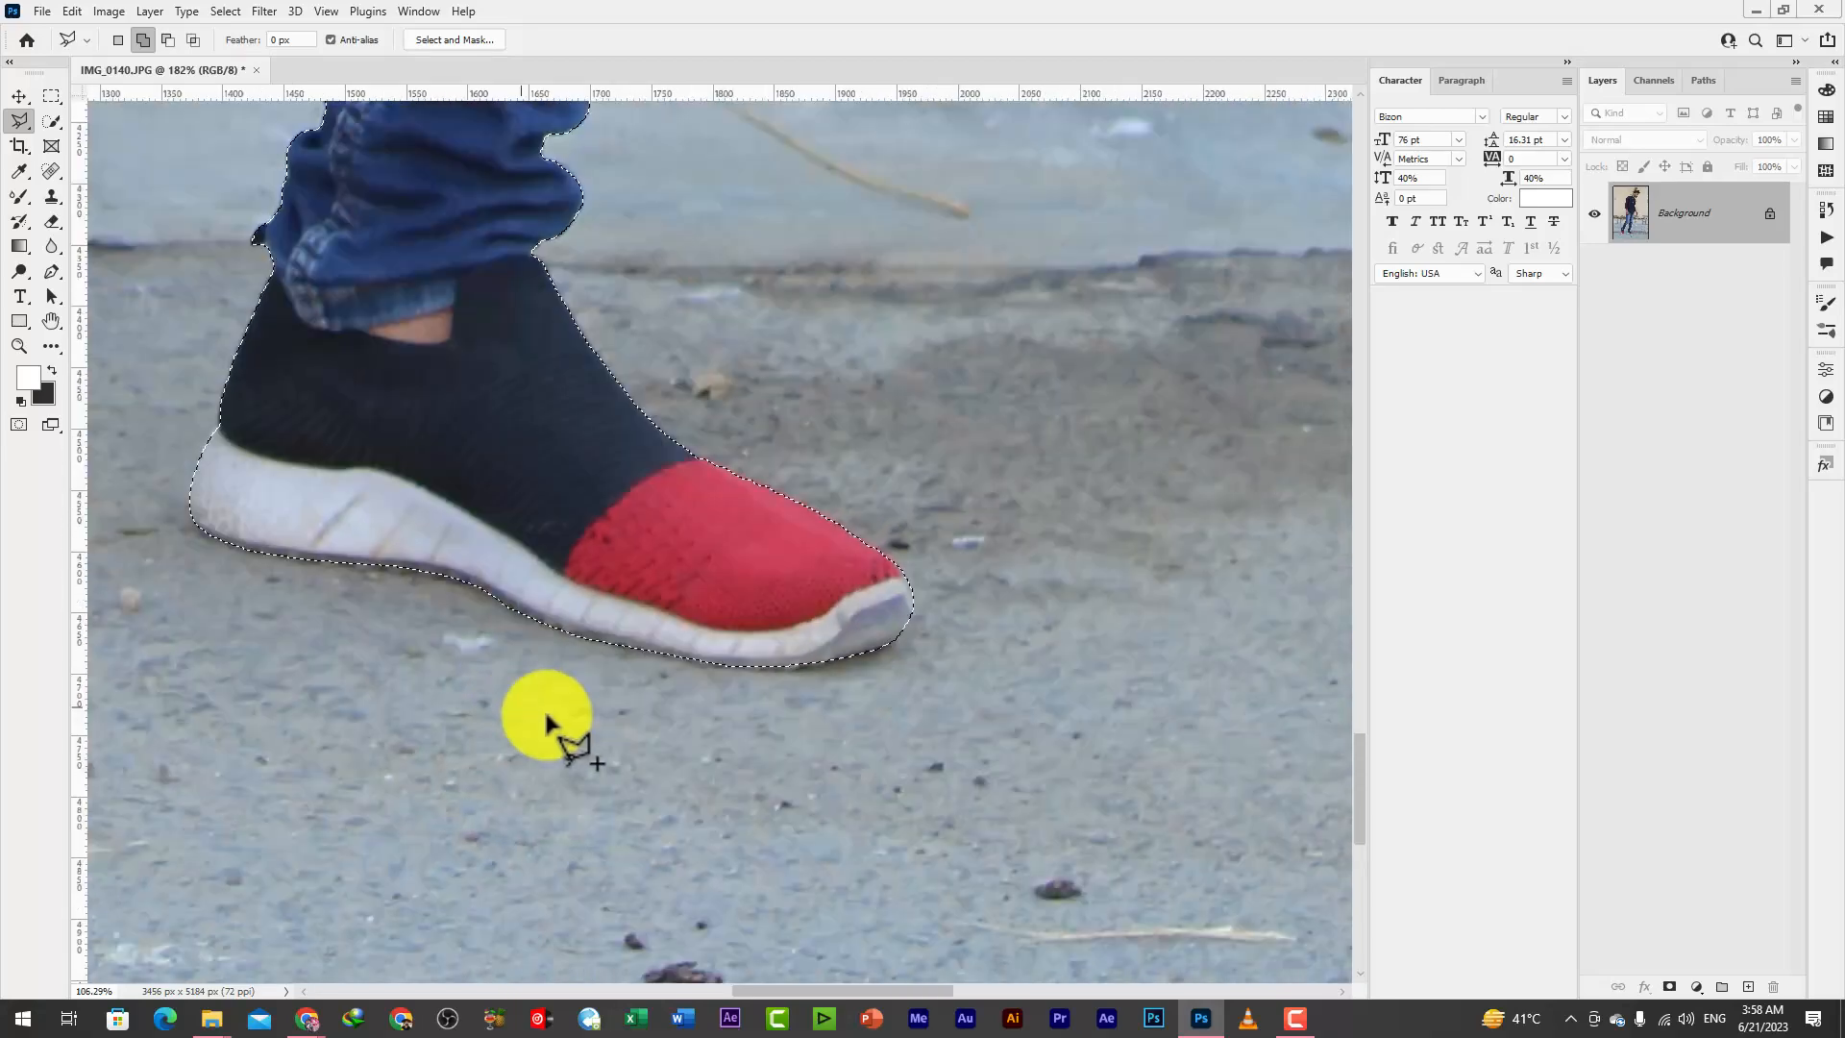
pyautogui.moveTo(510, 264); pyautogui.dragTo(568, 443)
pyautogui.scroll(-7, 569, 442)
pyautogui.moveTo(580, 328); pyautogui.dragTo(728, 503)
pyautogui.moveTo(698, 213); pyautogui.dragTo(696, 606)
pyautogui.scroll(12, 698, 612)
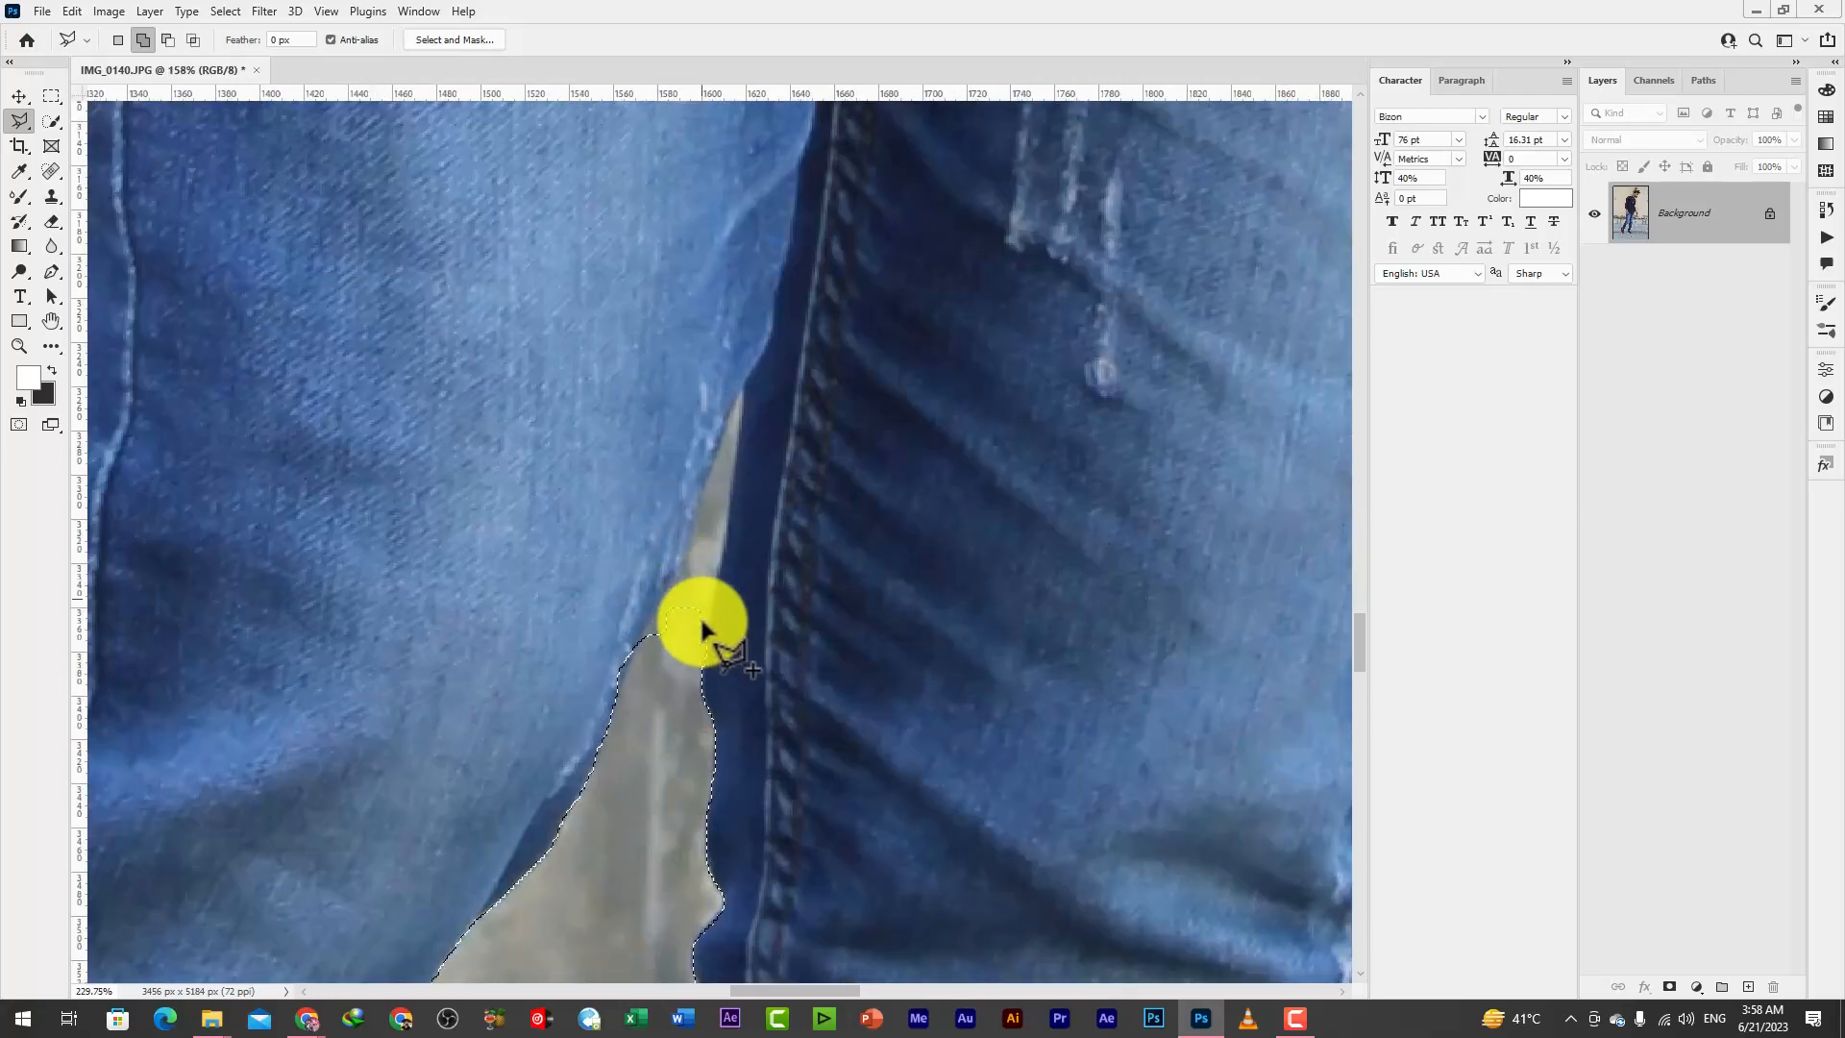
pyautogui.click(712, 609)
pyautogui.click(742, 390)
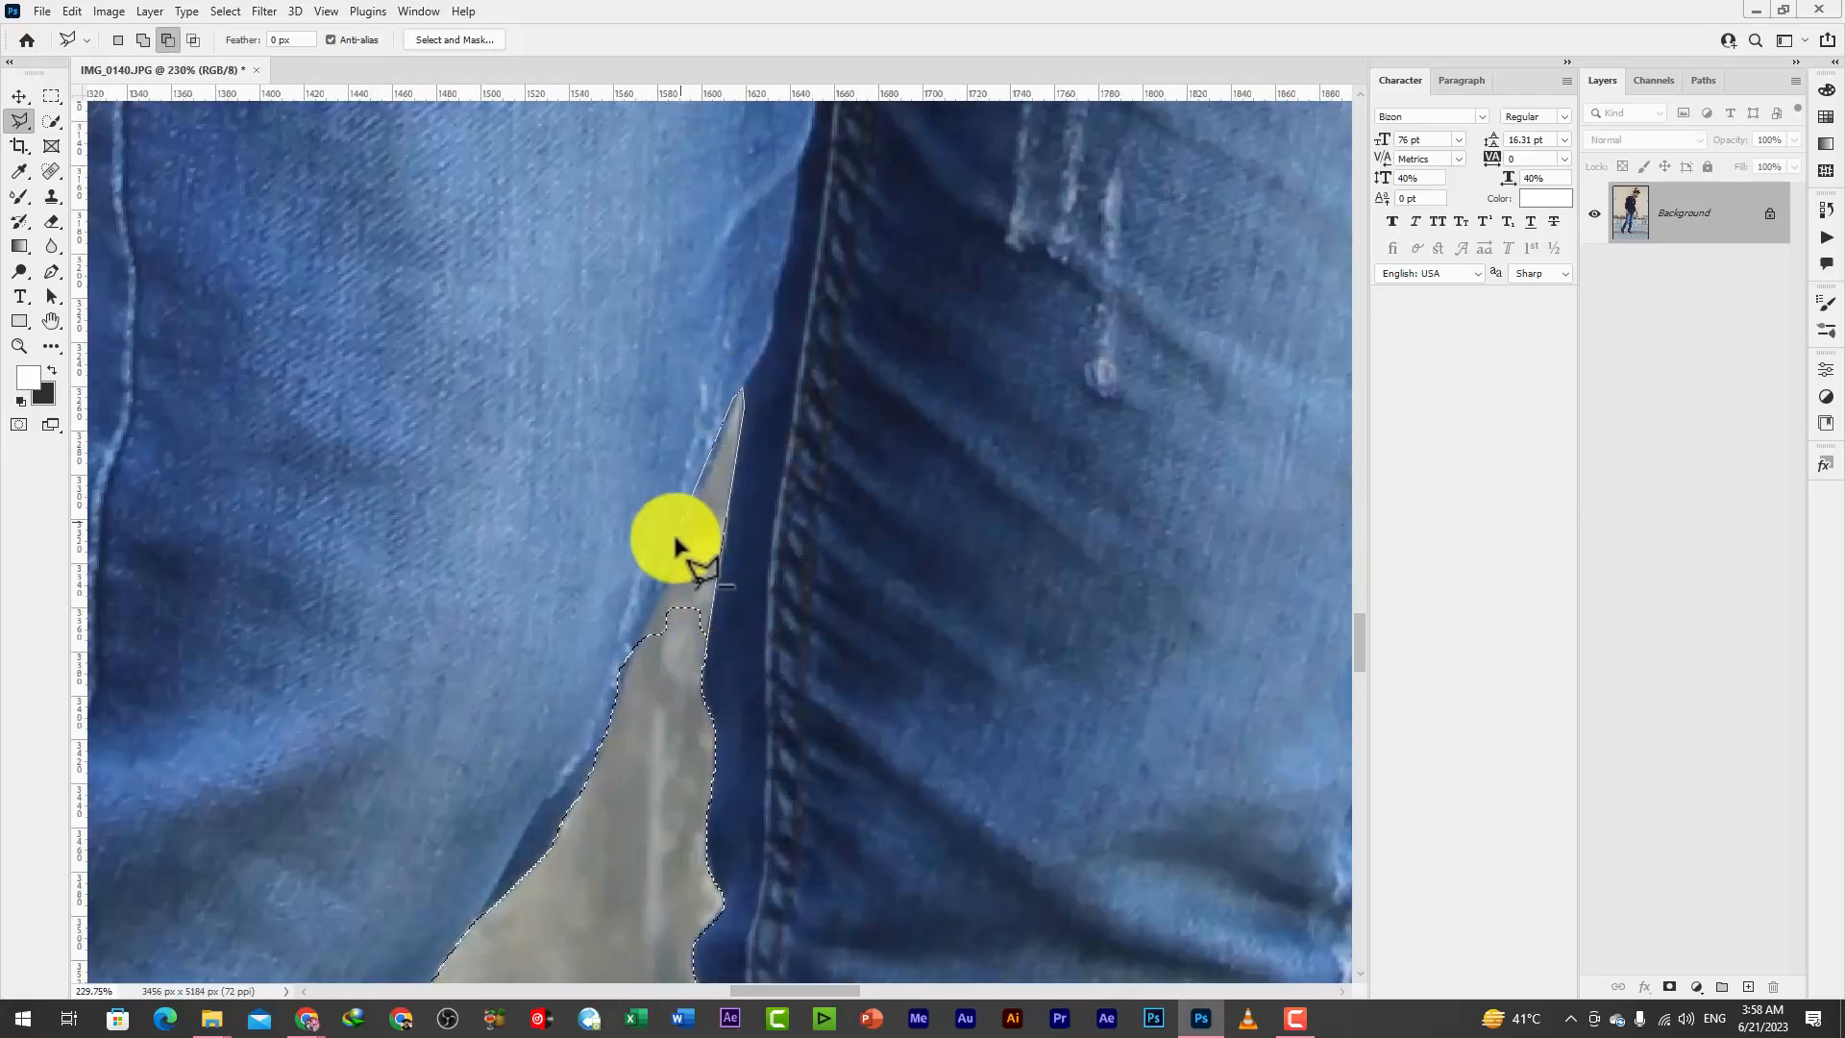
pyautogui.click(665, 609)
pyautogui.click(631, 664)
pyautogui.doubleClick(676, 726)
# Trace the bare forearm, the hand and the sunglasses it holds with the Polygonal Lasso to add them to the selection
pyautogui.scroll(-11, 619, 827)
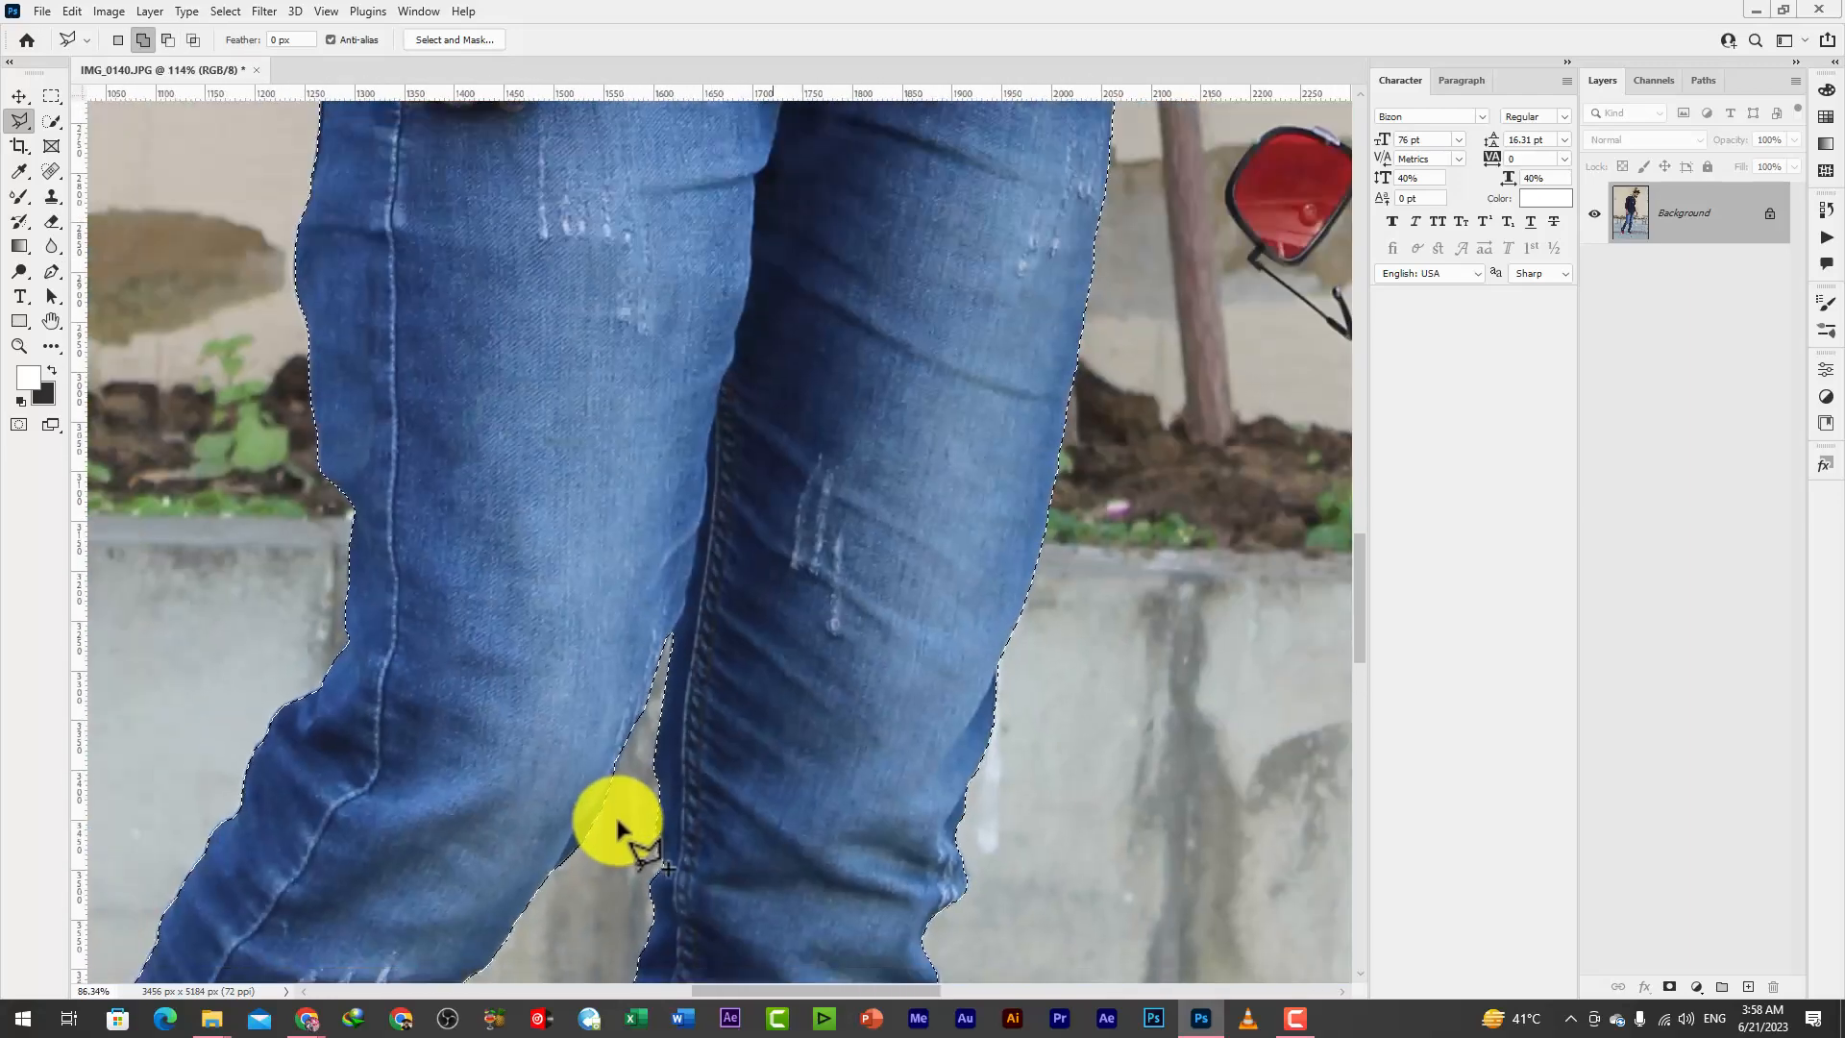
pyautogui.moveTo(838, 517); pyautogui.dragTo(663, 721)
pyautogui.scroll(-4, 764, 728)
pyautogui.scroll(14, 711, 581)
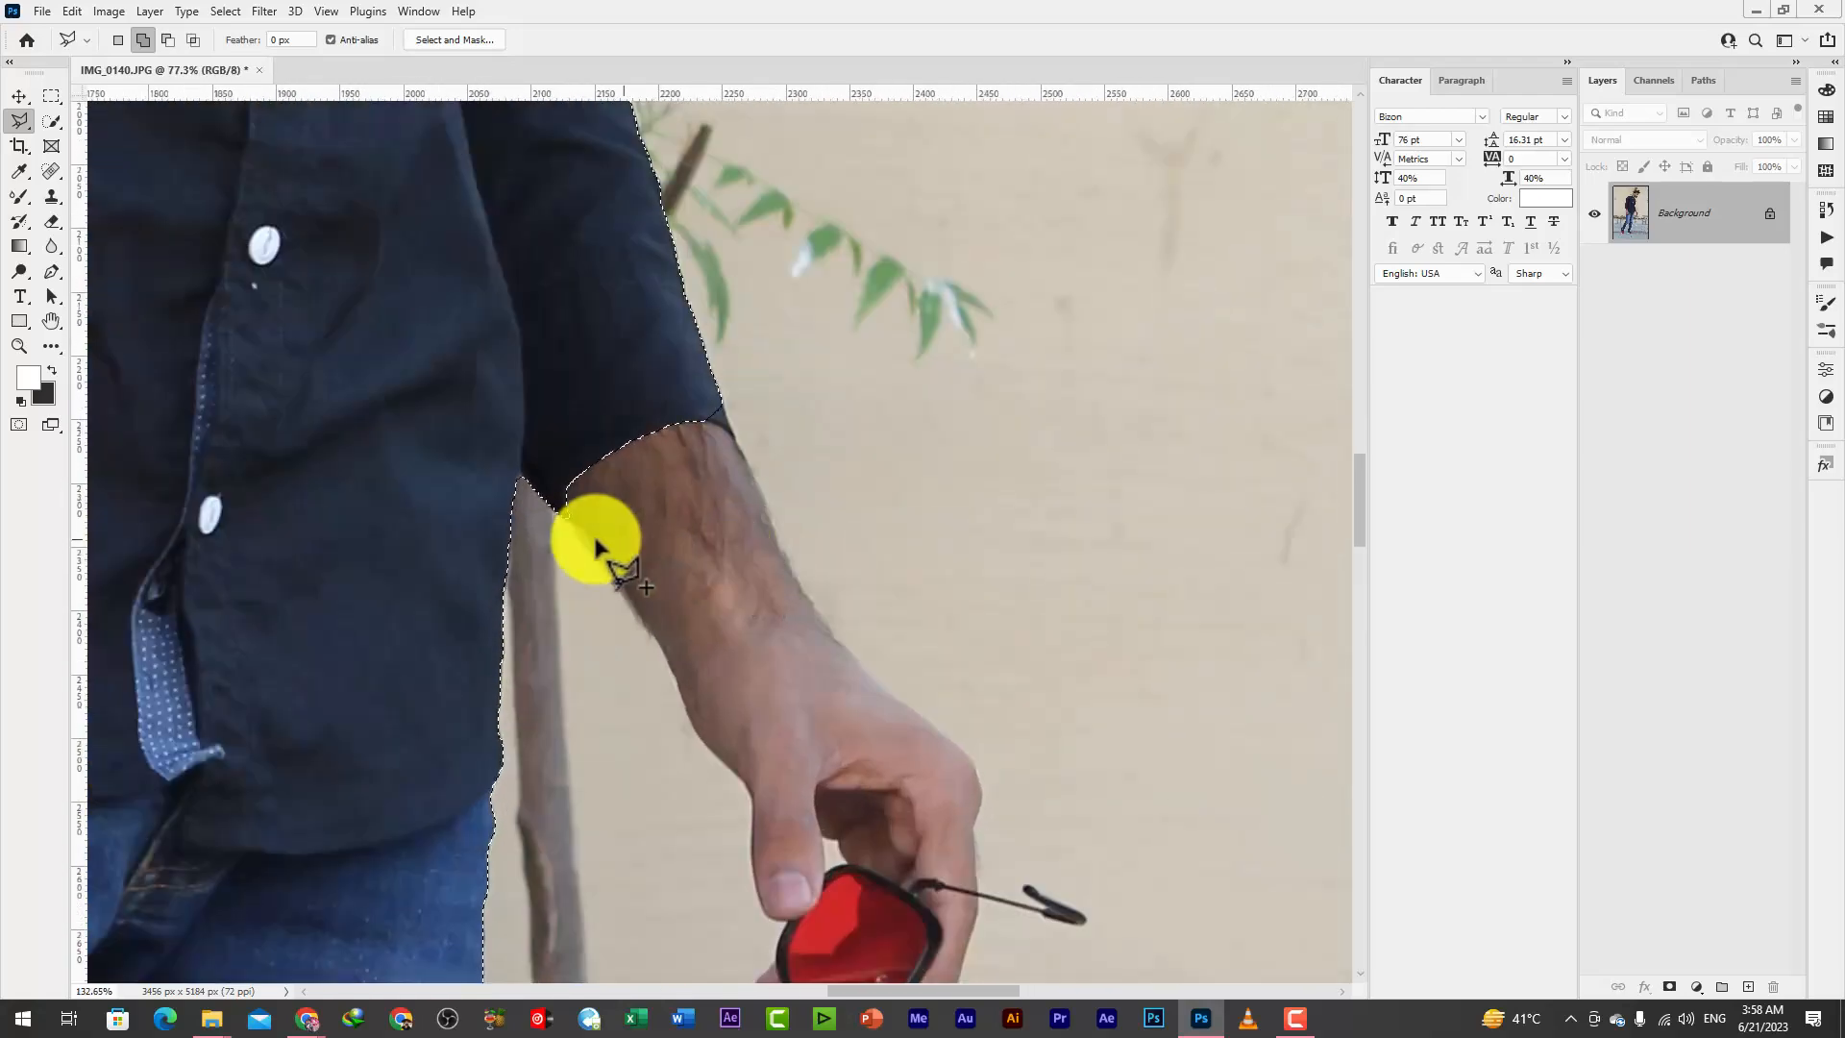
pyautogui.click(771, 325)
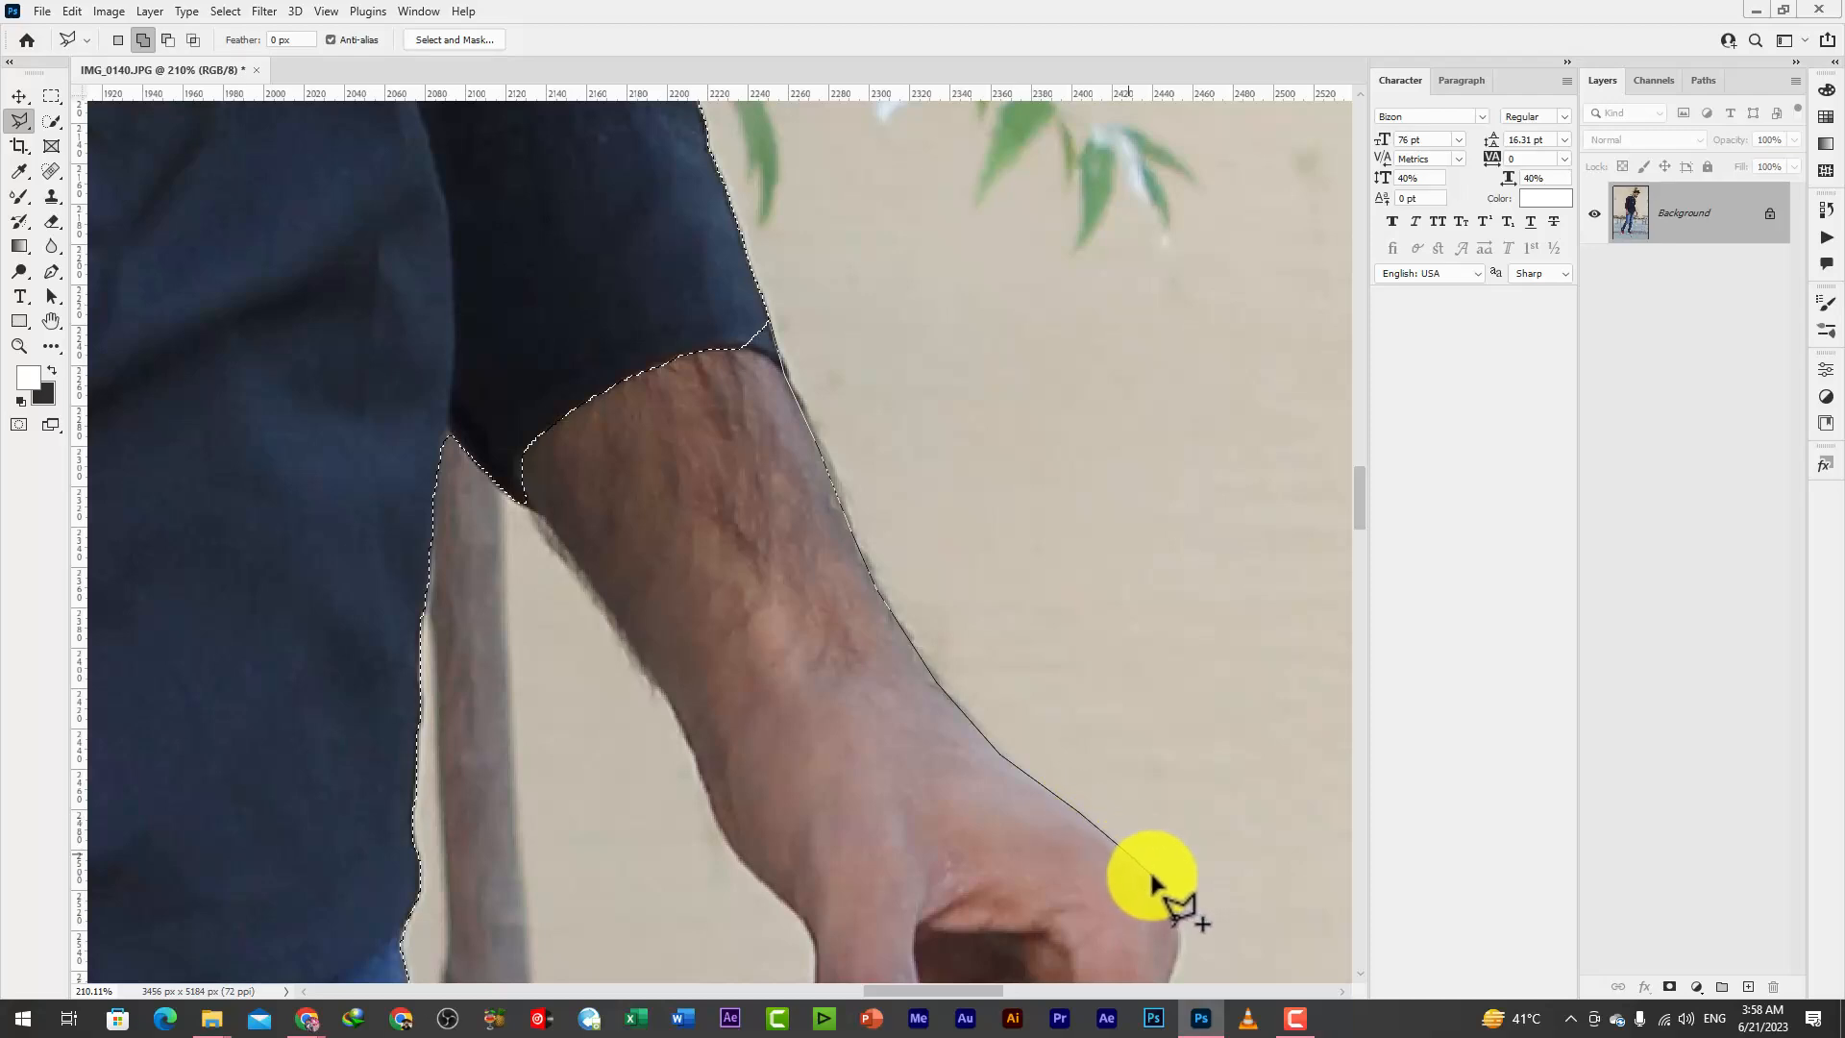
pyautogui.moveTo(1165, 959); pyautogui.dragTo(930, 375)
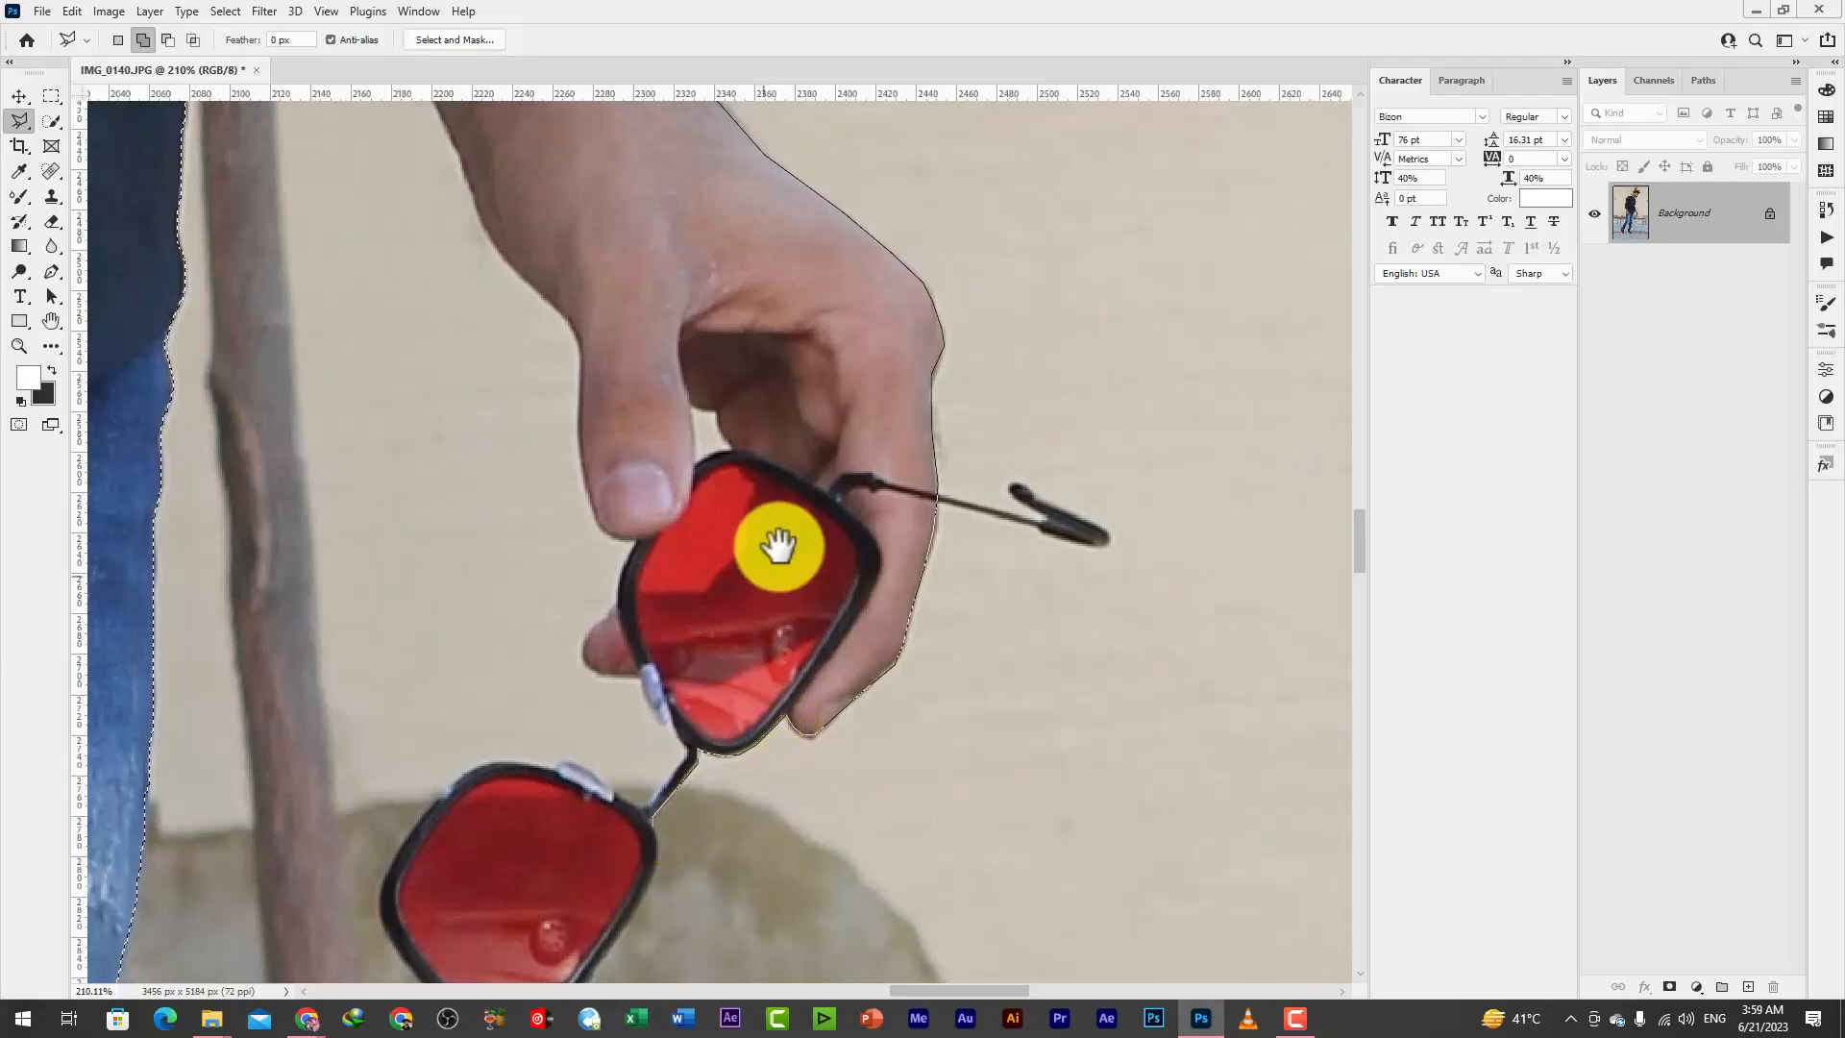
pyautogui.moveTo(660, 817); pyautogui.dragTo(783, 507)
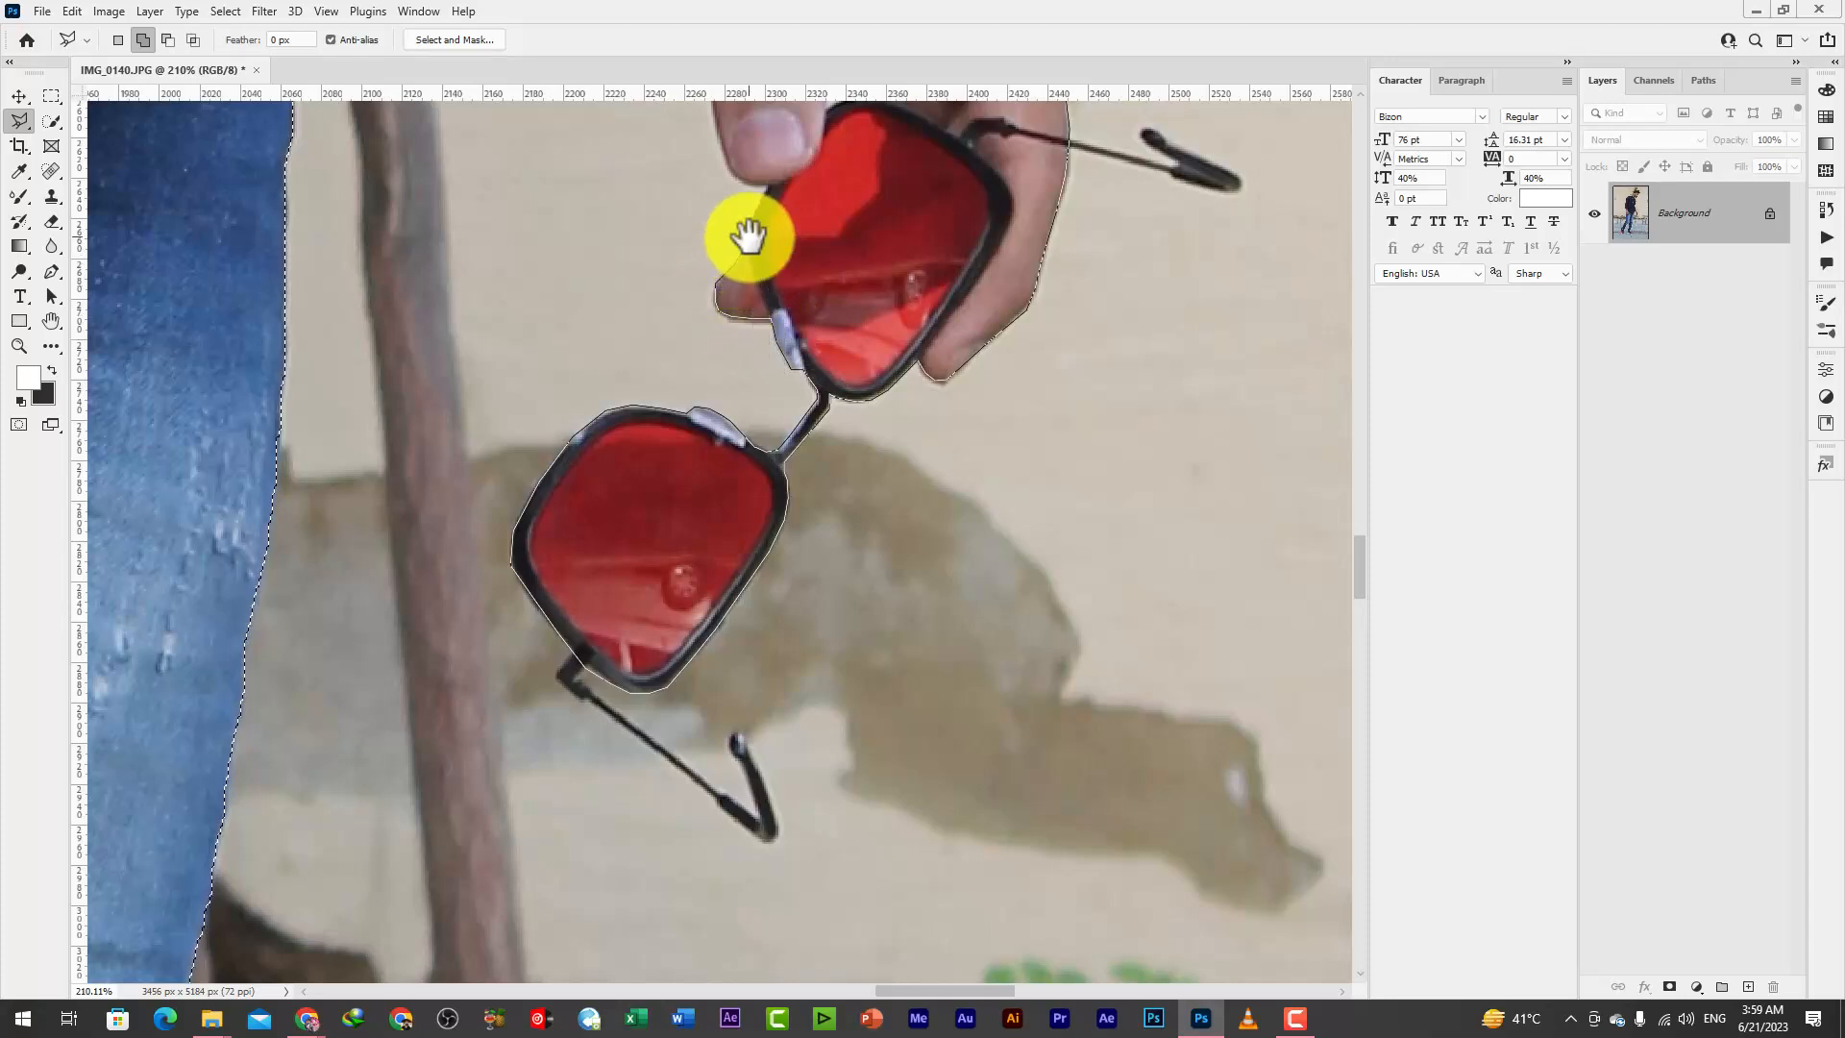
pyautogui.moveTo(747, 235); pyautogui.dragTo(828, 588)
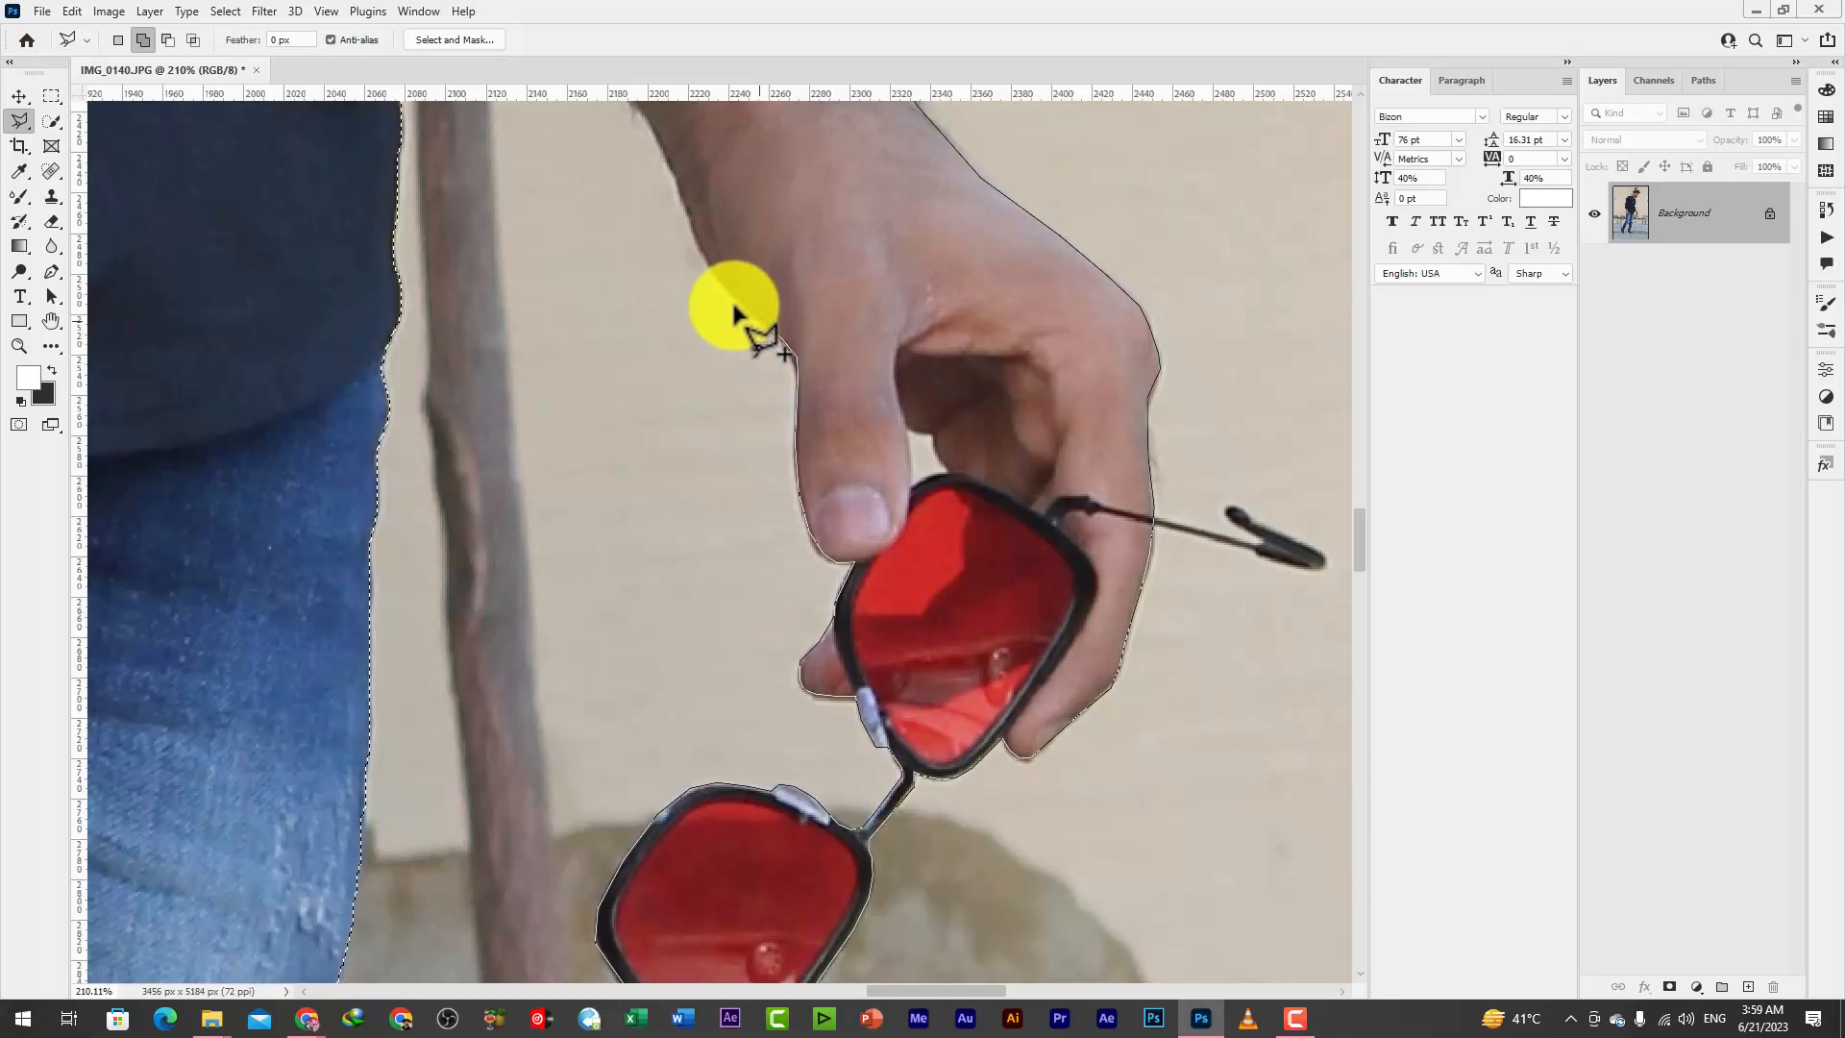
pyautogui.moveTo(683, 228); pyautogui.dragTo(885, 647)
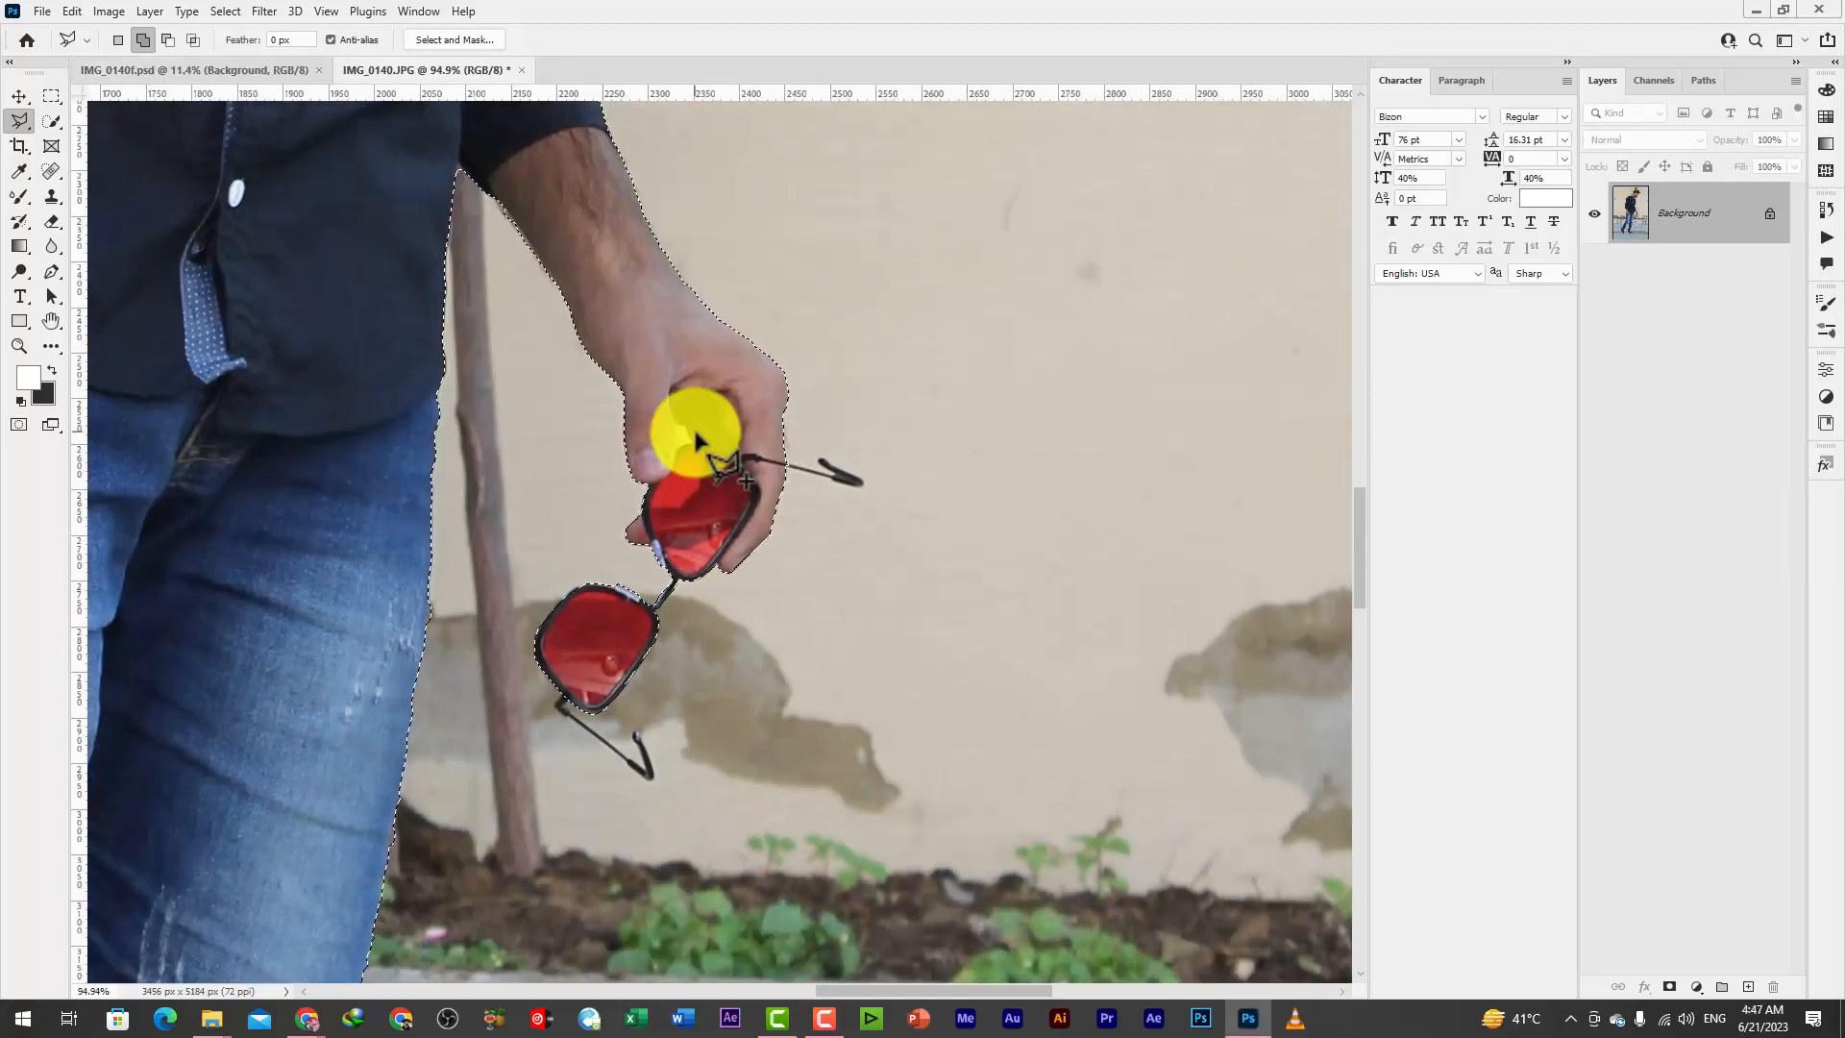
# Add the upper temple arm of the sunglasses, extending past the hand, to the selection
pyautogui.scroll(3, 922, 596)
pyautogui.scroll(2, 923, 596)
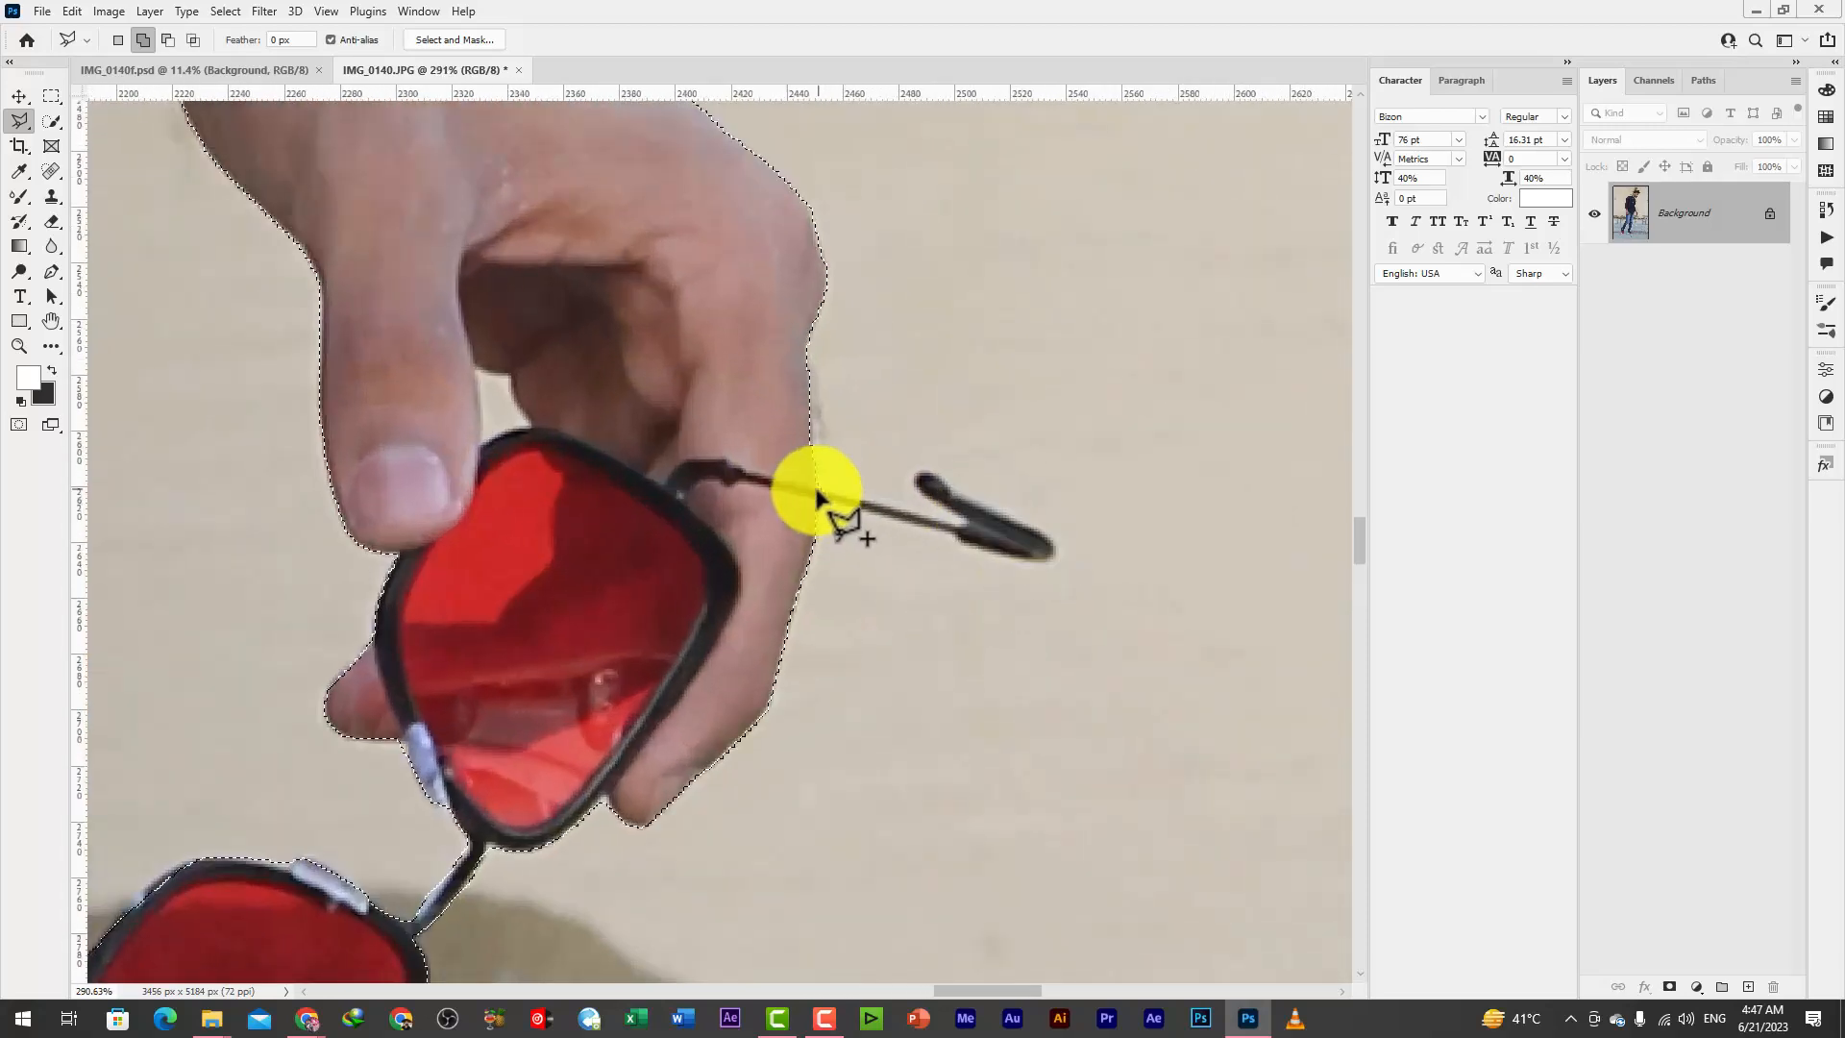
pyautogui.click(925, 474)
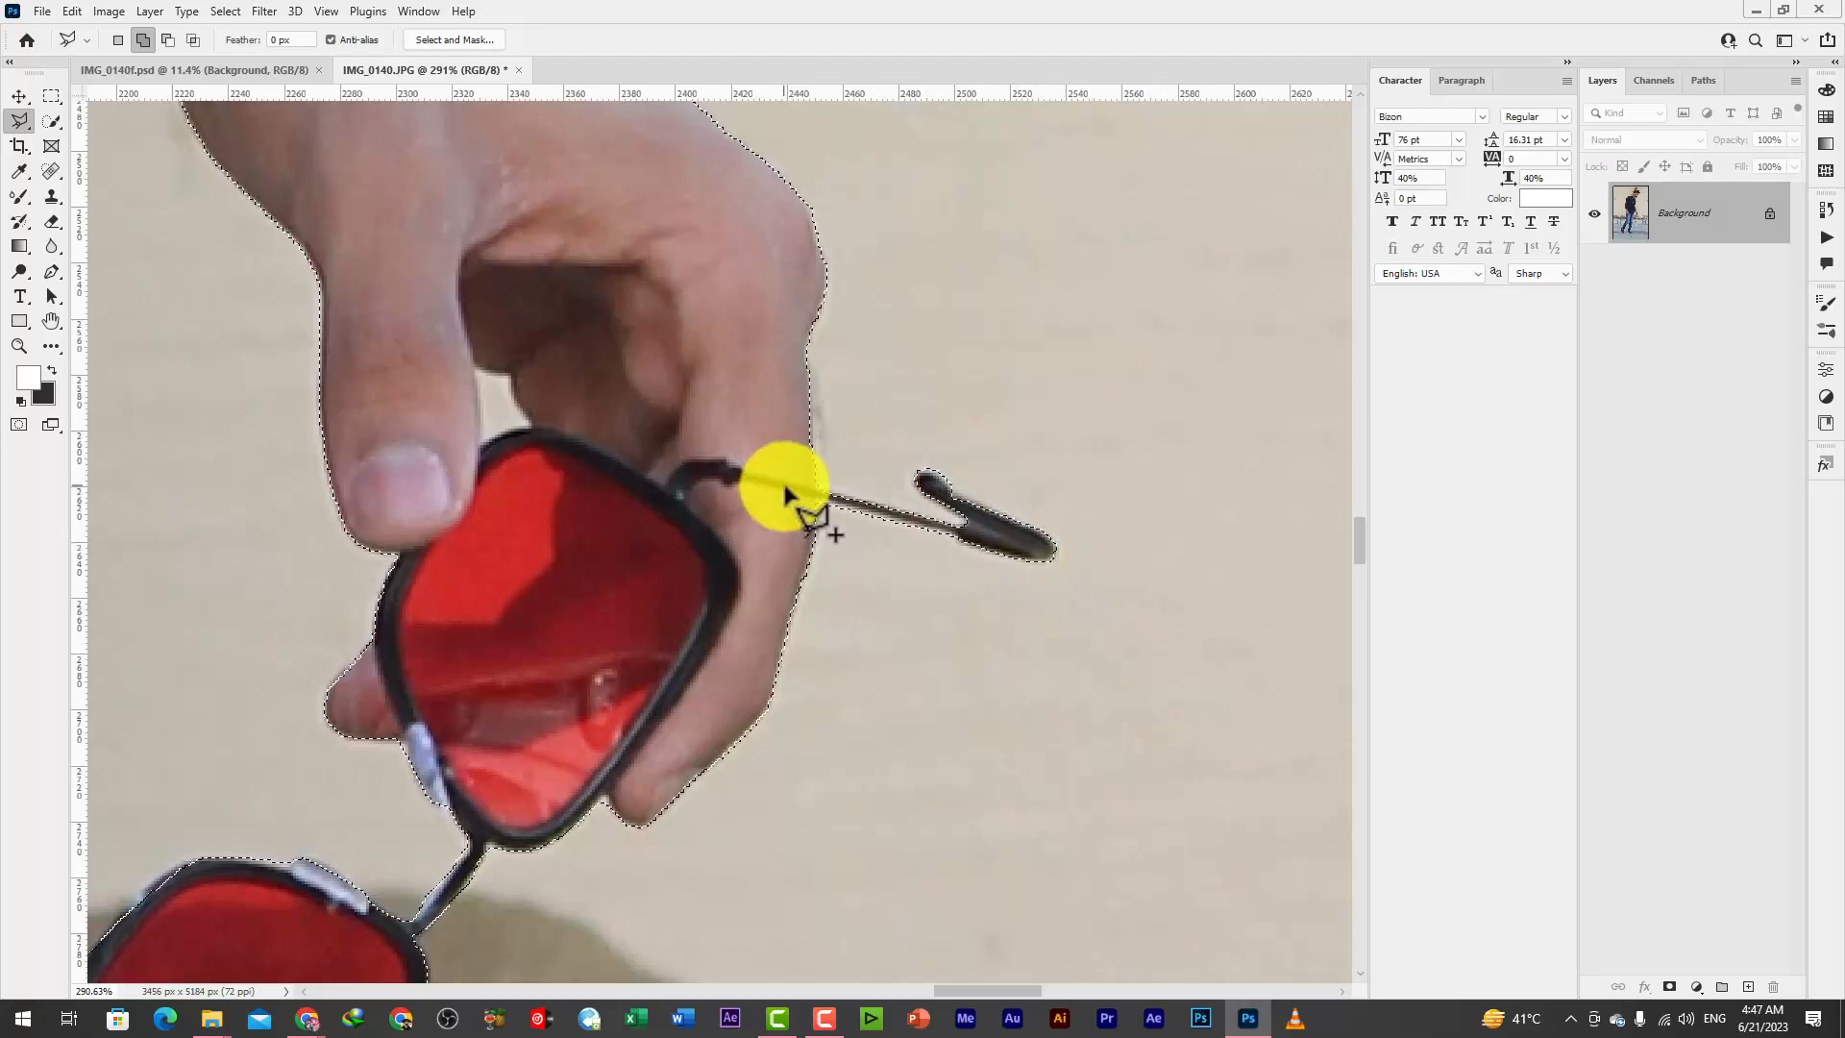
# Outline the lower temple arm of the sunglasses, removing misplaced lasso points, and add it to the selection
pyautogui.scroll(-5, 903, 708)
pyautogui.scroll(5, 903, 708)
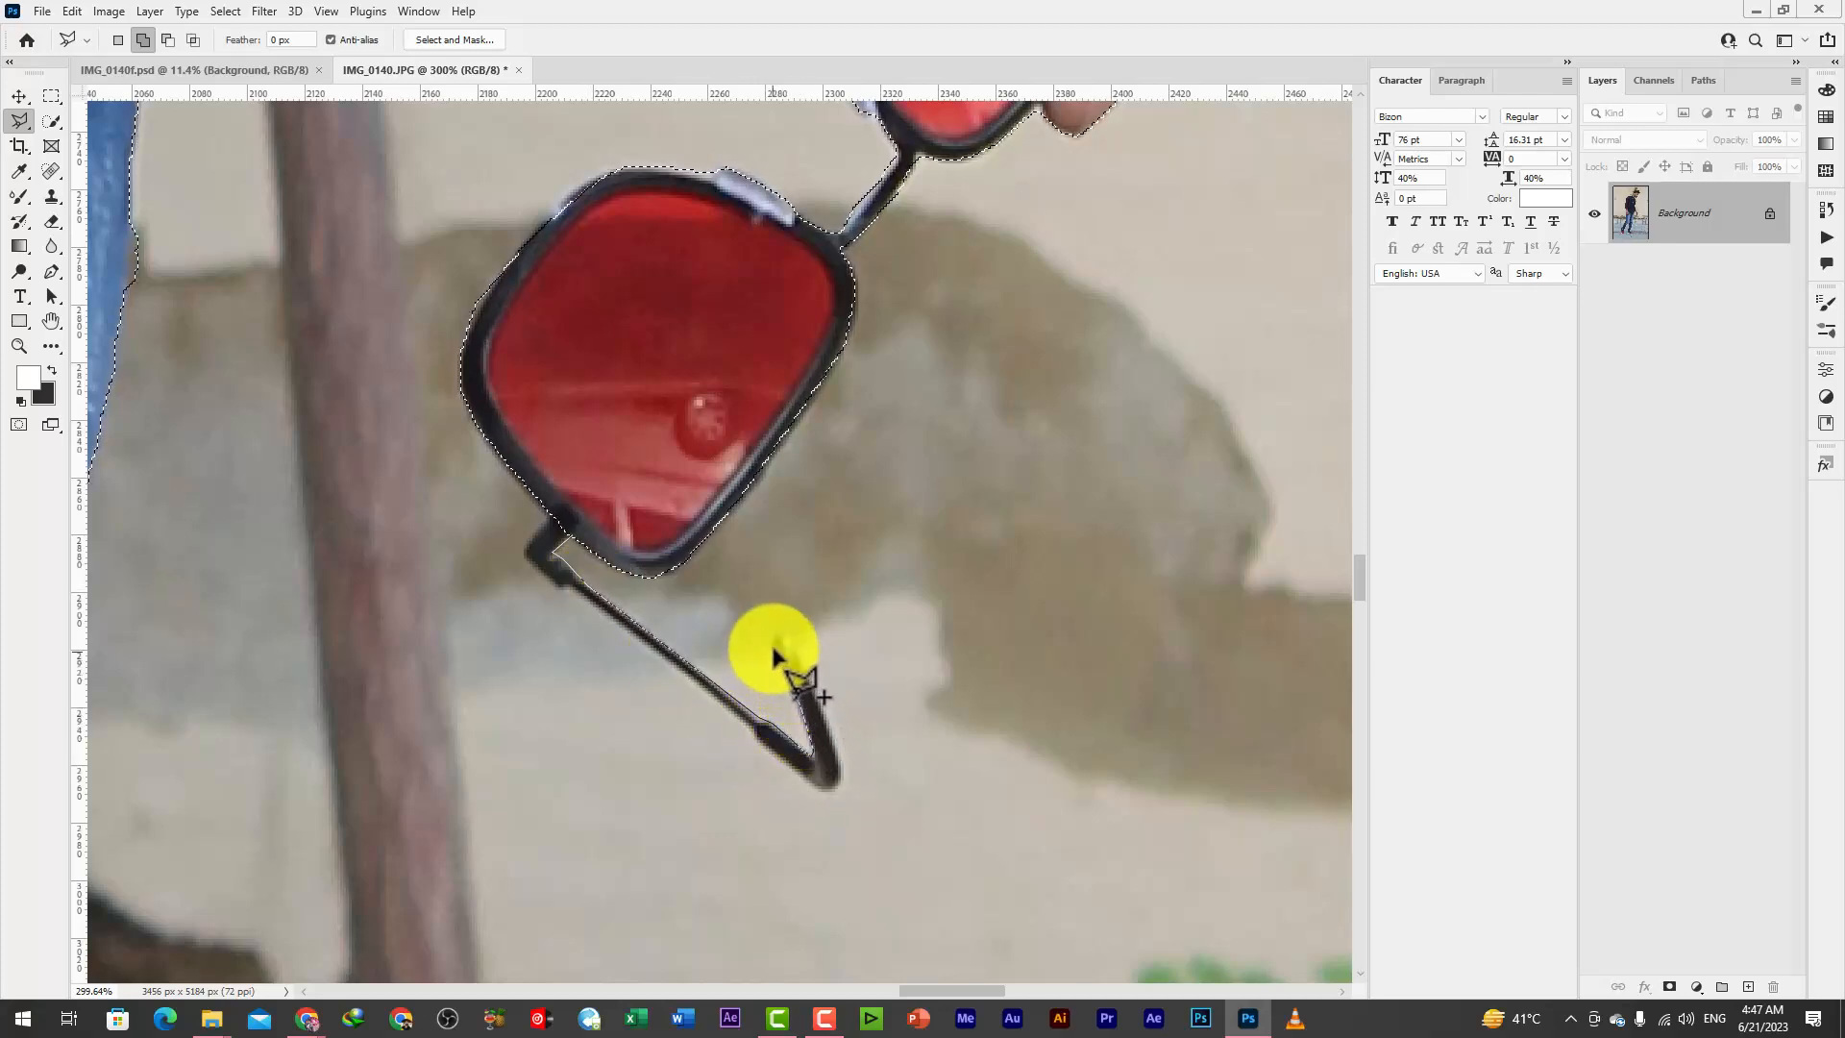
pyautogui.press('BackSpace')
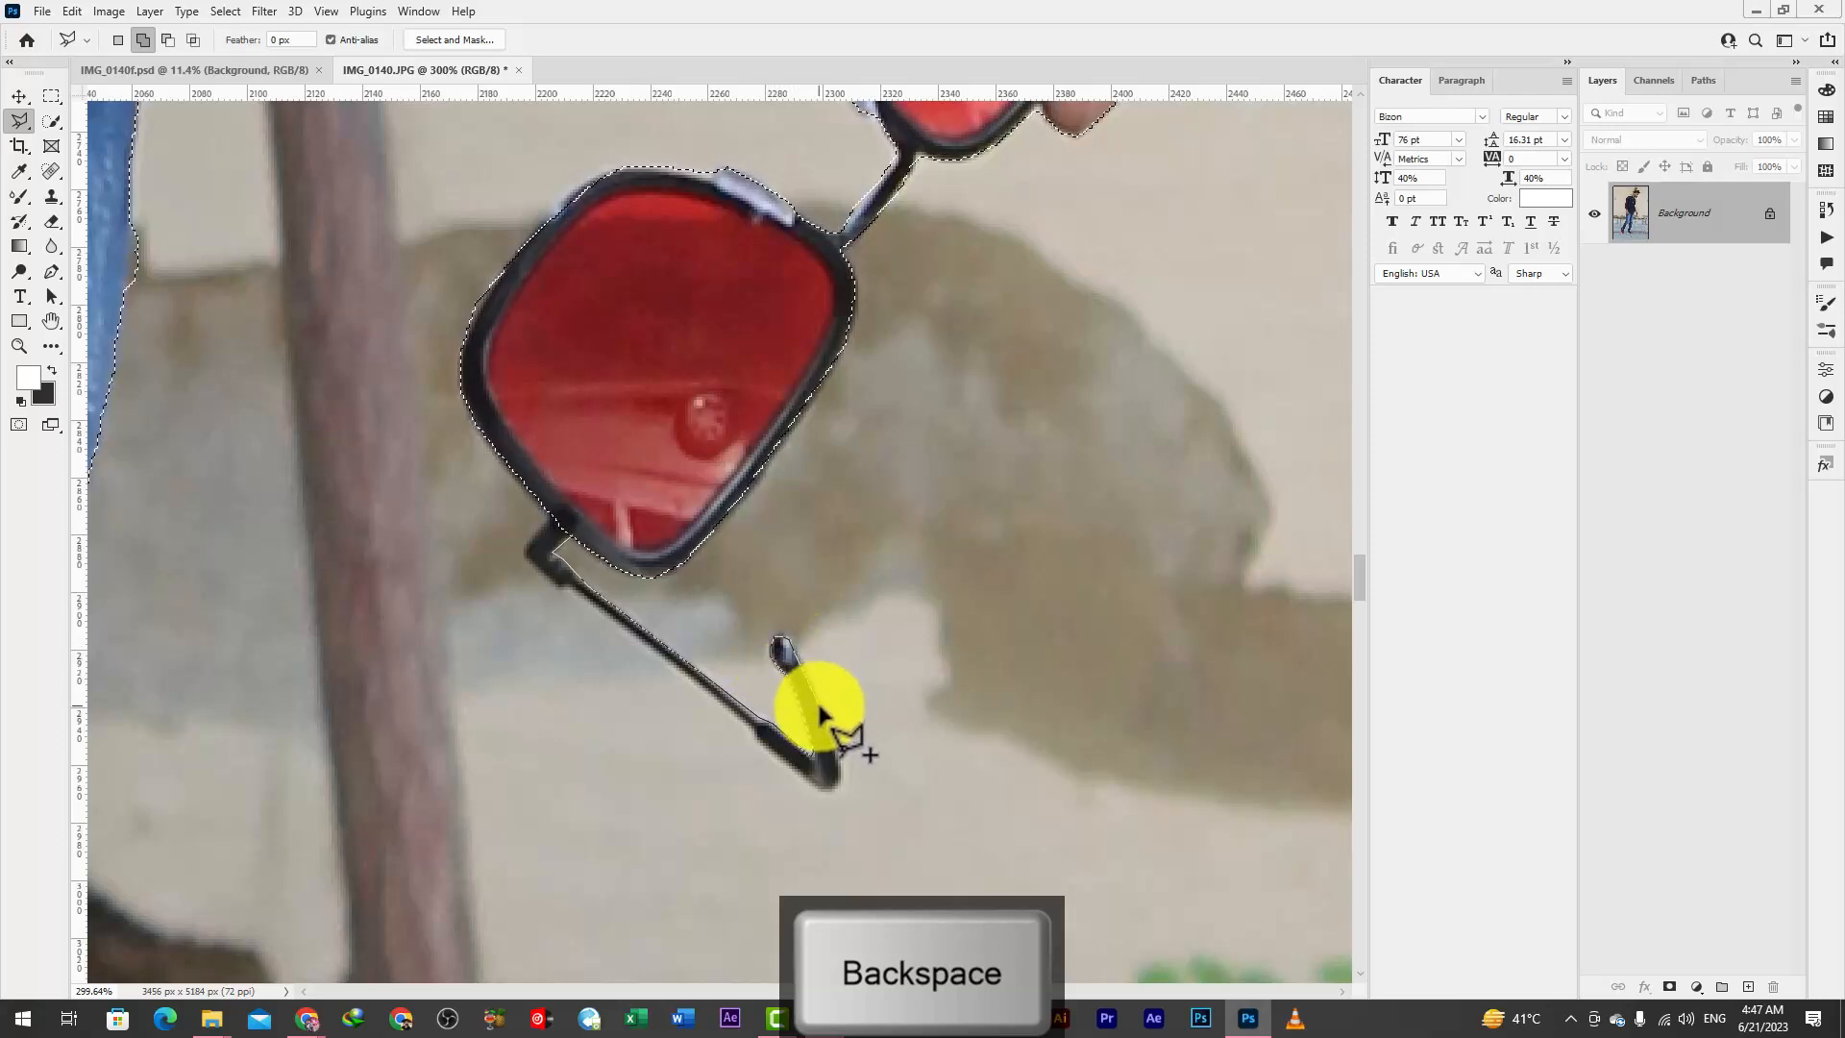
pyautogui.press('BackSpace')
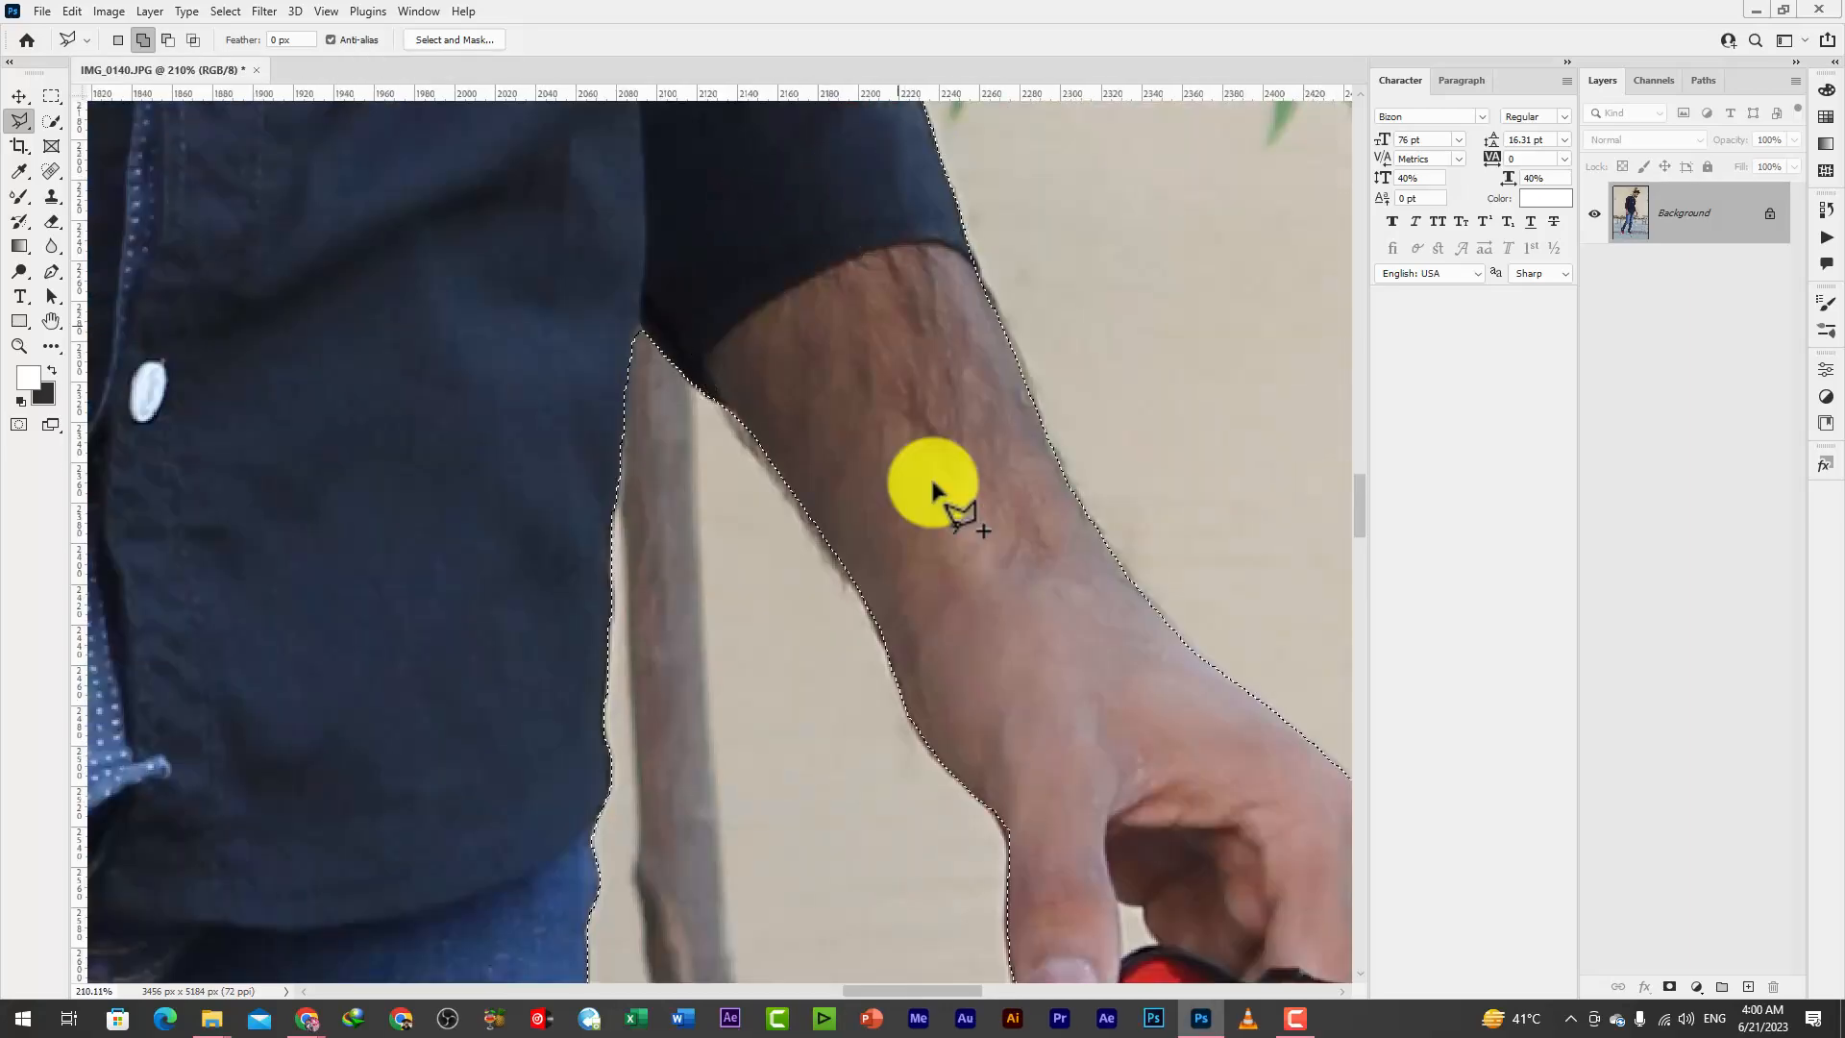
# Start a Polygonal Lasso outline at the shirt collar and trace up the back of the neck
pyautogui.scroll(-5, 947, 471)
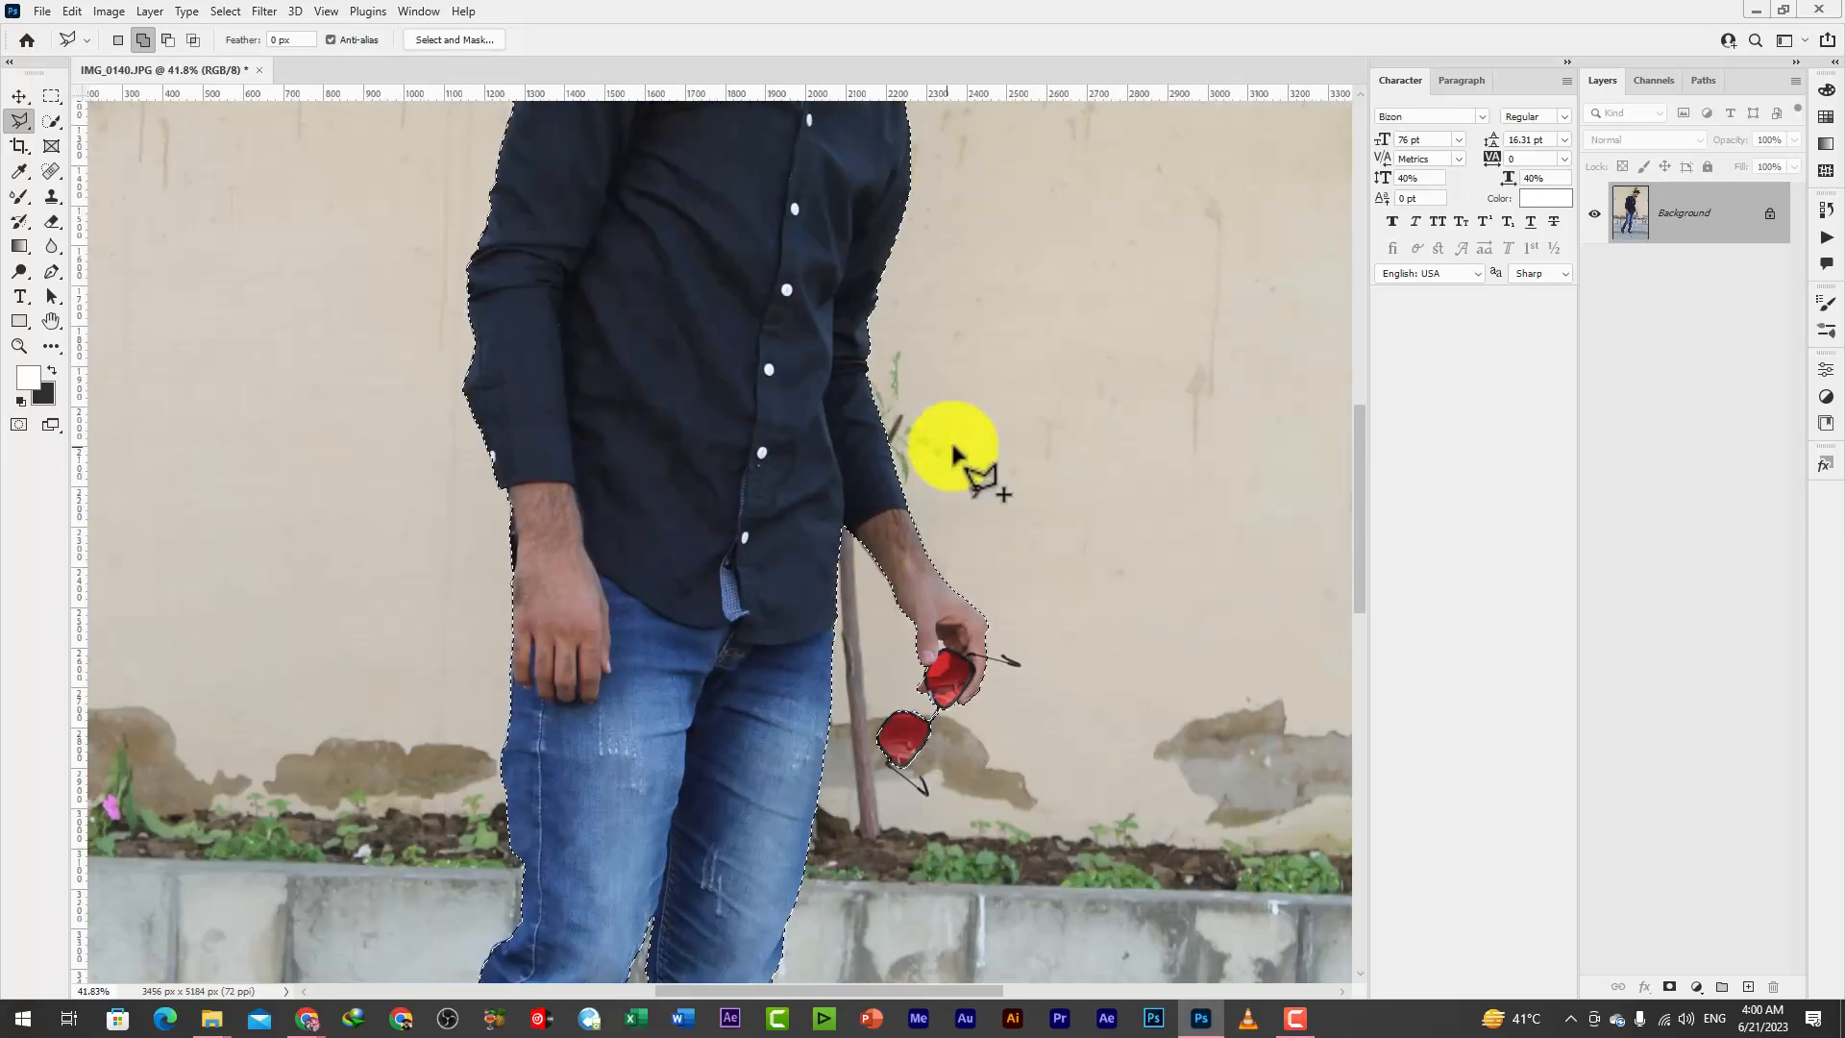
pyautogui.scroll(6, 878, 734)
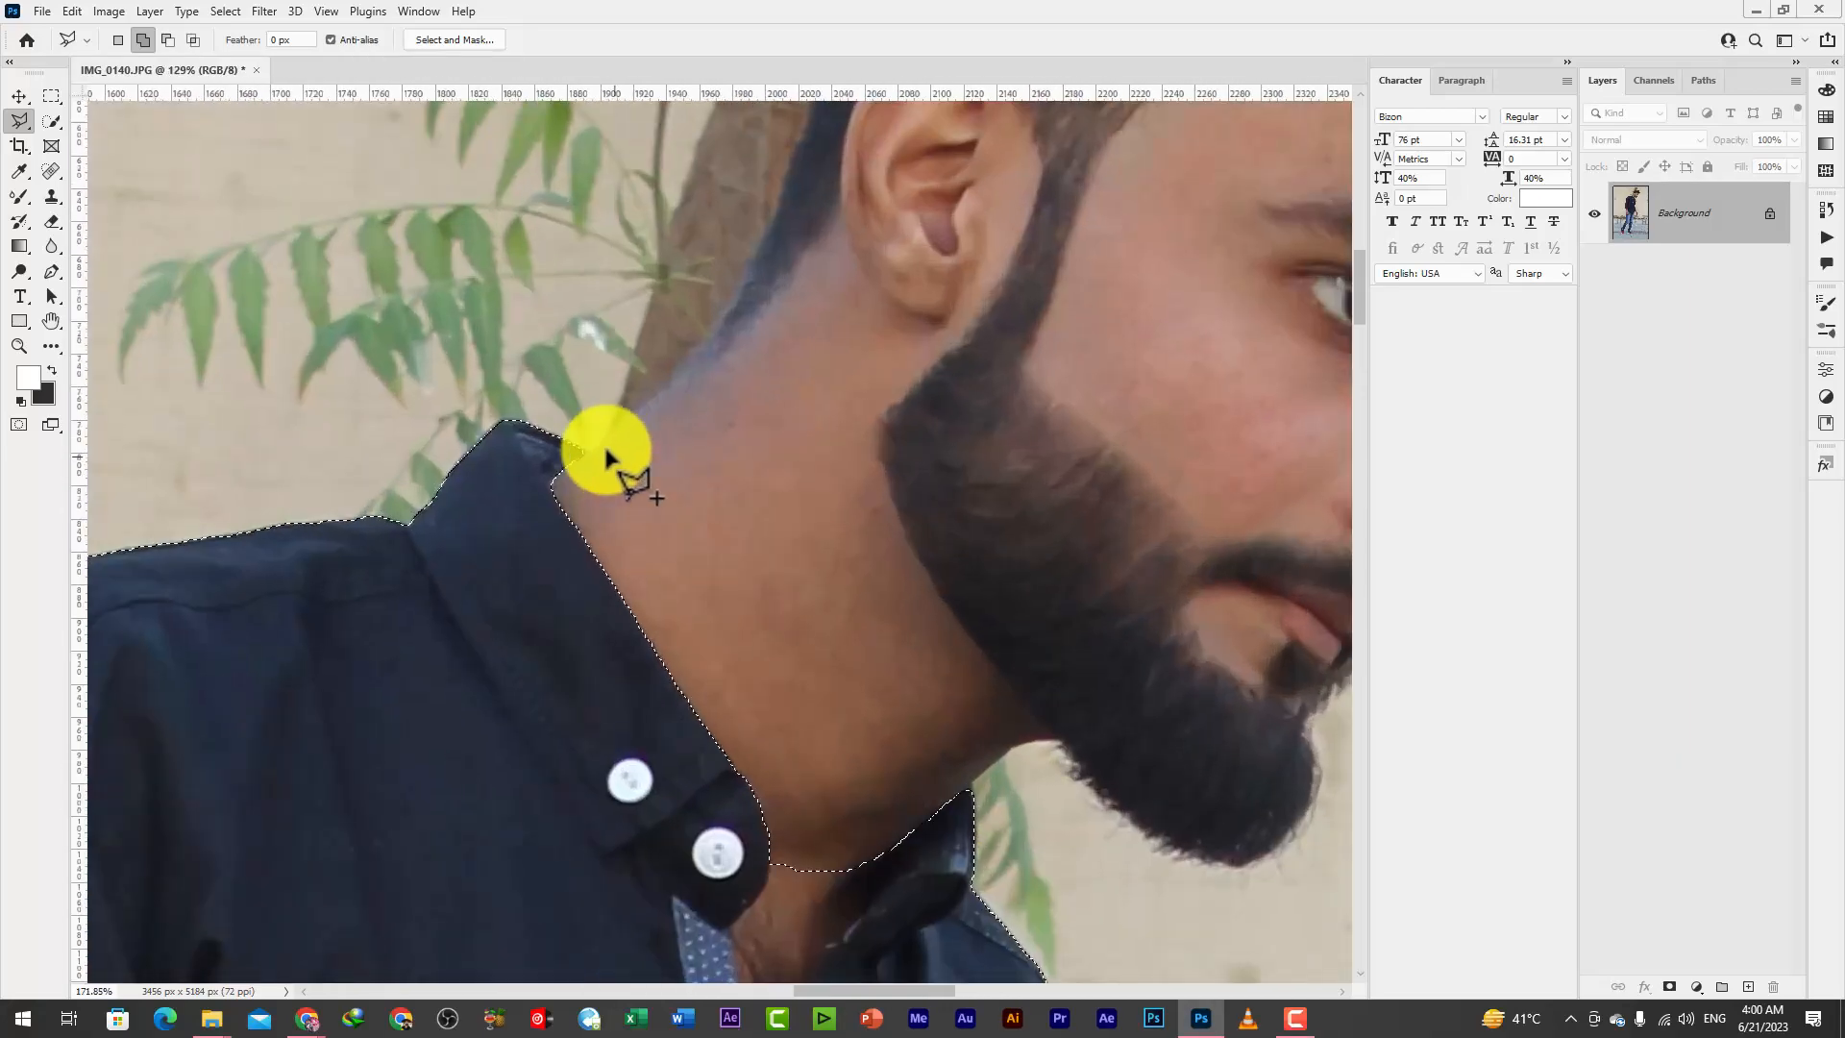
pyautogui.click(584, 450)
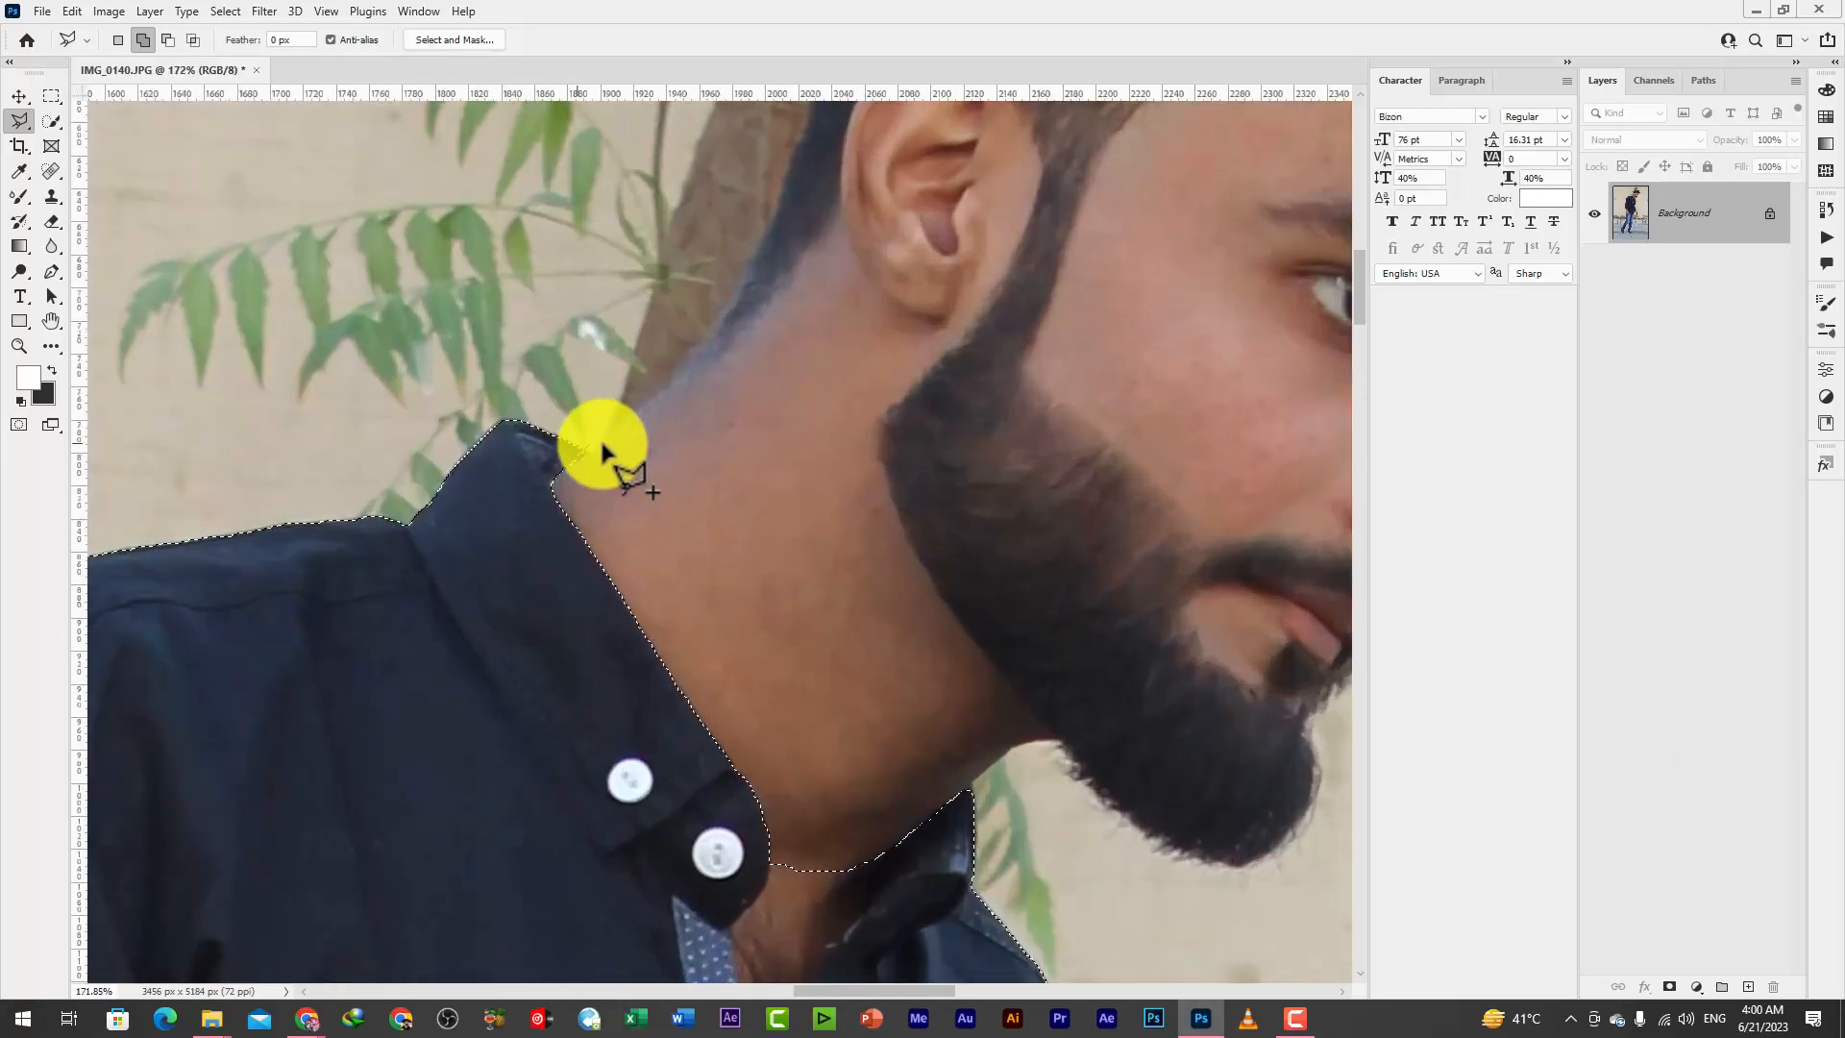
pyautogui.click(611, 436)
pyautogui.click(633, 416)
pyautogui.click(684, 367)
pyautogui.click(723, 323)
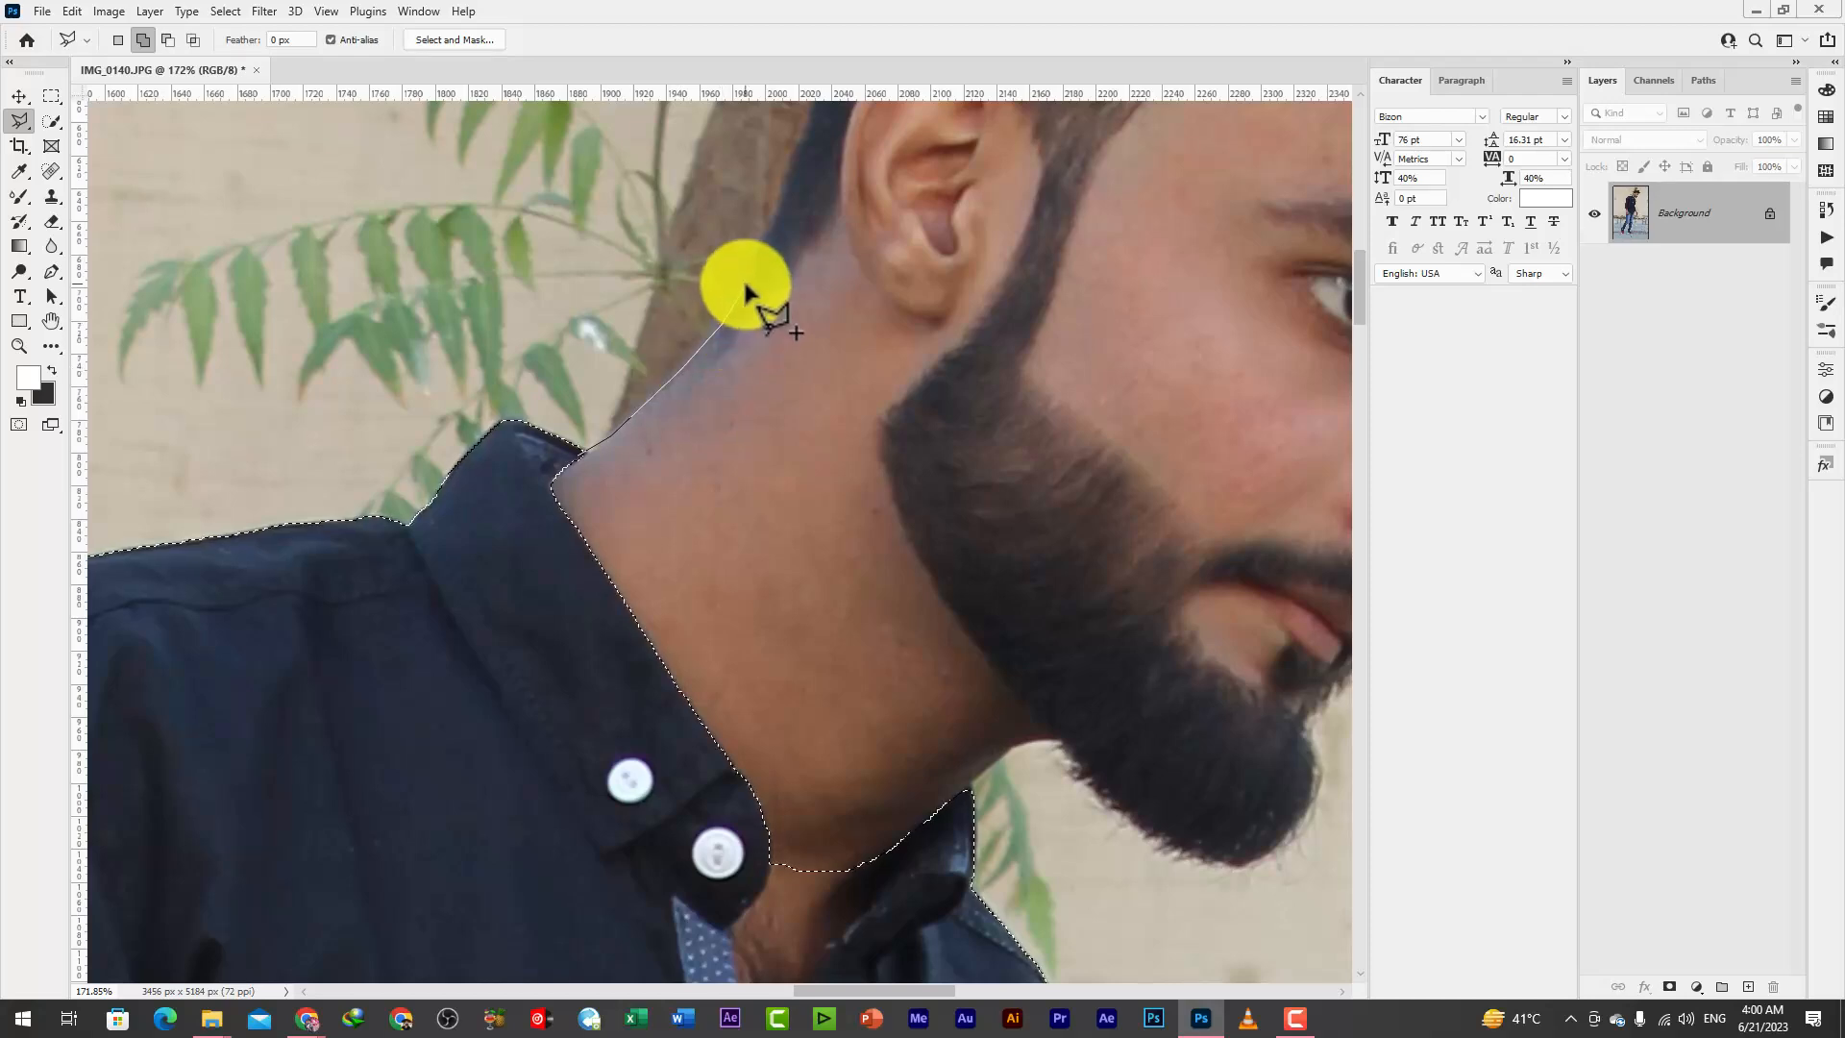
pyautogui.click(772, 218)
pyautogui.moveTo(775, 218); pyautogui.dragTo(676, 739)
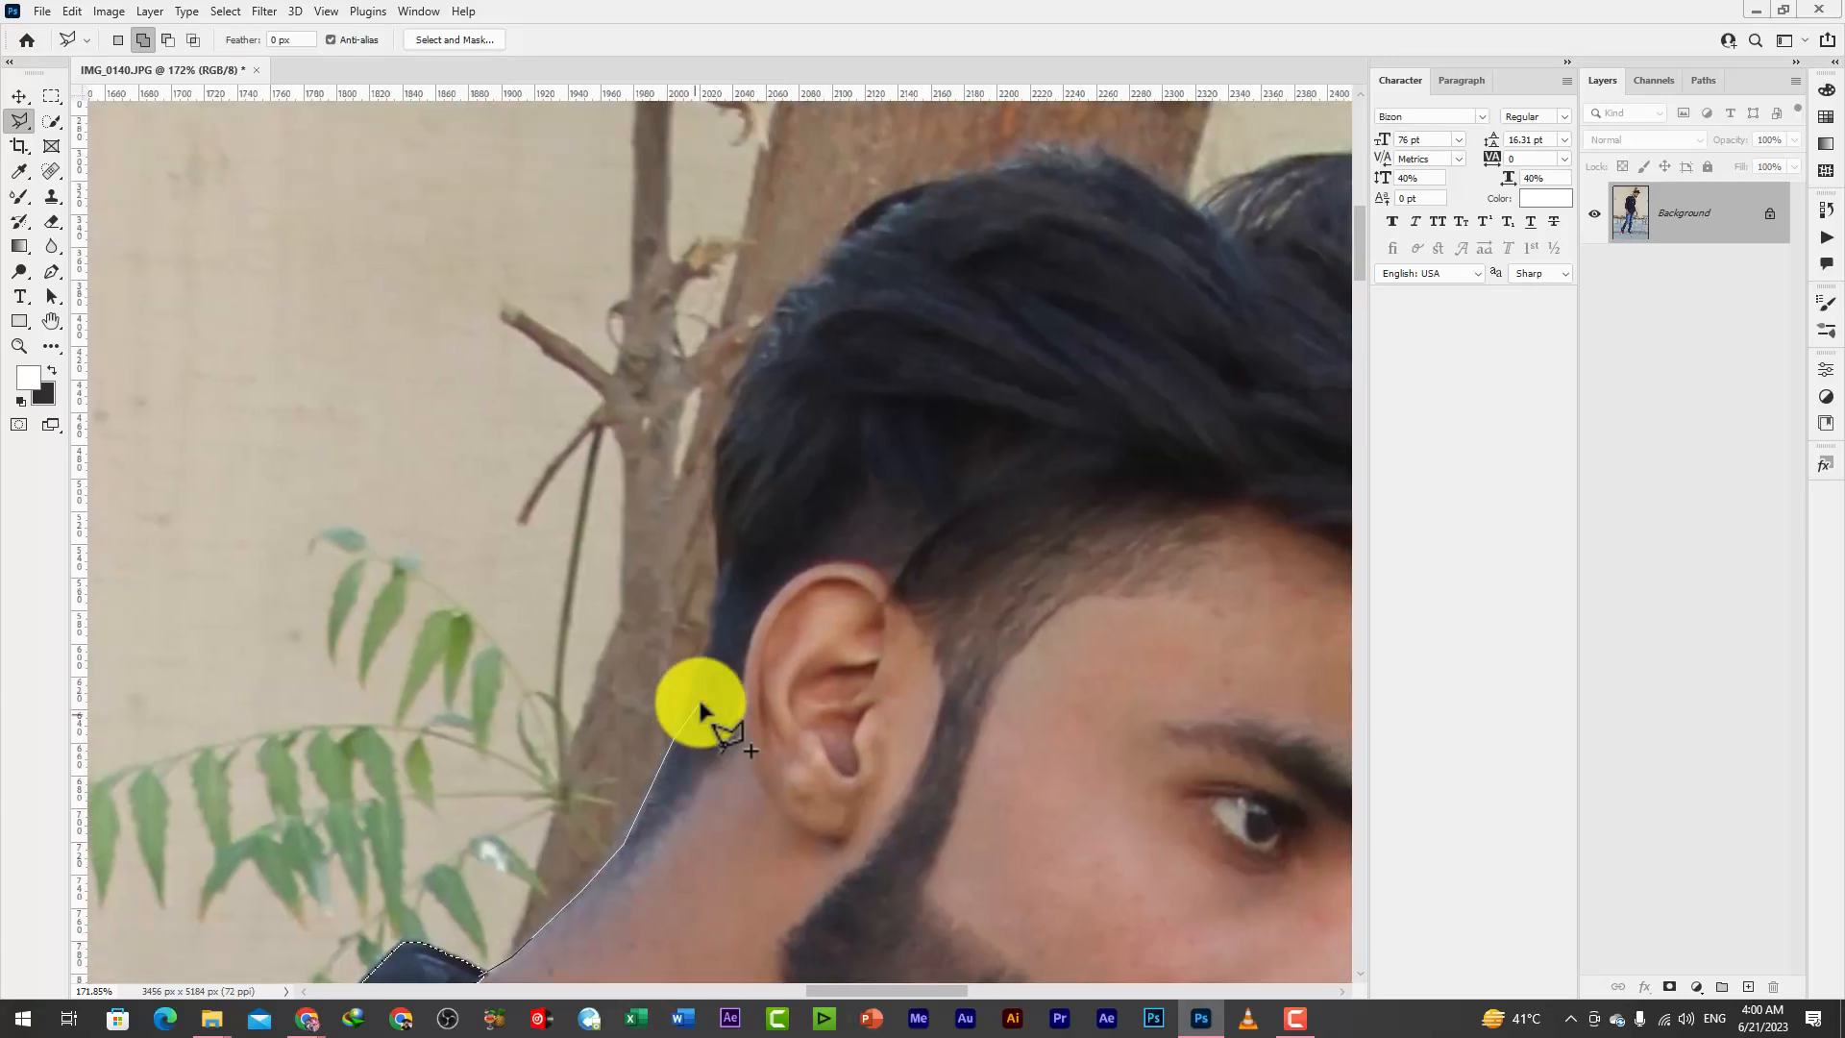
# Continue the lasso outline behind the ear, around the hair and down the forehead, removing misplaced points
pyautogui.moveTo(706, 656)
pyautogui.mouseDown()
pyautogui.moveTo(721, 445)
pyautogui.moveTo(754, 359)
pyautogui.moveTo(836, 251)
pyautogui.moveTo(926, 183)
pyautogui.moveTo(1013, 162)
pyautogui.moveTo(1096, 155)
pyautogui.moveTo(1179, 204)
pyautogui.mouseUp()
pyautogui.press('space')
pyautogui.moveTo(1054, 301)
pyautogui.mouseDown()
pyautogui.moveTo(573, 441)
pyautogui.moveTo(688, 329)
pyautogui.moveTo(903, 300)
pyautogui.moveTo(942, 385)
pyautogui.moveTo(999, 399)
pyautogui.moveTo(968, 463)
pyautogui.moveTo(1010, 649)
pyautogui.moveTo(919, 335)
pyautogui.moveTo(994, 433)
pyautogui.moveTo(947, 524)
pyautogui.moveTo(734, 553)
pyautogui.moveTo(700, 735)
pyautogui.mouseUp()
pyautogui.click(1009, 642)
pyautogui.press('space')
pyautogui.press('BackSpace')
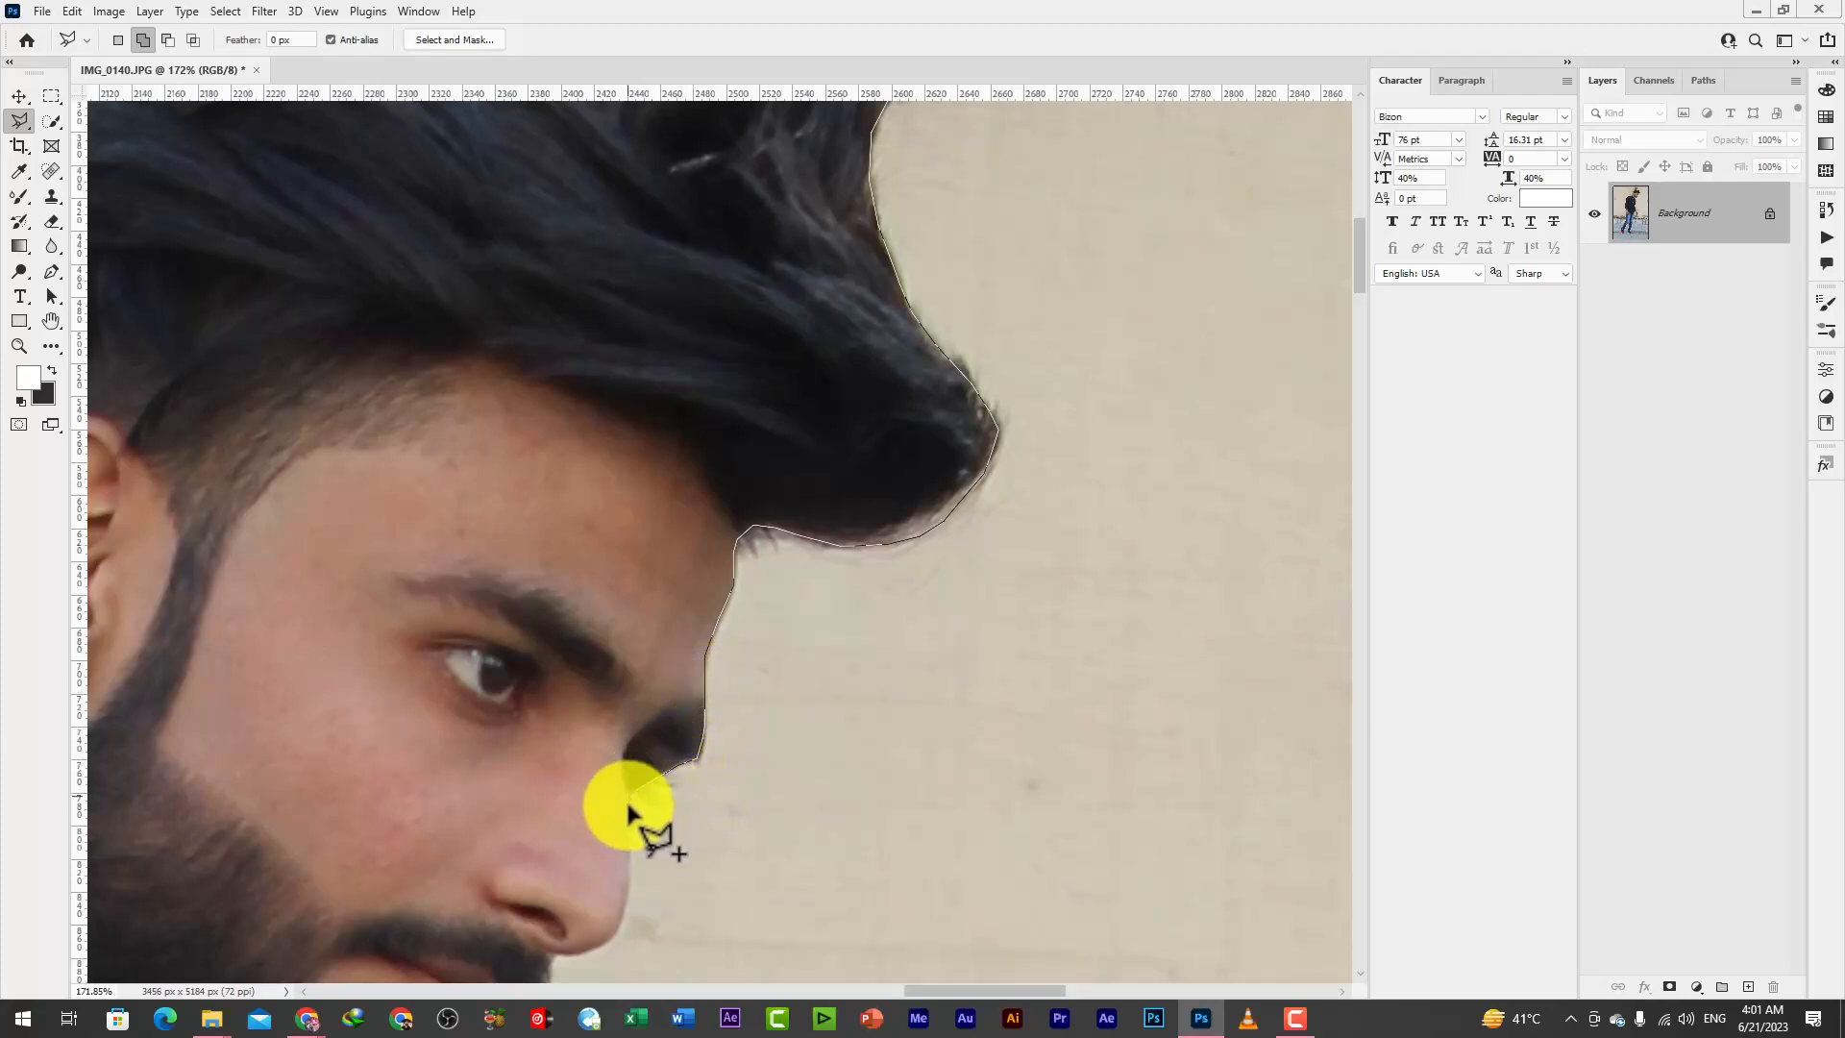
# Trace the lasso outline along the nose, moustache and lips to the top of the chin beard
pyautogui.moveTo(627, 908)
pyautogui.mouseDown()
pyautogui.moveTo(782, 509)
pyautogui.moveTo(790, 543)
pyautogui.mouseUp()
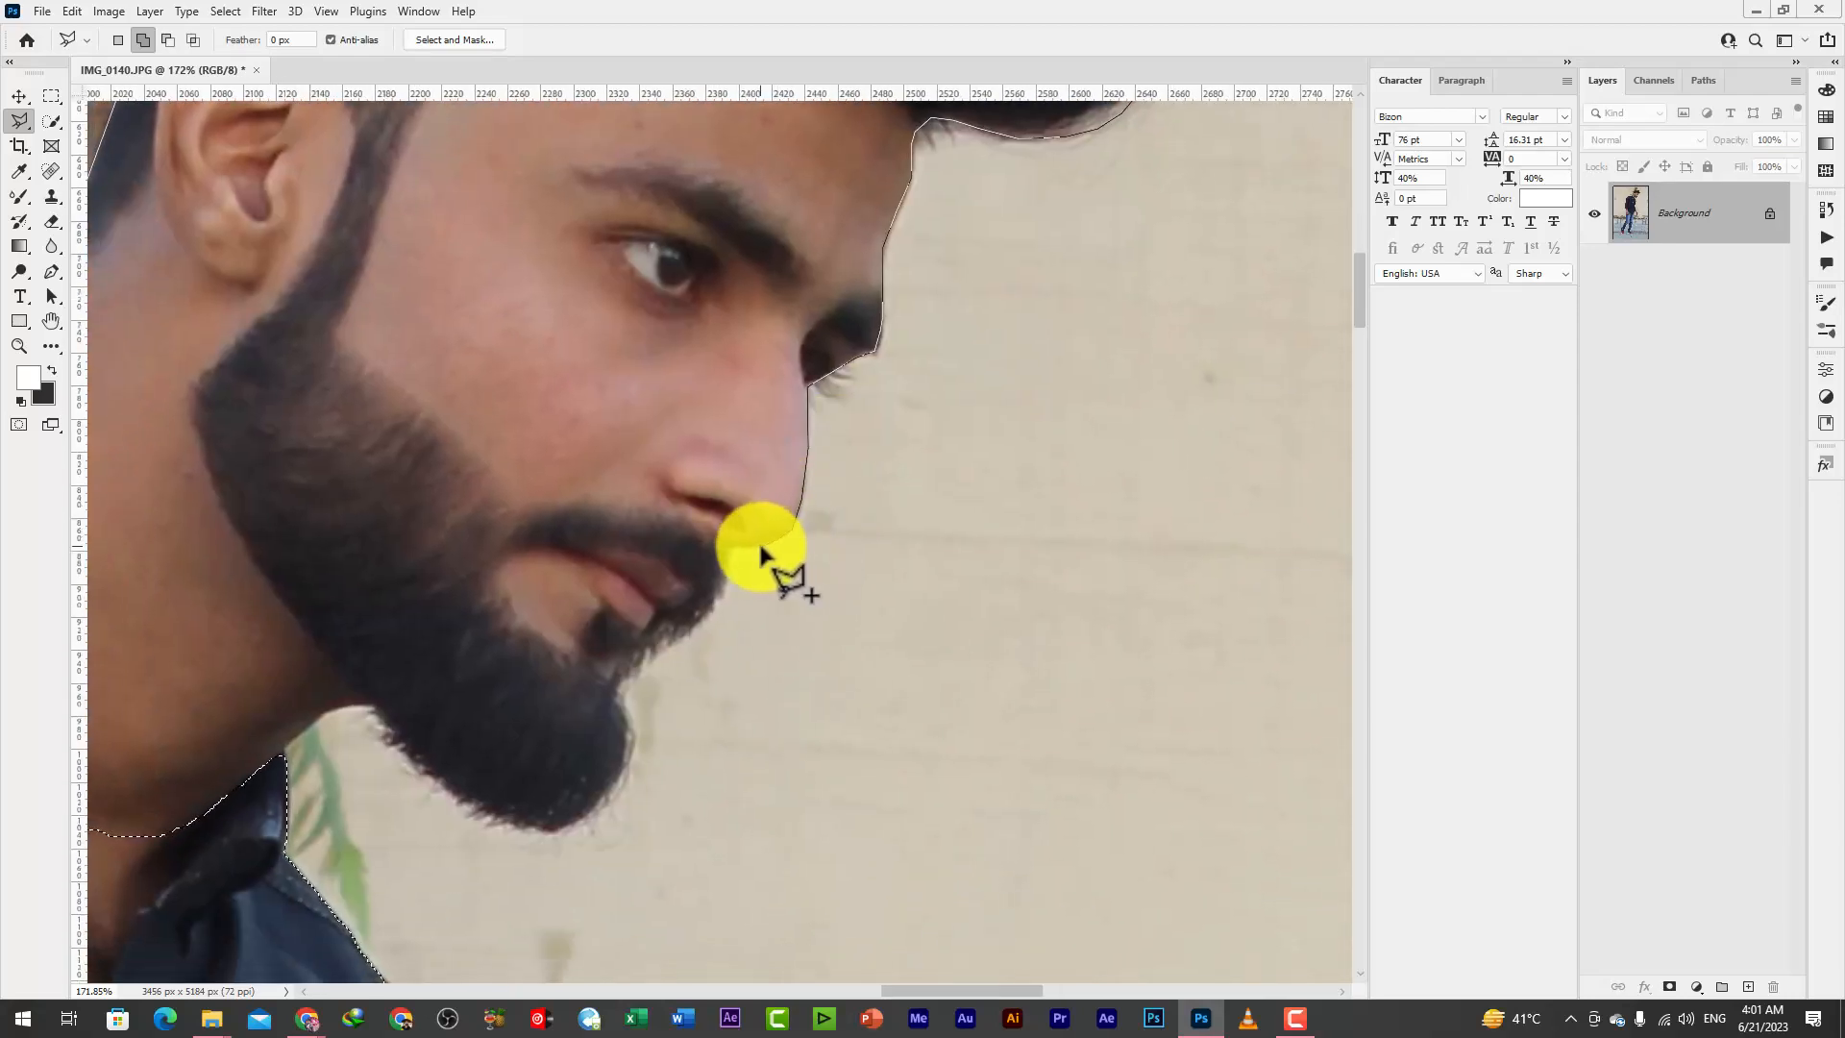
pyautogui.click(728, 575)
pyautogui.click(717, 603)
pyautogui.click(698, 625)
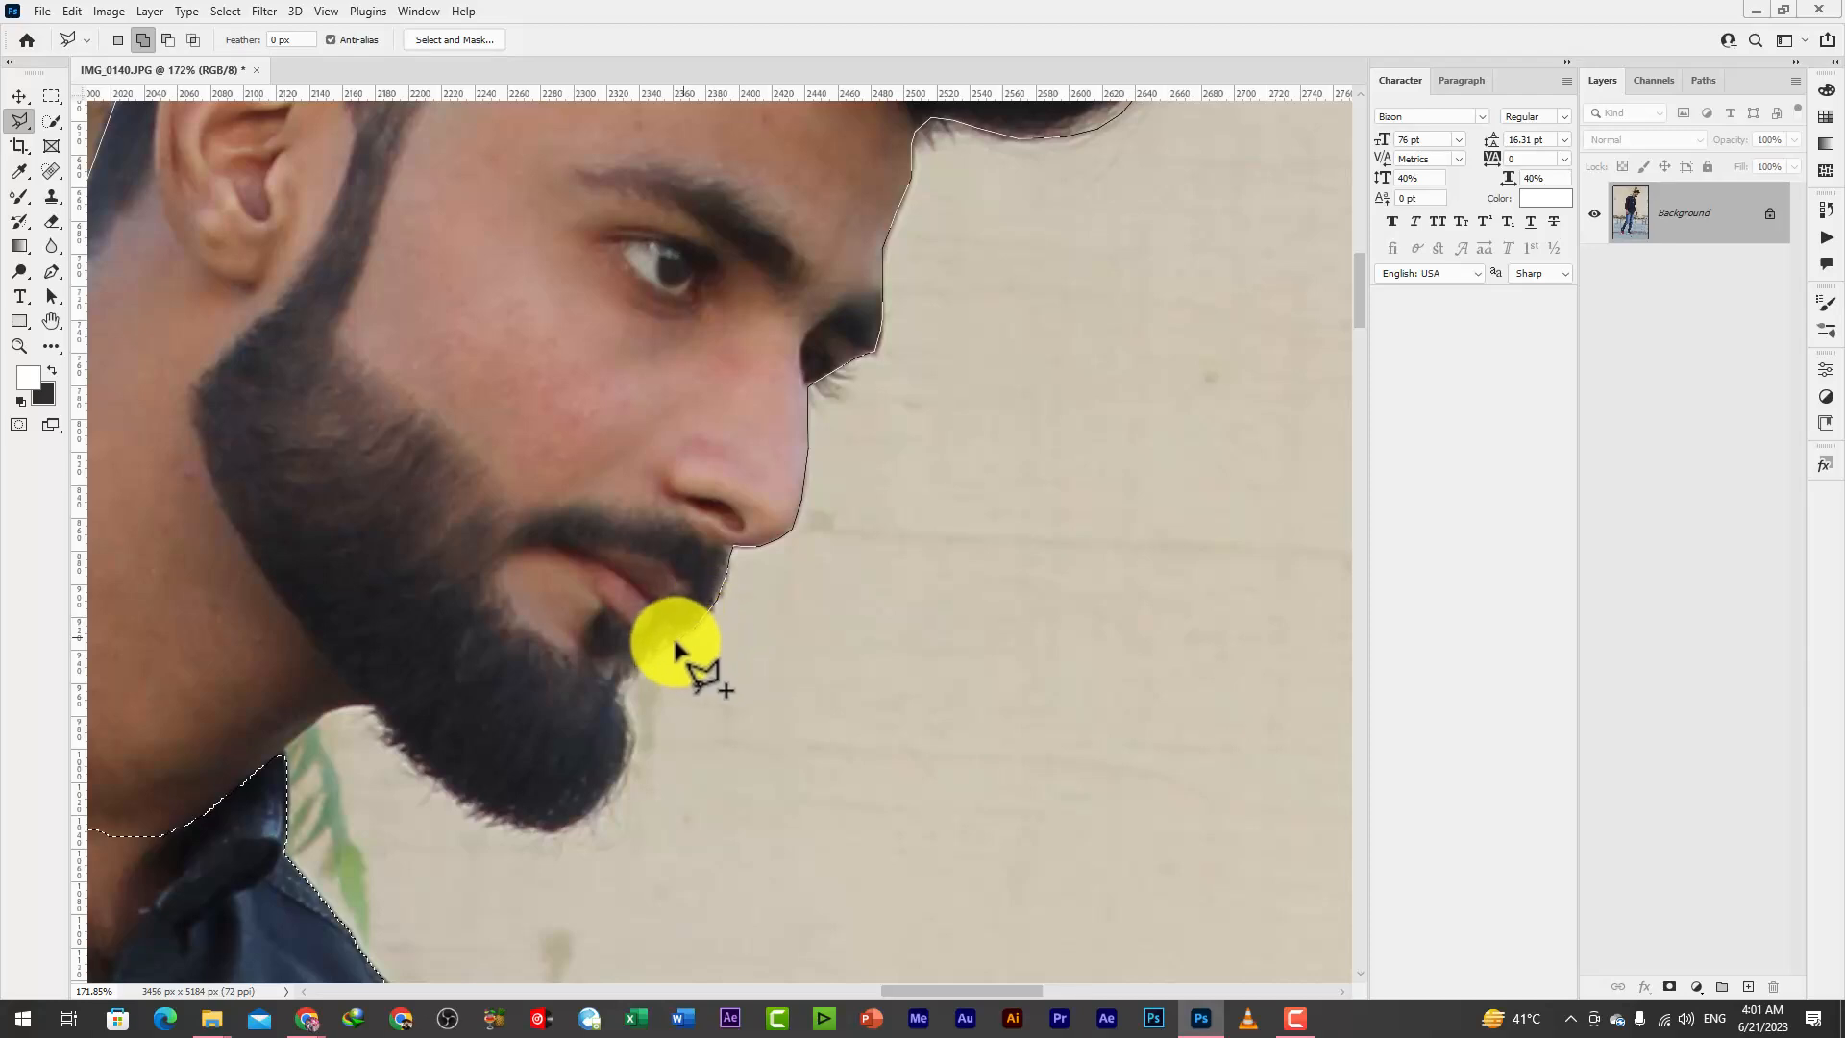
pyautogui.click(645, 662)
pyautogui.click(621, 691)
# Trace the lasso outline around the front and underside of the chin beard
pyautogui.click(628, 717)
pyautogui.click(630, 740)
pyautogui.click(626, 764)
pyautogui.click(614, 783)
pyautogui.click(589, 811)
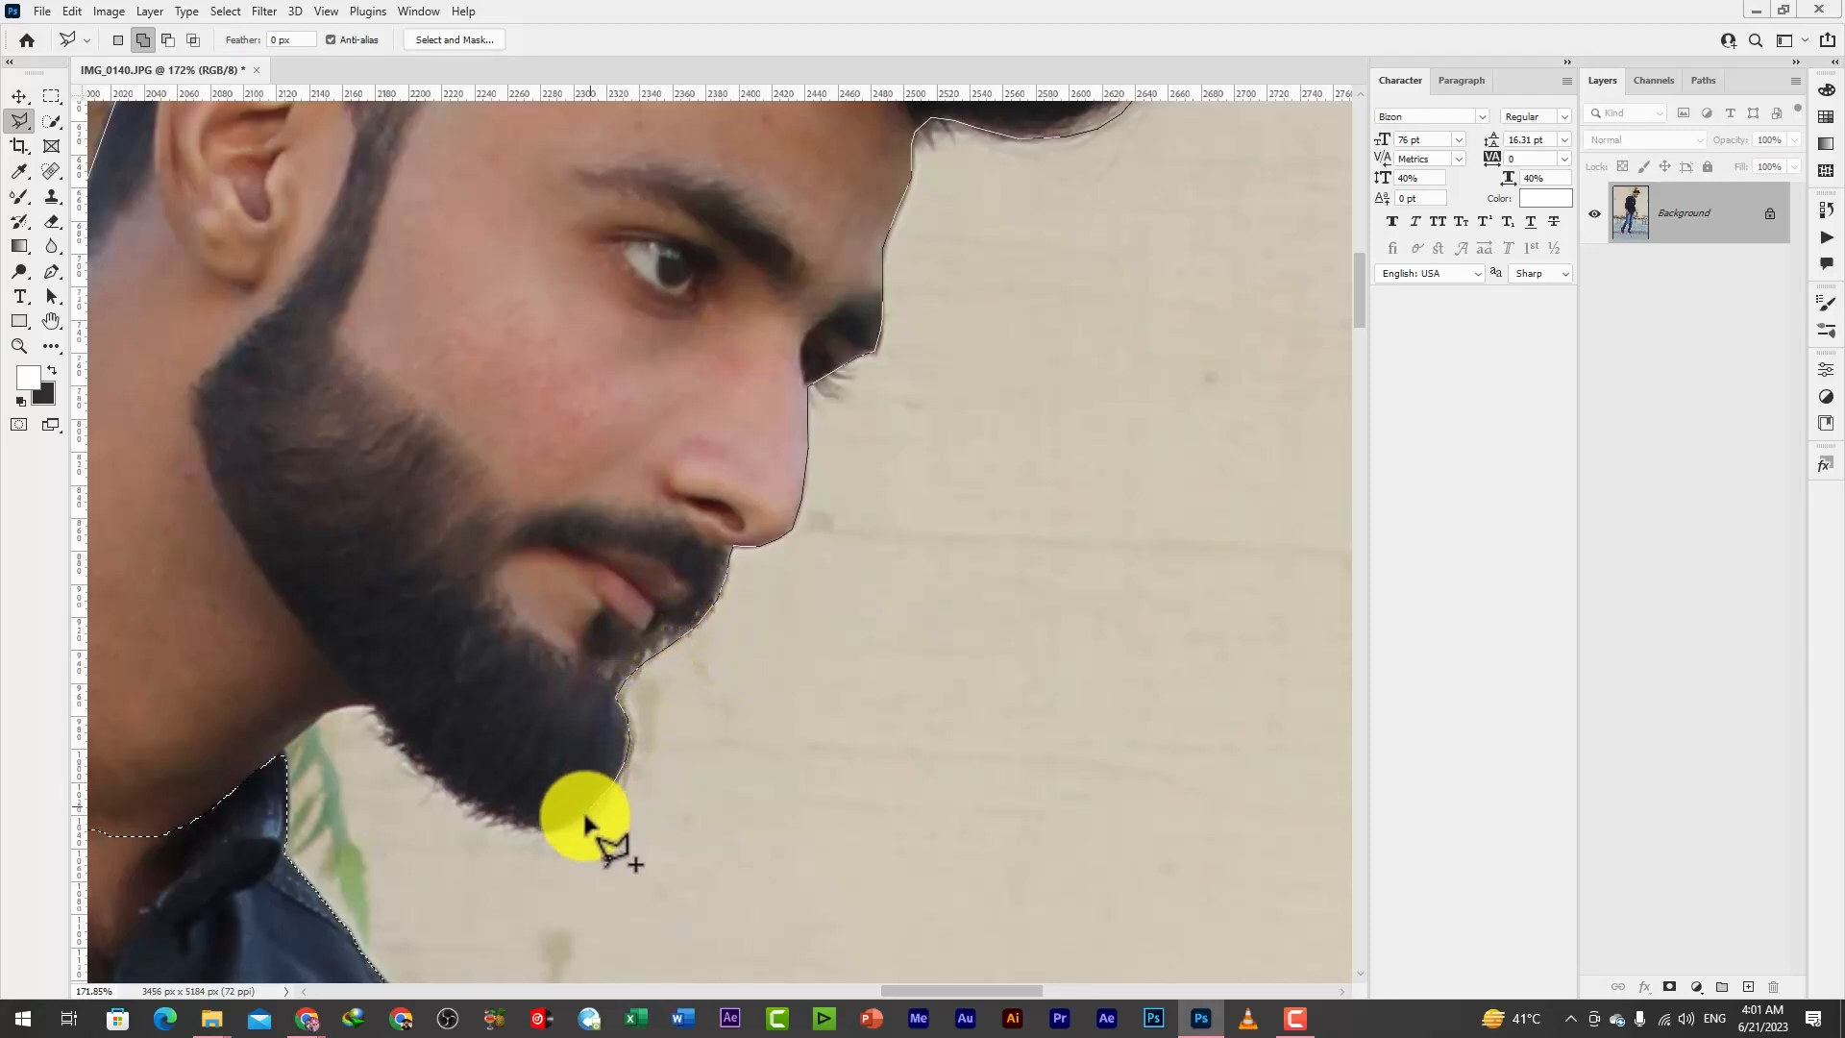
pyautogui.click(564, 828)
pyautogui.click(543, 830)
pyautogui.click(489, 824)
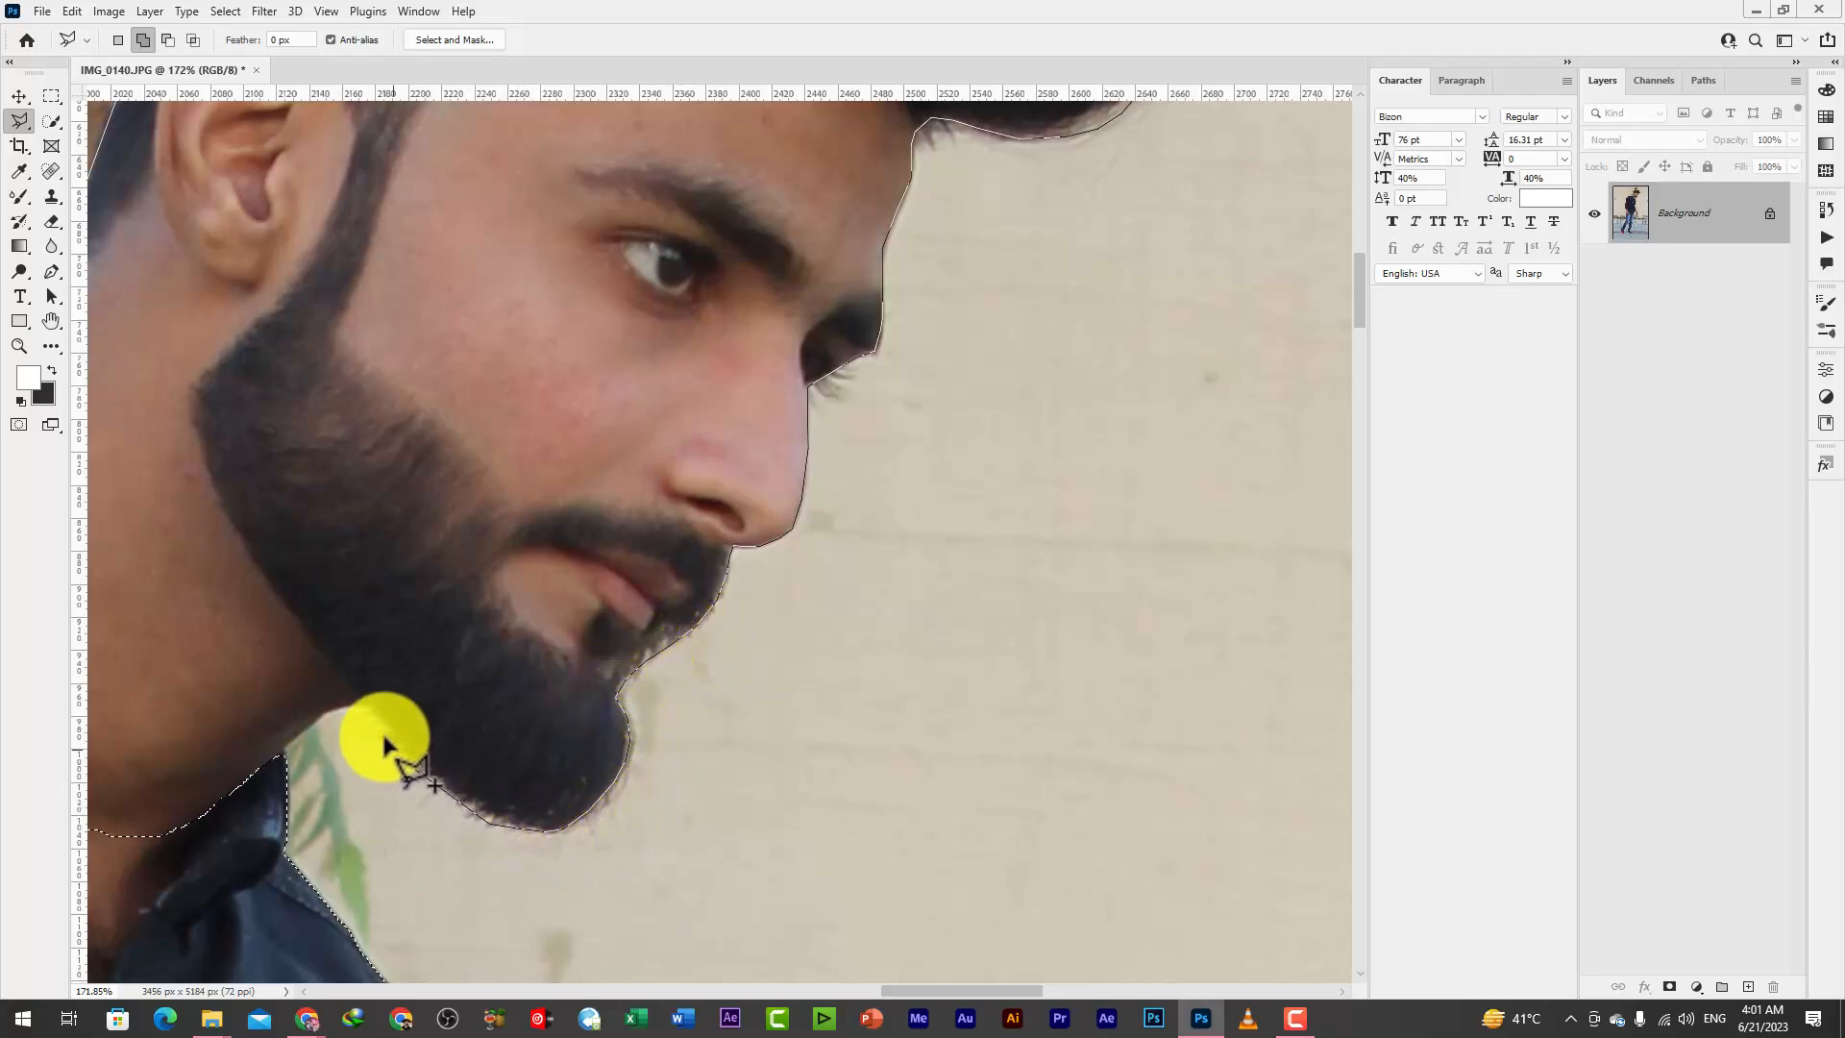
# Bring the outline under the jaw to the collar and close it across the shirt, adding head and neck to the selection
pyautogui.click(337, 709)
pyautogui.click(287, 753)
pyautogui.moveTo(366, 804); pyautogui.dragTo(906, 629)
pyautogui.click(618, 765)
pyautogui.click(468, 682)
pyautogui.doubleClick(388, 244)
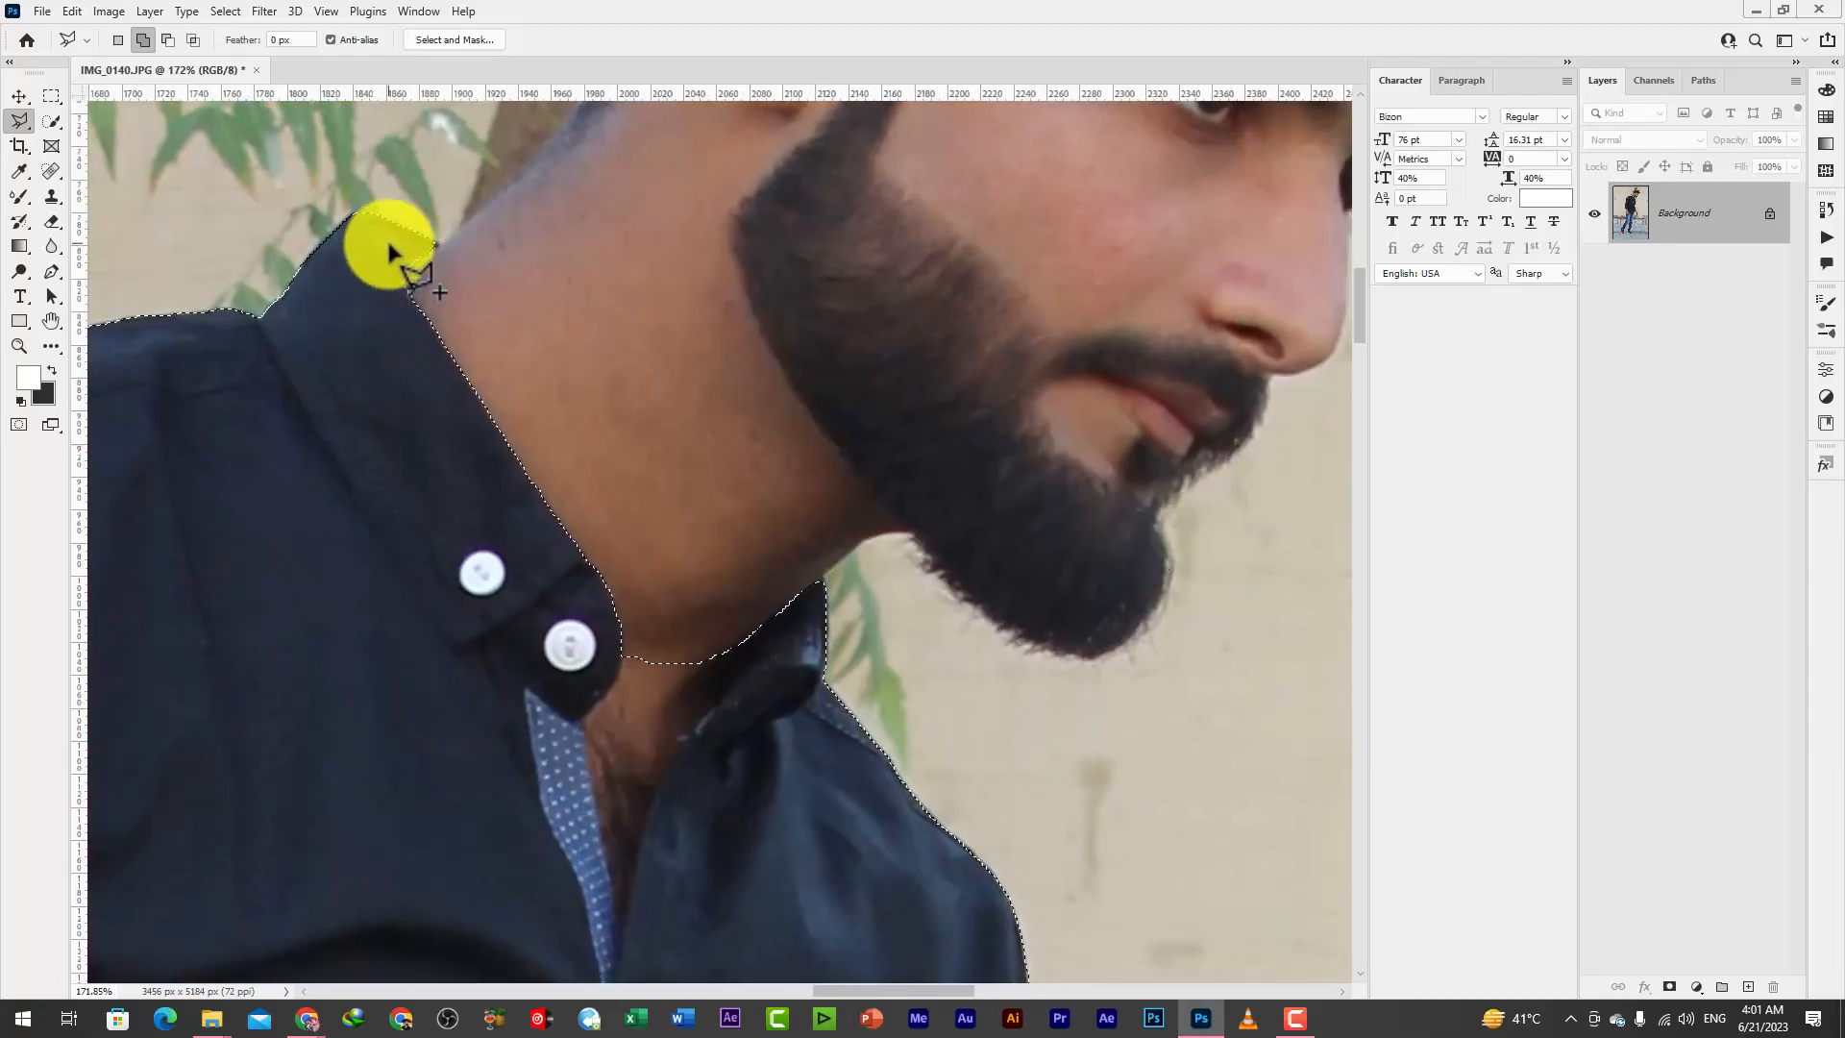
# Add a layer mask from the completed selection of the man to hide the background
pyautogui.scroll(-20, 503, 658)
pyautogui.scroll(2, 937, 798)
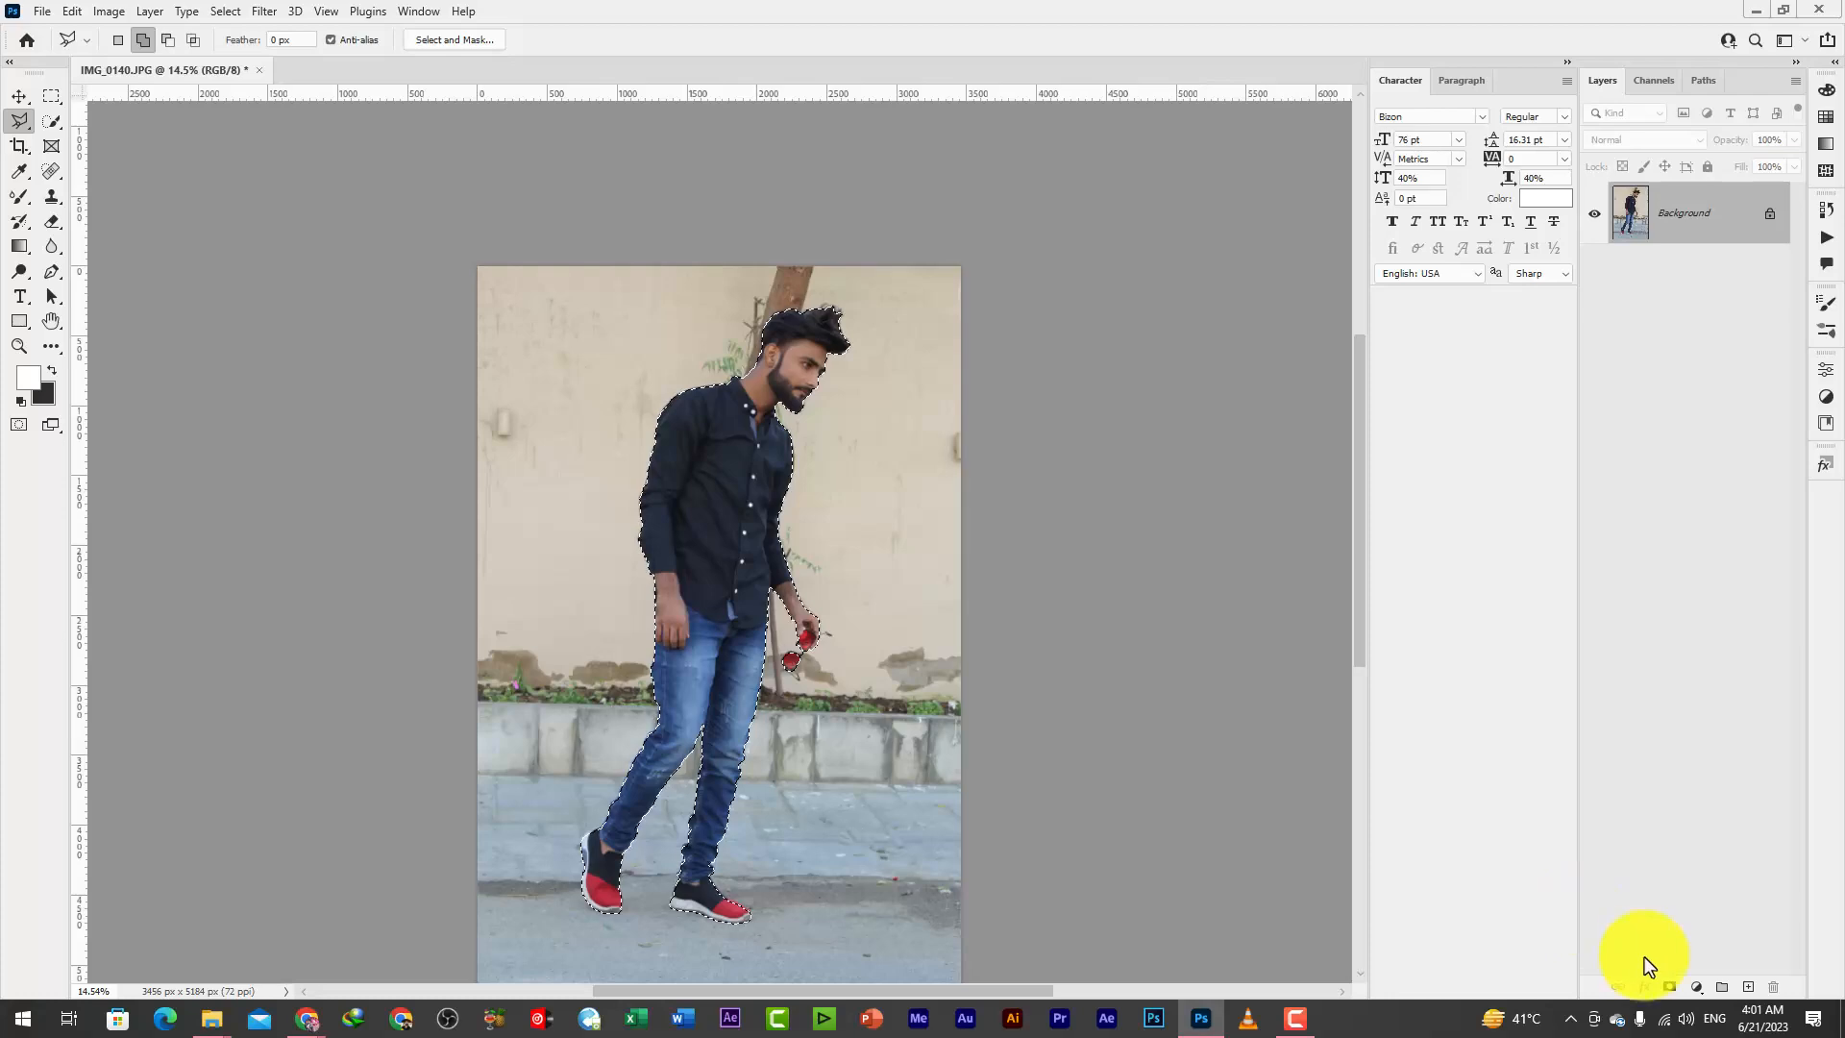
pyautogui.click(1670, 987)
# Move the cut-out man slightly to the left on the canvas with the Move tool
pyautogui.scroll(-2, 856, 535)
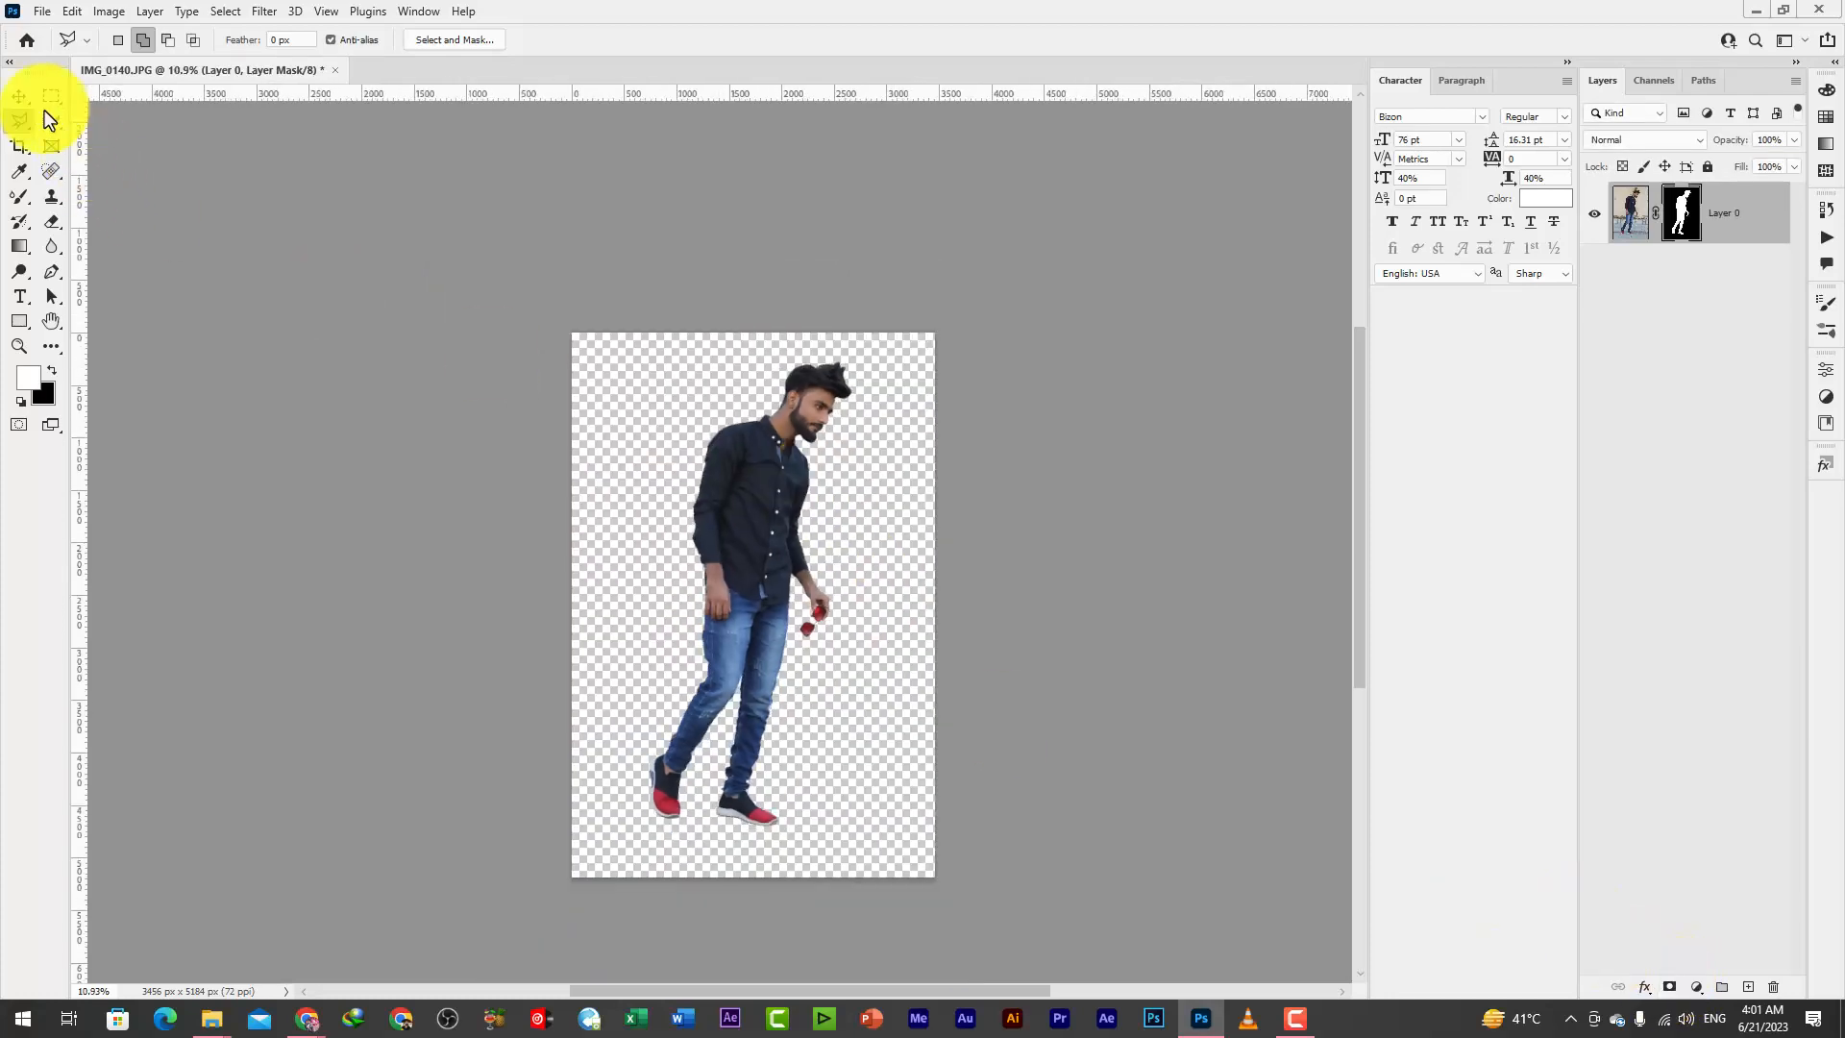
pyautogui.click(19, 96)
pyautogui.moveTo(782, 497)
pyautogui.mouseDown()
pyautogui.moveTo(779, 555)
pyautogui.moveTo(776, 496)
pyautogui.mouseUp()
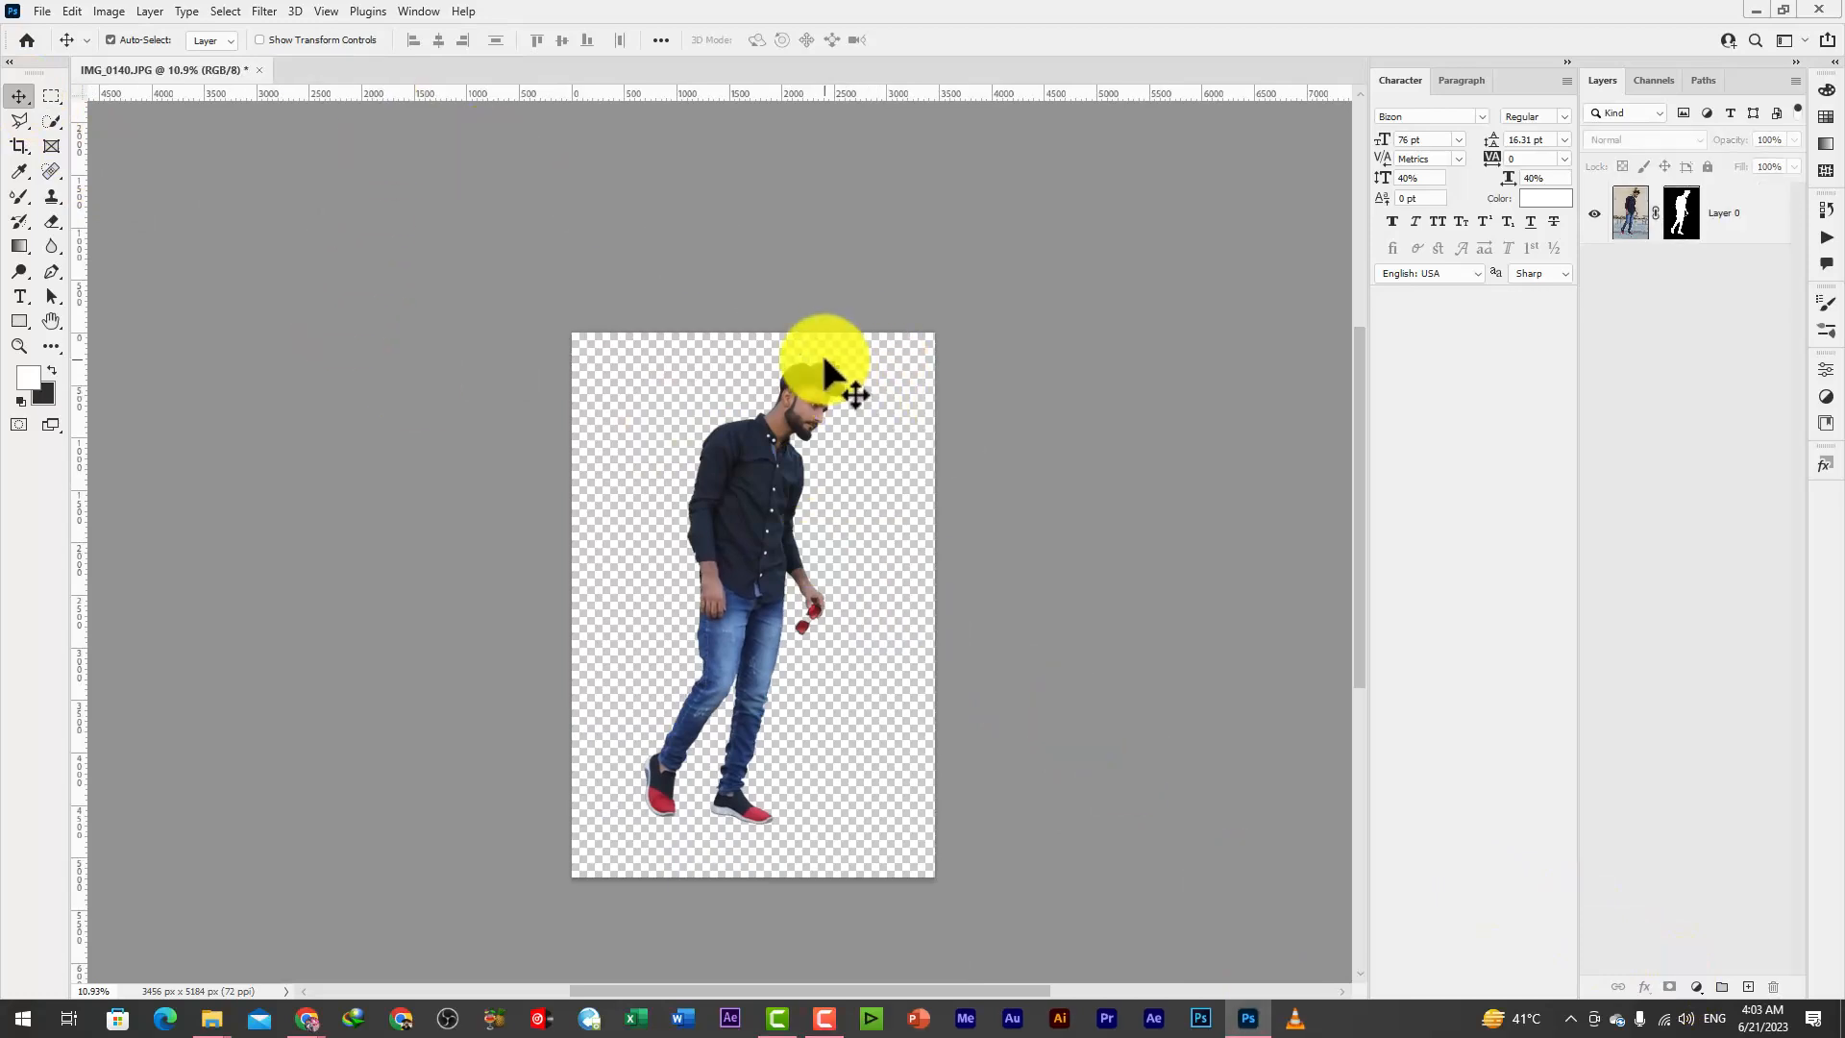
# Apply the layer mask on Layer 0 permanently
pyautogui.scroll(2, 855, 409)
pyautogui.scroll(-1, 834, 365)
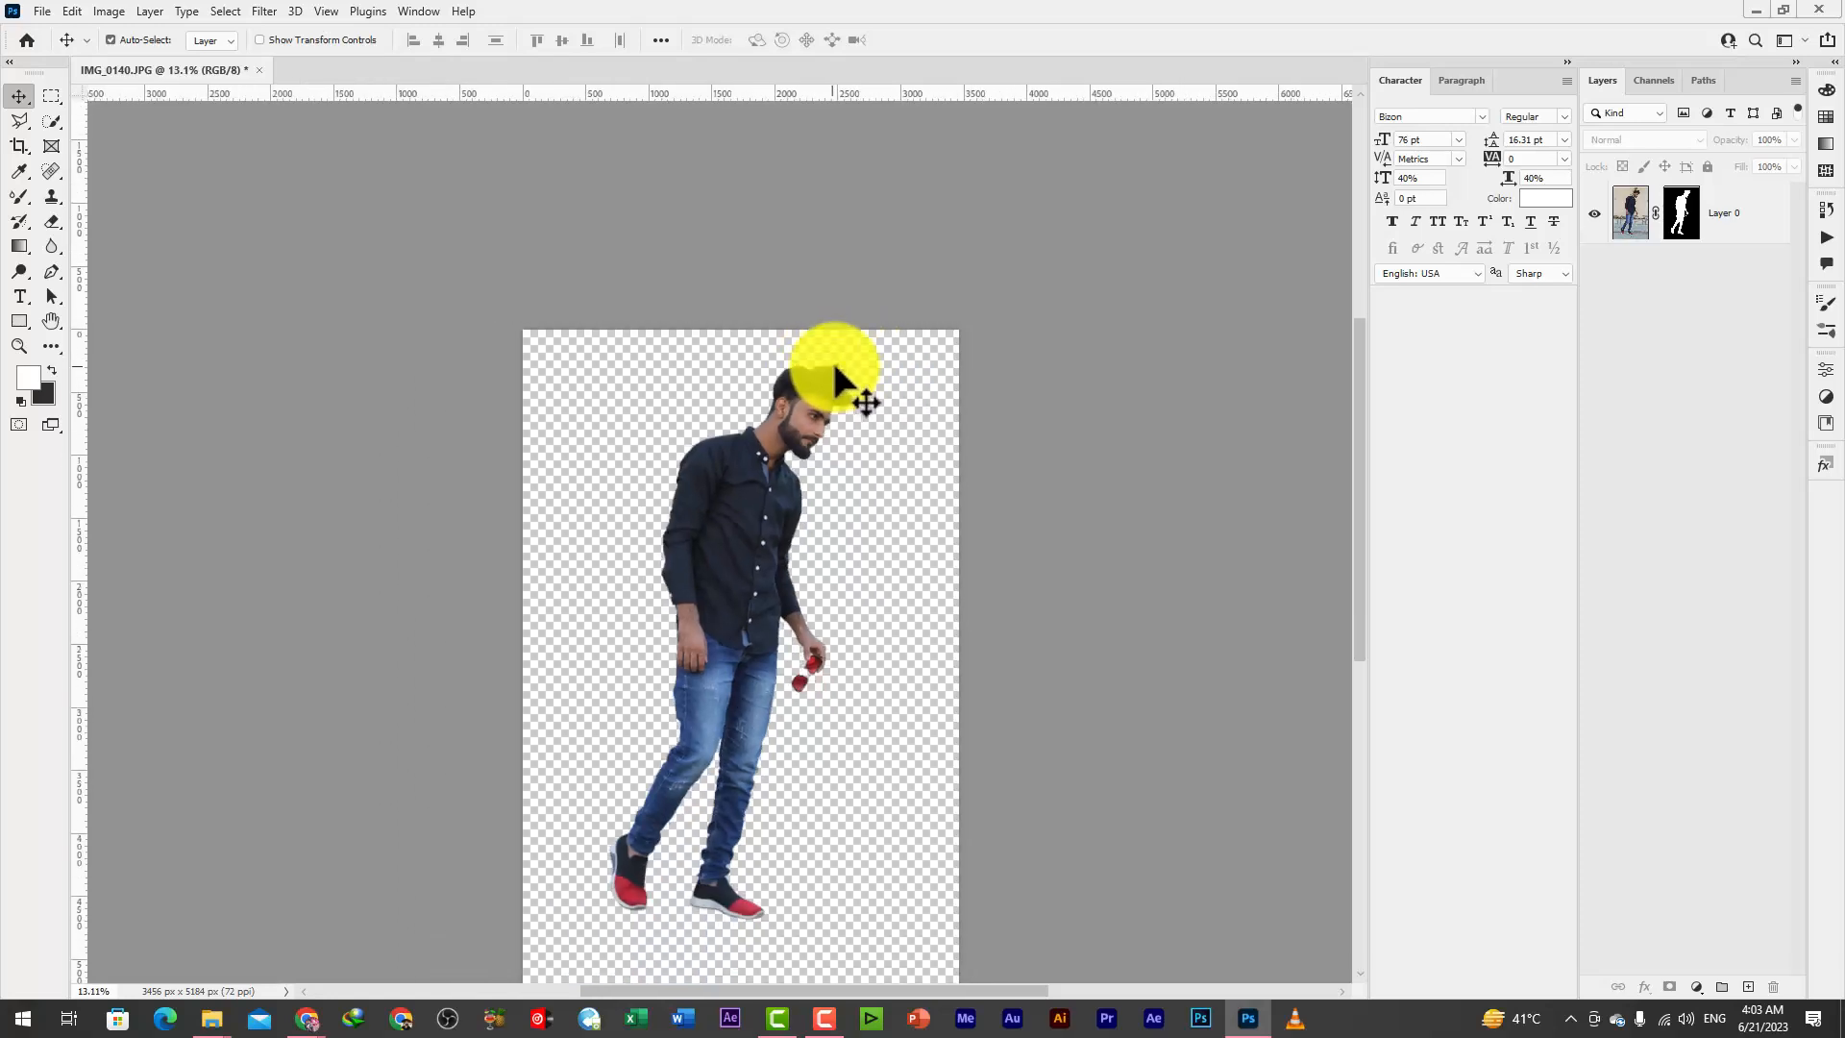
pyautogui.rightClick(1679, 223)
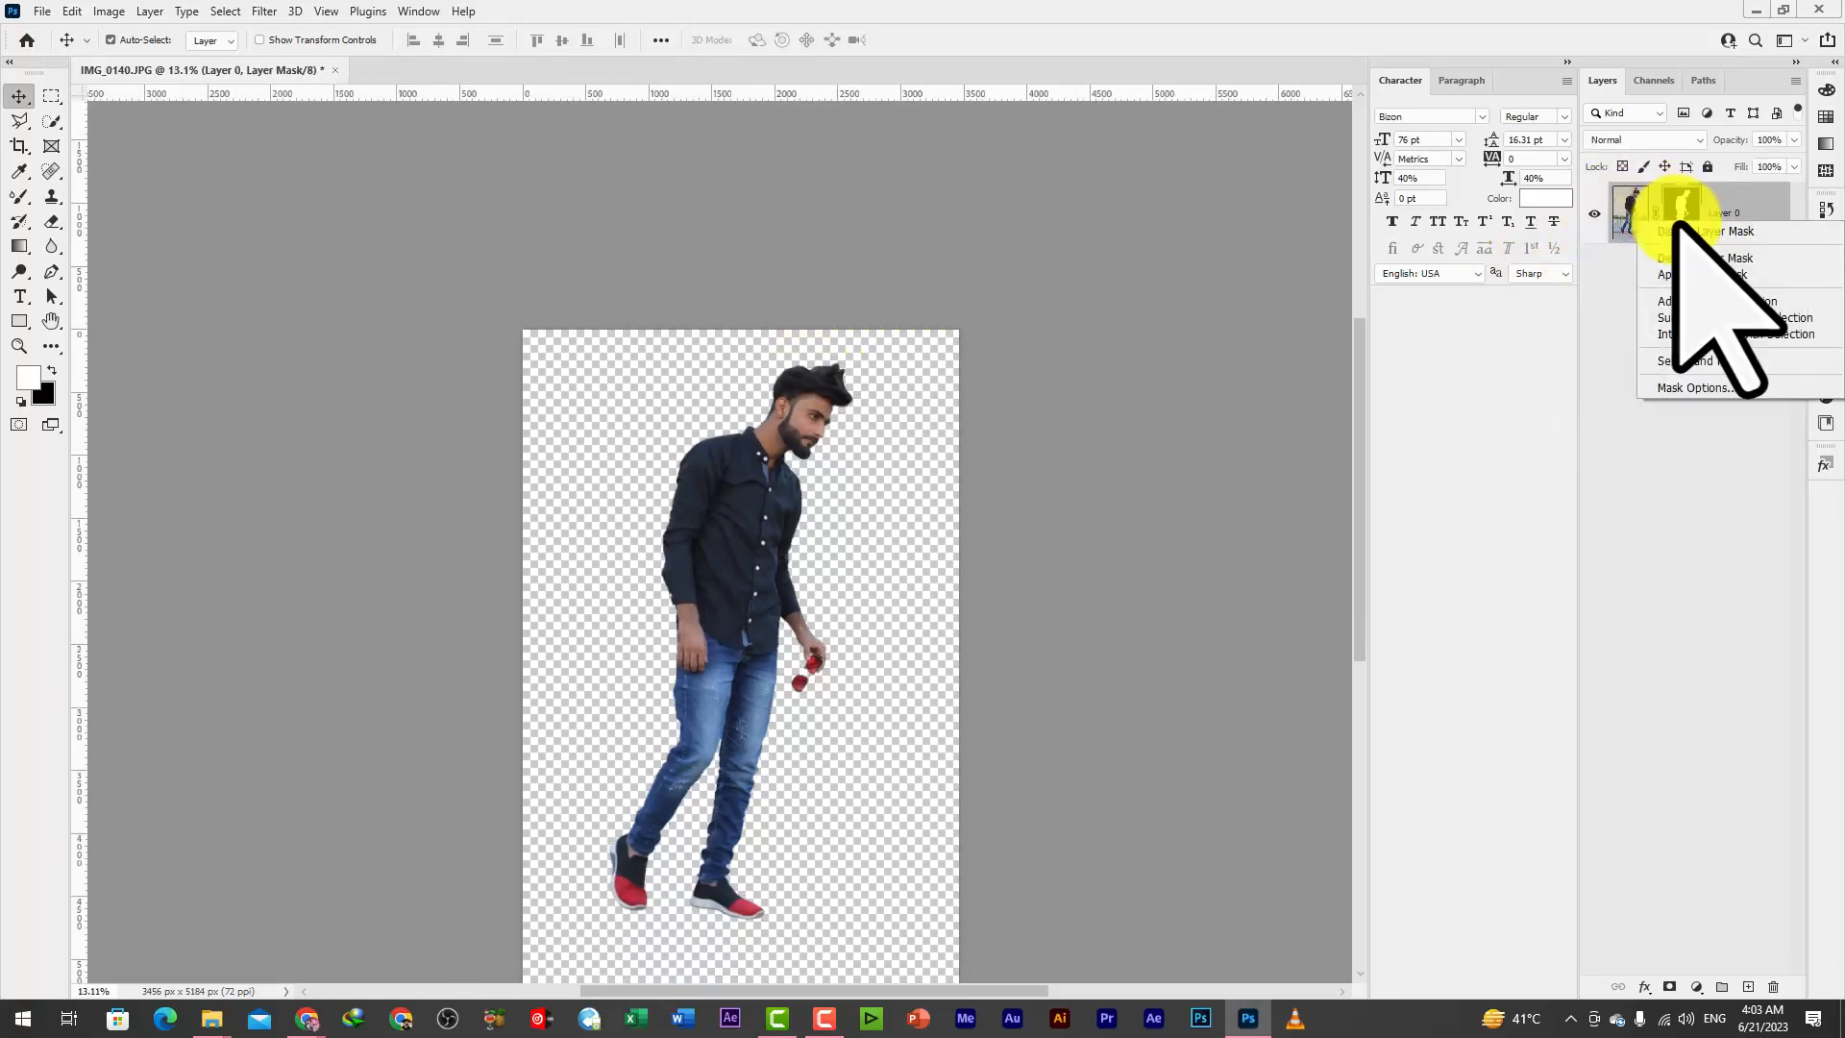
pyautogui.click(1701, 272)
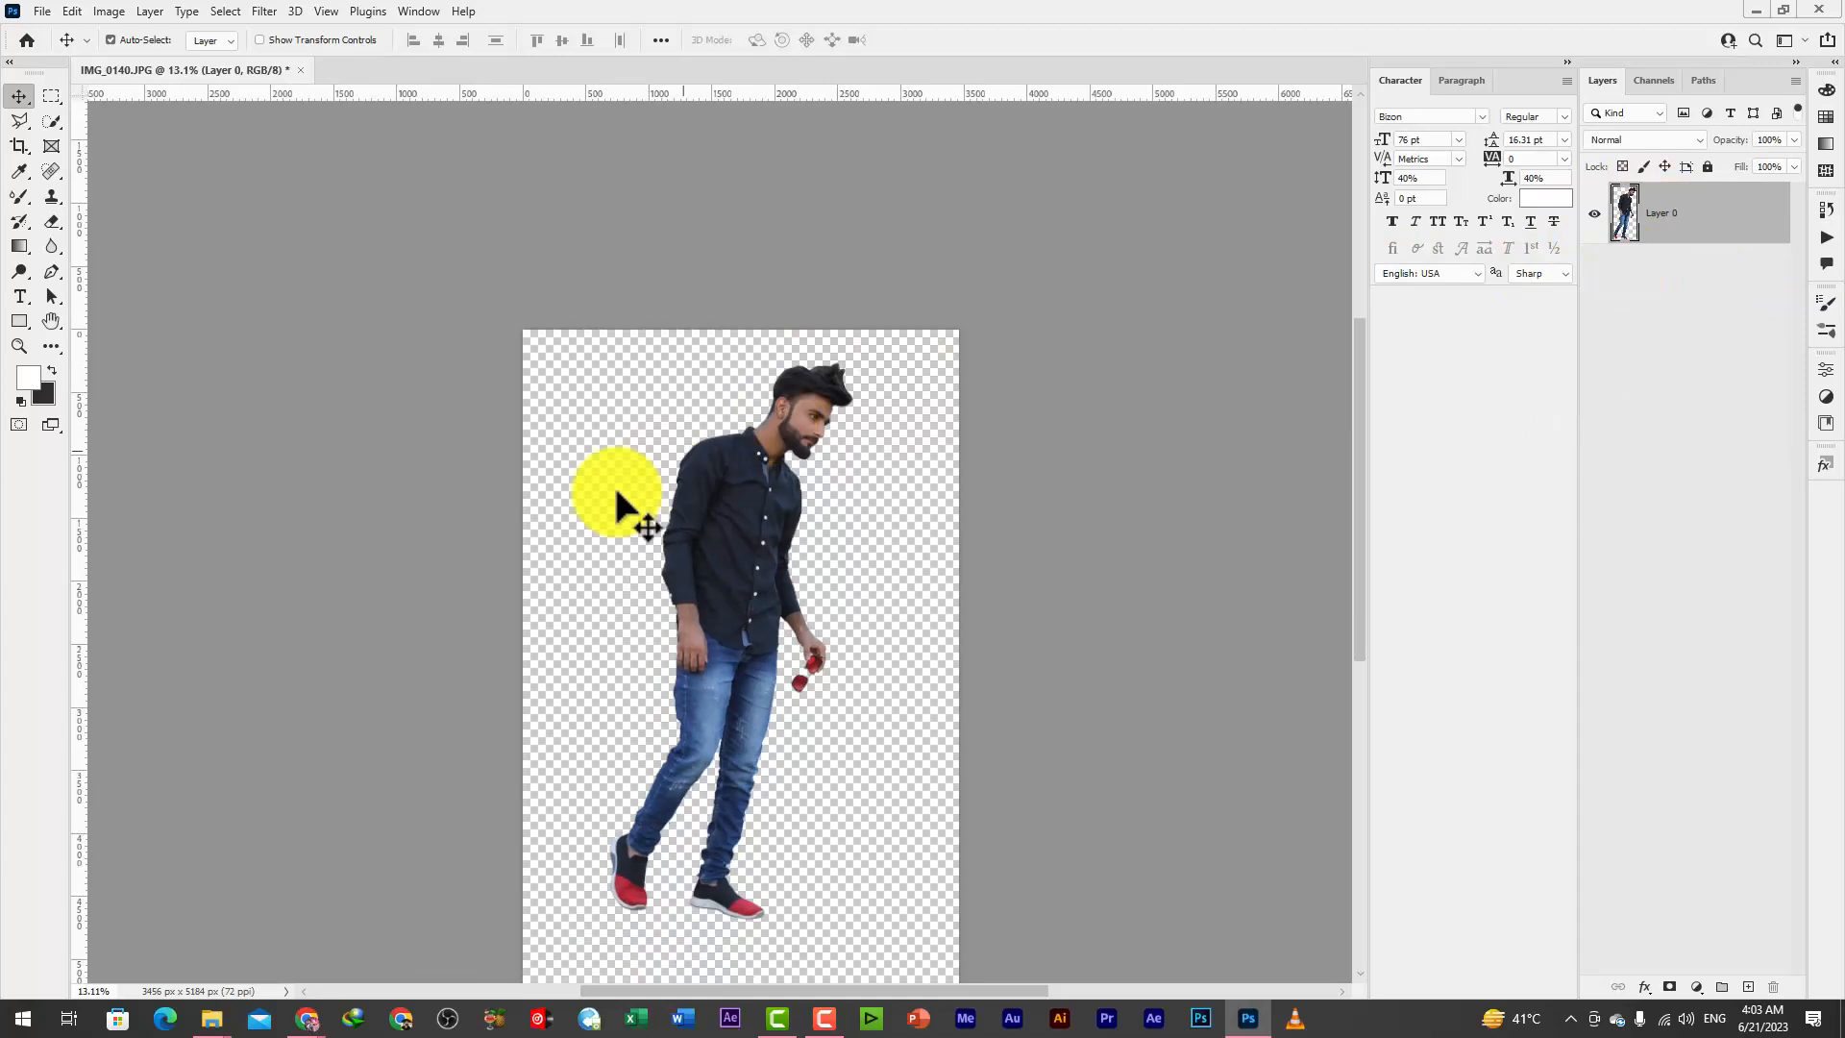
# Enlarge the canvas around the cut-out man to about 4105 × 6239 px with the Crop tool
pyautogui.scroll(-2, 711, 509)
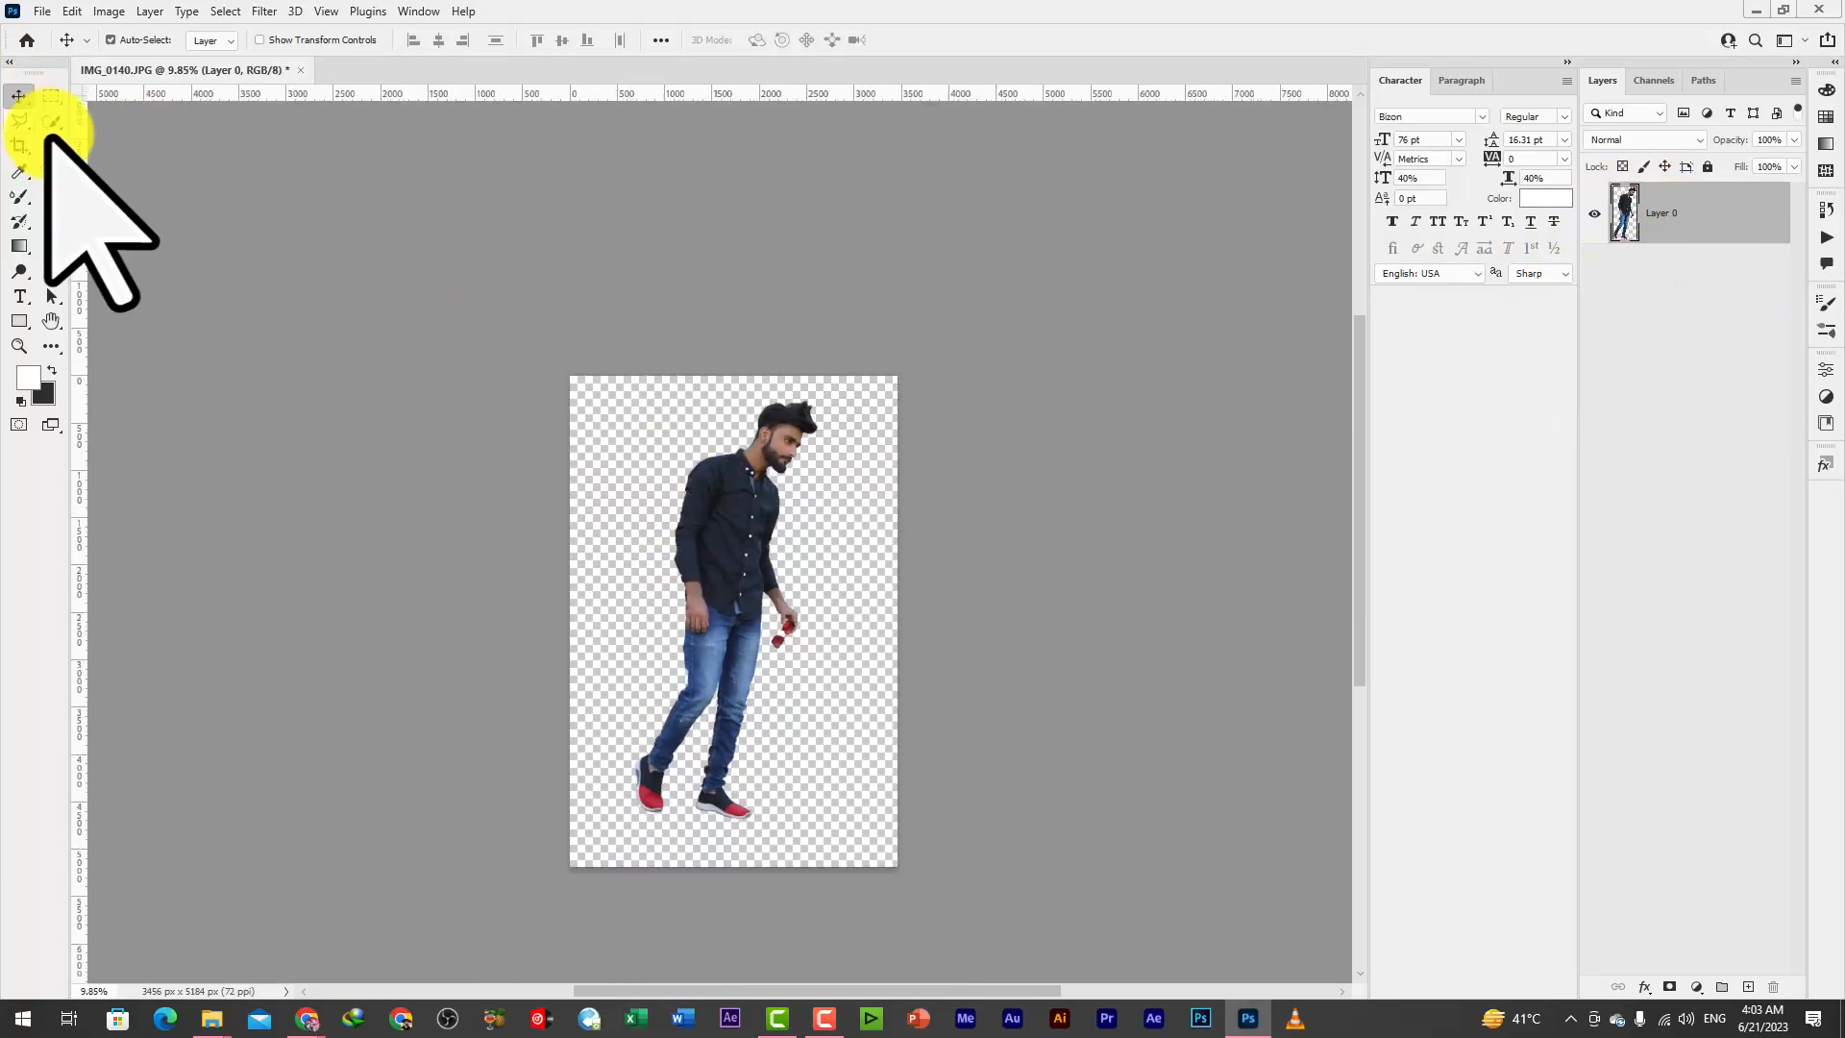
pyautogui.click(19, 145)
pyautogui.moveTo(571, 380); pyautogui.dragTo(548, 321)
pyautogui.press('Return')
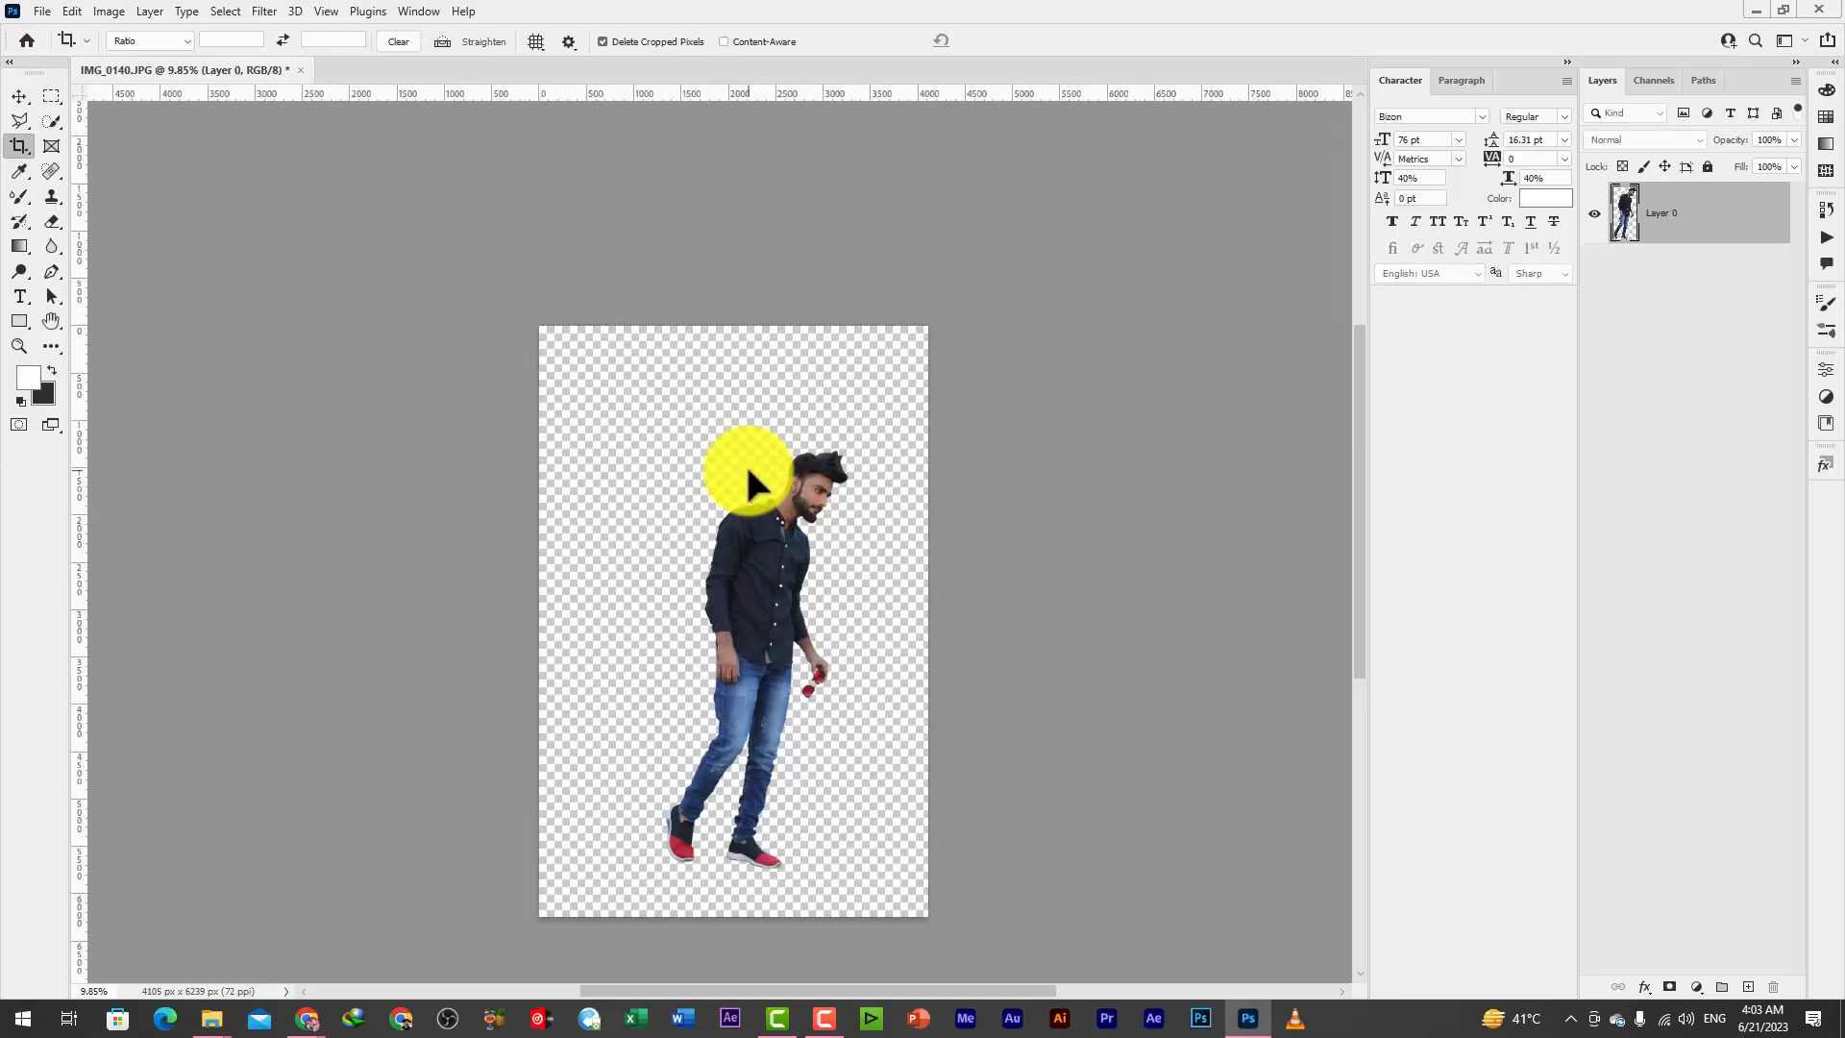
pyautogui.press('v')
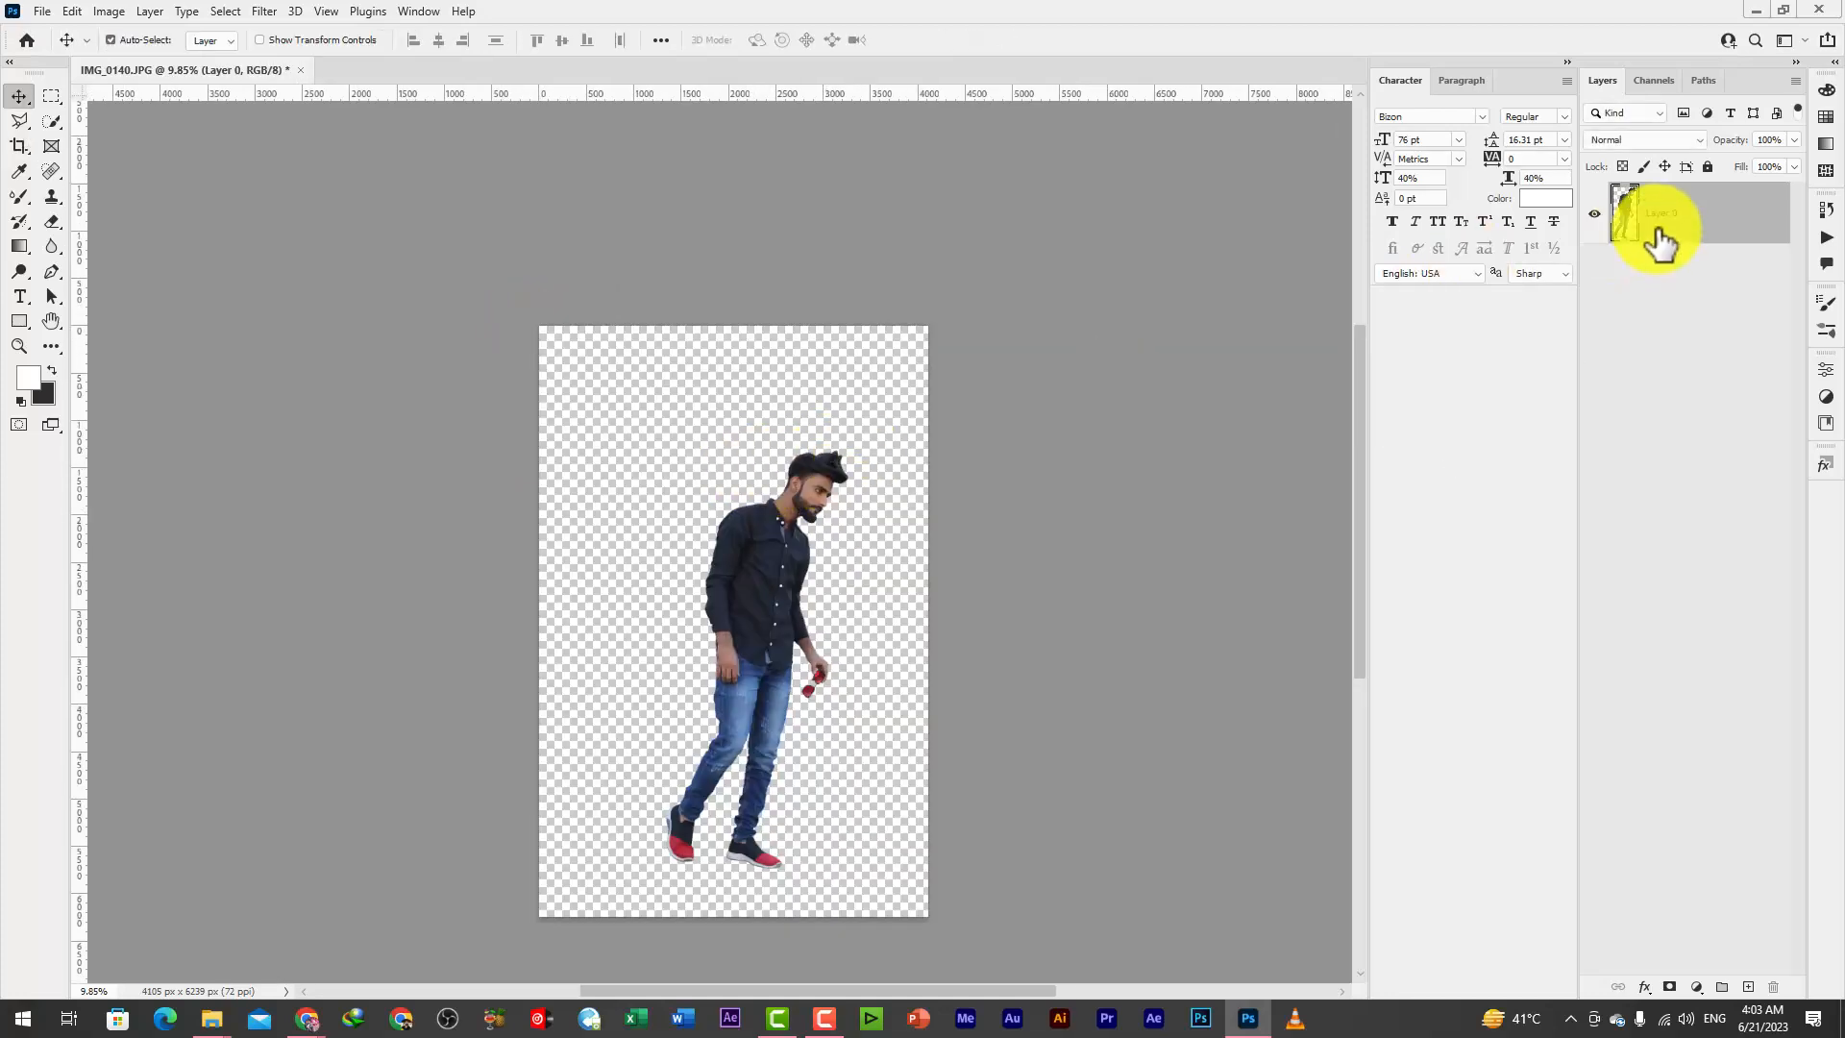
# Begin a Pen path at the forehead hairline and curve it around the front tip of the hair
pyautogui.scroll(10, 969, 515)
pyautogui.scroll(2, 985, 346)
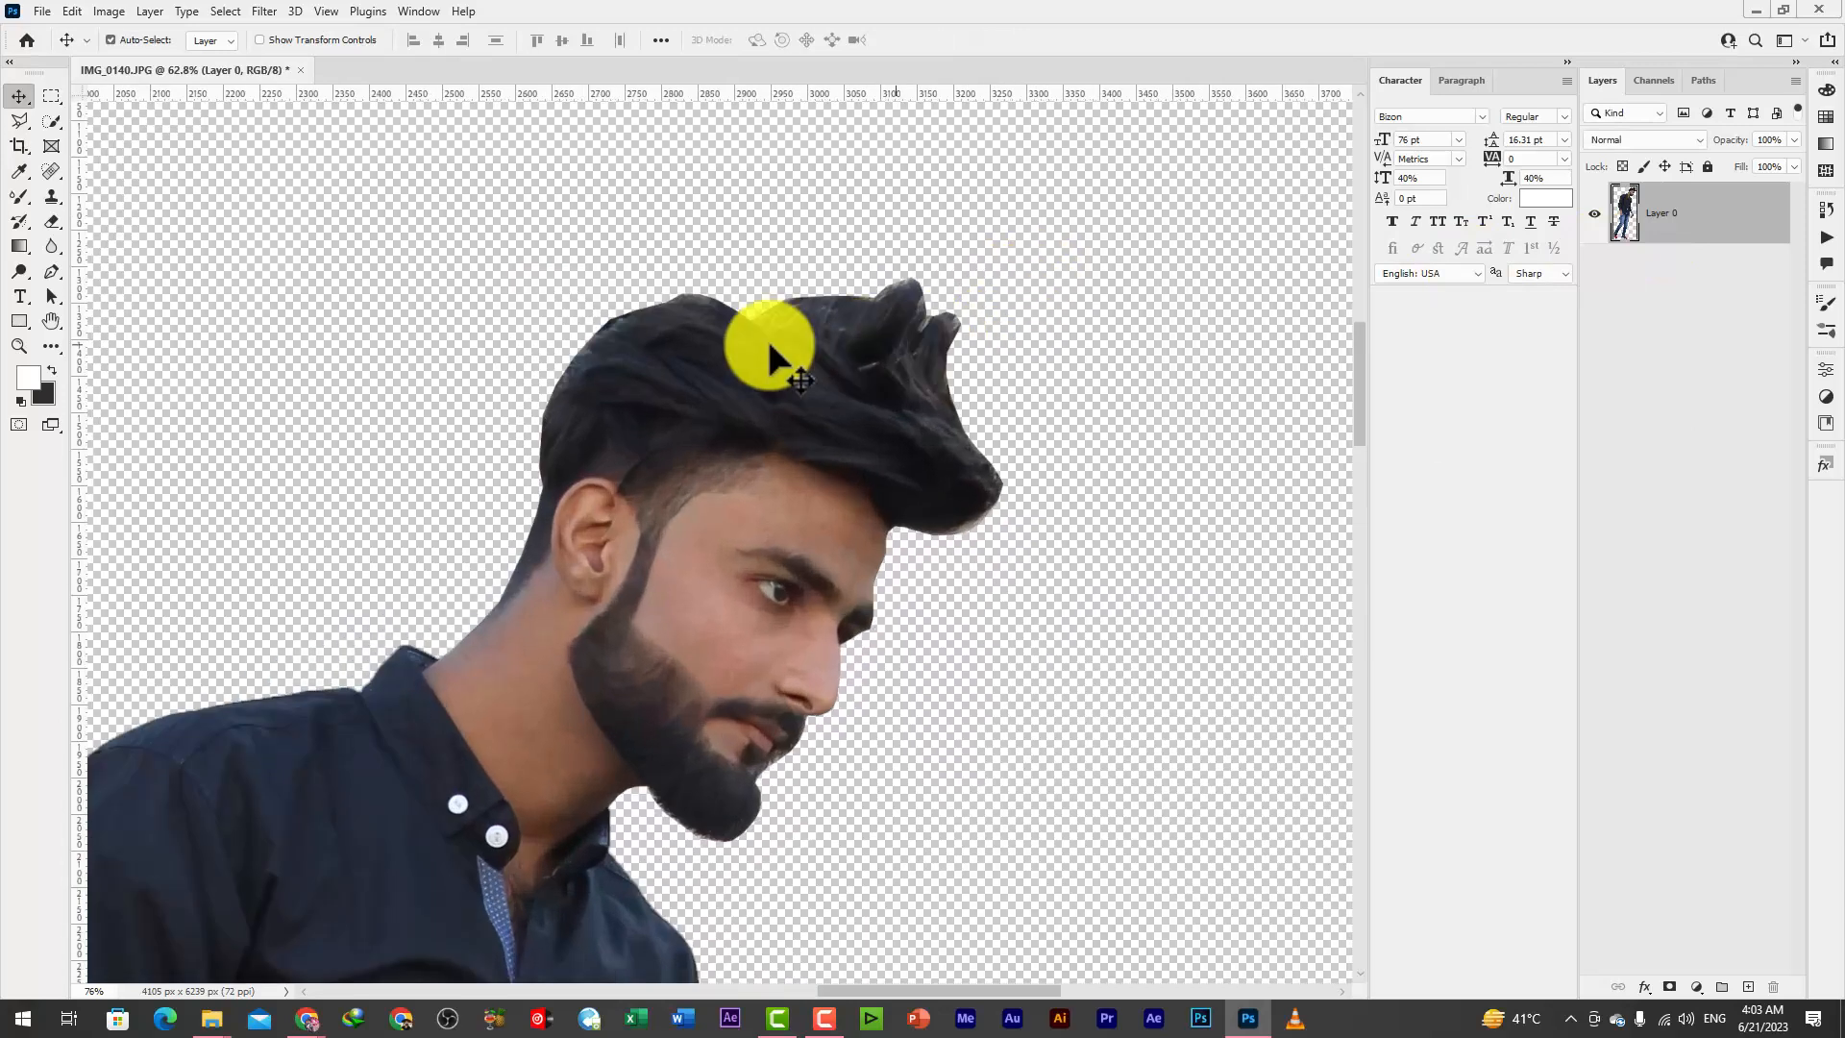
pyautogui.click(52, 271)
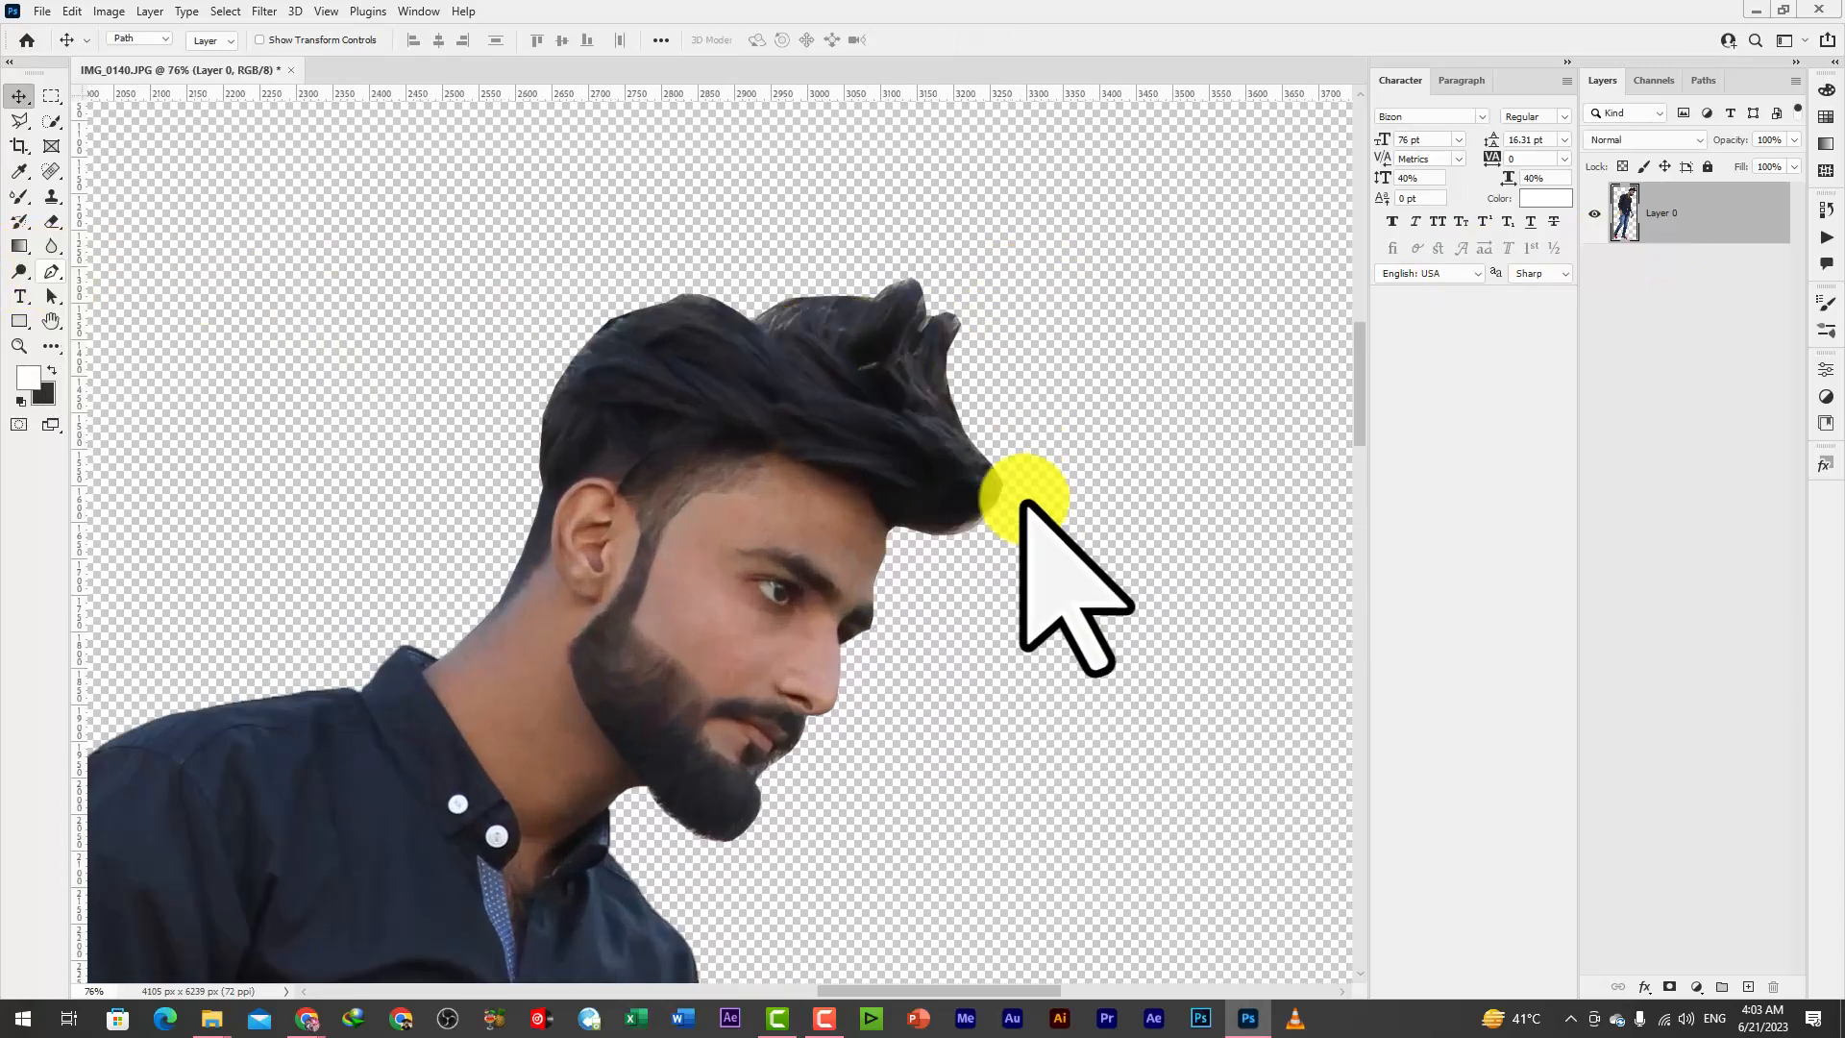
pyautogui.click(900, 526)
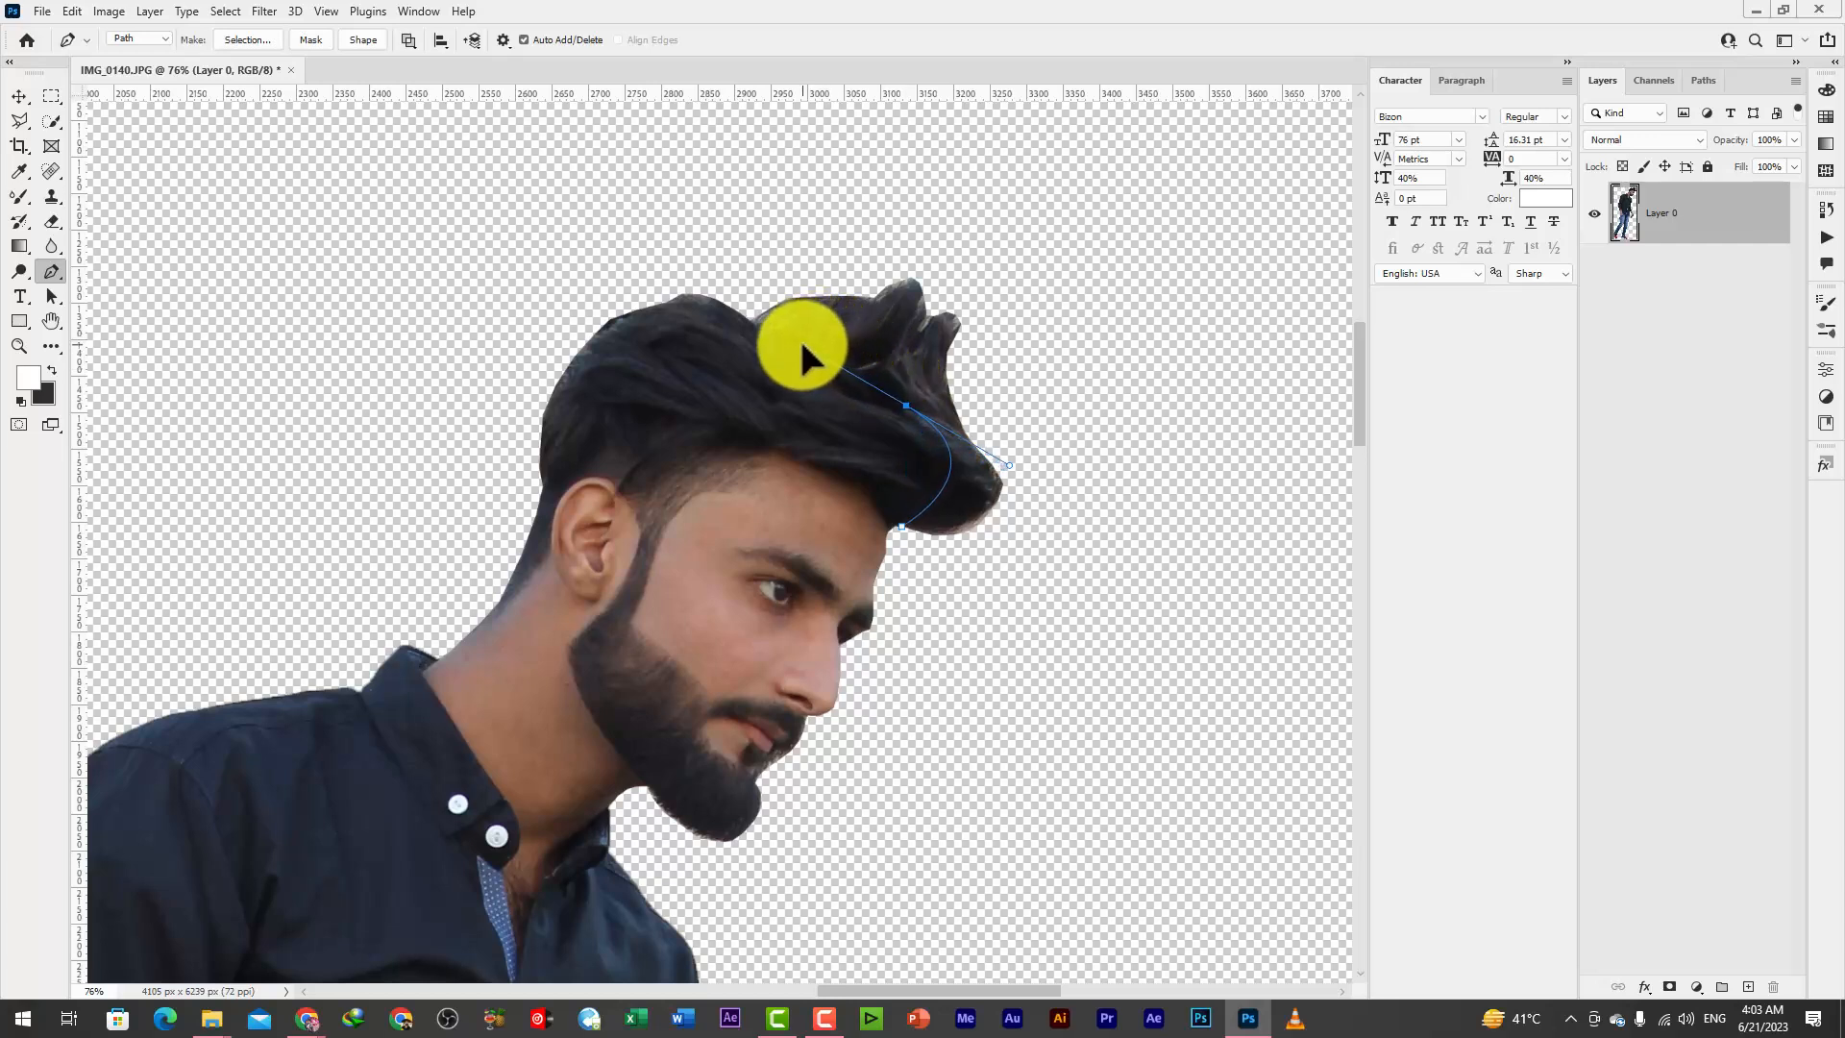
pyautogui.hotkey('ctrl', 'z')
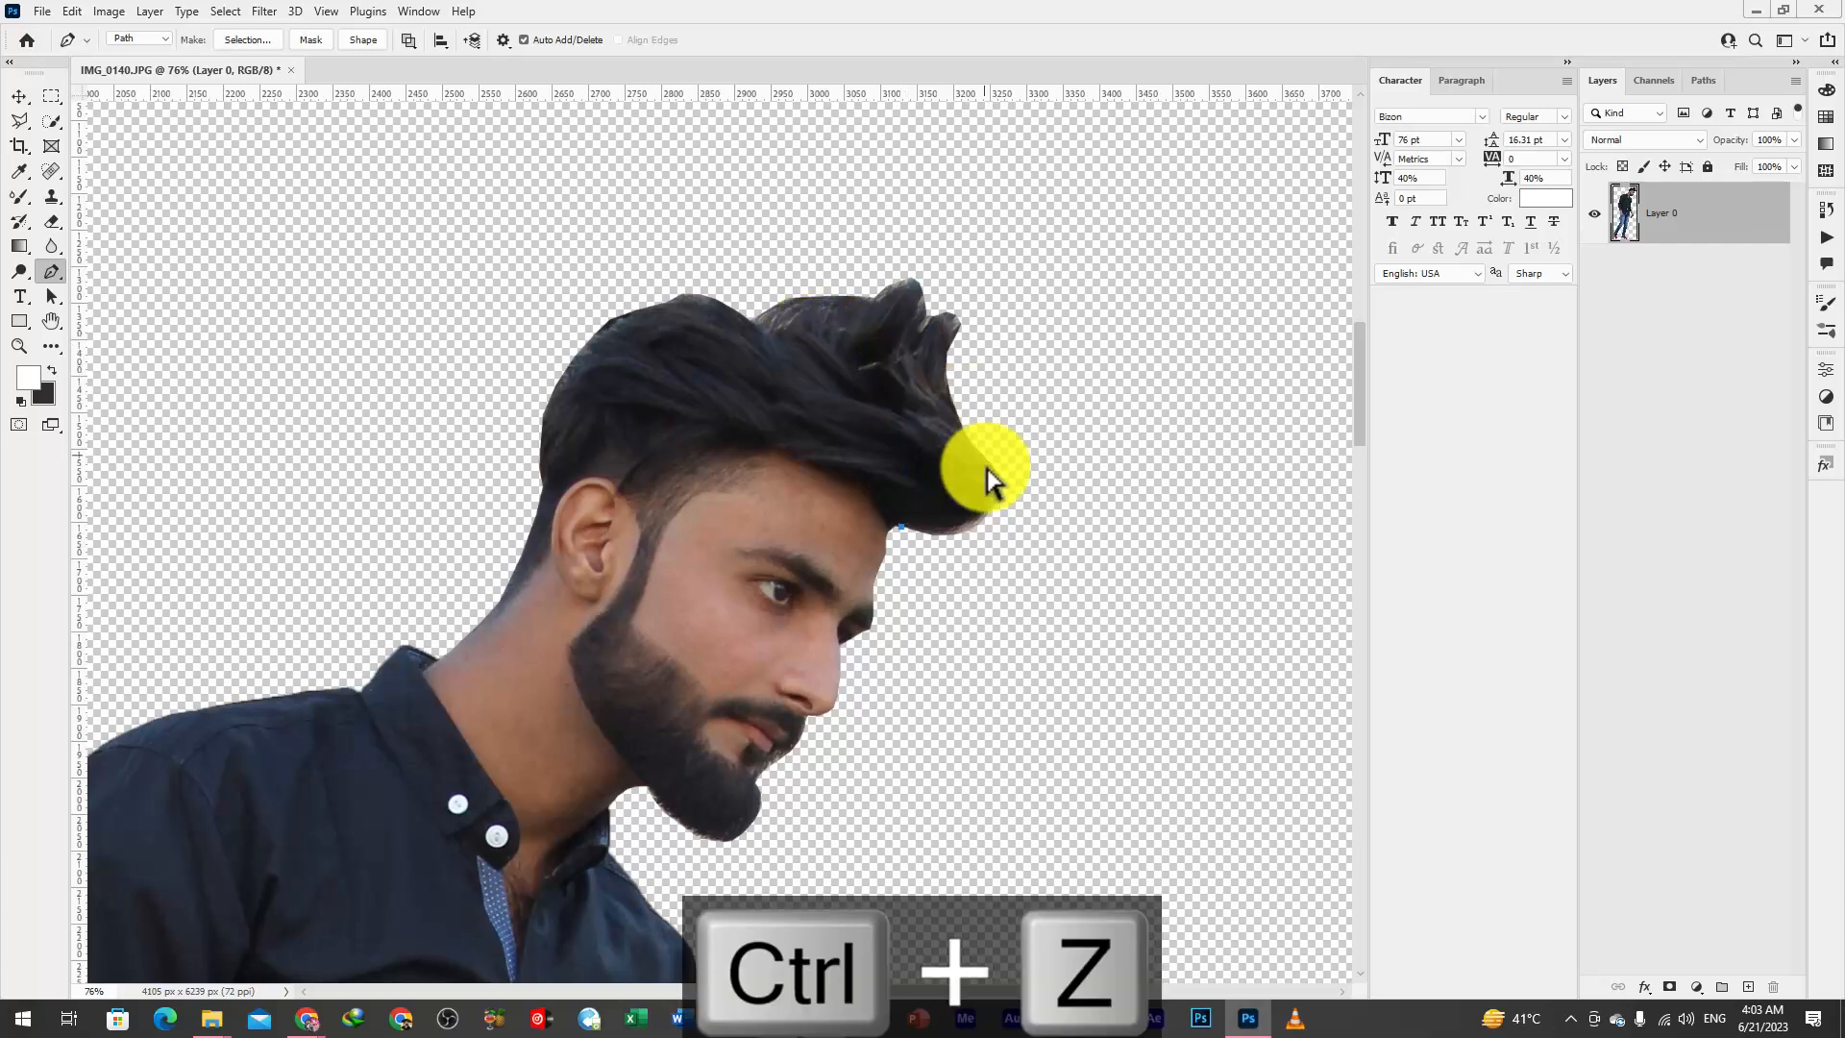
pyautogui.moveTo(961, 437); pyautogui.dragTo(912, 384)
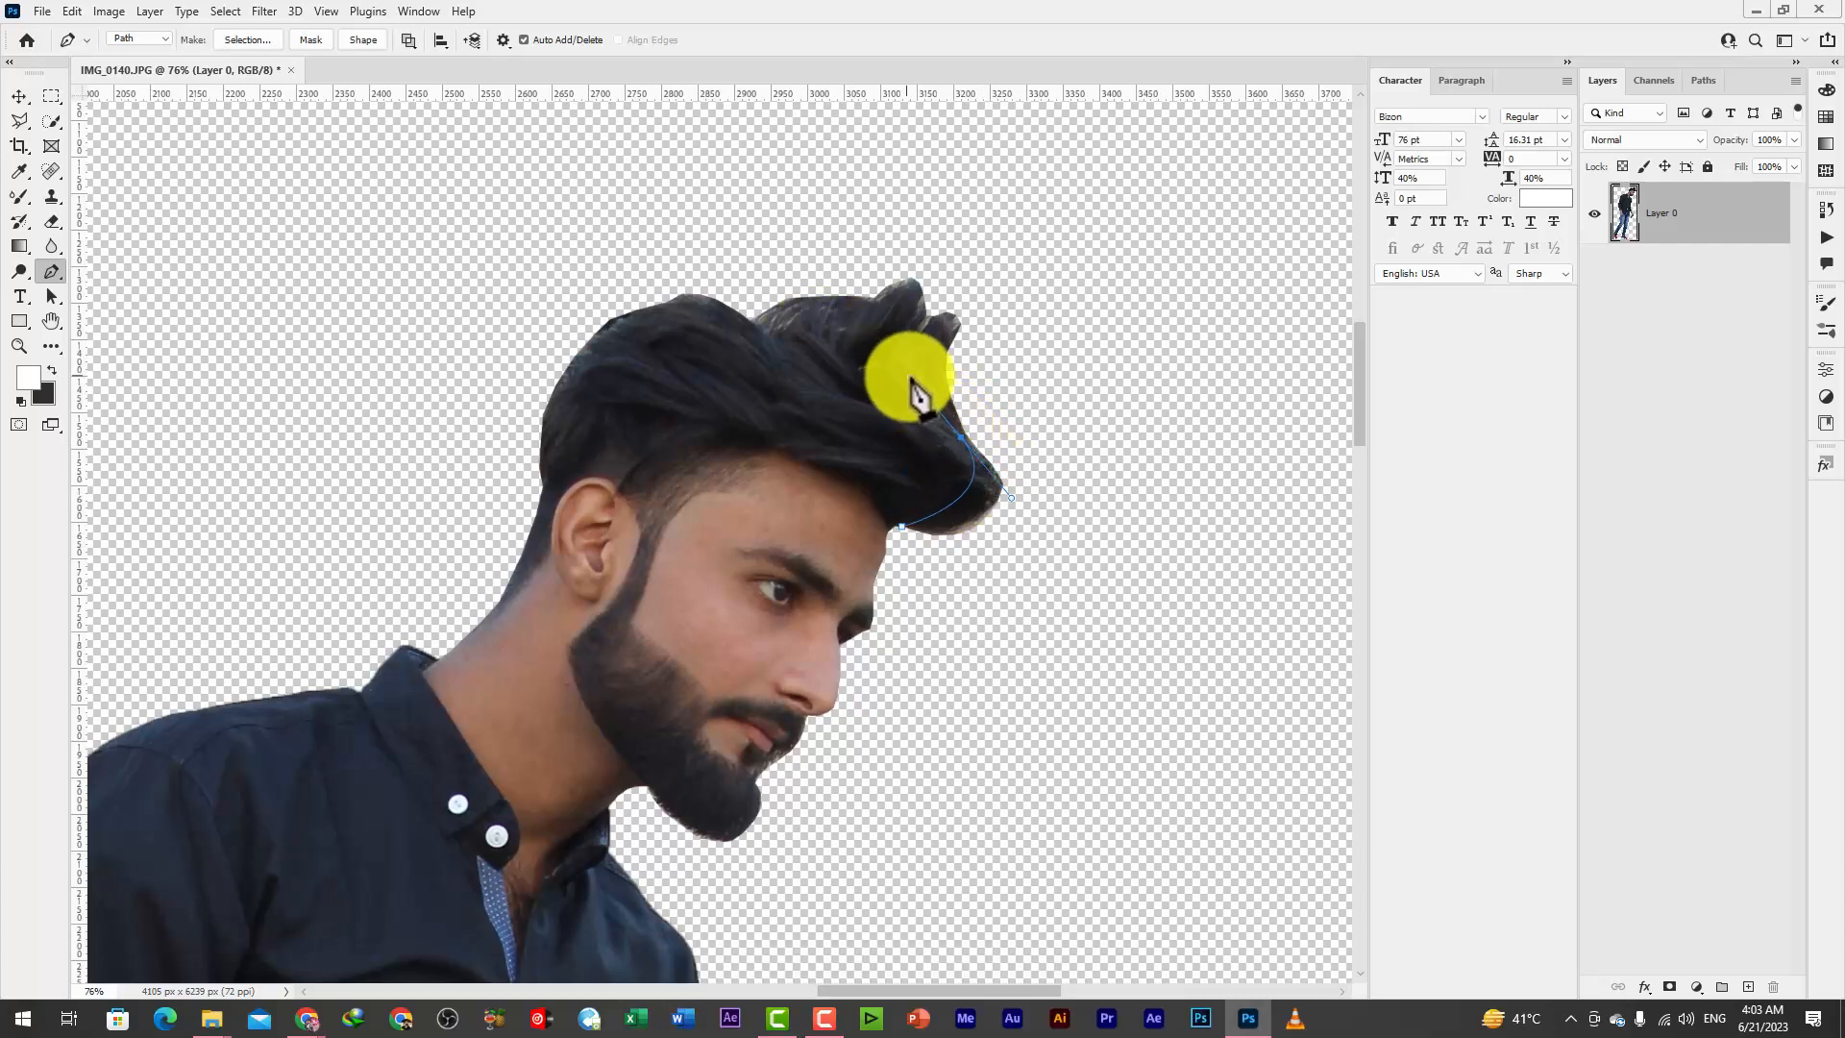
pyautogui.click(961, 437)
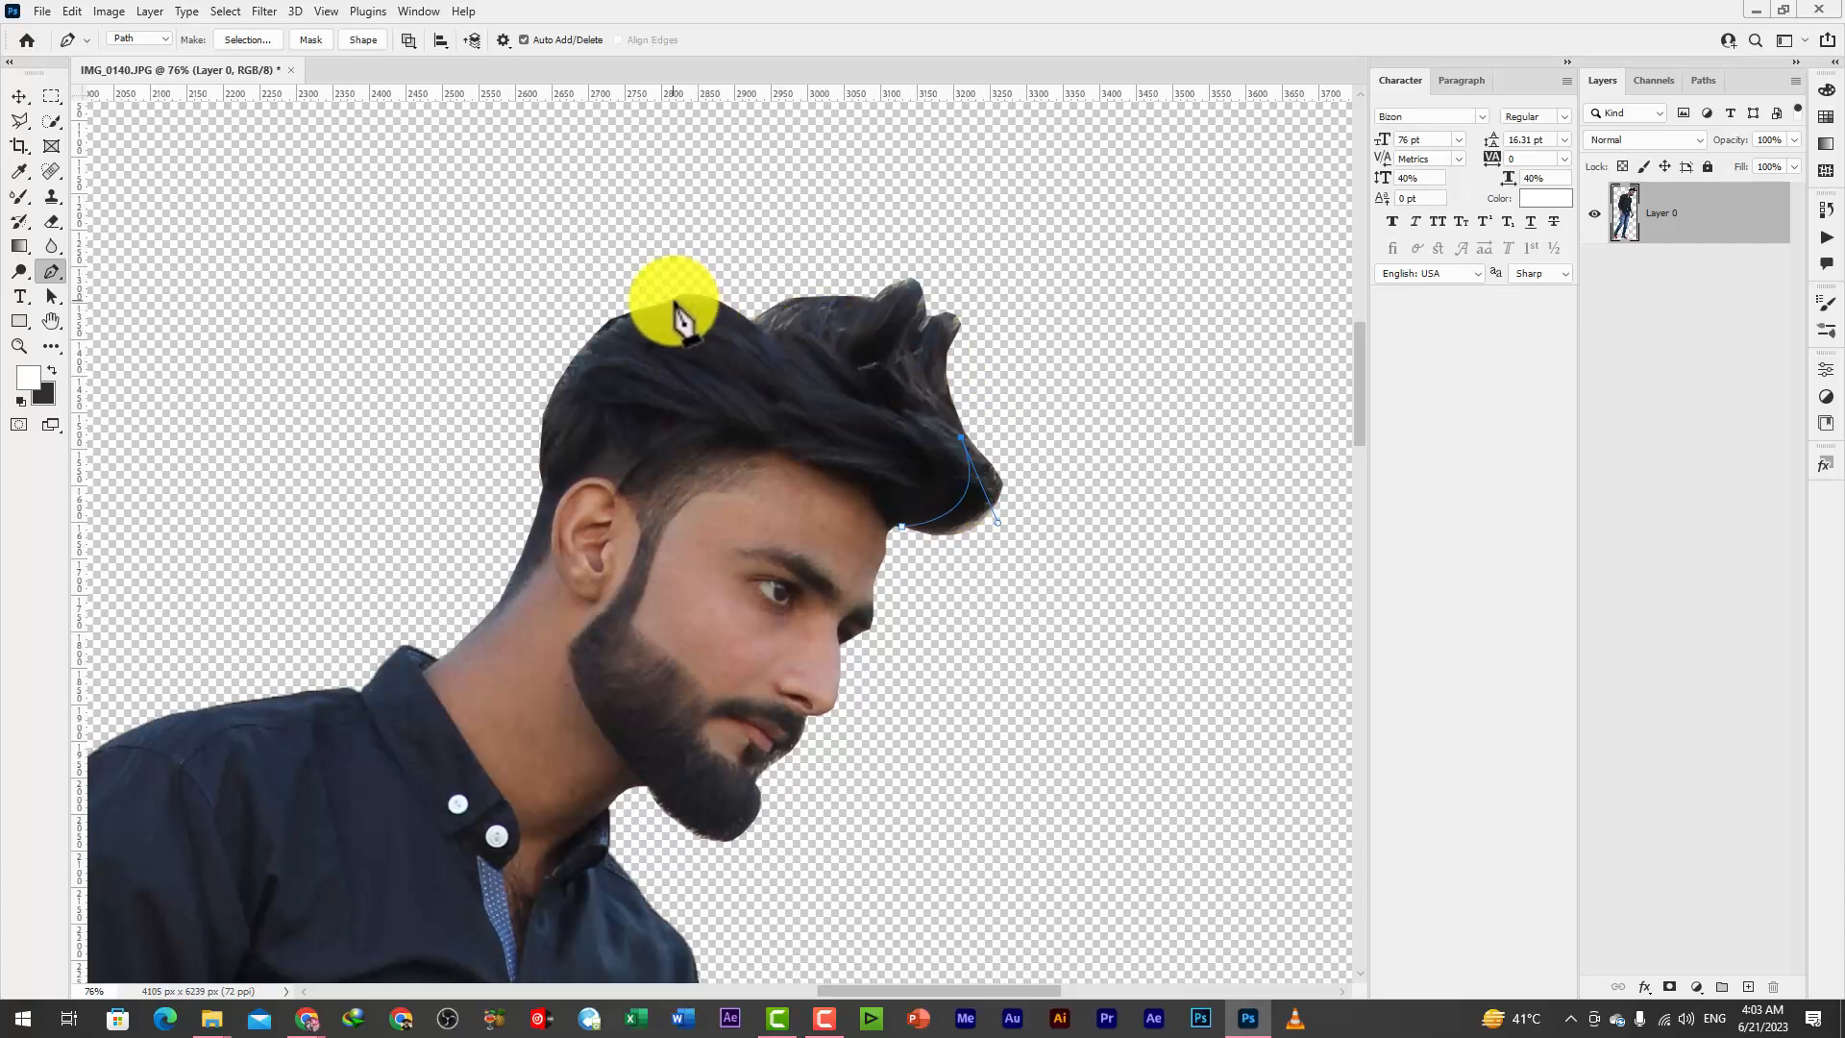
# Continue the path over the crown and down the back of the hair to just above the ear
pyautogui.moveTo(673, 301); pyautogui.dragTo(560, 354)
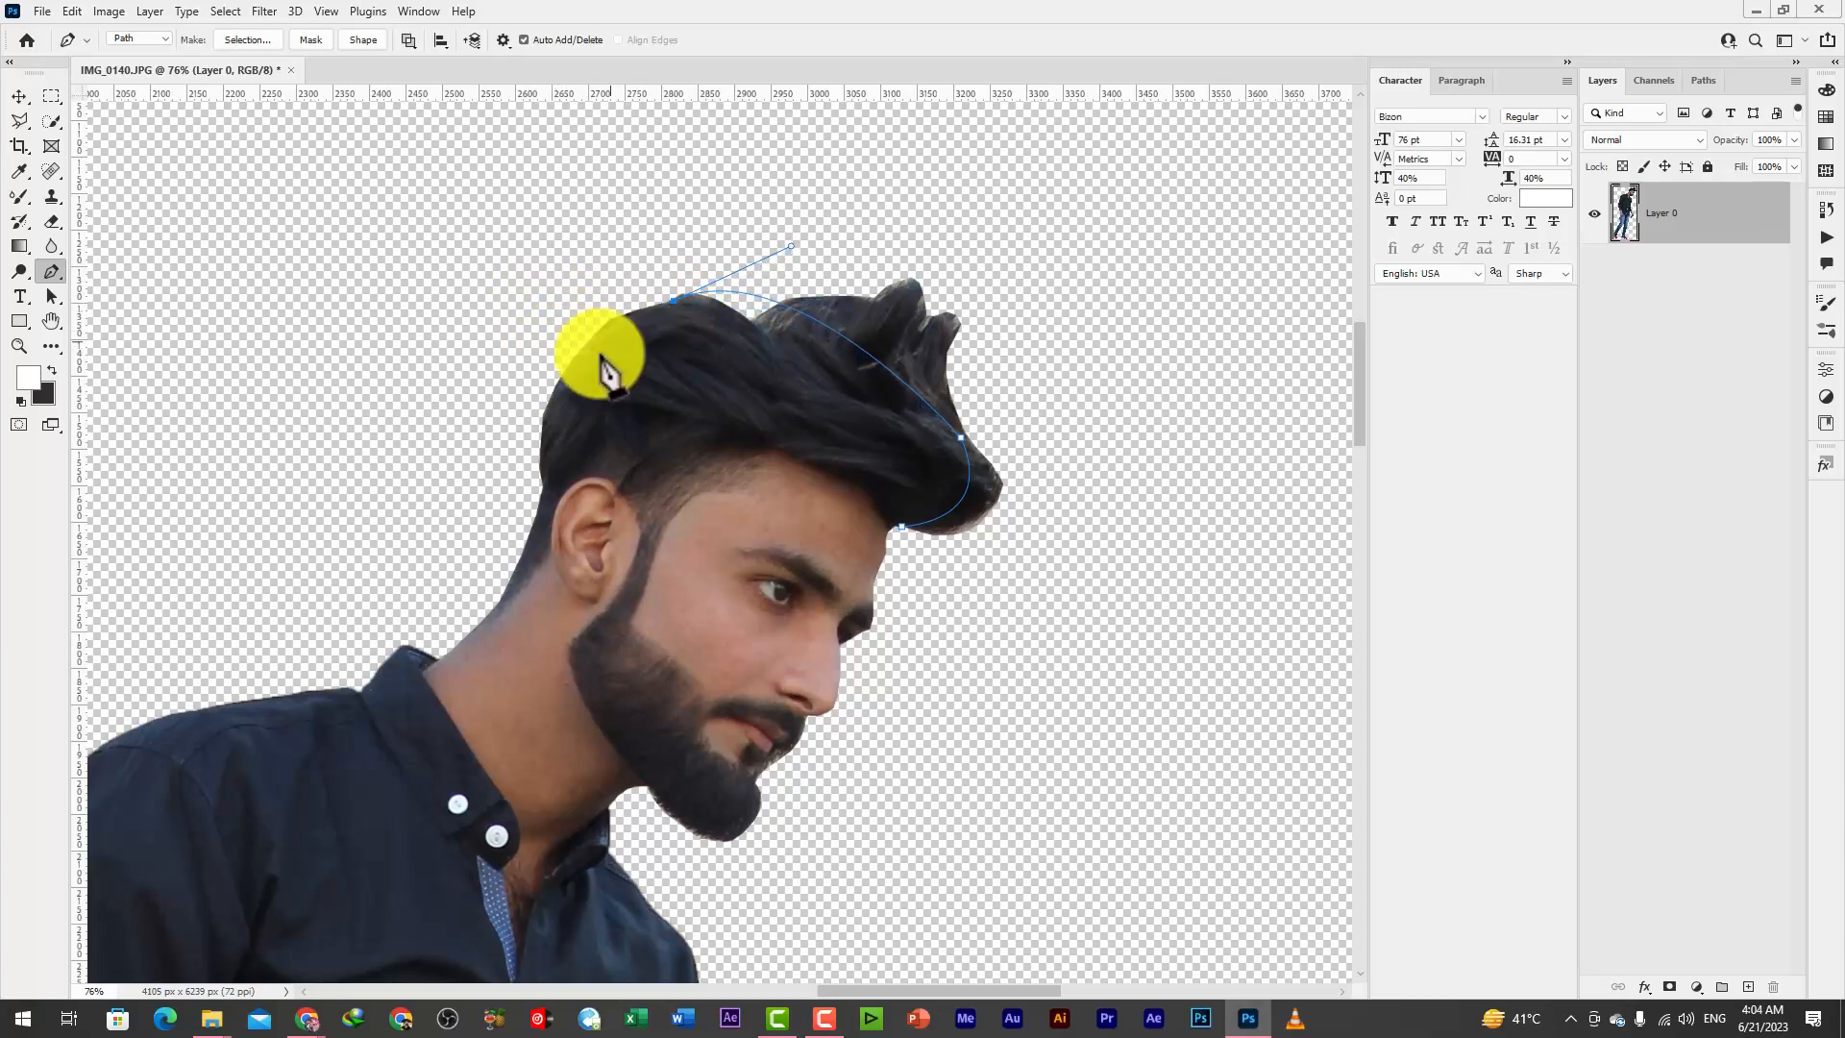
pyautogui.moveTo(541, 463); pyautogui.dragTo(516, 607)
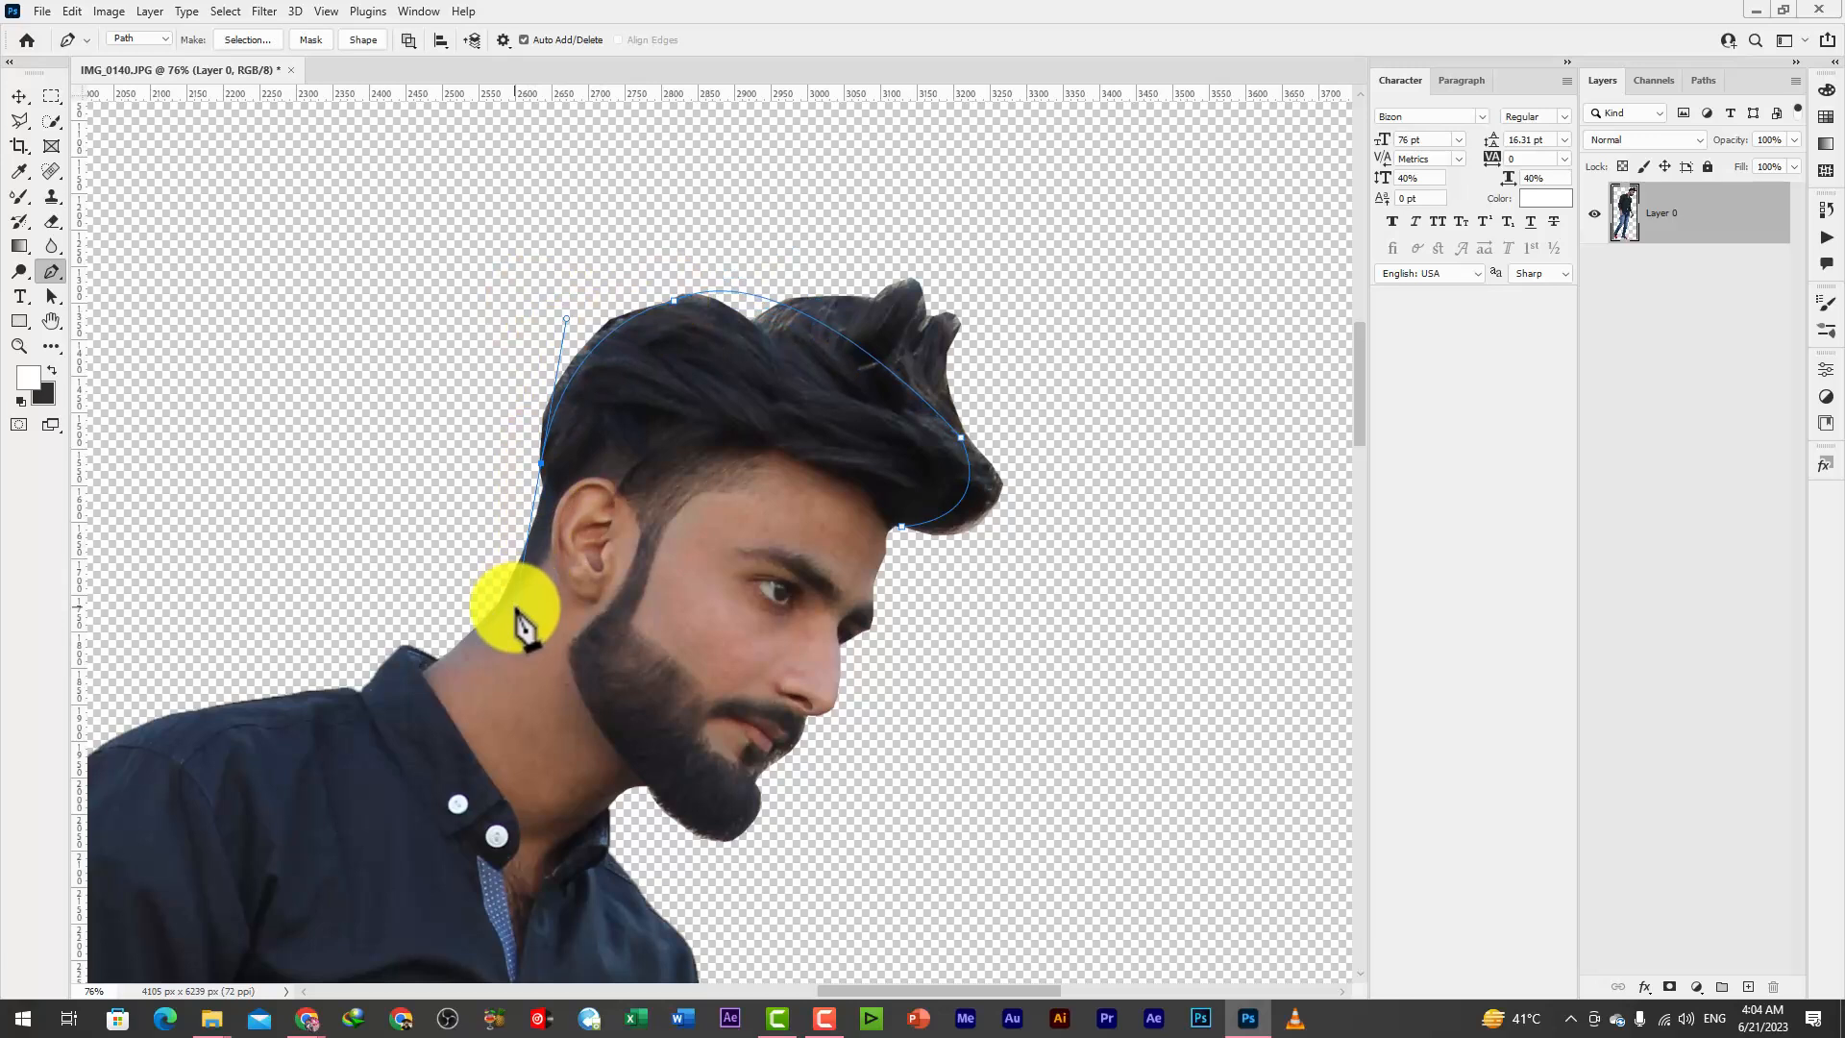
pyautogui.keyDown('alt'); pyautogui.click(541, 463); pyautogui.keyUp('alt')
# Loop the path through the empty area behind, above and in front of the head, enclosing the protruding hair
pyautogui.click(504, 474)
pyautogui.moveTo(454, 419); pyautogui.dragTo(459, 386)
pyautogui.moveTo(536, 279); pyautogui.dragTo(567, 254)
pyautogui.moveTo(675, 205); pyautogui.dragTo(721, 200)
pyautogui.moveTo(907, 188); pyautogui.dragTo(934, 185)
pyautogui.moveTo(1012, 200); pyautogui.dragTo(1045, 230)
pyautogui.moveTo(1113, 338); pyautogui.dragTo(1112, 373)
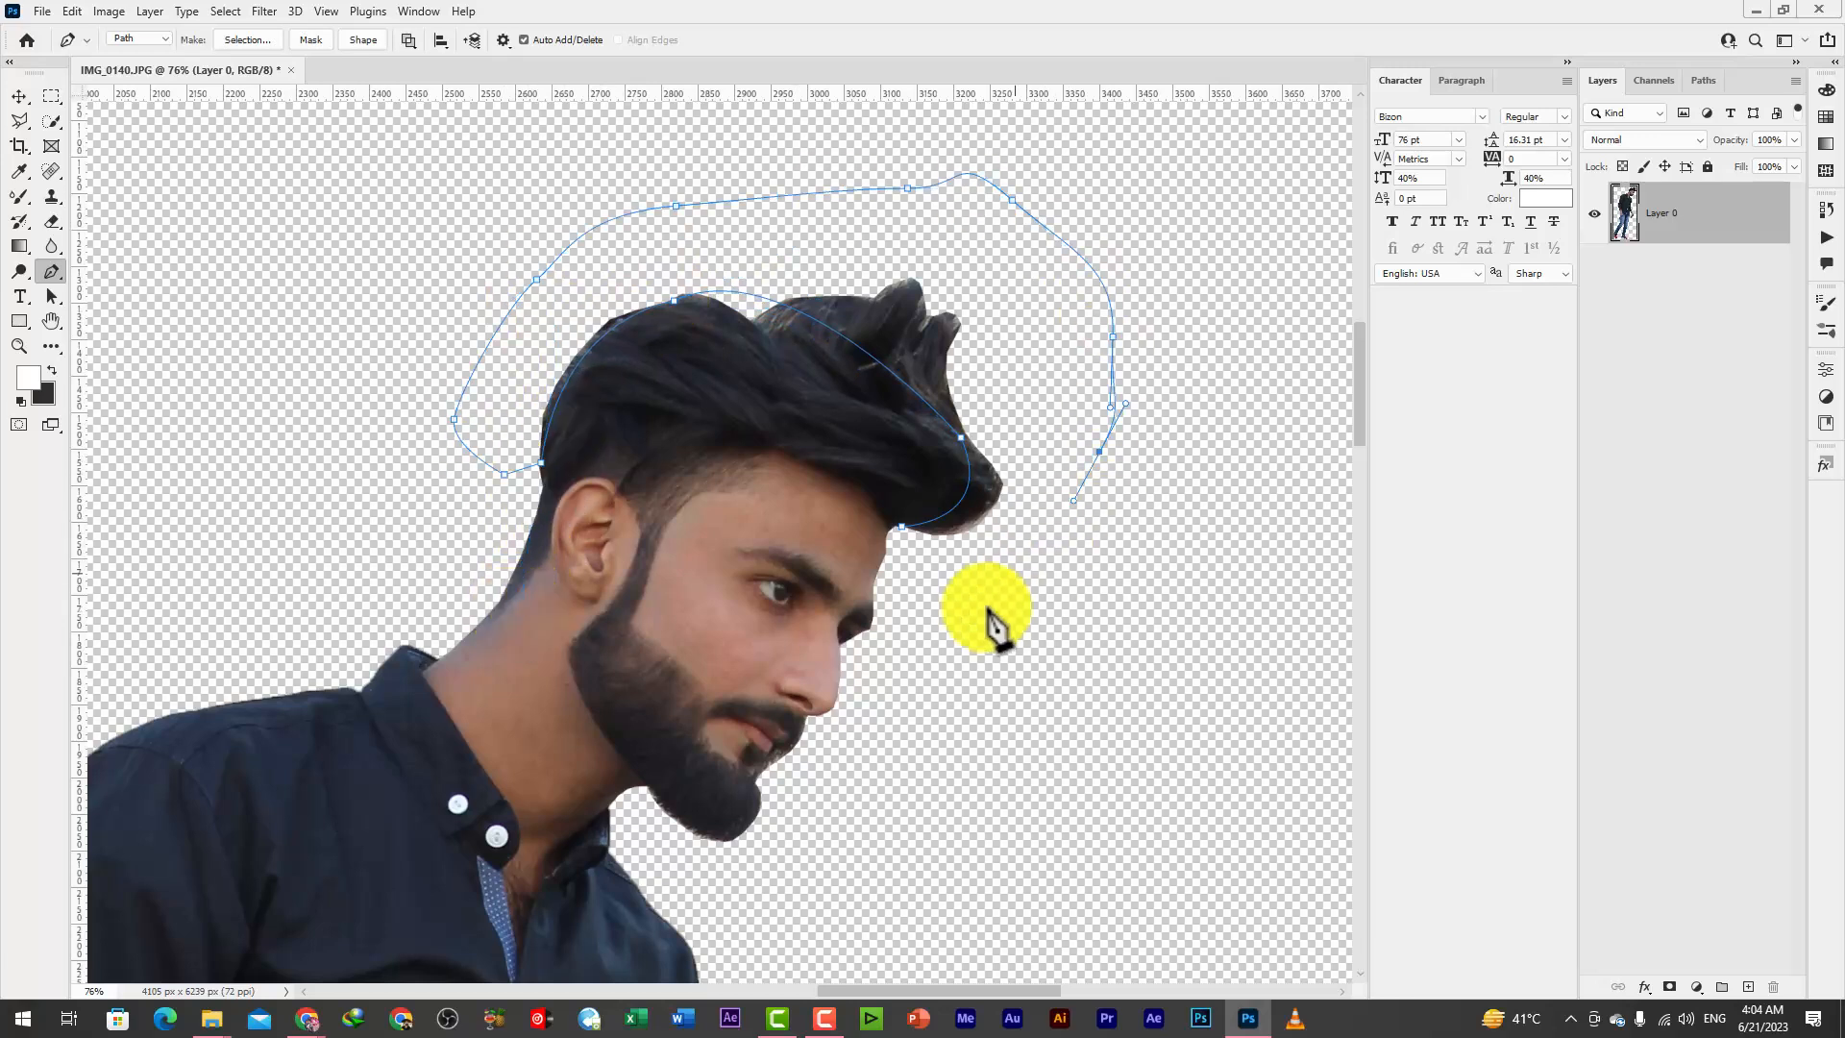
# Close the path at the forehead, convert it to a selection and delete the uneven hair inside it
pyautogui.rightClick(908, 530)
pyautogui.click(961, 586)
pyautogui.click(1027, 261)
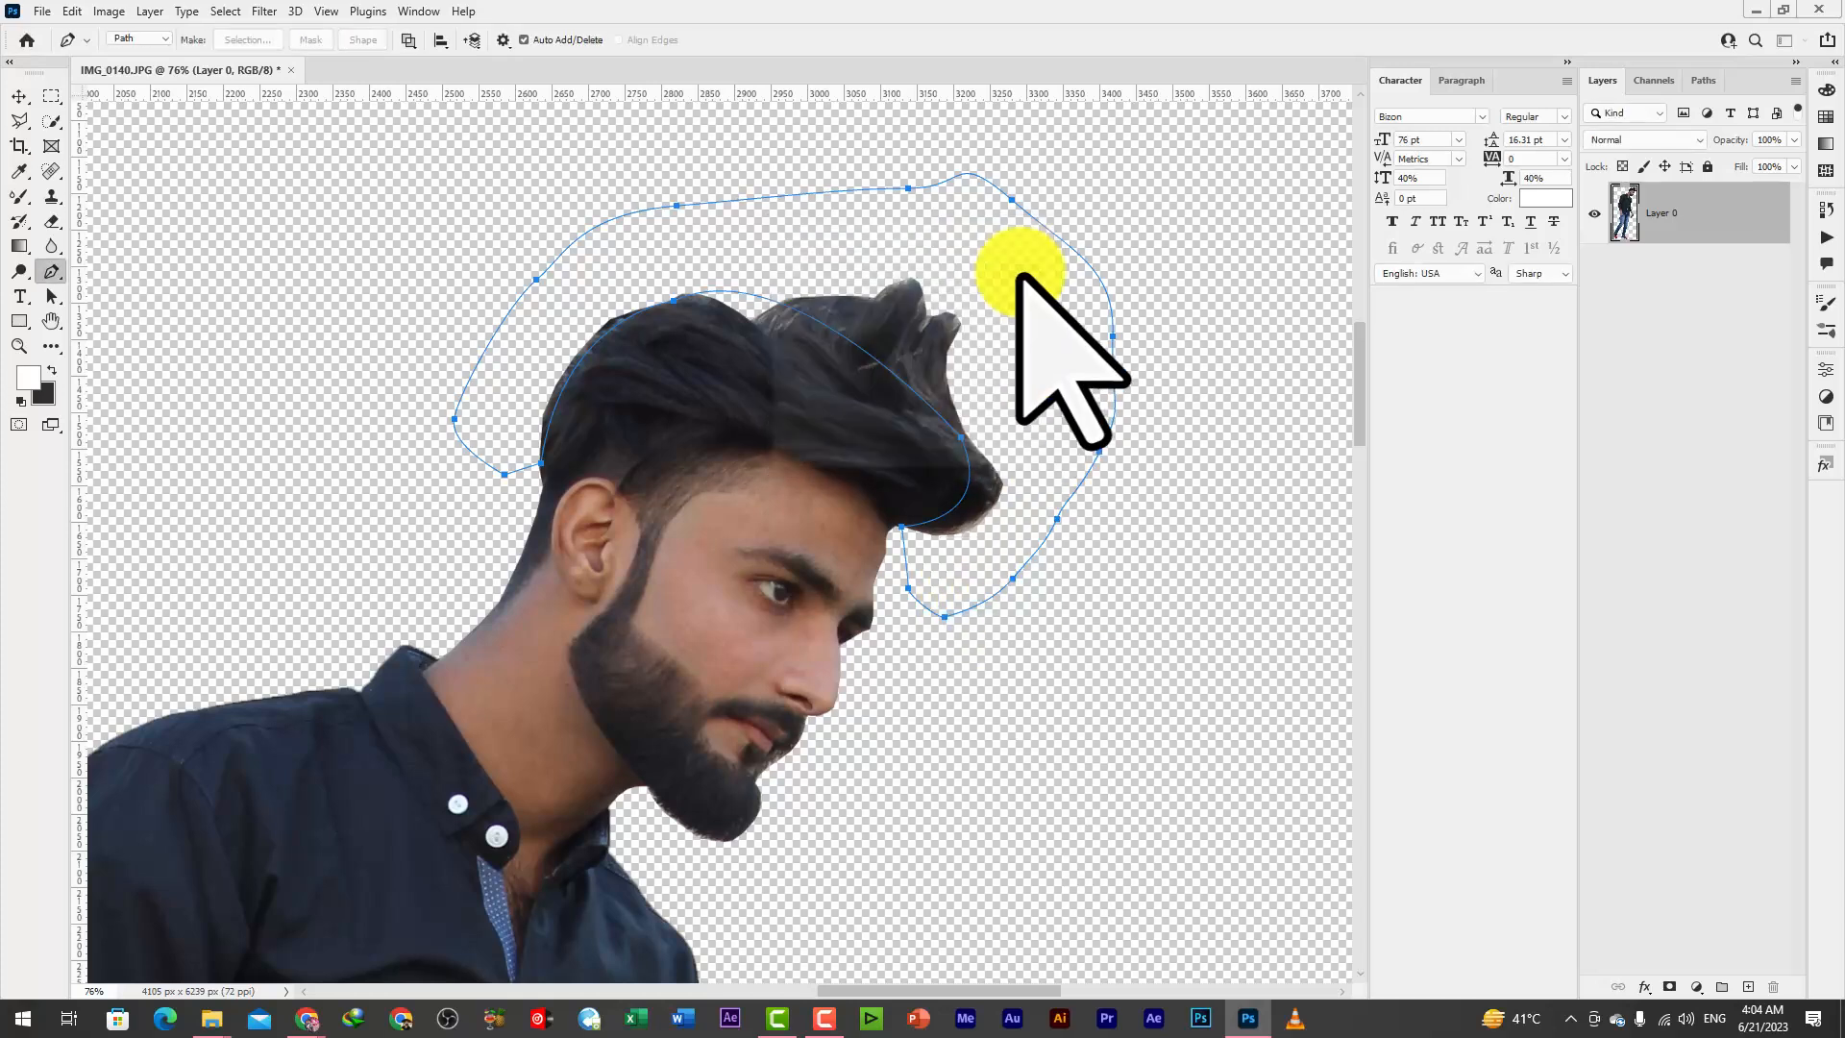
pyautogui.press('Delete')
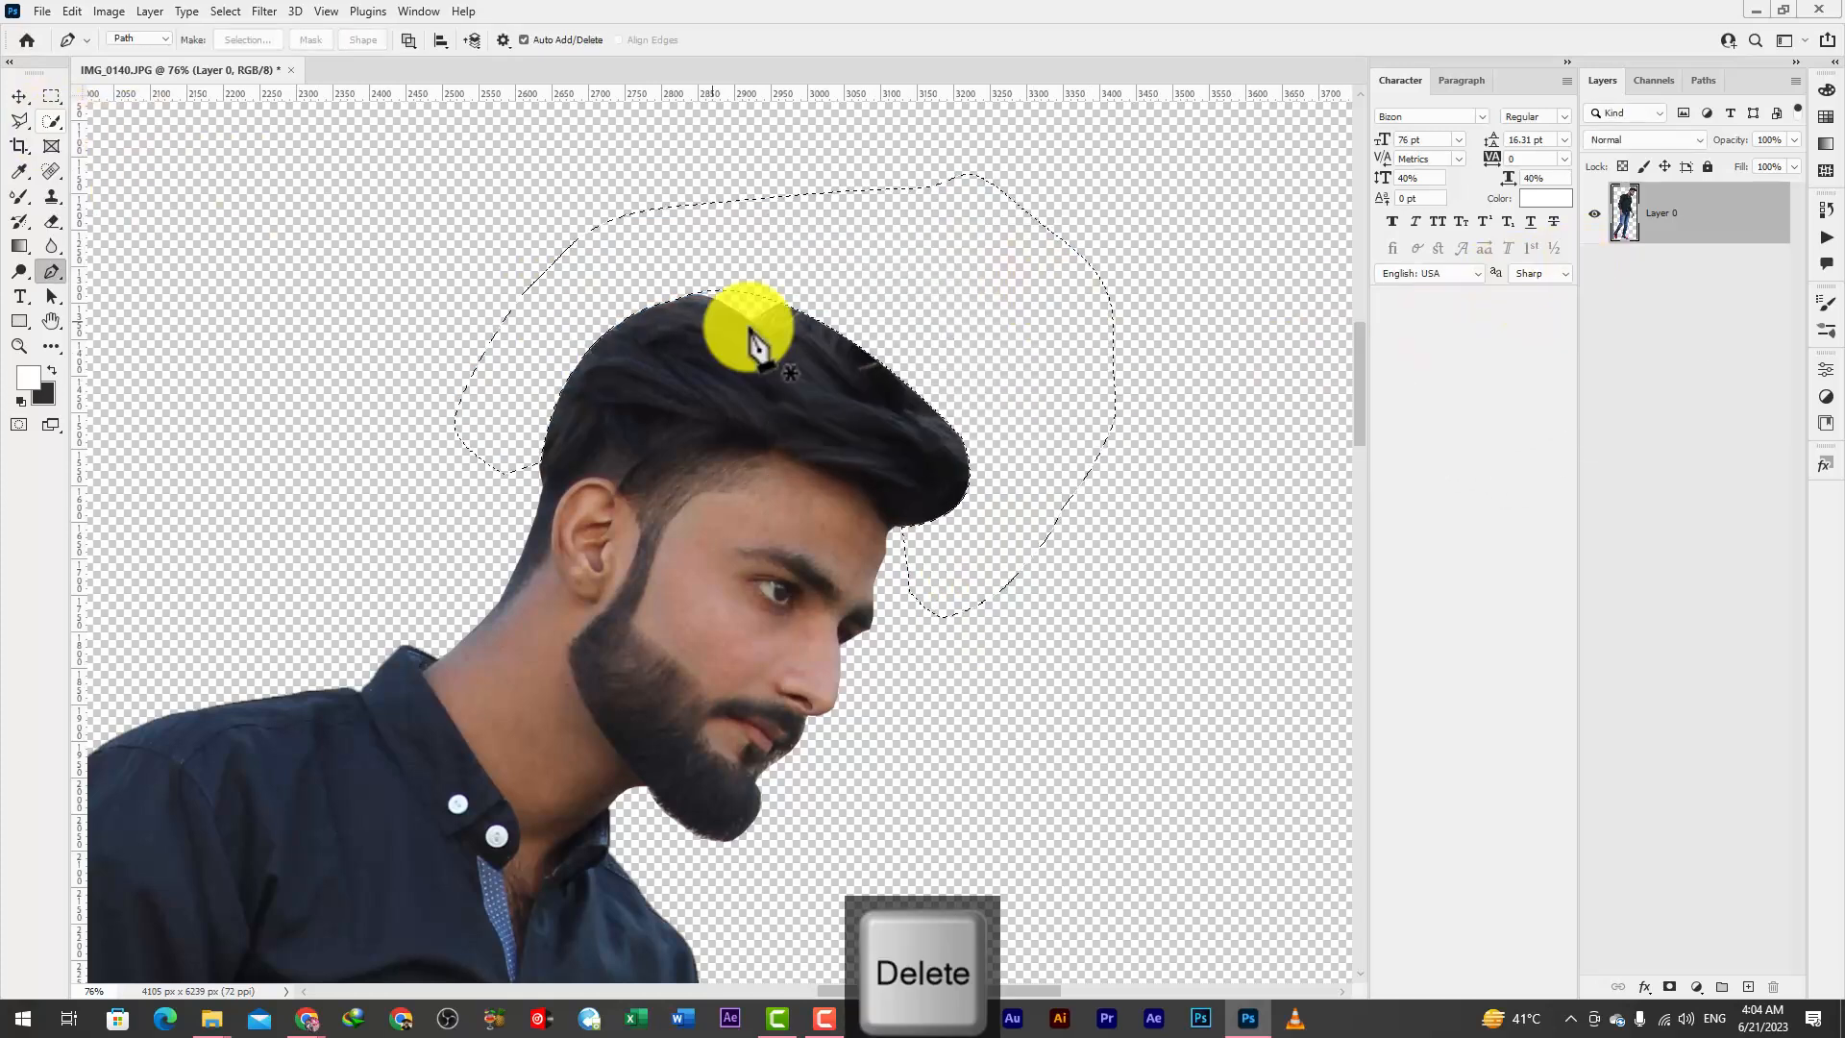
# Invert the selection and clone dark hair into the transparent edge at the crown with the Clone Stamp
pyautogui.click(228, 13)
pyautogui.click(250, 84)
pyautogui.scroll(10, 751, 300)
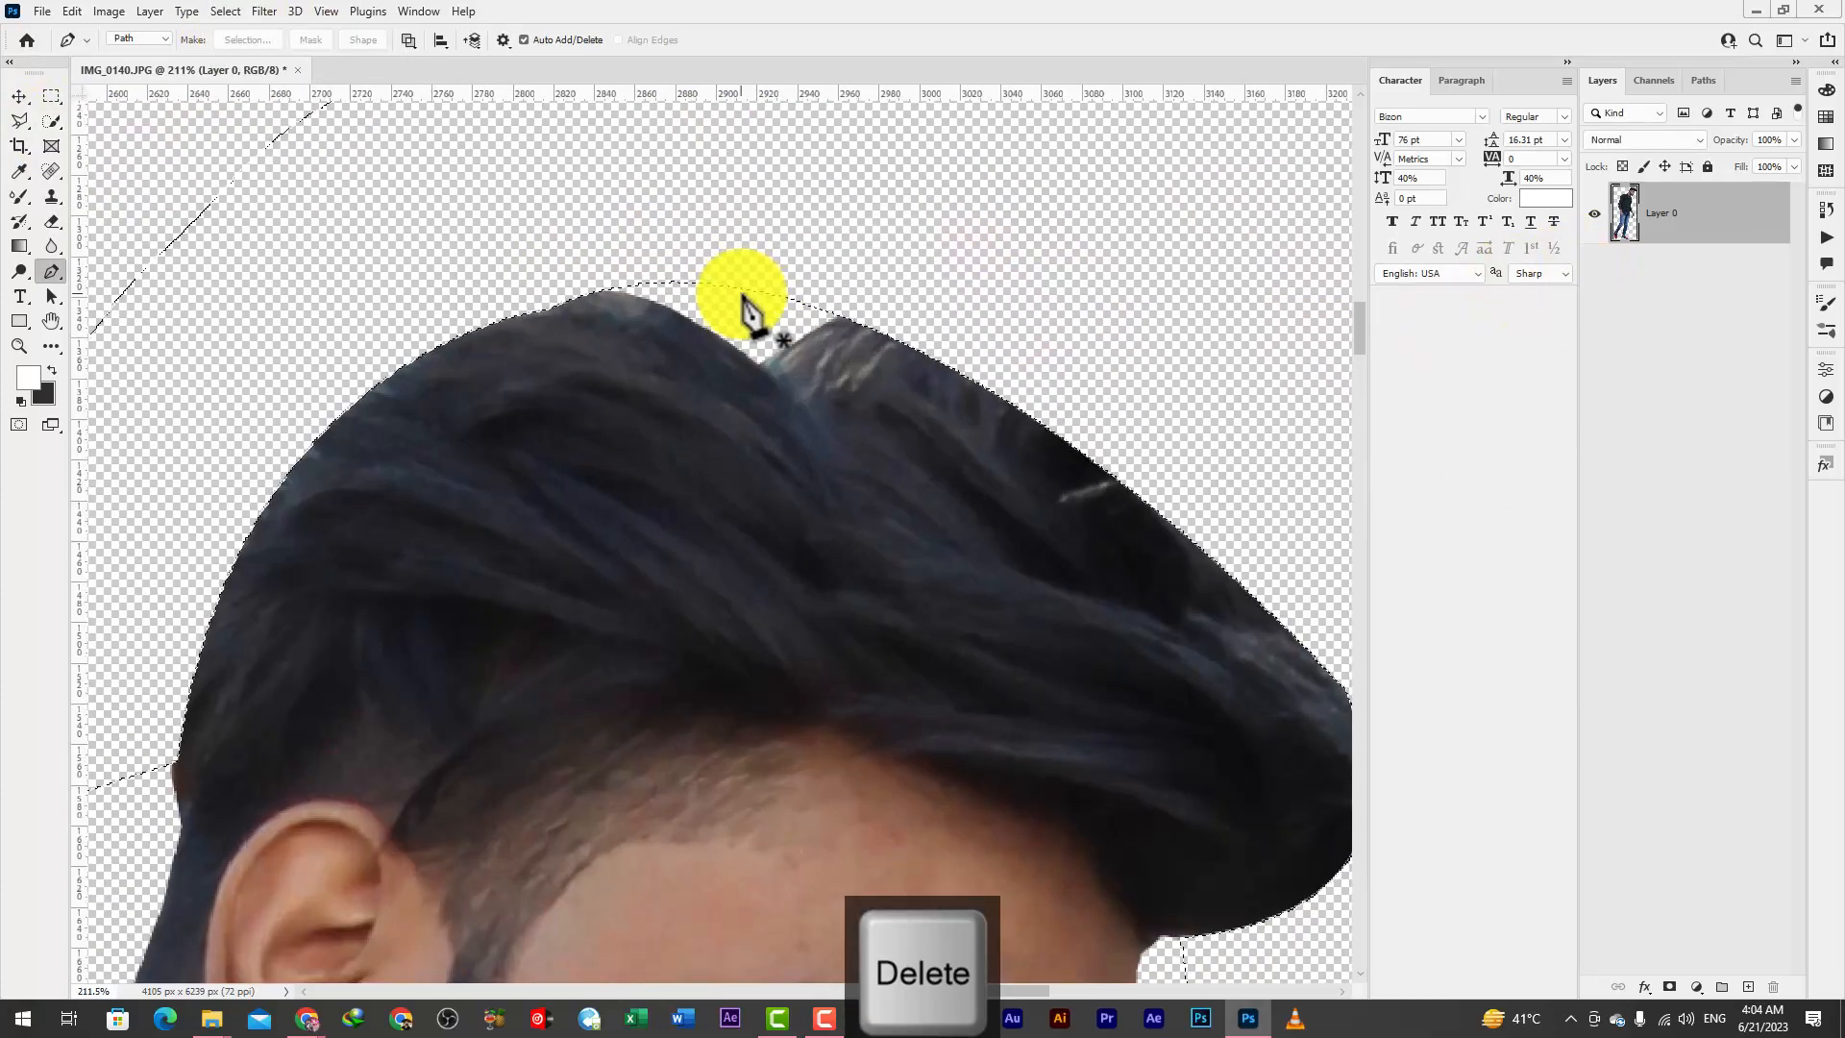
pyautogui.press('s')
pyautogui.moveTo(839, 396); pyautogui.dragTo(804, 400)
pyautogui.keyDown('alt'); pyautogui.click(629, 369); pyautogui.keyUp('alt')
pyautogui.moveTo(623, 353)
pyautogui.mouseDown()
pyautogui.moveTo(714, 382)
pyautogui.moveTo(762, 367)
pyautogui.moveTo(728, 329)
pyautogui.moveTo(635, 305)
pyautogui.moveTo(740, 343)
pyautogui.moveTo(657, 297)
pyautogui.mouseUp()
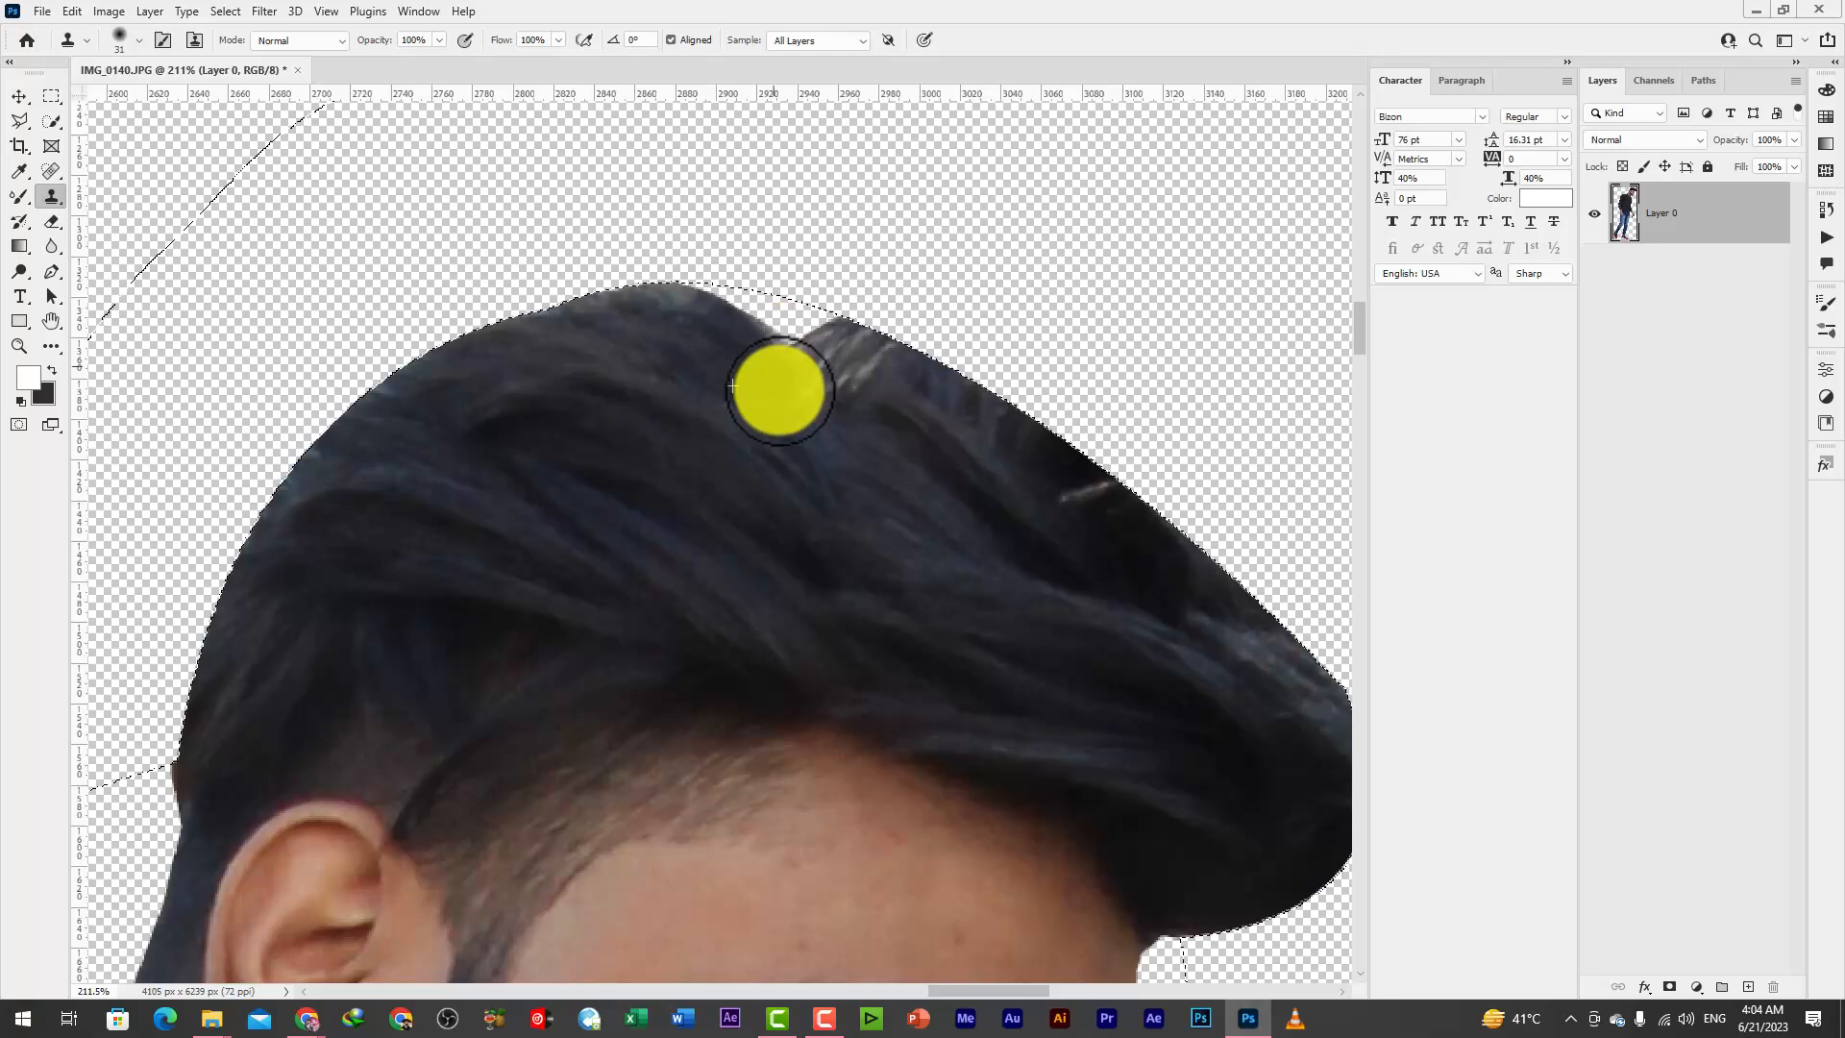
# Clone hair over the remaining notch and light strands on top of the head, and drop the selection
pyautogui.keyDown('alt'); pyautogui.click(785, 393); pyautogui.keyUp('alt')
pyautogui.moveTo(785, 393)
pyautogui.mouseDown()
pyautogui.moveTo(794, 355)
pyautogui.moveTo(733, 306)
pyautogui.moveTo(684, 299)
pyautogui.moveTo(828, 340)
pyautogui.moveTo(745, 311)
pyautogui.moveTo(832, 326)
pyautogui.moveTo(758, 357)
pyautogui.moveTo(819, 359)
pyautogui.mouseUp()
pyautogui.keyDown('alt'); pyautogui.click(770, 350); pyautogui.keyUp('alt')
pyautogui.moveTo(823, 358)
pyautogui.mouseDown()
pyautogui.moveTo(861, 346)
pyautogui.moveTo(850, 361)
pyautogui.mouseUp()
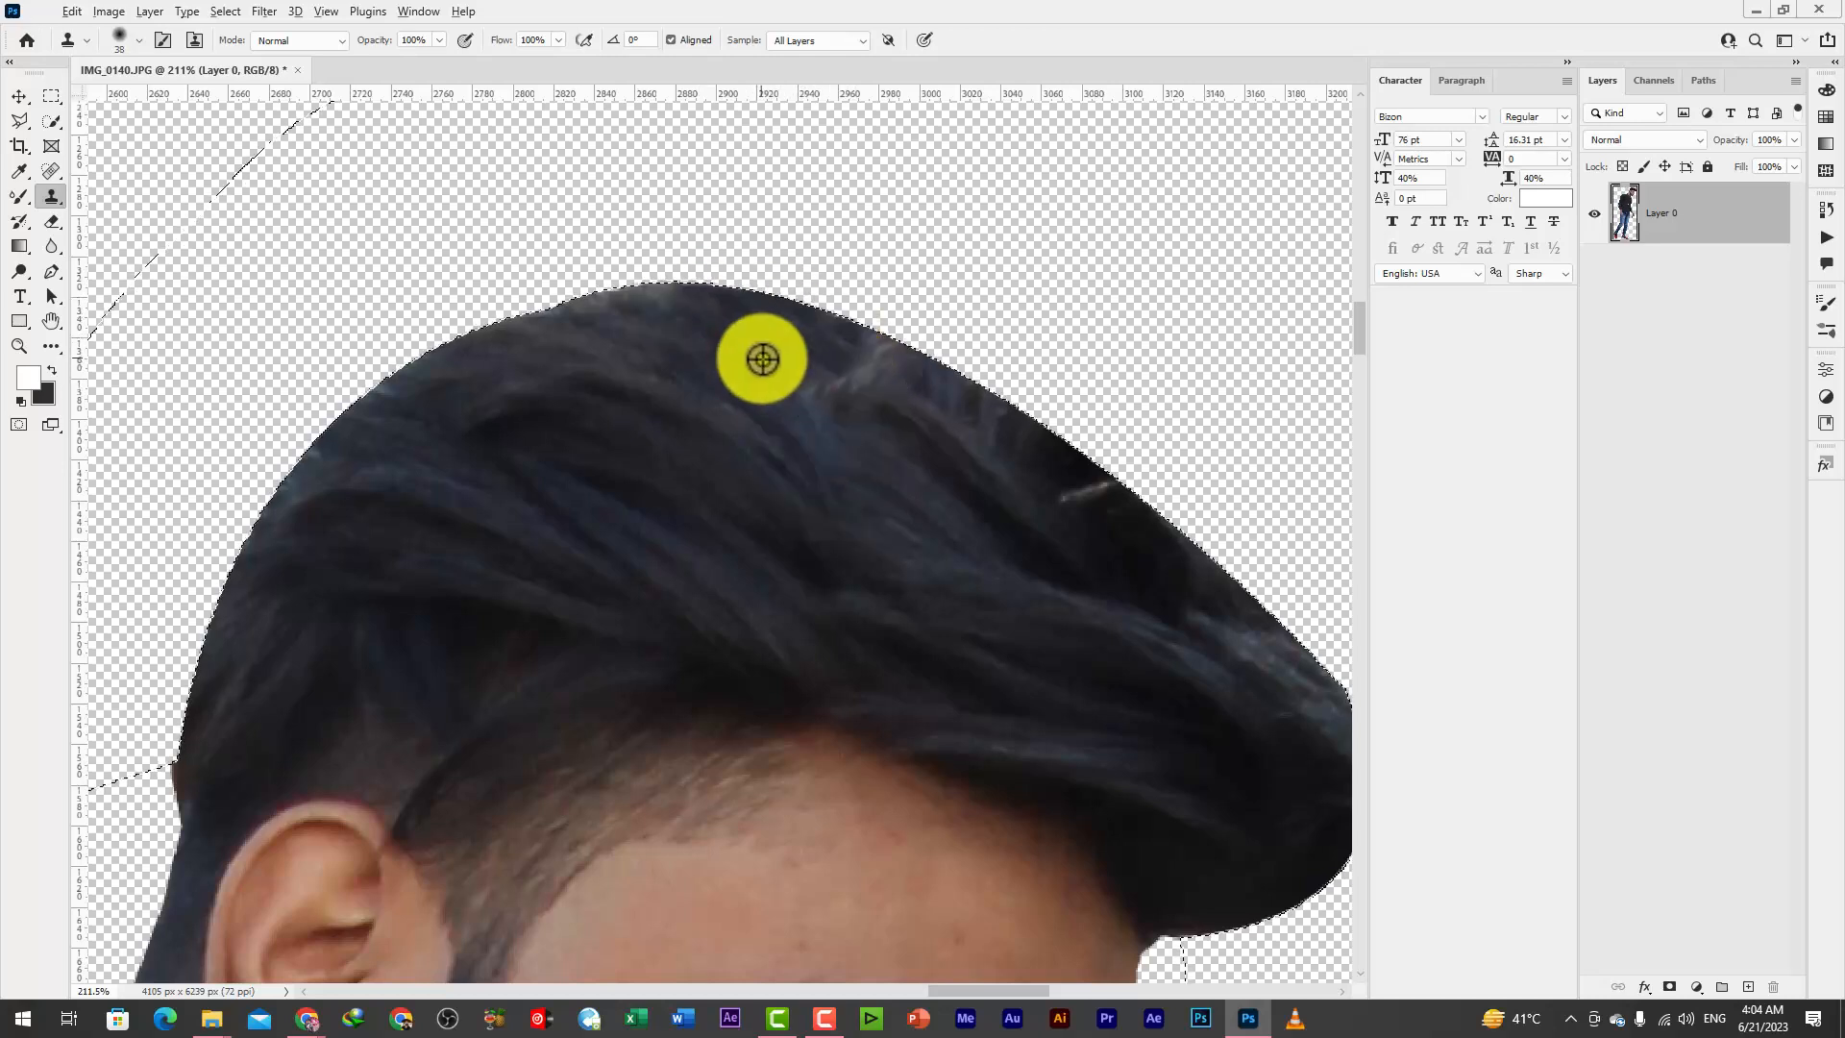
pyautogui.keyDown('alt'); pyautogui.click(762, 358); pyautogui.keyUp('alt')
pyautogui.click(225, 11)
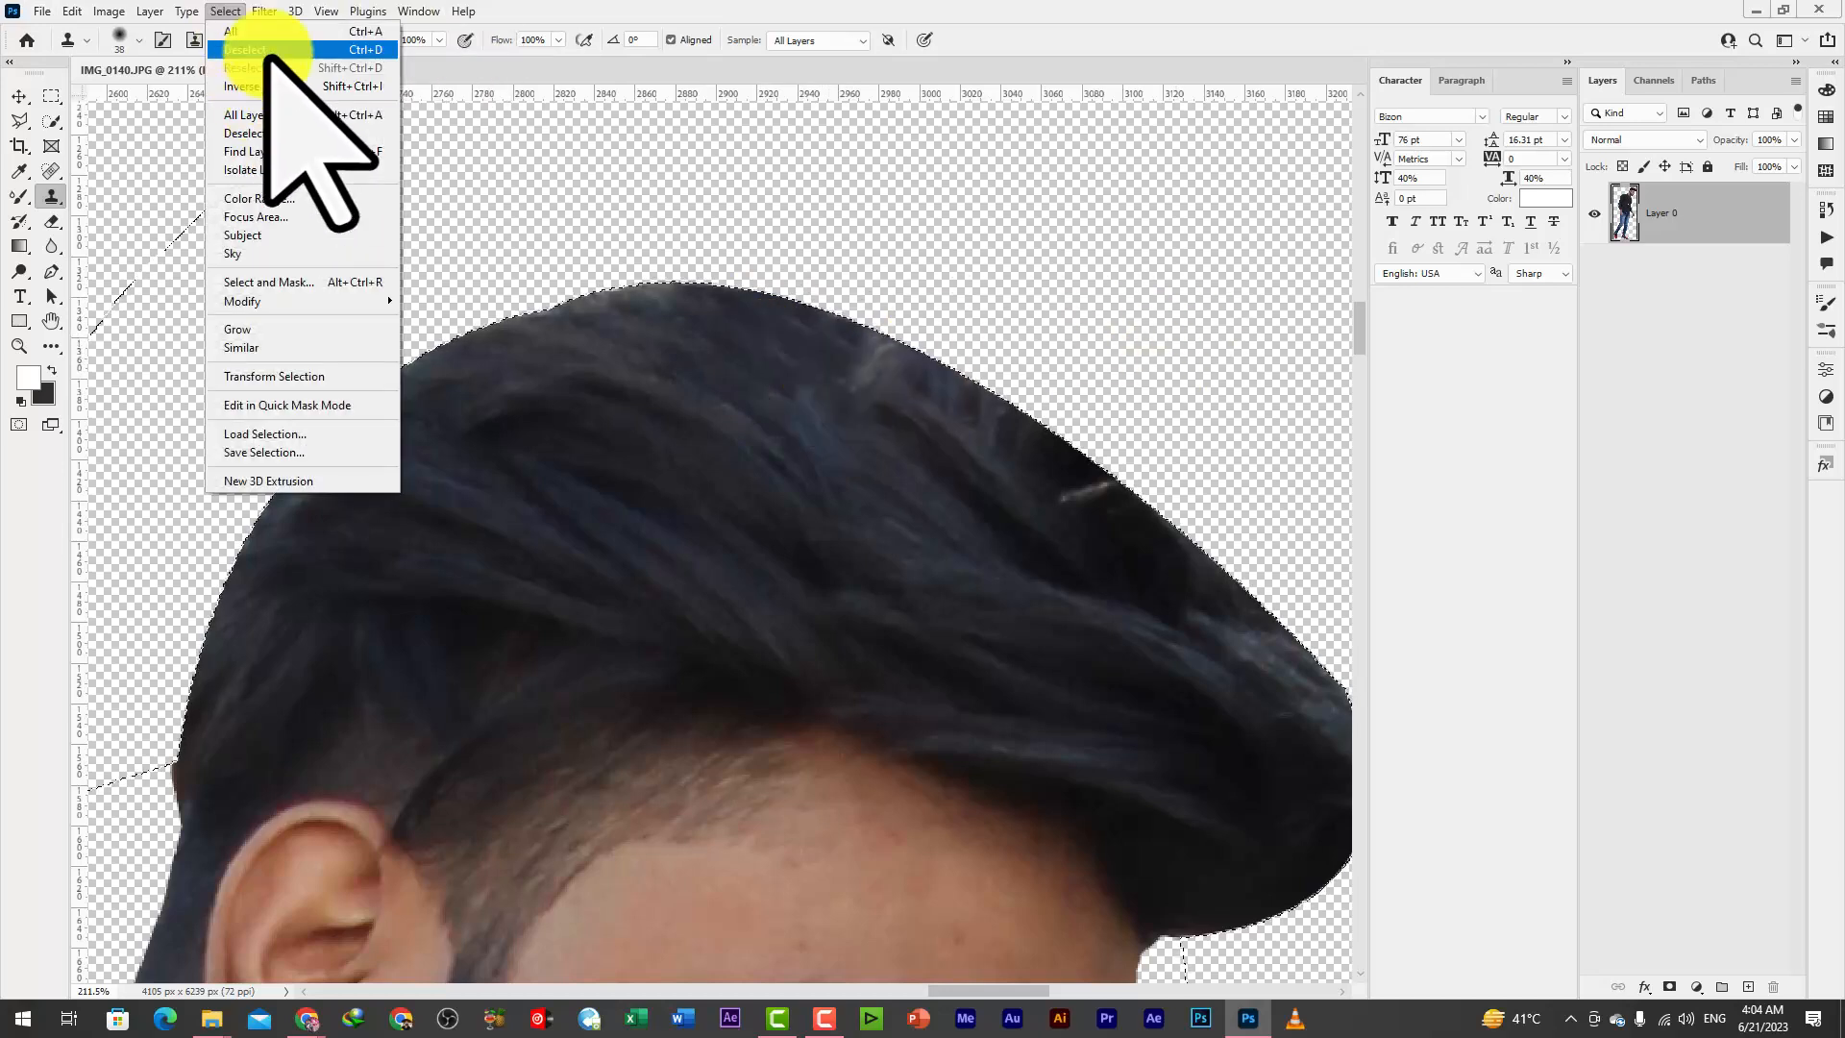
pyautogui.click(254, 53)
# Open the Liquify filter on Layer 0 and nudge the hair's upper front edge with Forward Warp, reducing the brush size to 207
pyautogui.click(25, 96)
pyautogui.scroll(-4, 971, 308)
pyautogui.click(264, 12)
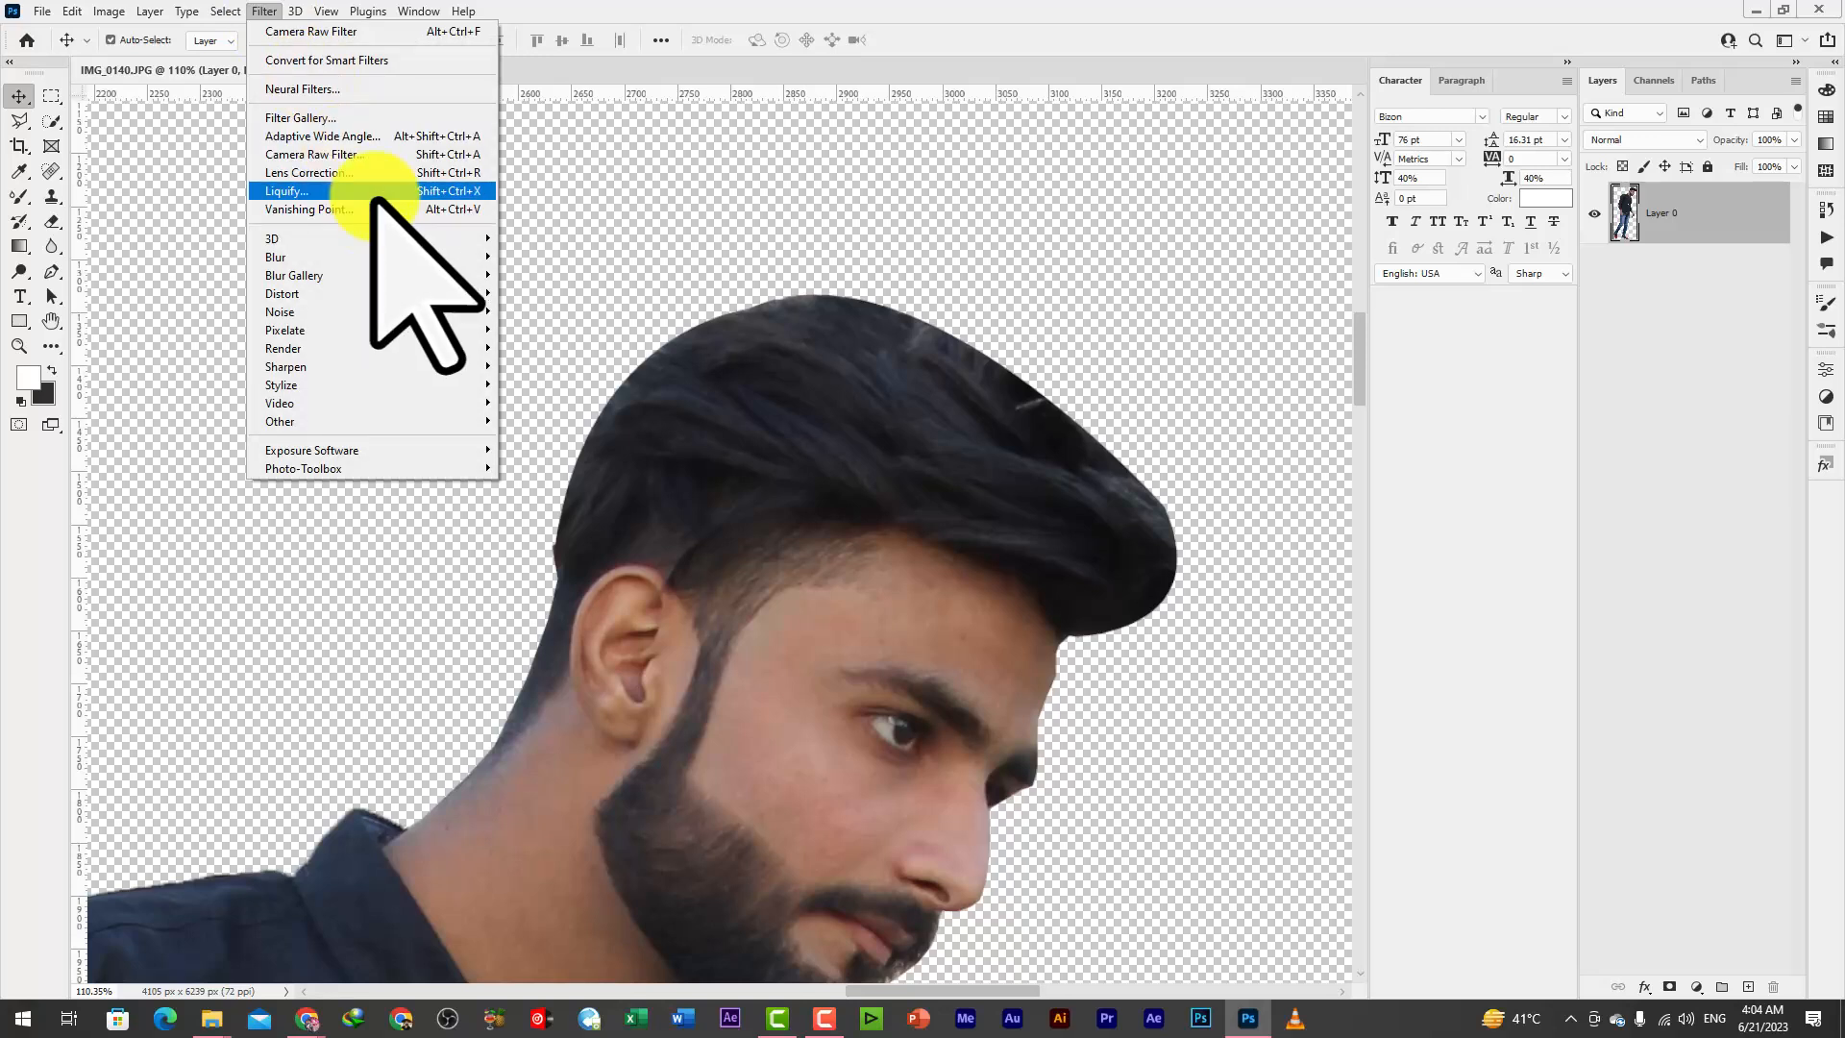
pyautogui.click(378, 190)
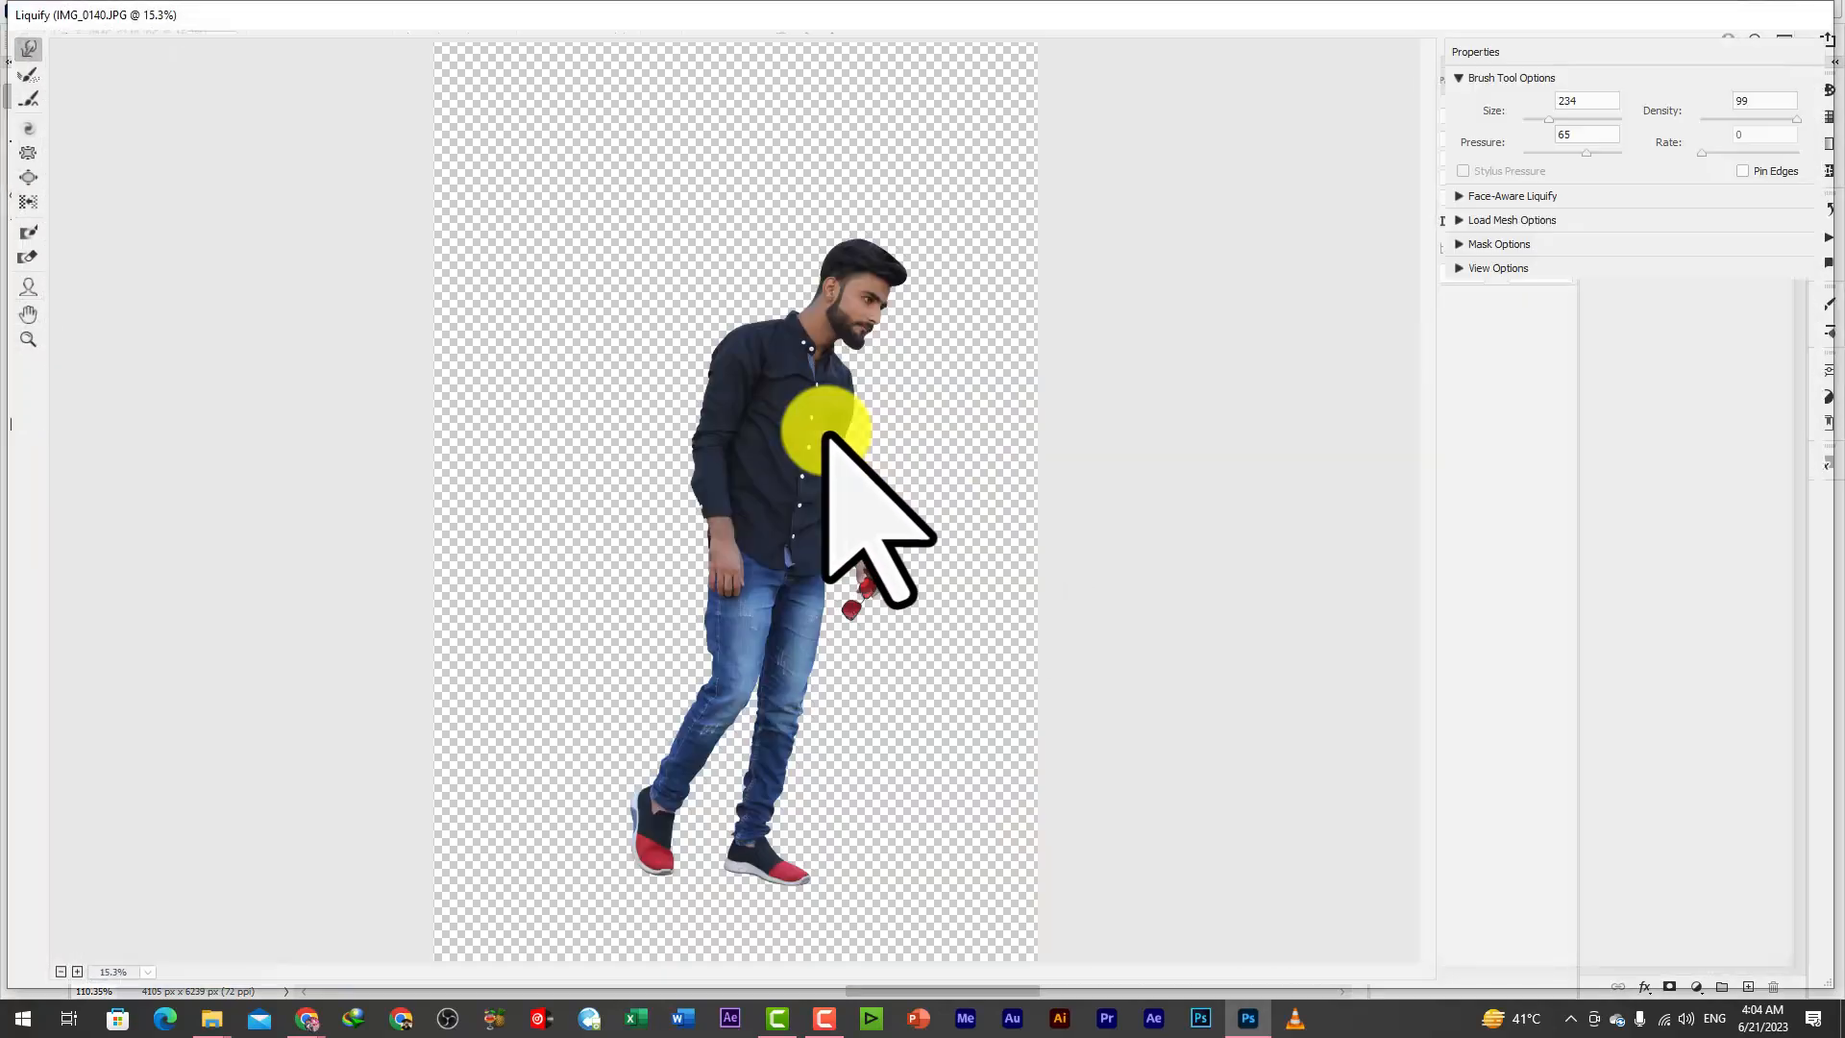
pyautogui.moveTo(746, 223); pyautogui.dragTo(965, 425)
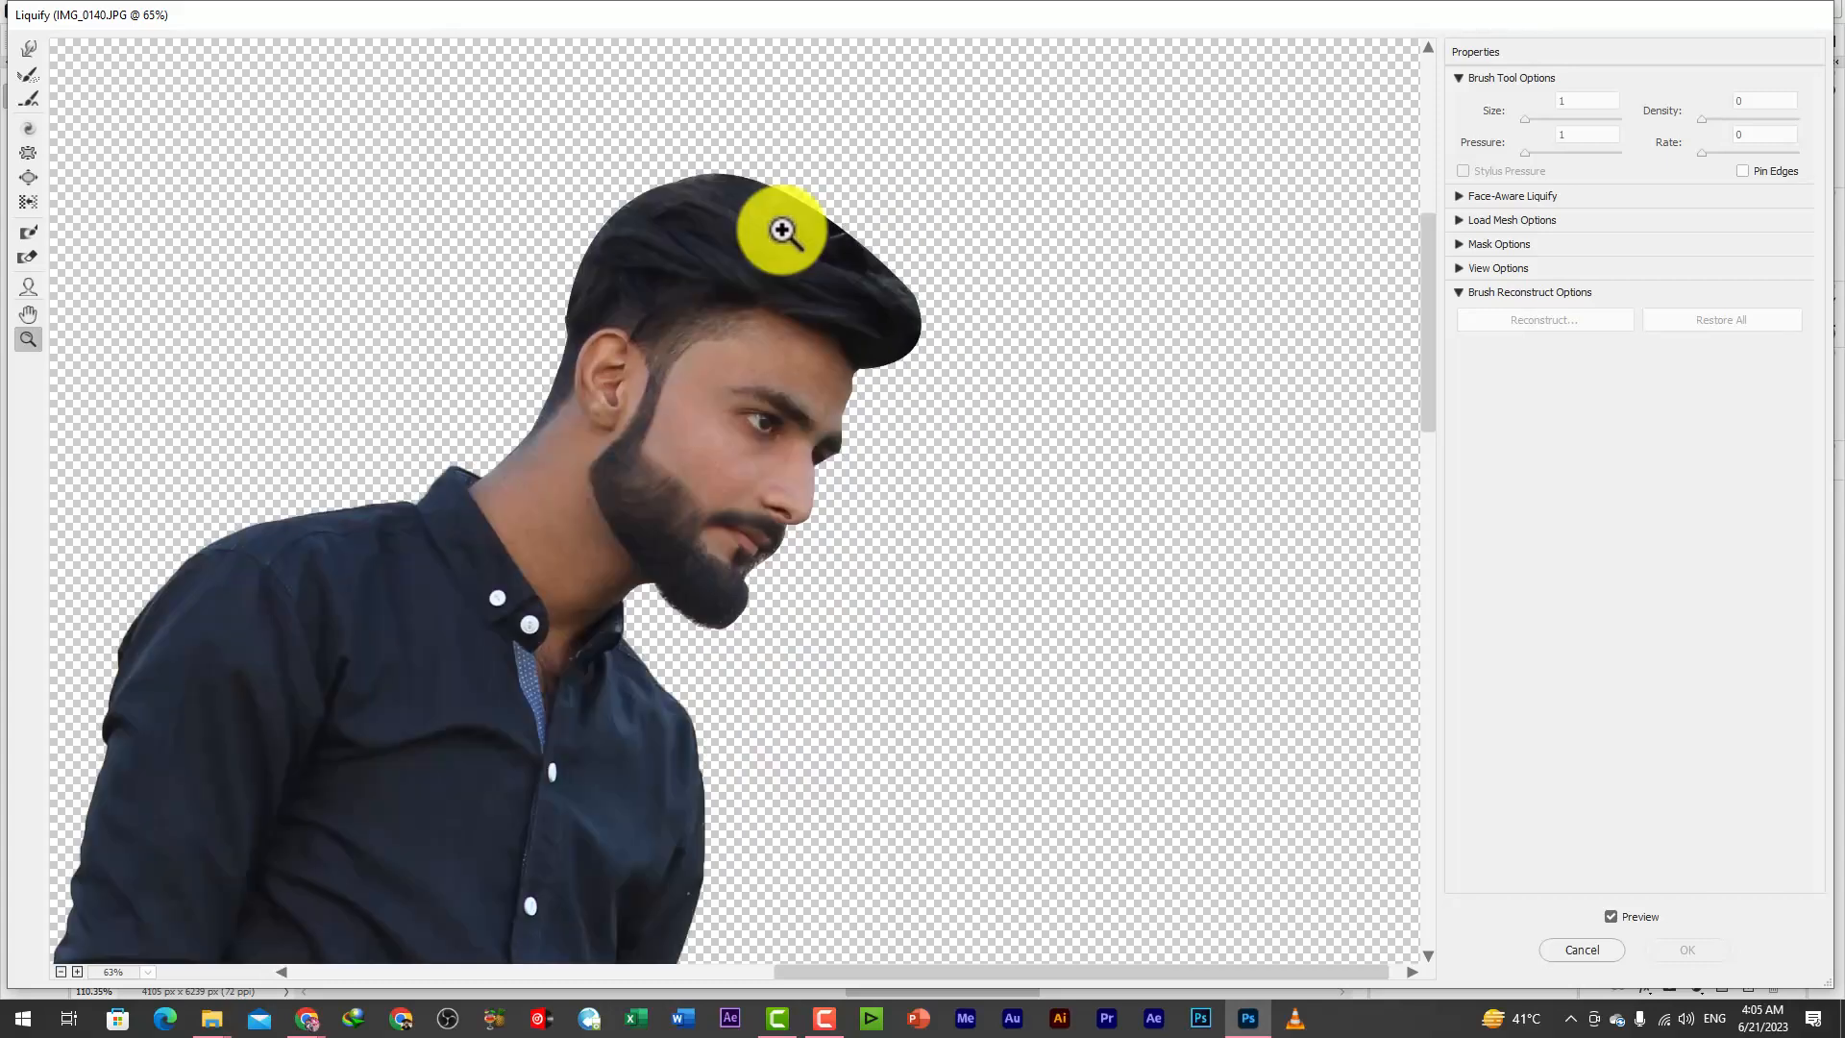
pyautogui.press('space')
pyautogui.moveTo(740, 315); pyautogui.dragTo(802, 377)
pyautogui.click(831, 343)
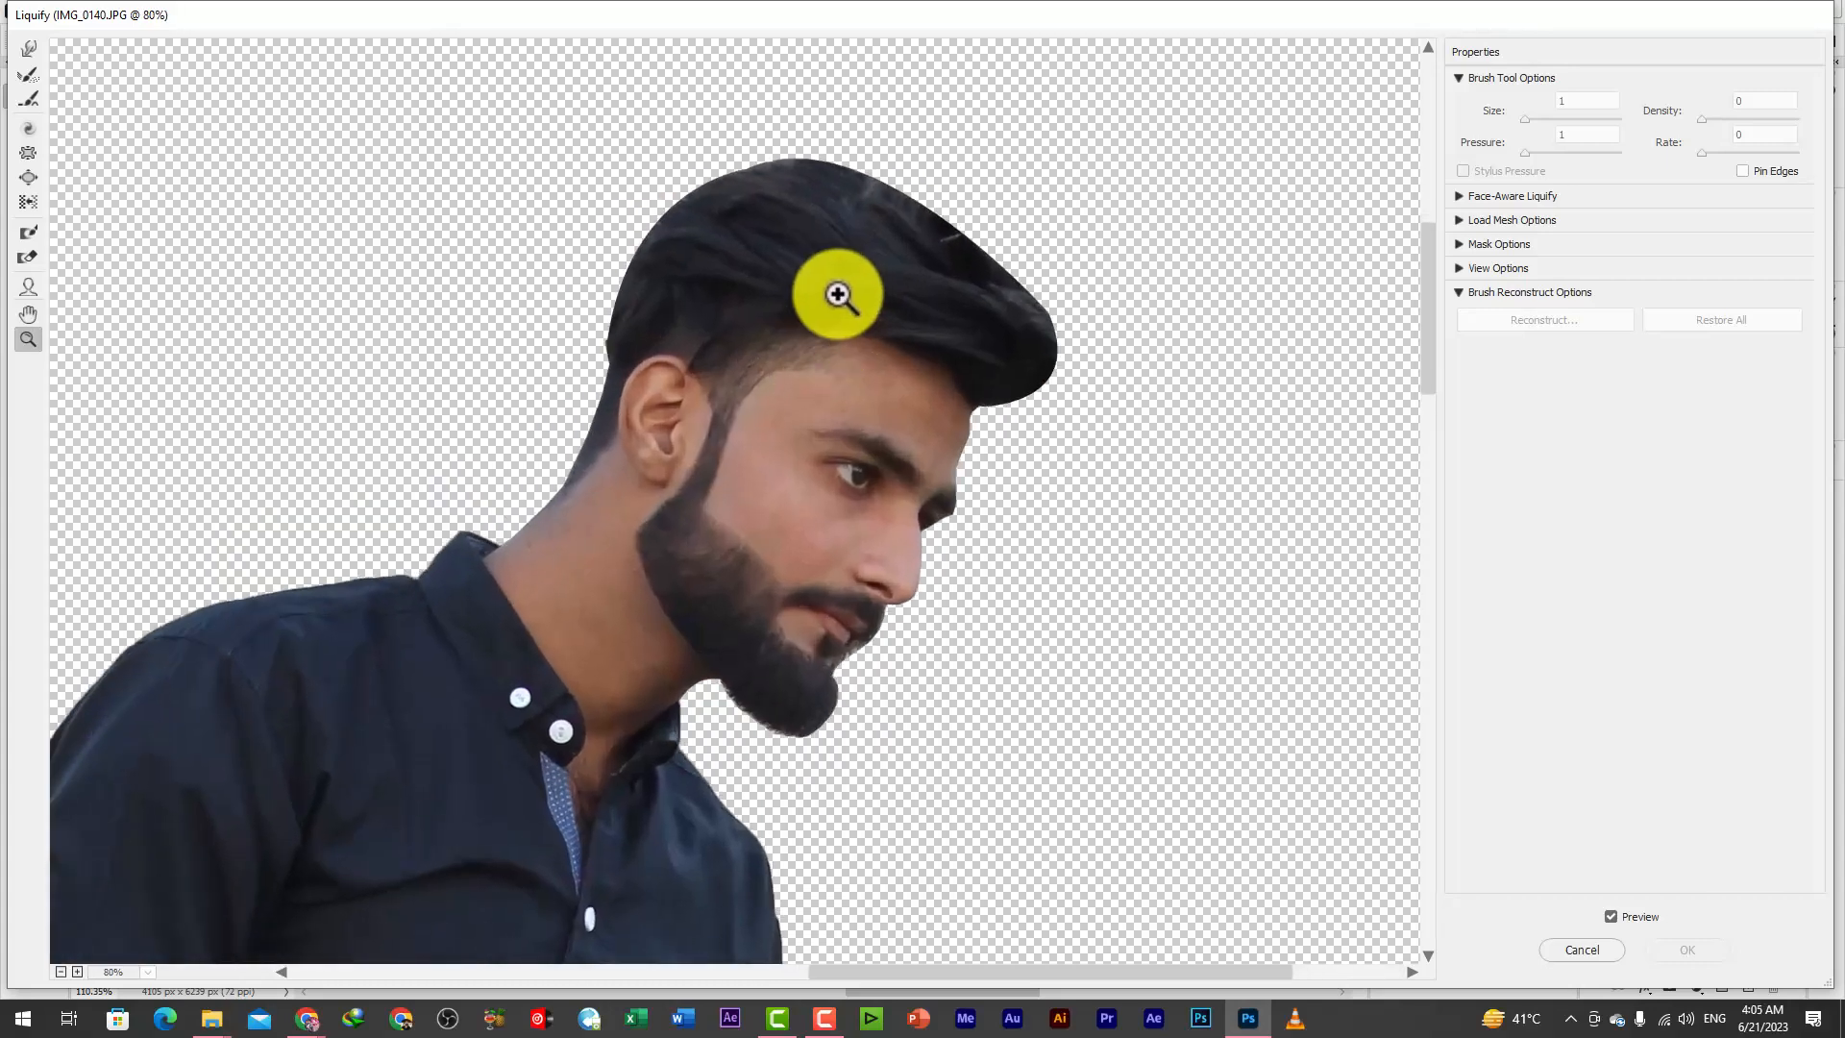
pyautogui.click(27, 48)
pyautogui.moveTo(999, 273); pyautogui.dragTo(993, 255)
pyautogui.press('[')
pyautogui.press('[')
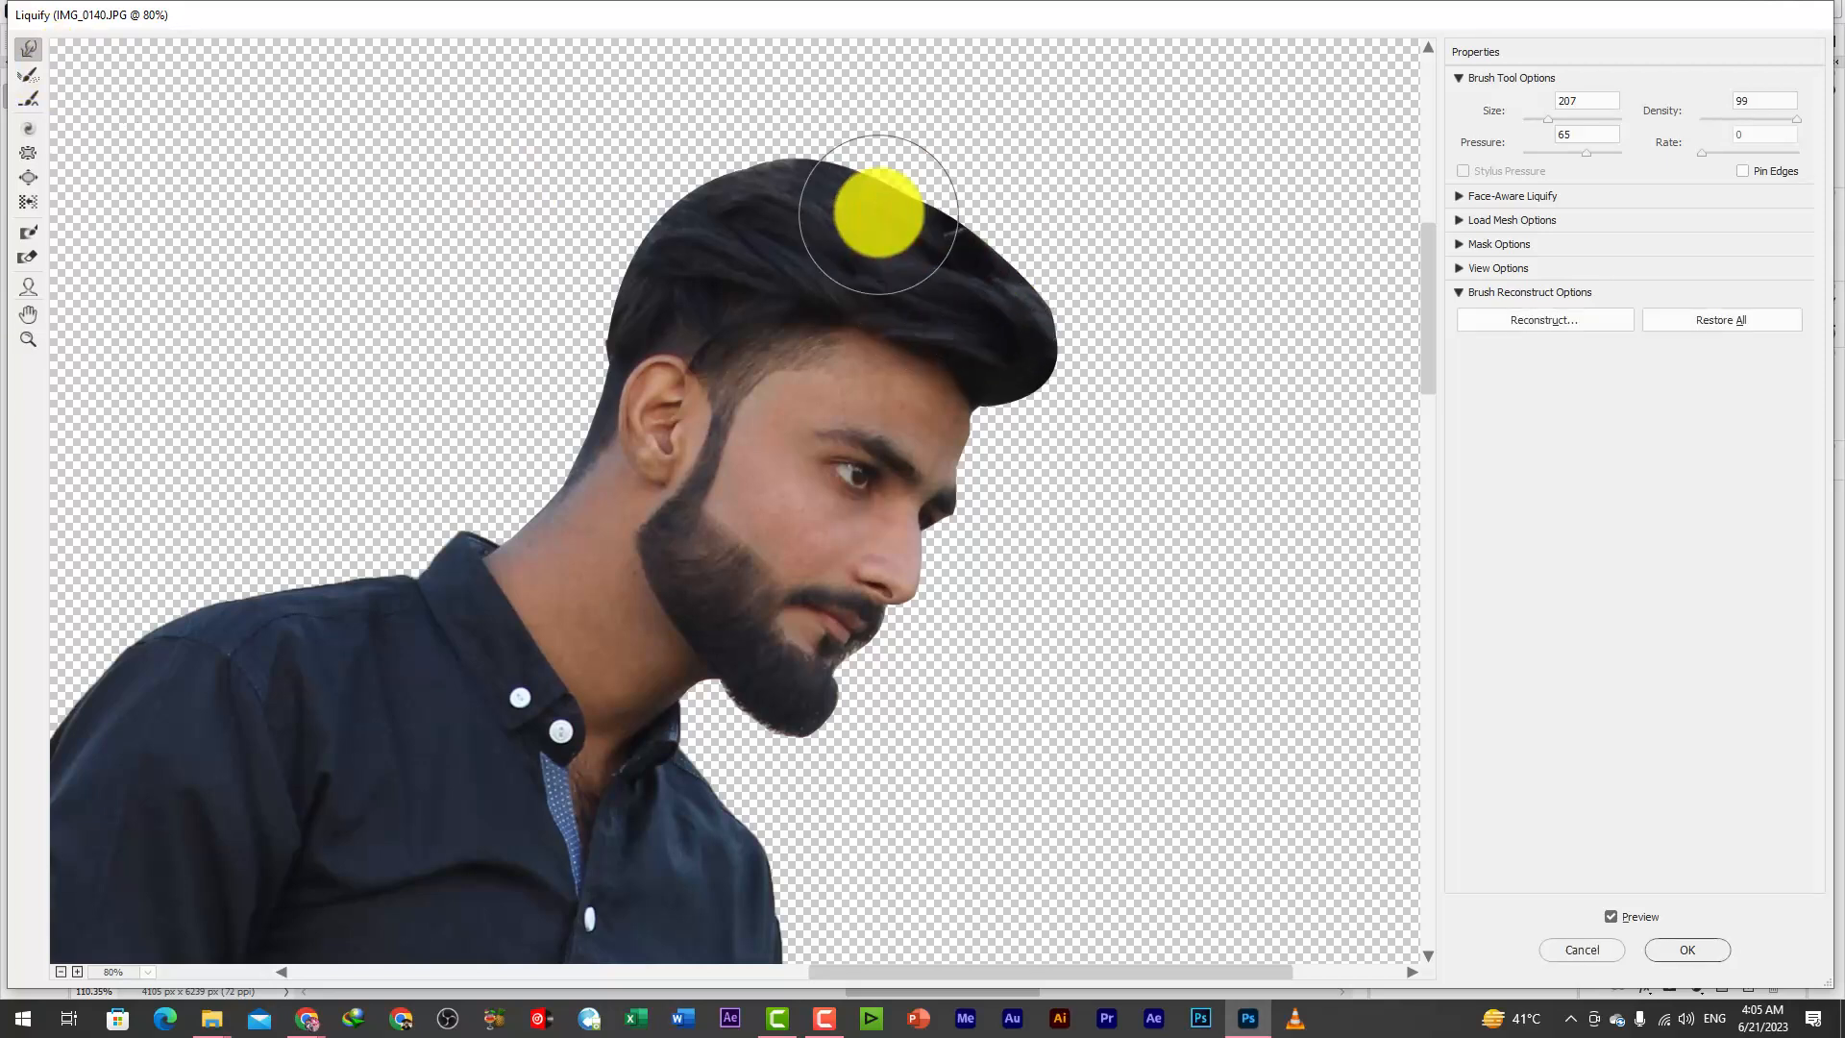
# Reshape the top, front tip and back edge of the hair with Forward Warp strokes
pyautogui.moveTo(883, 211); pyautogui.dragTo(903, 216)
pyautogui.moveTo(1107, 288)
pyautogui.mouseDown()
pyautogui.moveTo(1068, 384)
pyautogui.moveTo(1023, 424)
pyautogui.moveTo(1128, 423)
pyautogui.moveTo(1060, 362)
pyautogui.moveTo(1077, 333)
pyautogui.mouseUp()
pyautogui.moveTo(748, 186)
pyautogui.mouseDown()
pyautogui.moveTo(779, 189)
pyautogui.moveTo(756, 183)
pyautogui.mouseUp()
pyautogui.moveTo(536, 316); pyautogui.dragTo(547, 312)
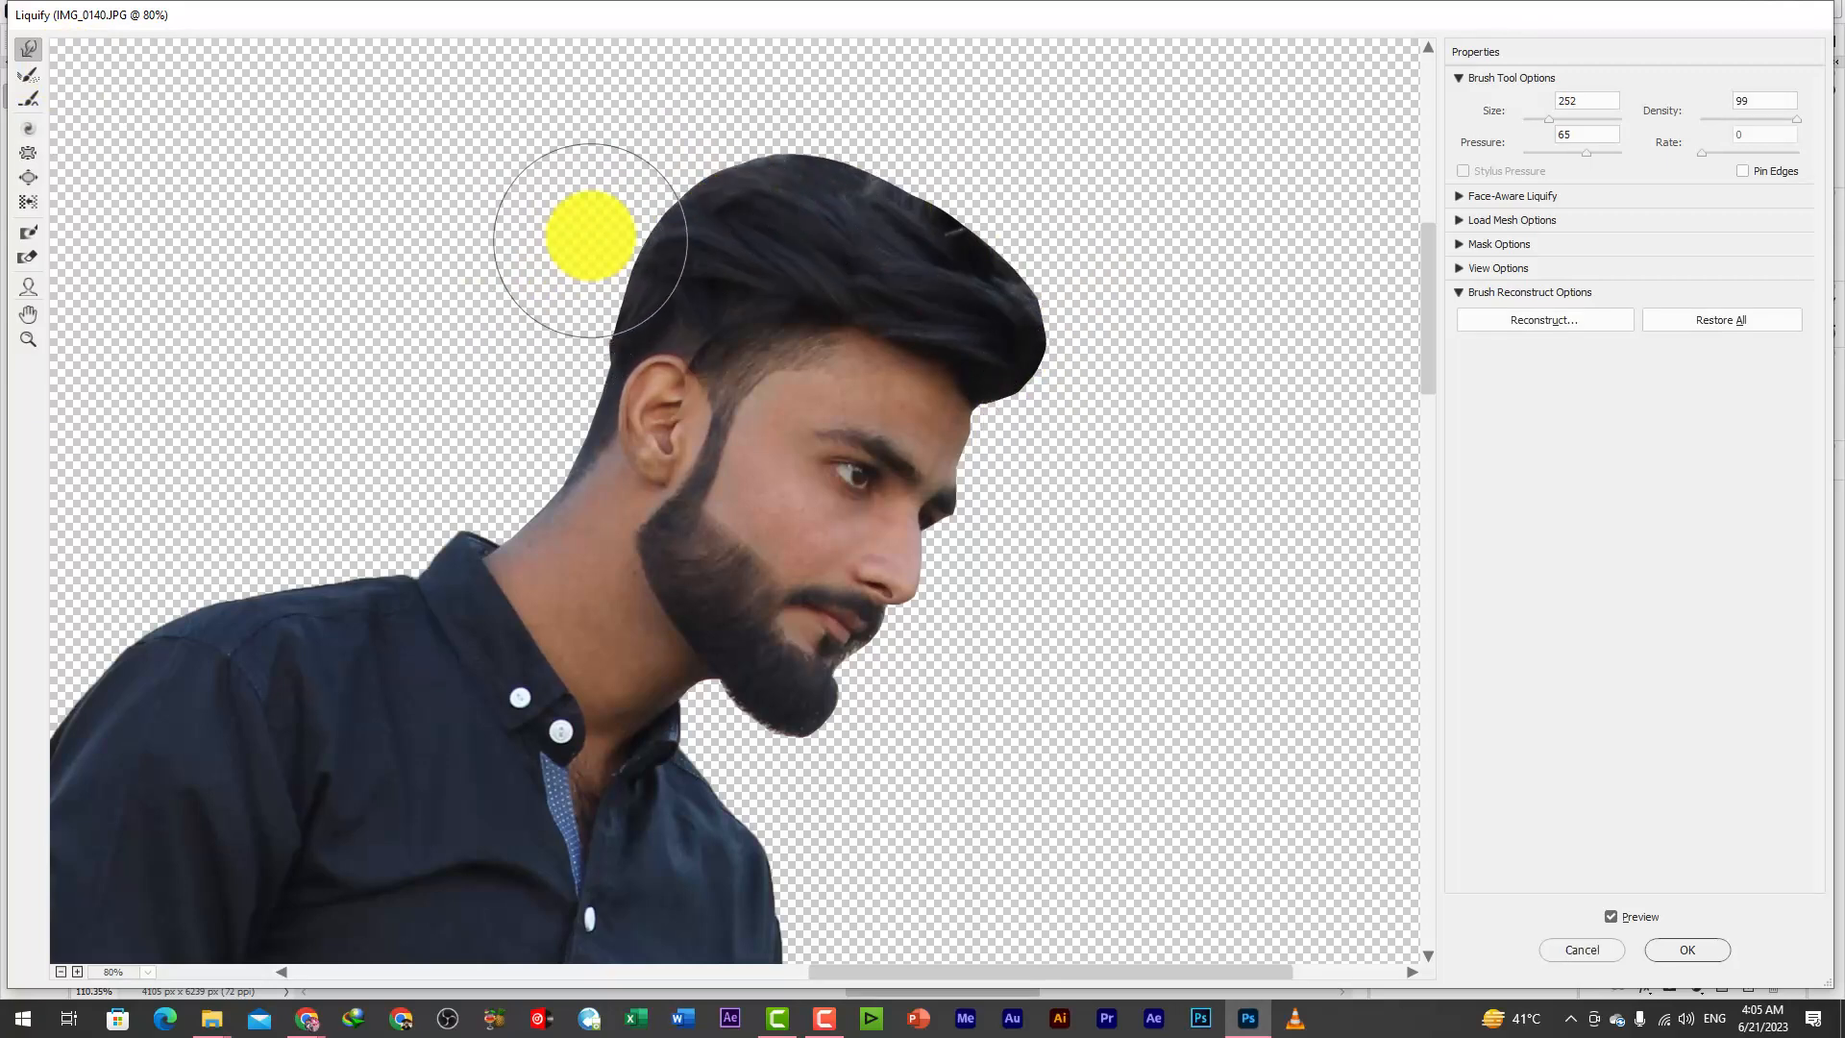
# Refine the hair's front contour with smaller Forward Warp strokes, down to brush size 137, and apply Liquify
pyautogui.moveTo(877, 188); pyautogui.dragTo(931, 193)
pyautogui.moveTo(1041, 291); pyautogui.dragTo(1004, 272)
pyautogui.moveTo(1042, 375); pyautogui.dragTo(1014, 379)
pyautogui.moveTo(1007, 349); pyautogui.dragTo(937, 344)
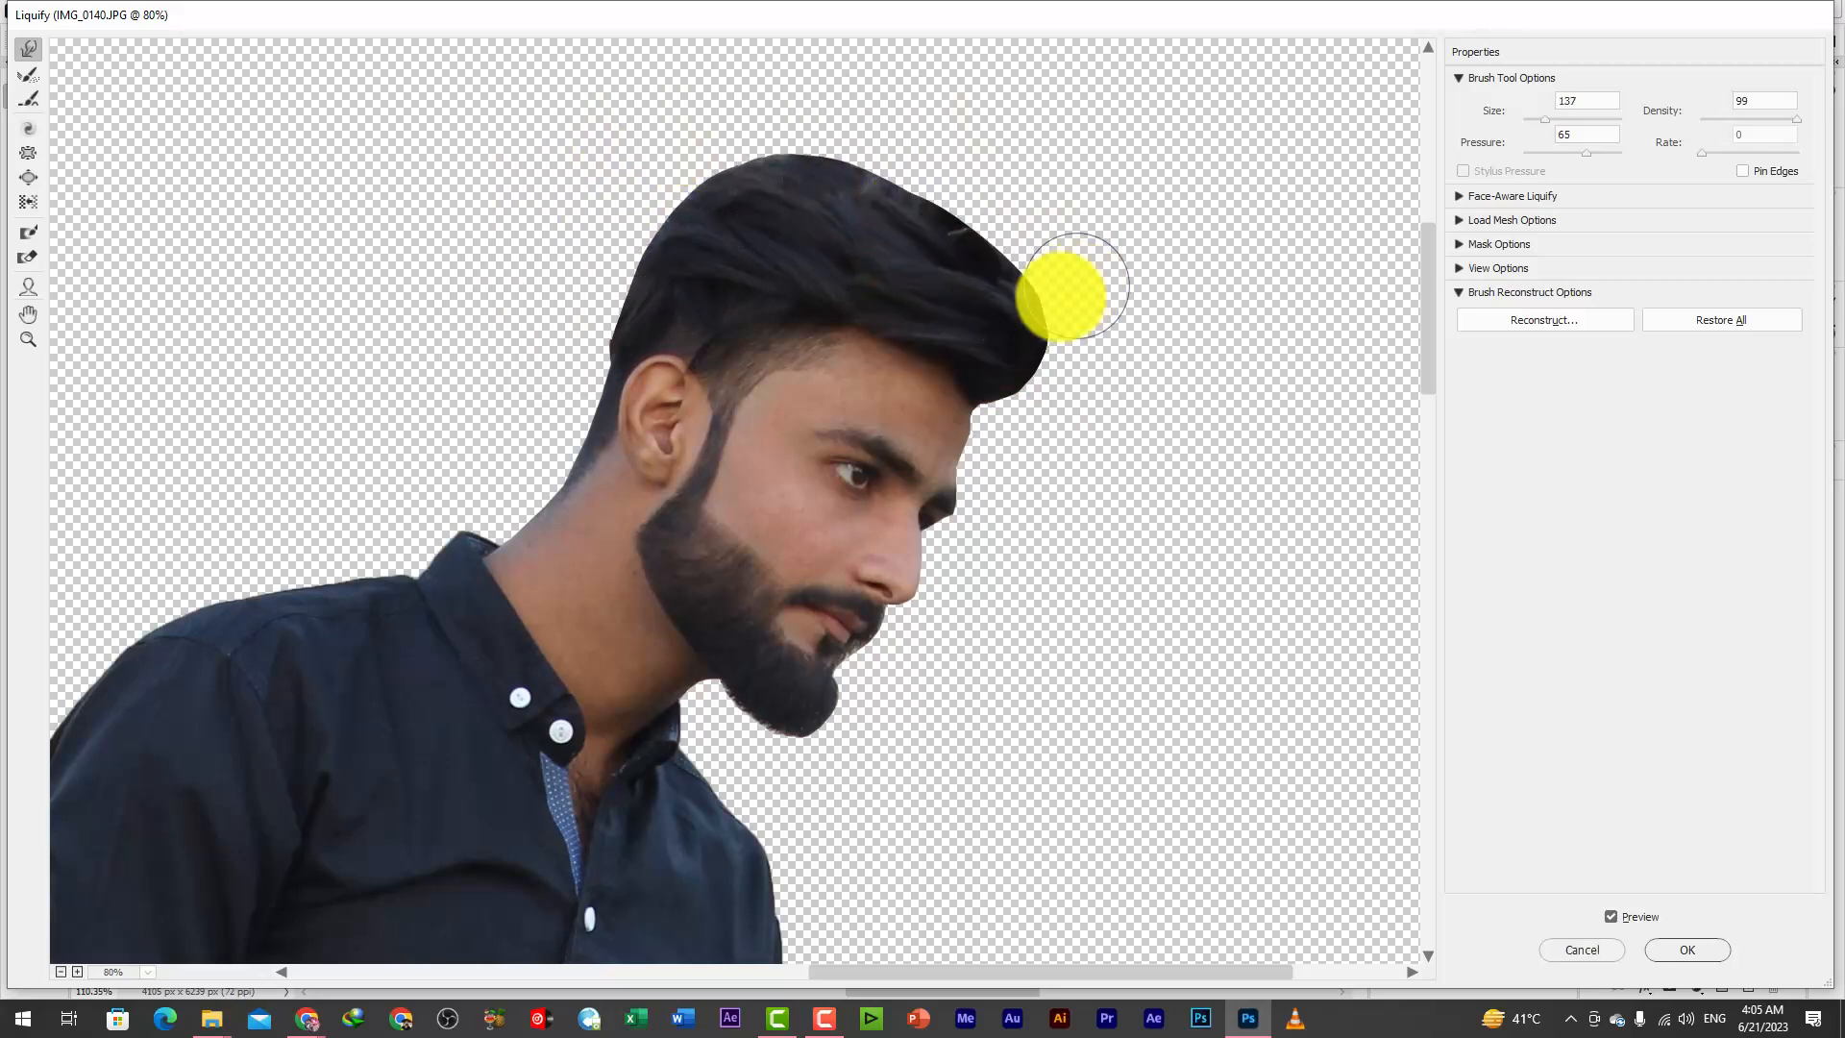
pyautogui.moveTo(1063, 297)
pyautogui.mouseDown()
pyautogui.moveTo(1031, 348)
pyautogui.moveTo(1061, 376)
pyautogui.moveTo(1102, 365)
pyautogui.moveTo(1084, 324)
pyautogui.moveTo(1042, 357)
pyautogui.moveTo(1044, 427)
pyautogui.mouseUp()
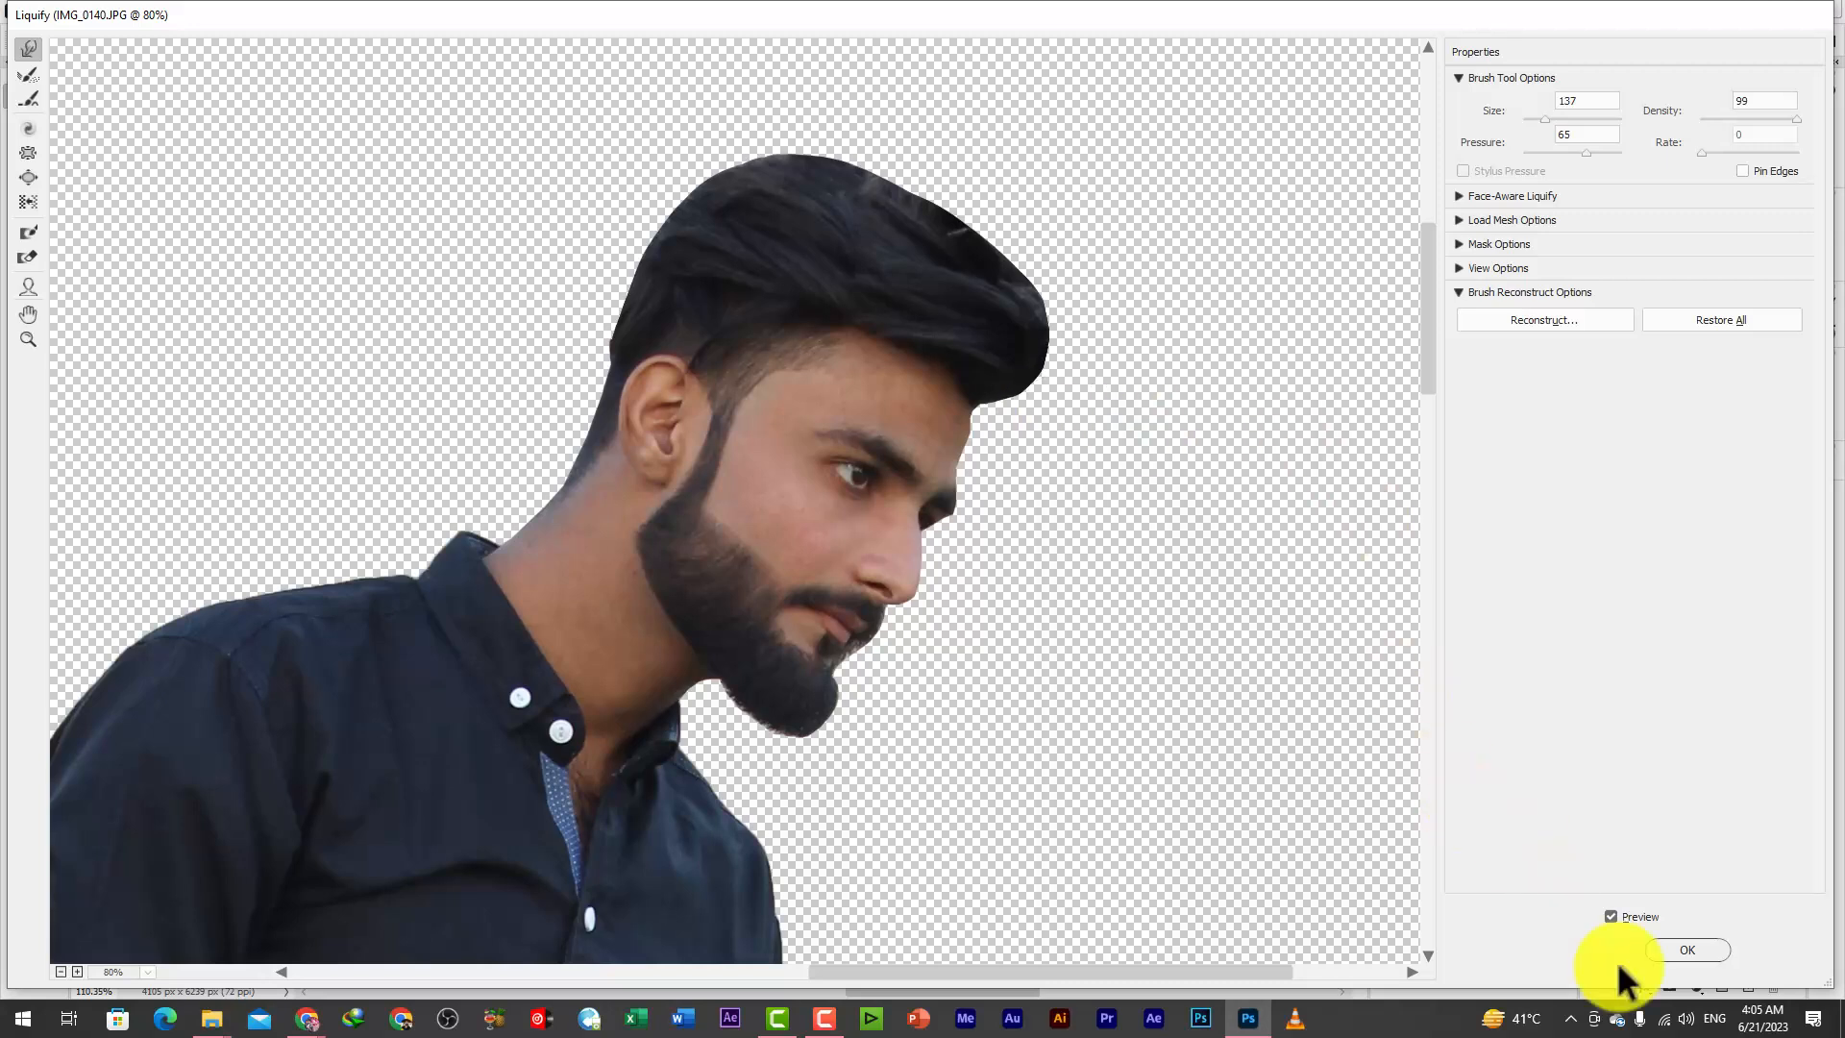
pyautogui.click(1667, 950)
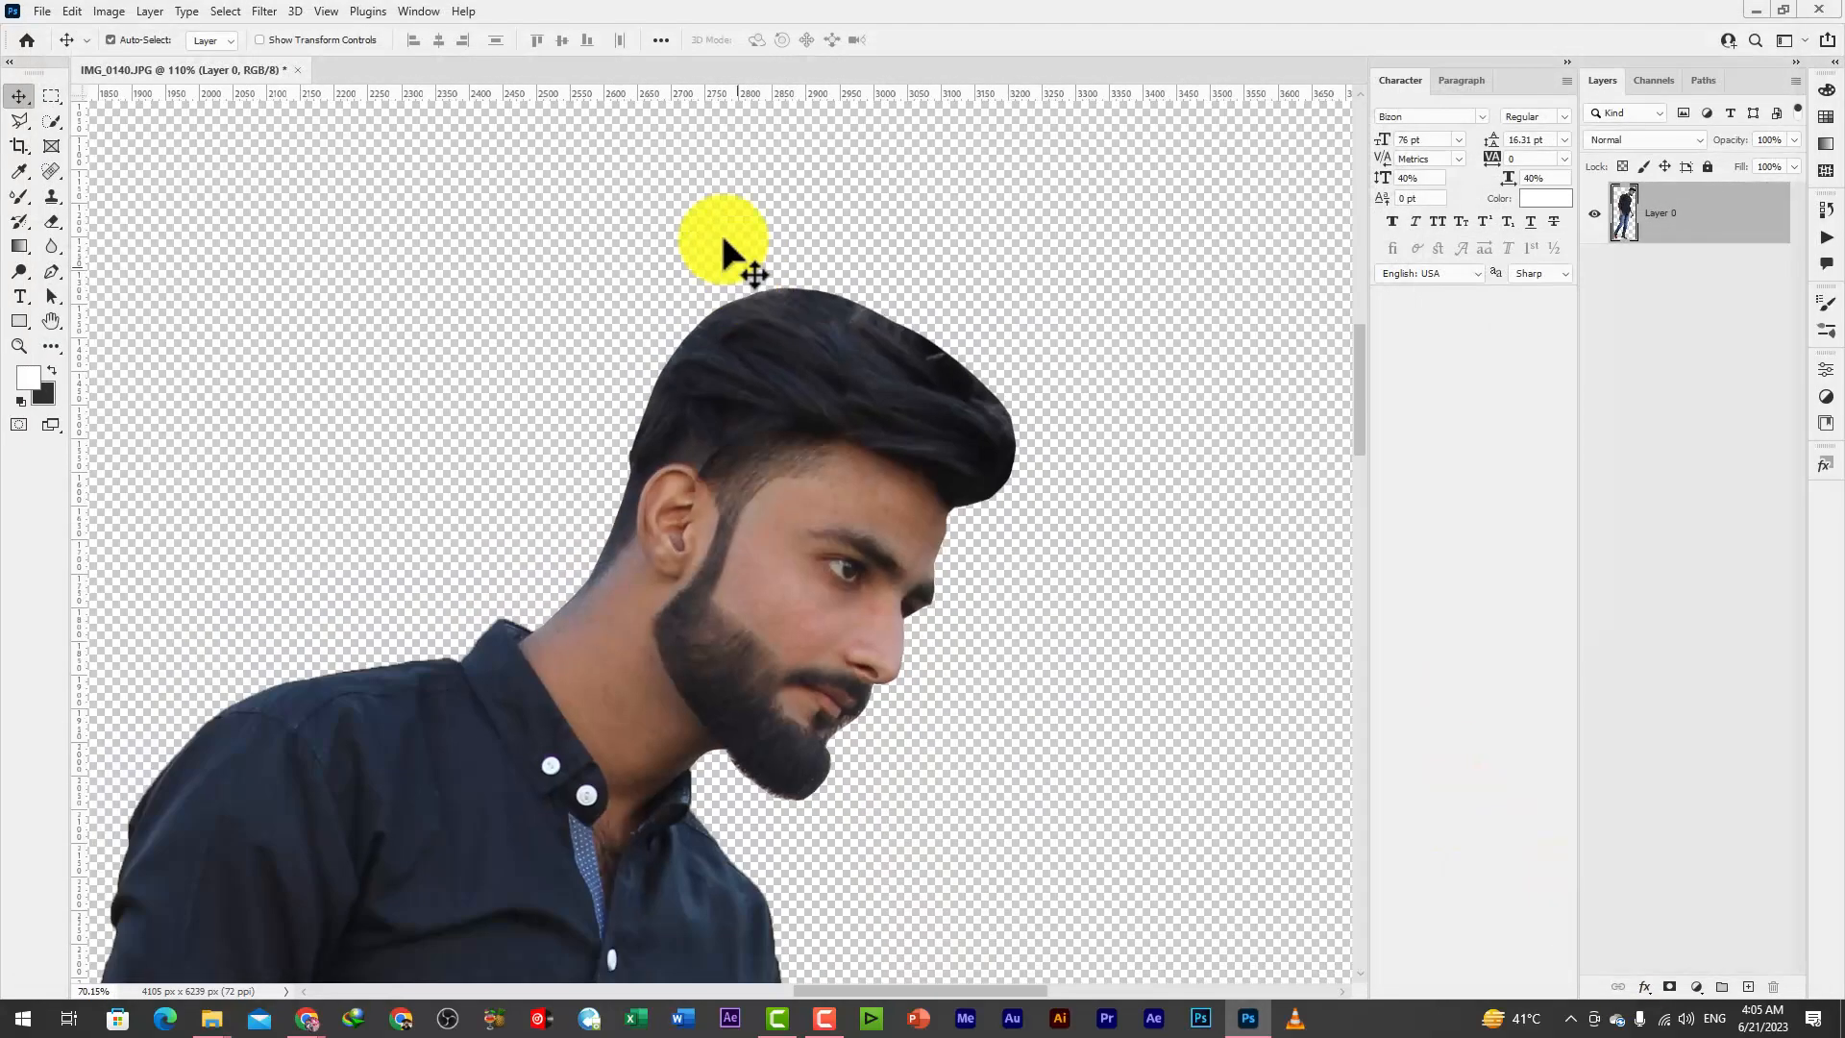
# Add a new layer beneath the cut-out man, name it Background and fill it with white
pyautogui.keyDown('alt'); pyautogui.scroll(-10, 769, 375); pyautogui.keyUp('alt')
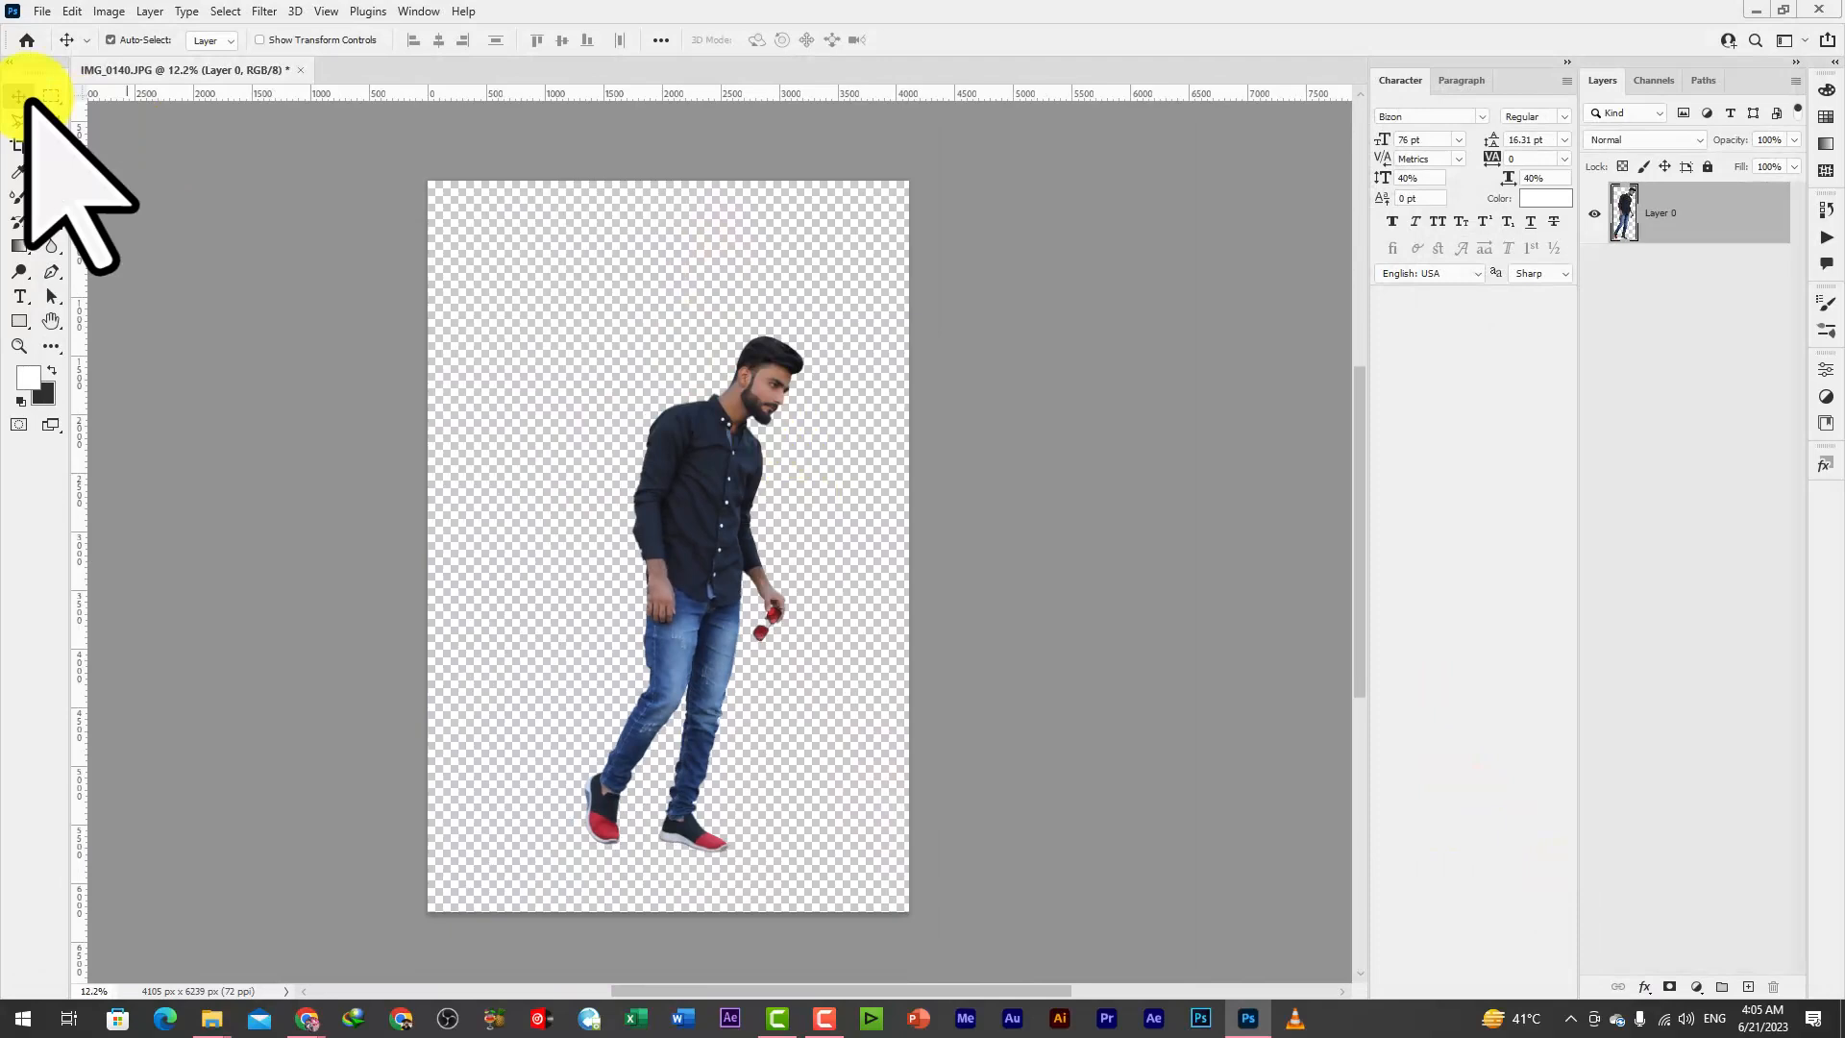
pyautogui.scroll(-1, 798, 500)
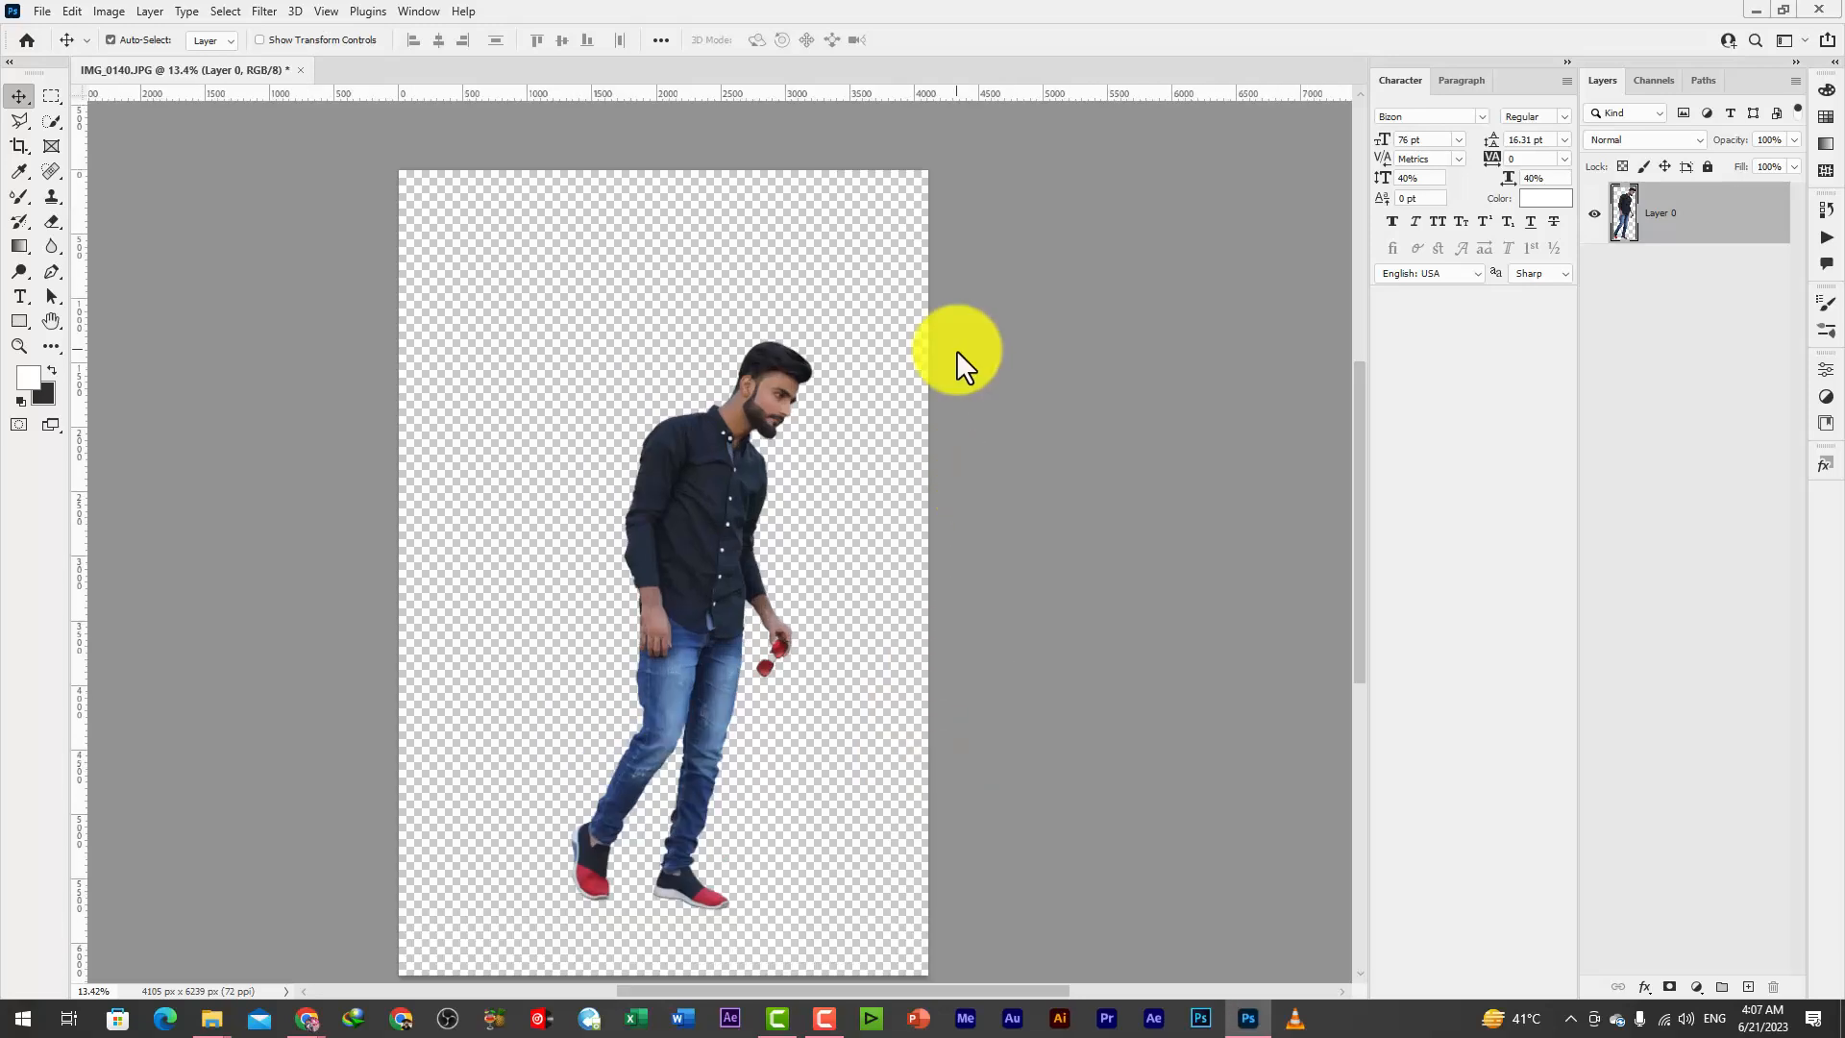
pyautogui.scroll(-2, 780, 338)
pyautogui.scroll(2, 780, 338)
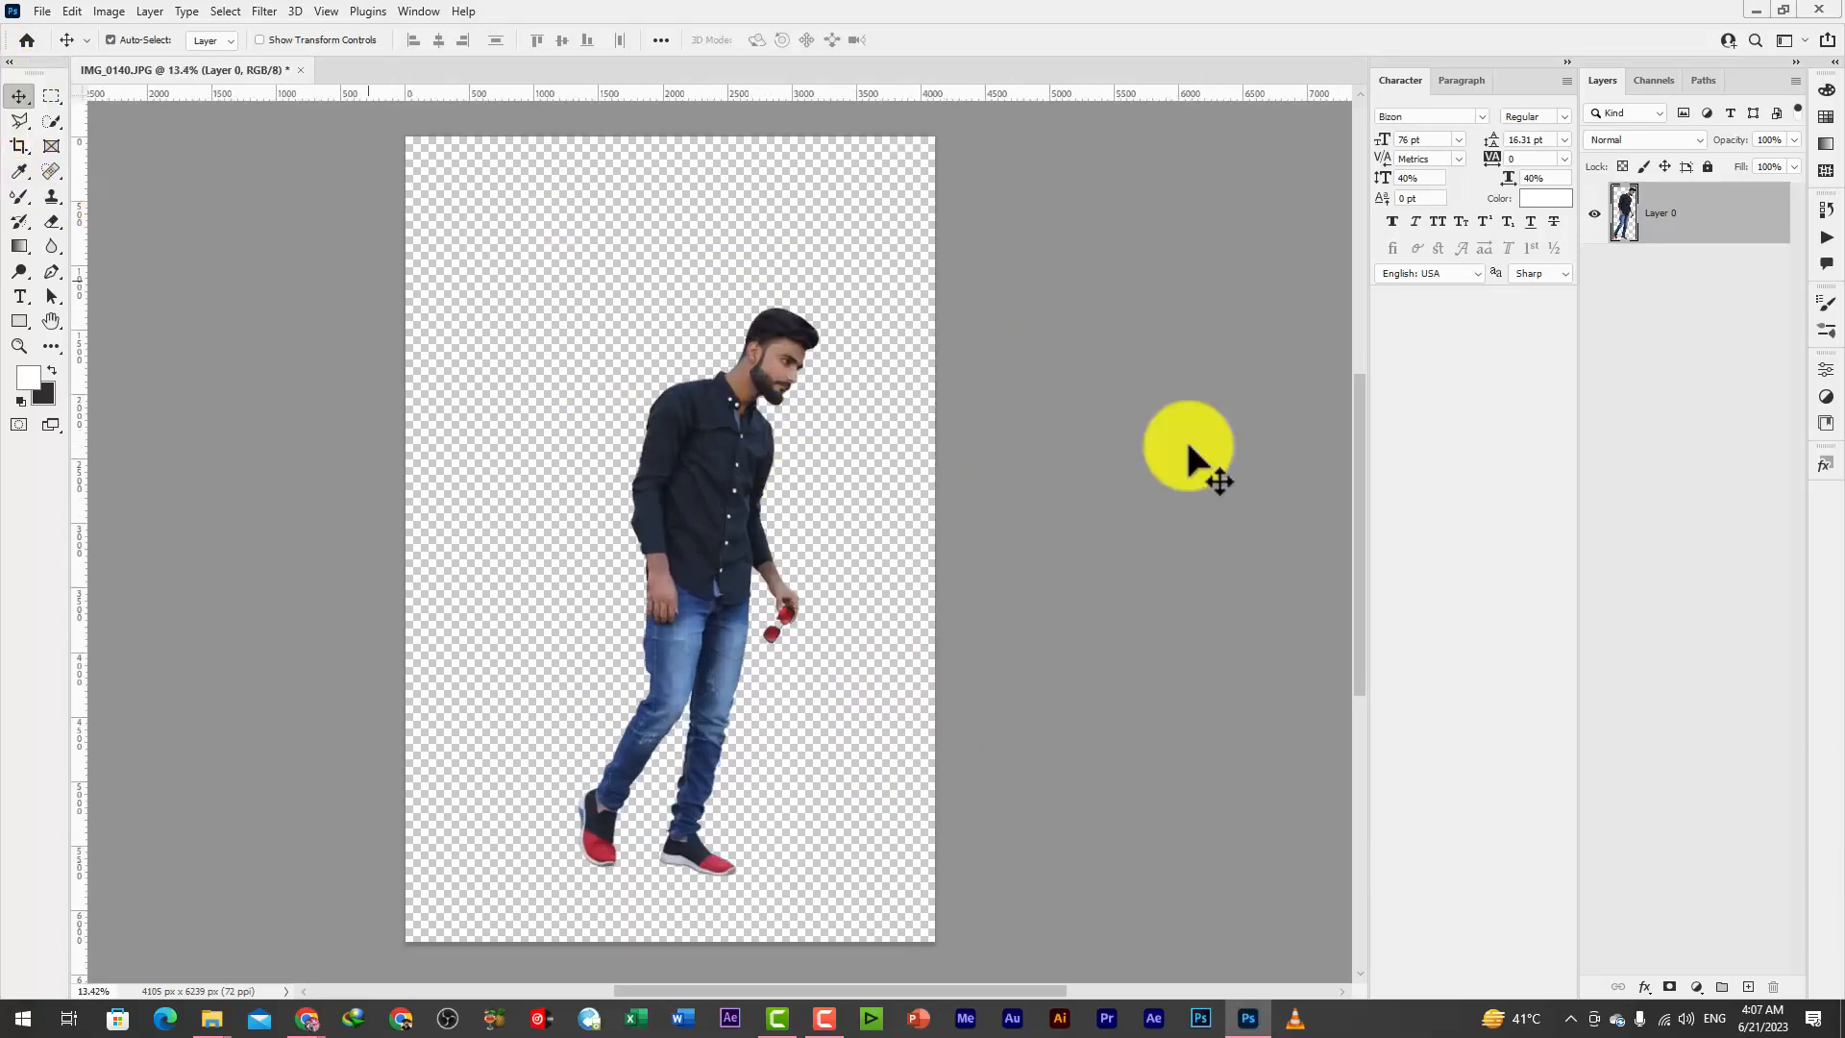
pyautogui.click(1747, 987)
pyautogui.moveTo(1597, 185); pyautogui.dragTo(1706, 322)
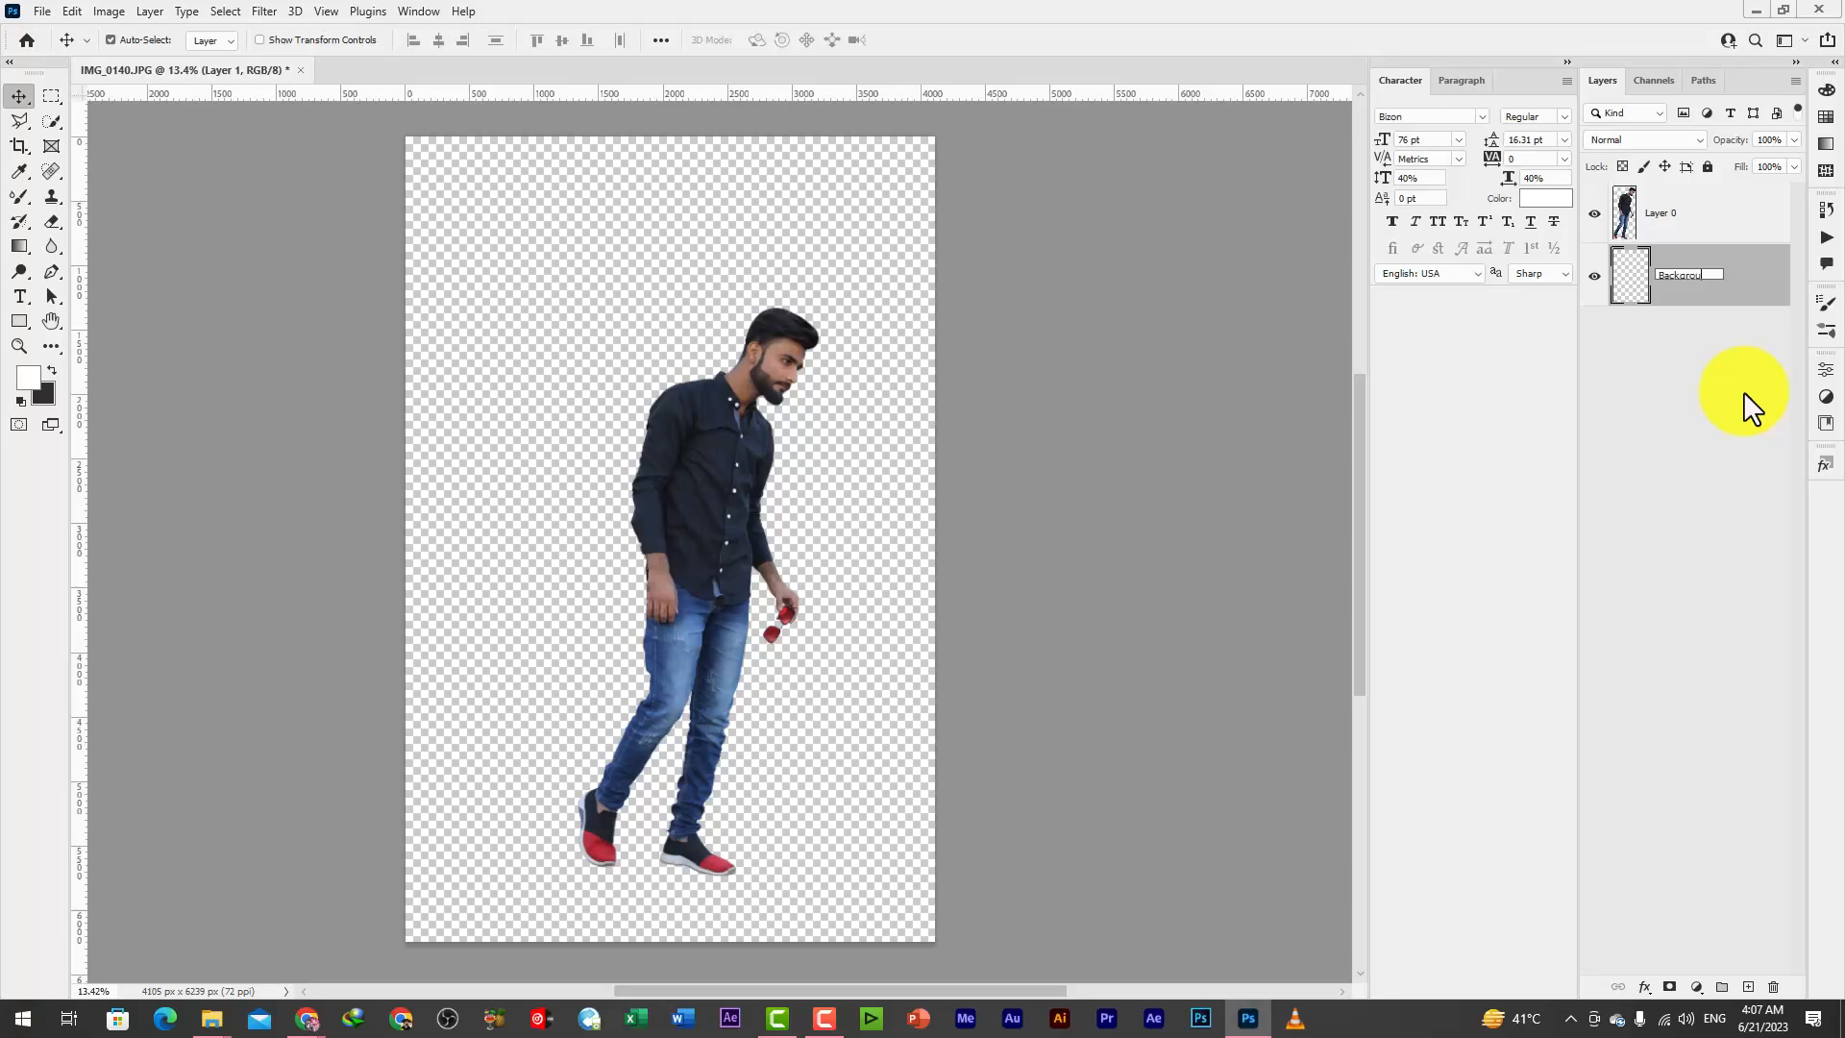
pyautogui.press('Return')
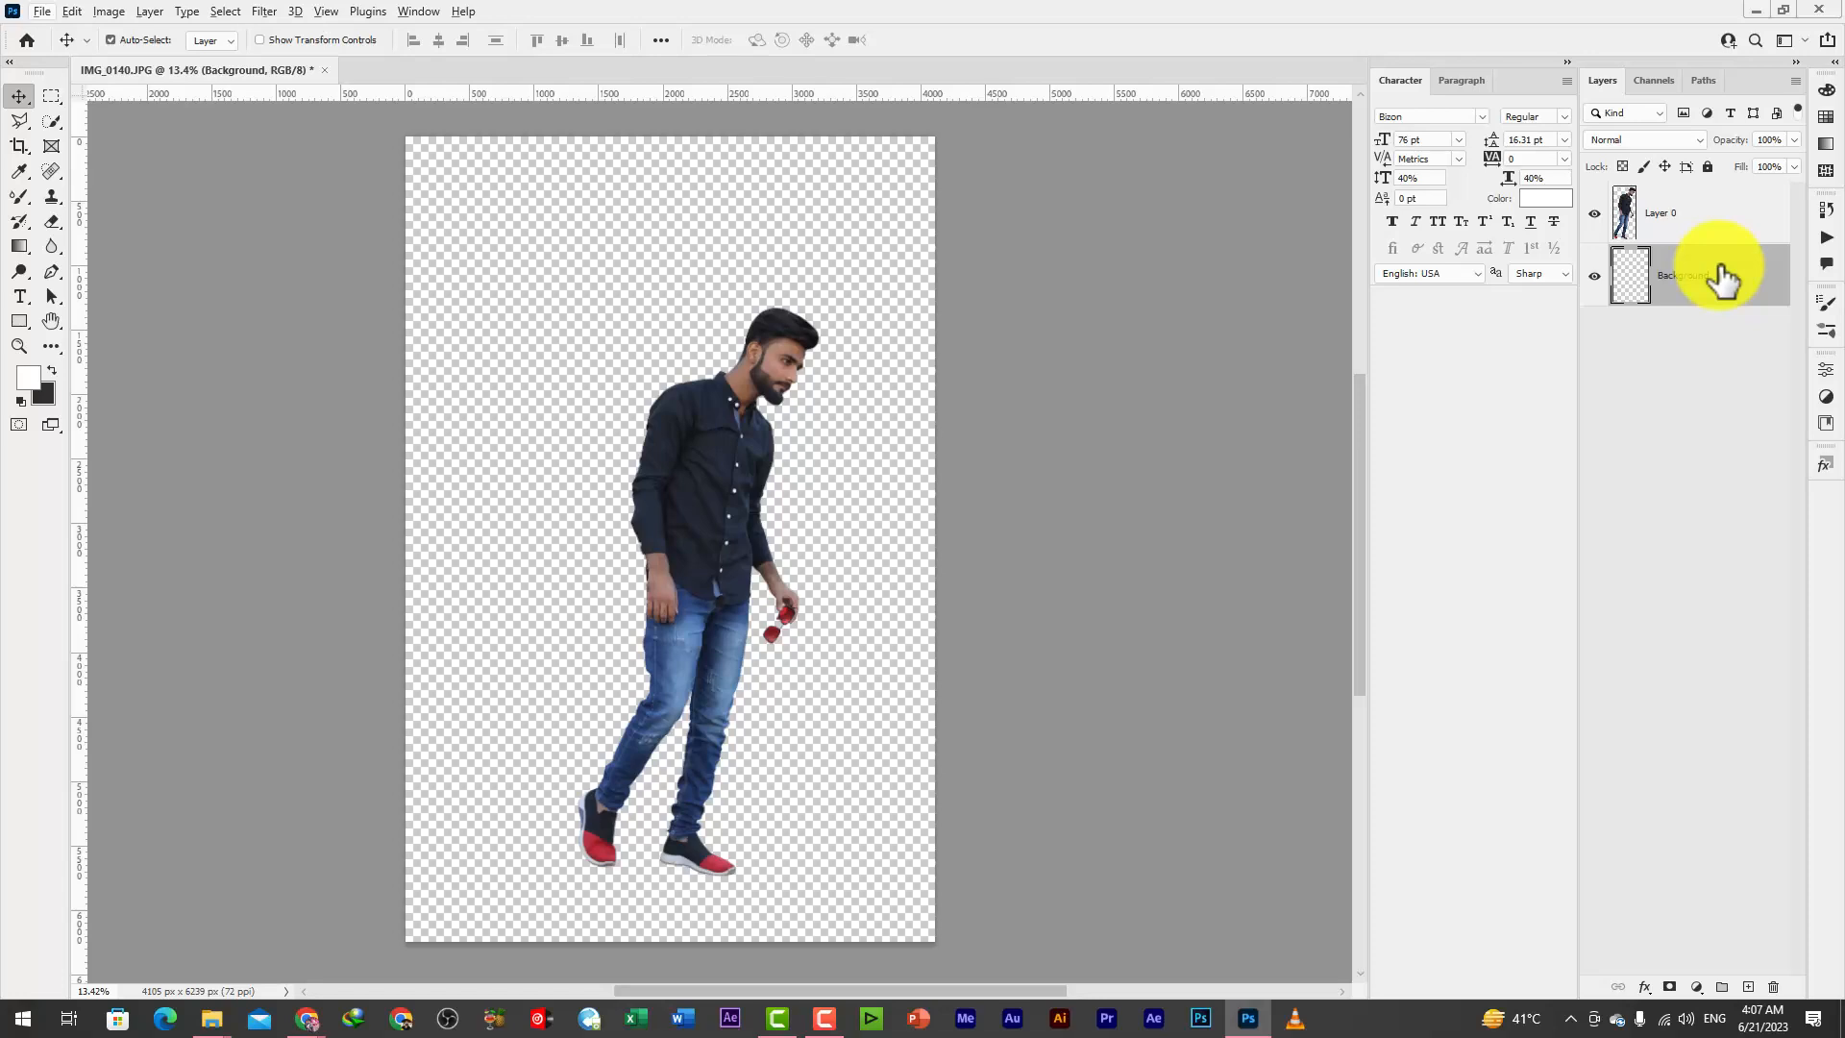
pyautogui.click(49, 370)
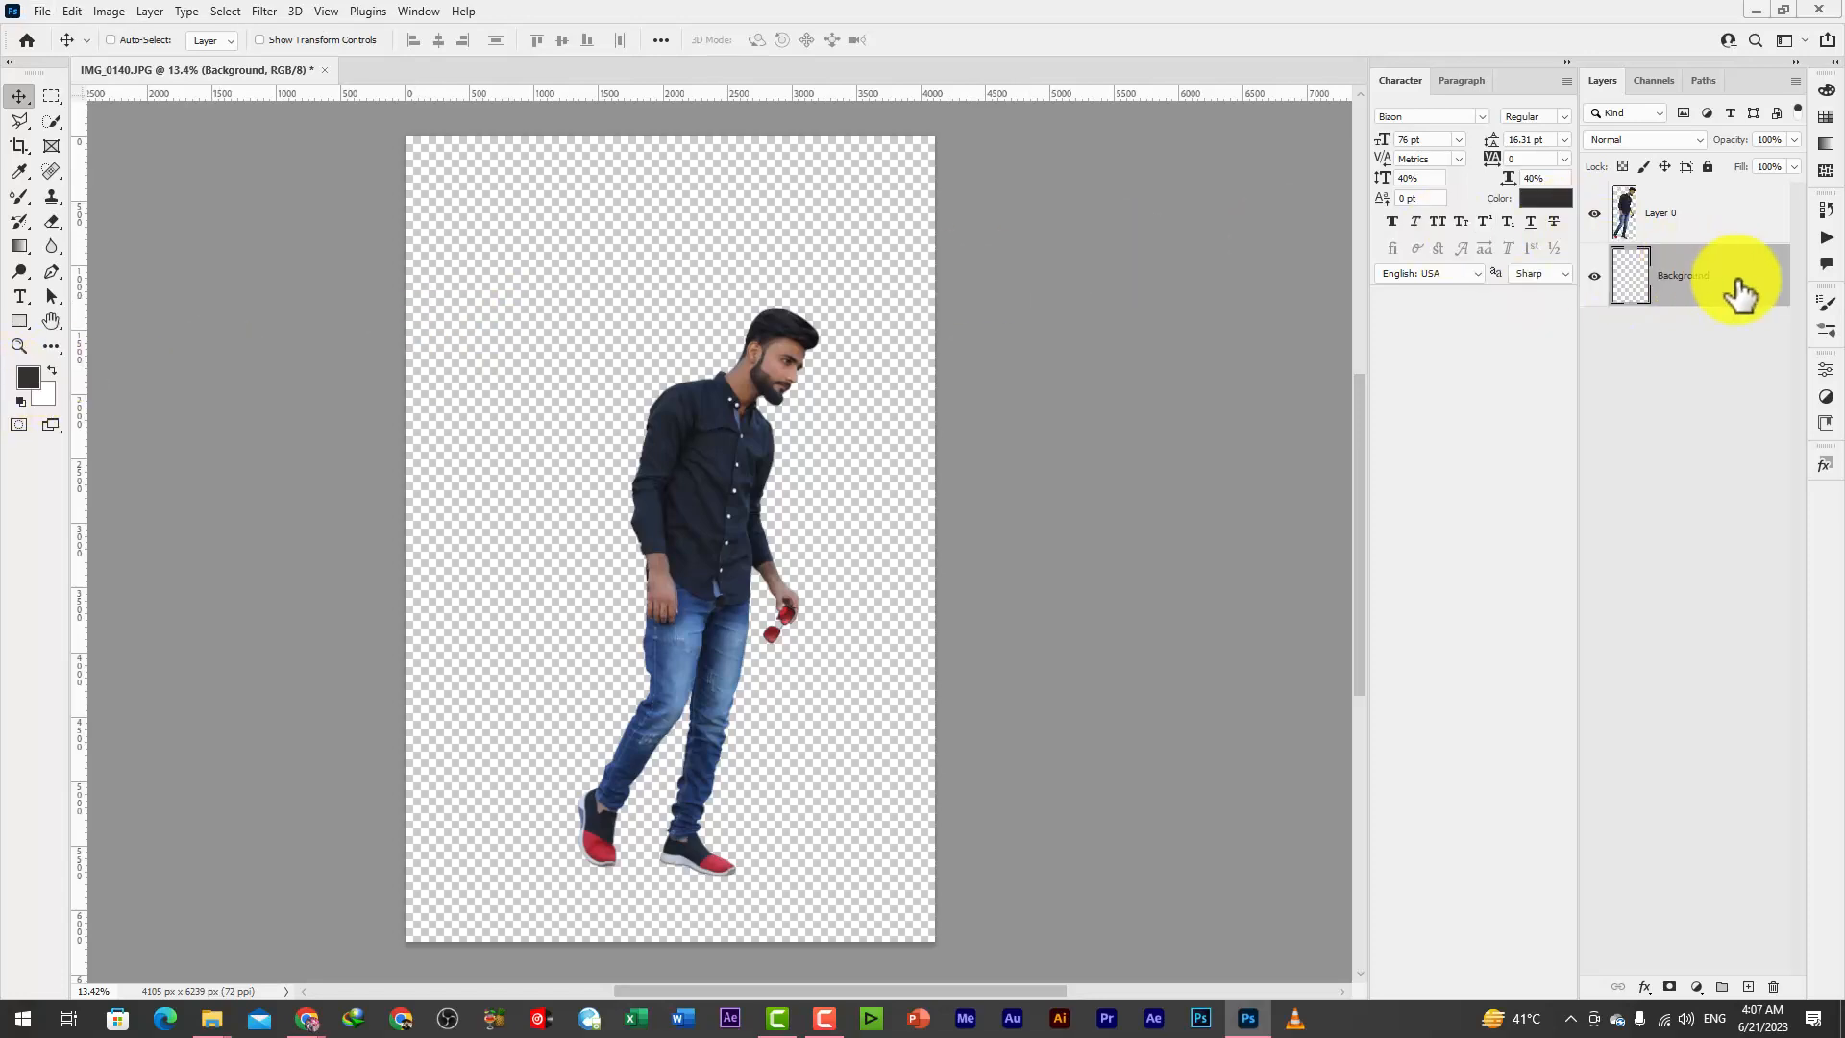
pyautogui.hotkey('ctrl', 'Delete')
# Scale the man on Layer 0 to about 109%, rotate him about -5.3°, and shift him slightly left and up
pyautogui.click(1709, 219)
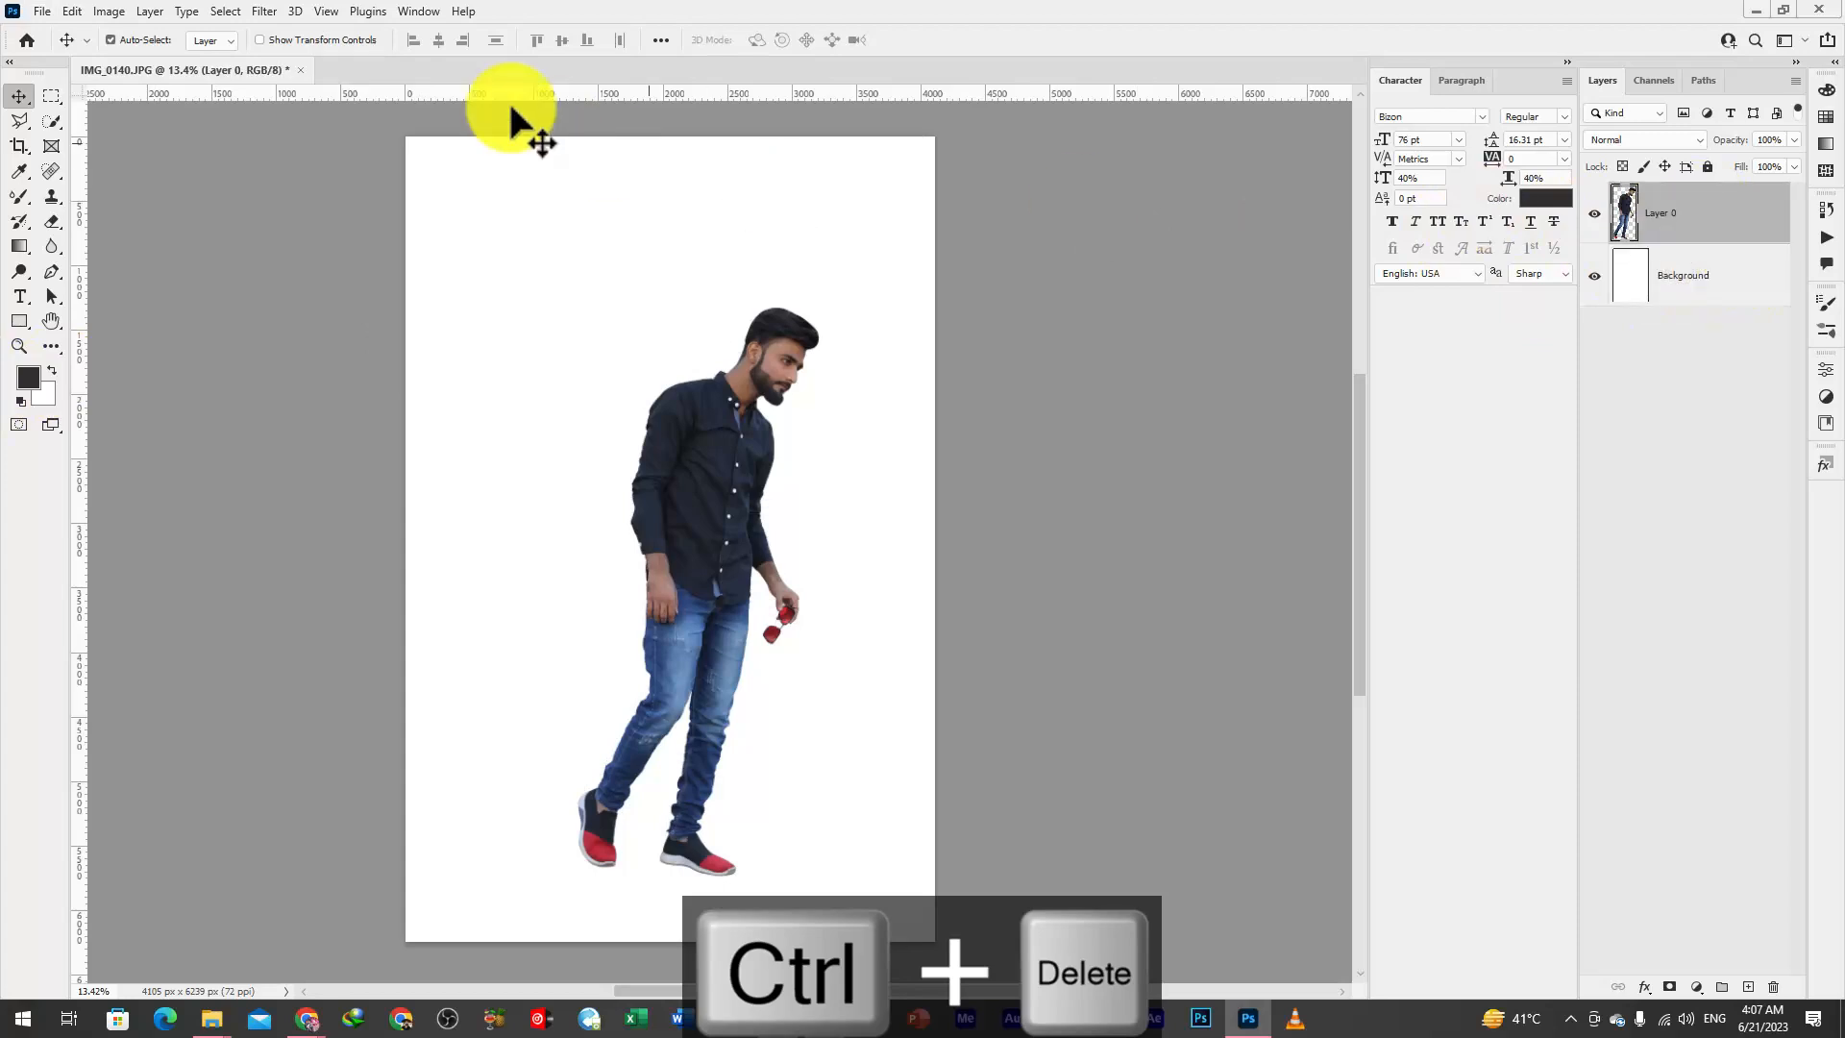
pyautogui.hotkey('ctrl', 't')
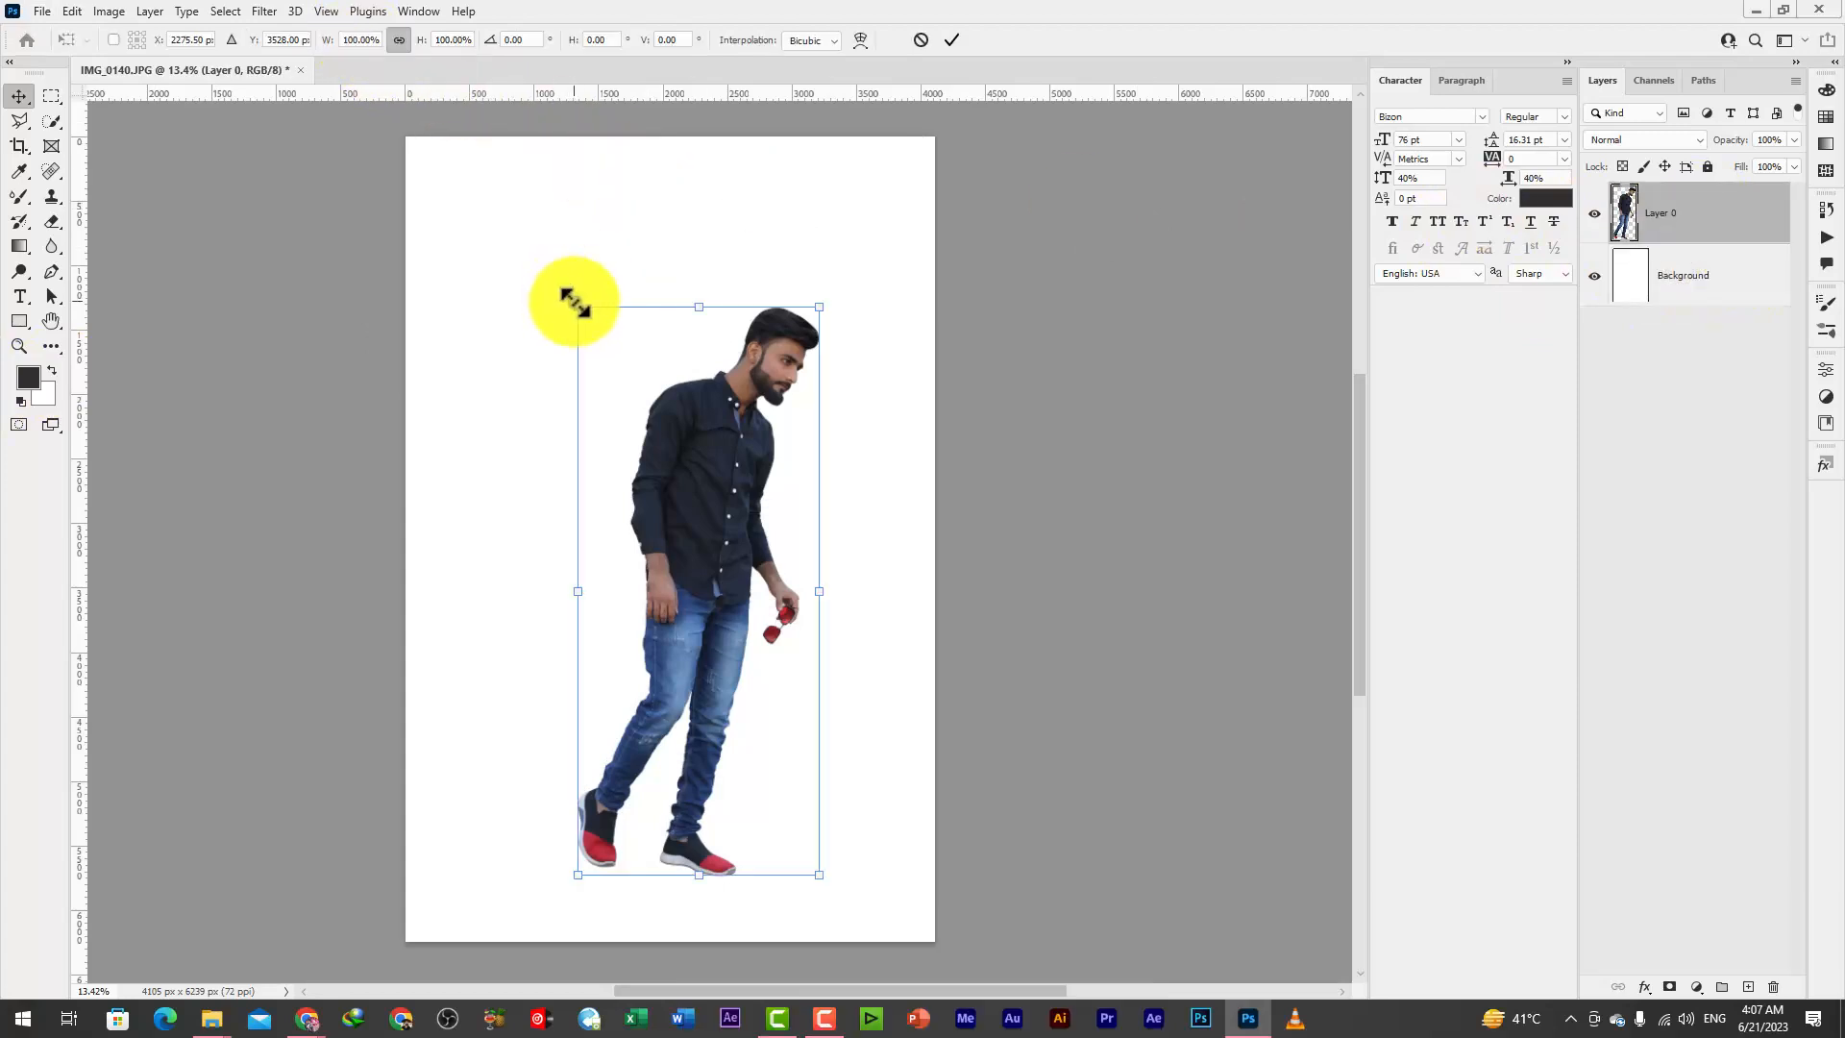
pyautogui.moveTo(572, 302); pyautogui.dragTo(551, 252)
pyautogui.moveTo(709, 198); pyautogui.dragTo(672, 195)
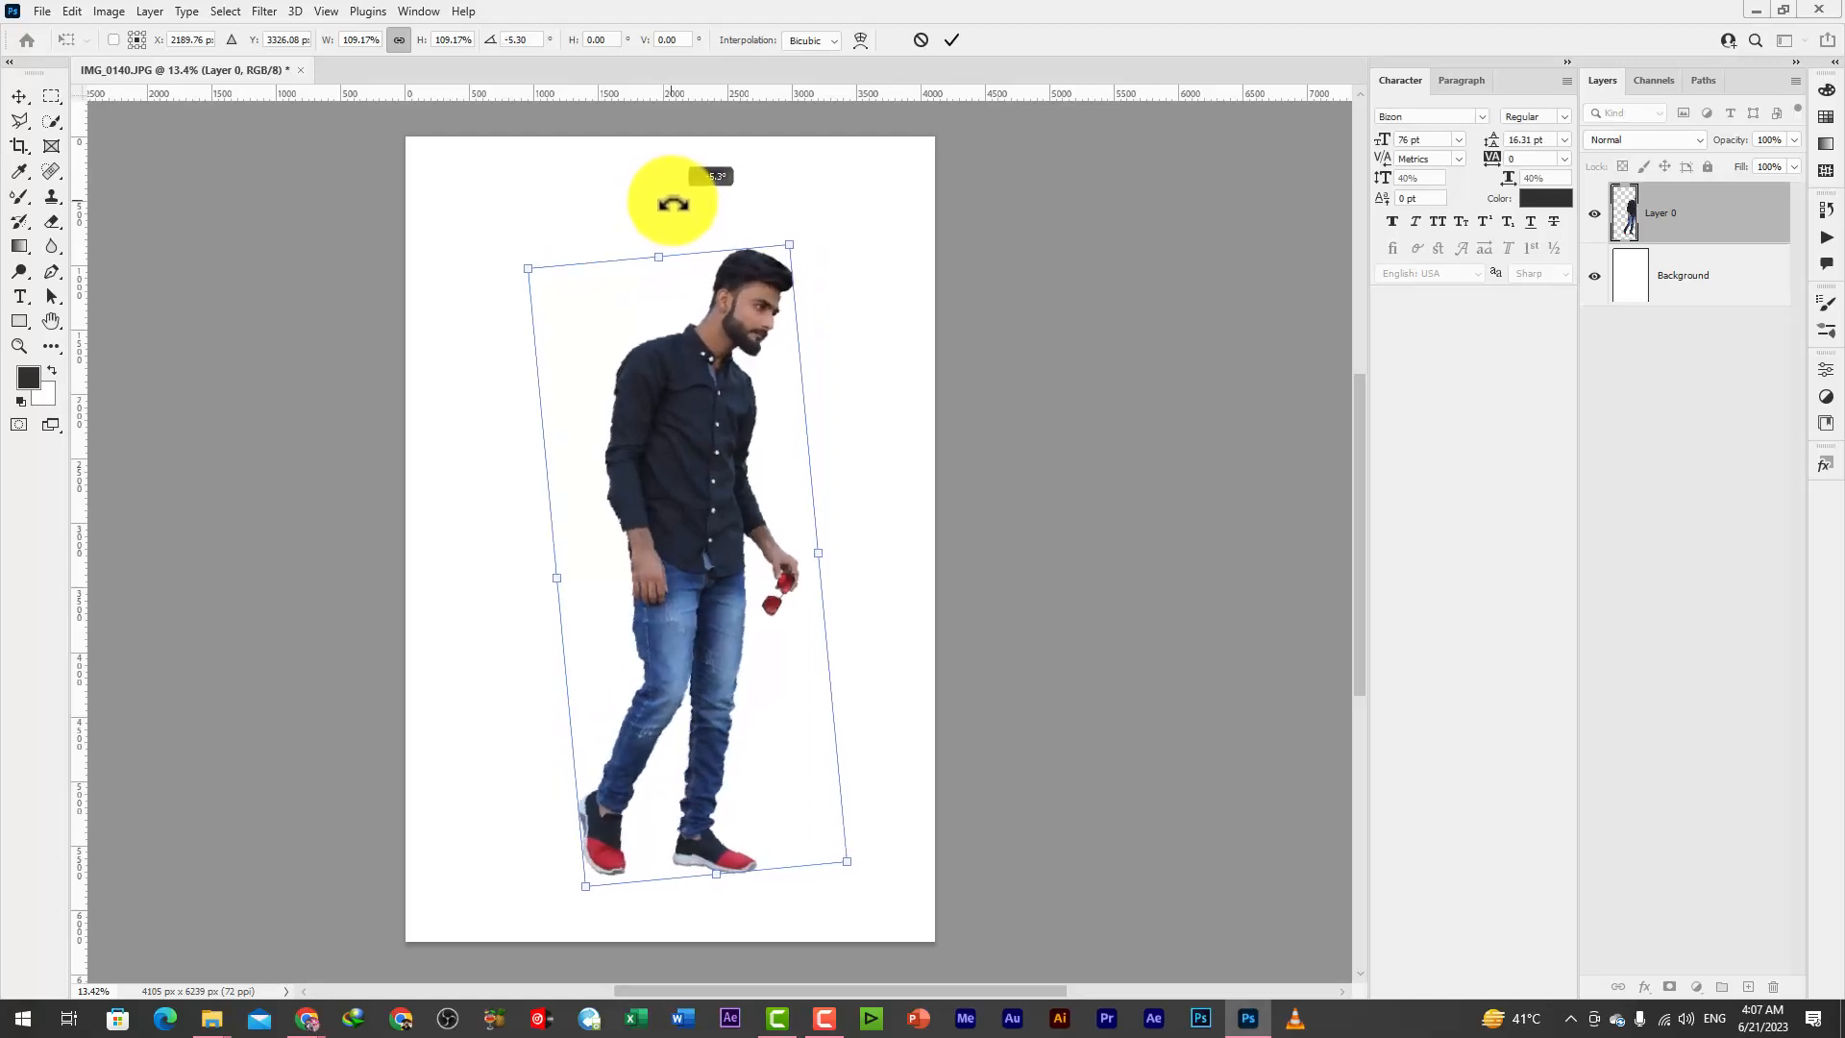
pyautogui.moveTo(672, 368)
pyautogui.mouseDown()
pyautogui.moveTo(649, 394)
pyautogui.moveTo(655, 363)
pyautogui.mouseUp()
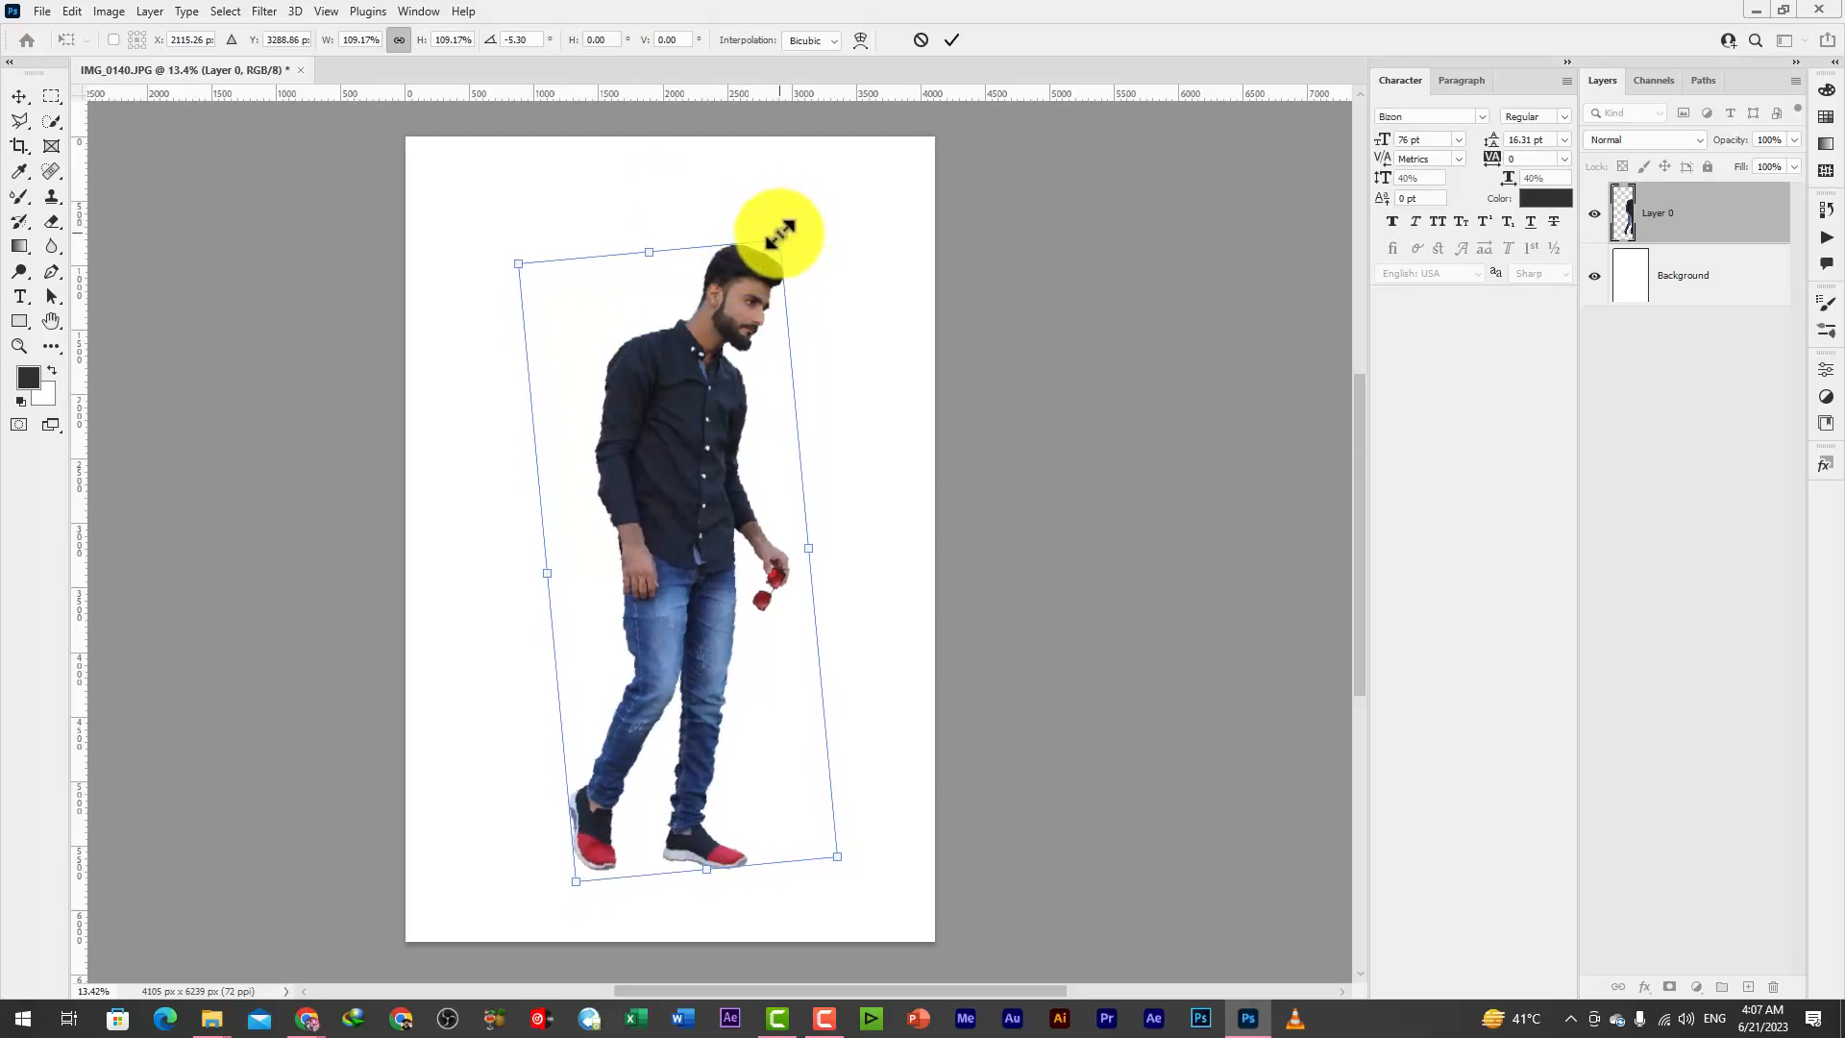
pyautogui.press('Return')
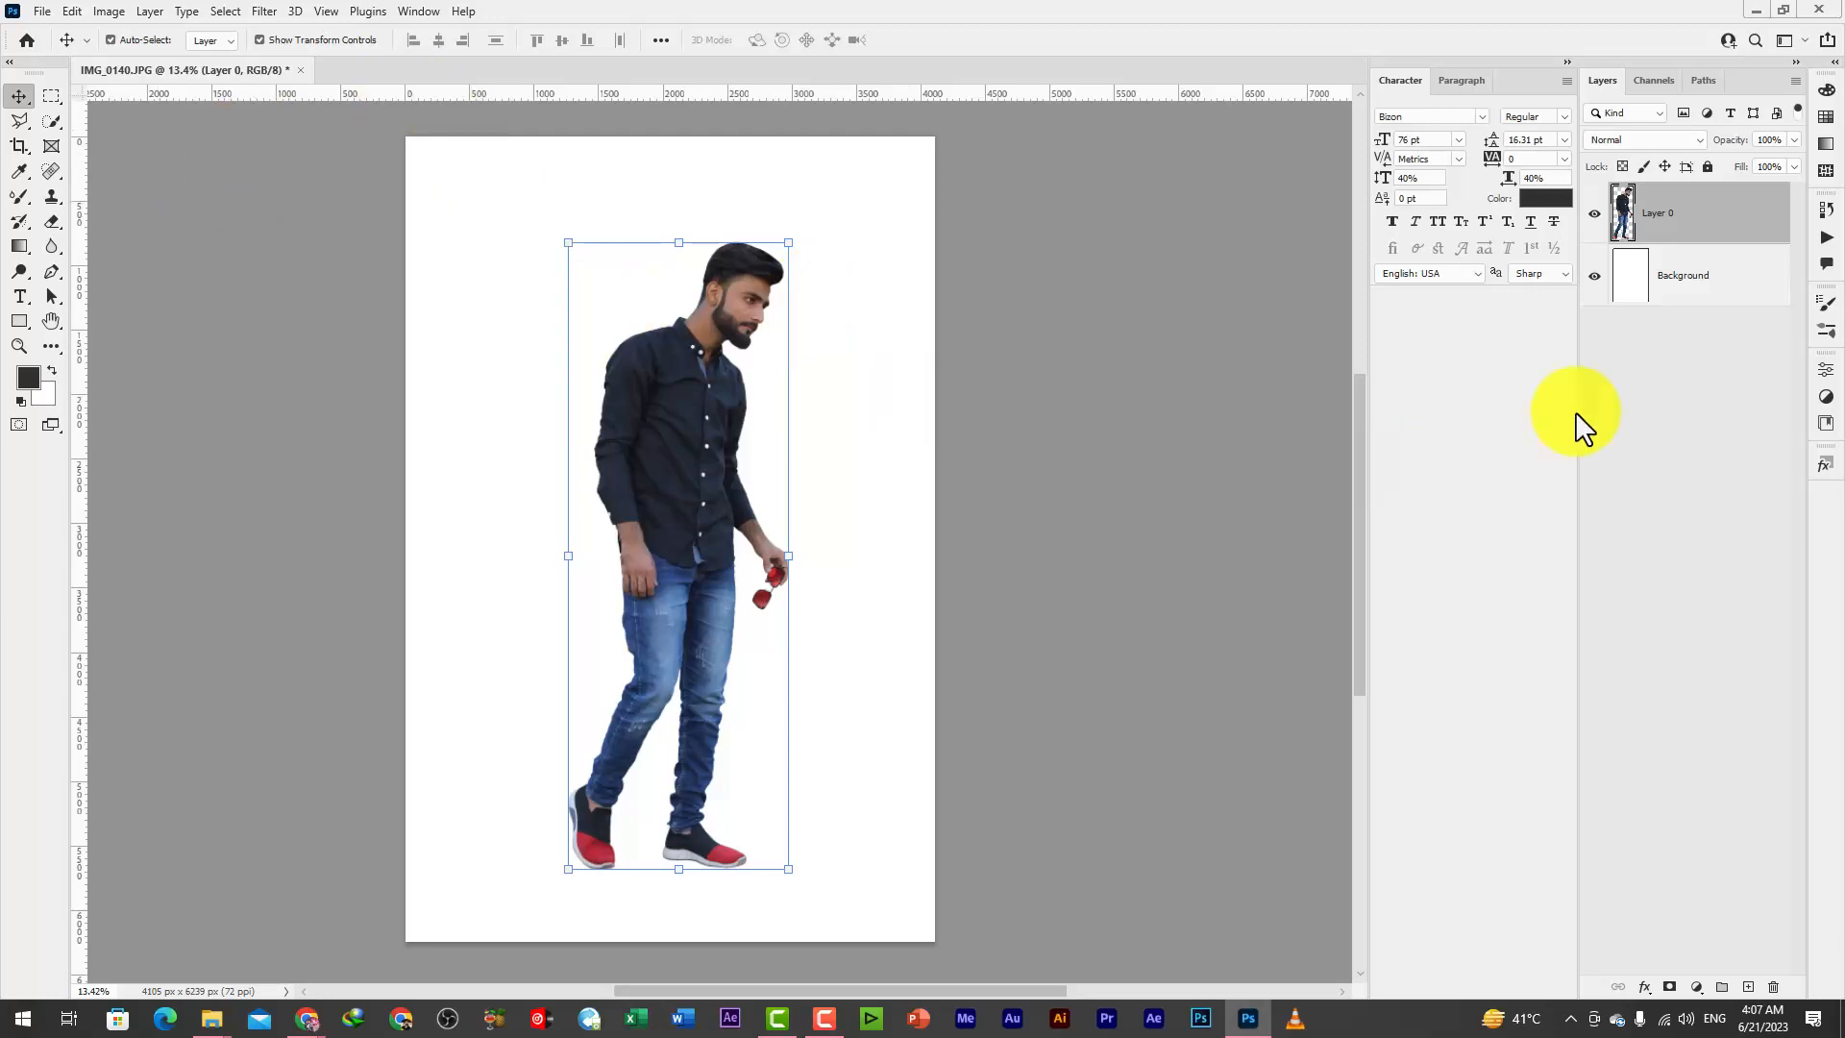
# Add an empty layer between the man and the white background and choose the Brush tool with a soft round tip
pyautogui.click(1720, 310)
pyautogui.click(1746, 986)
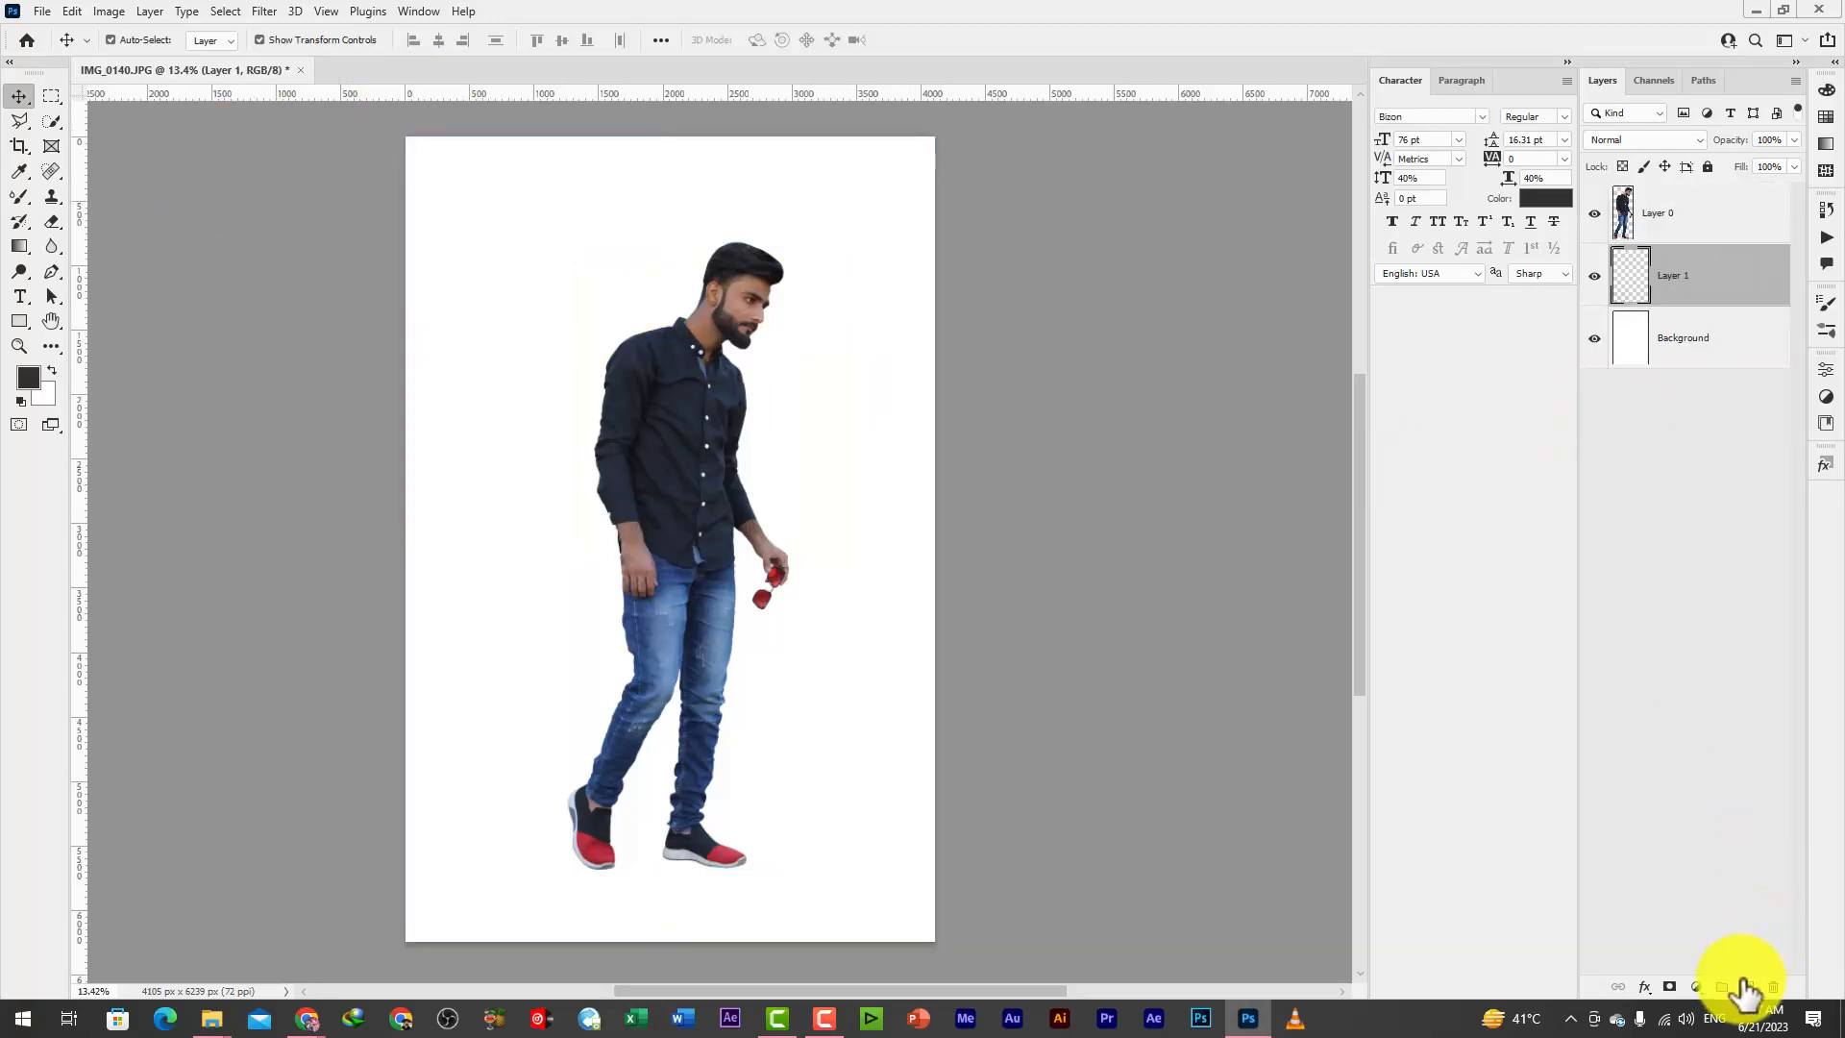
pyautogui.click(18, 196)
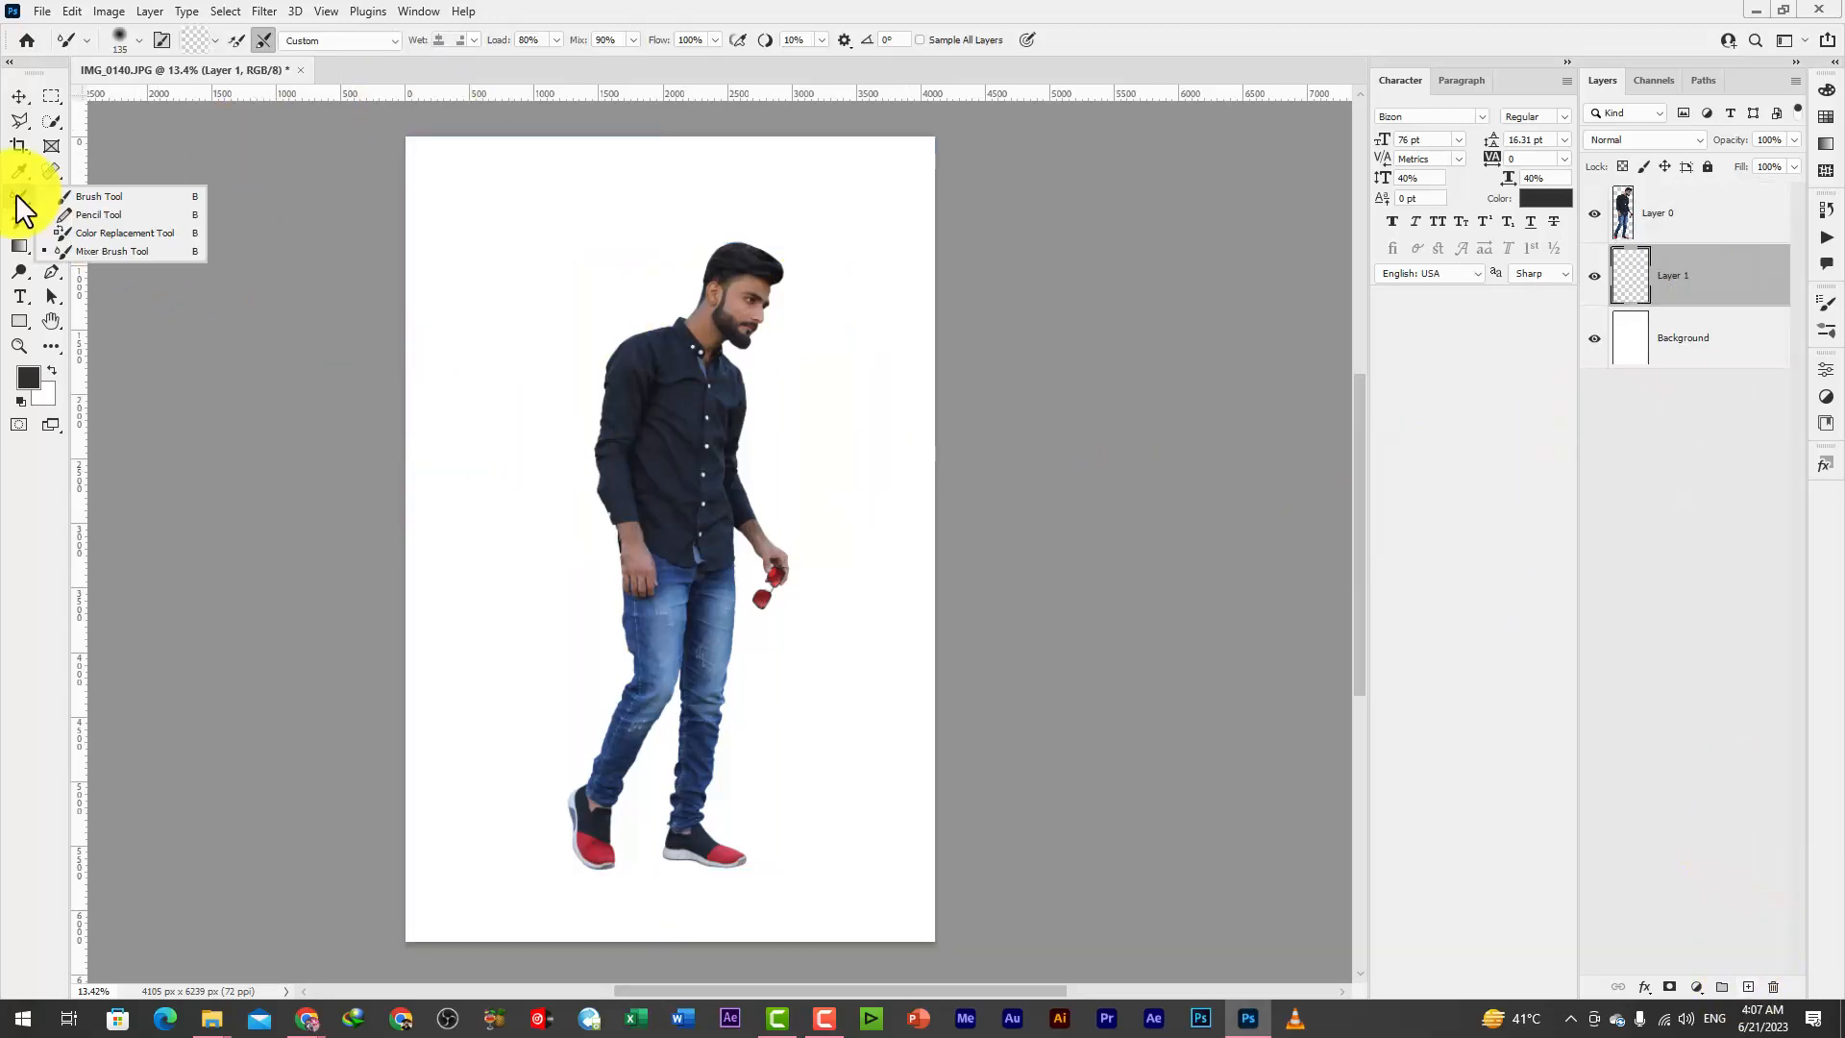
pyautogui.click(69, 197)
pyautogui.rightClick(529, 413)
pyautogui.click(574, 555)
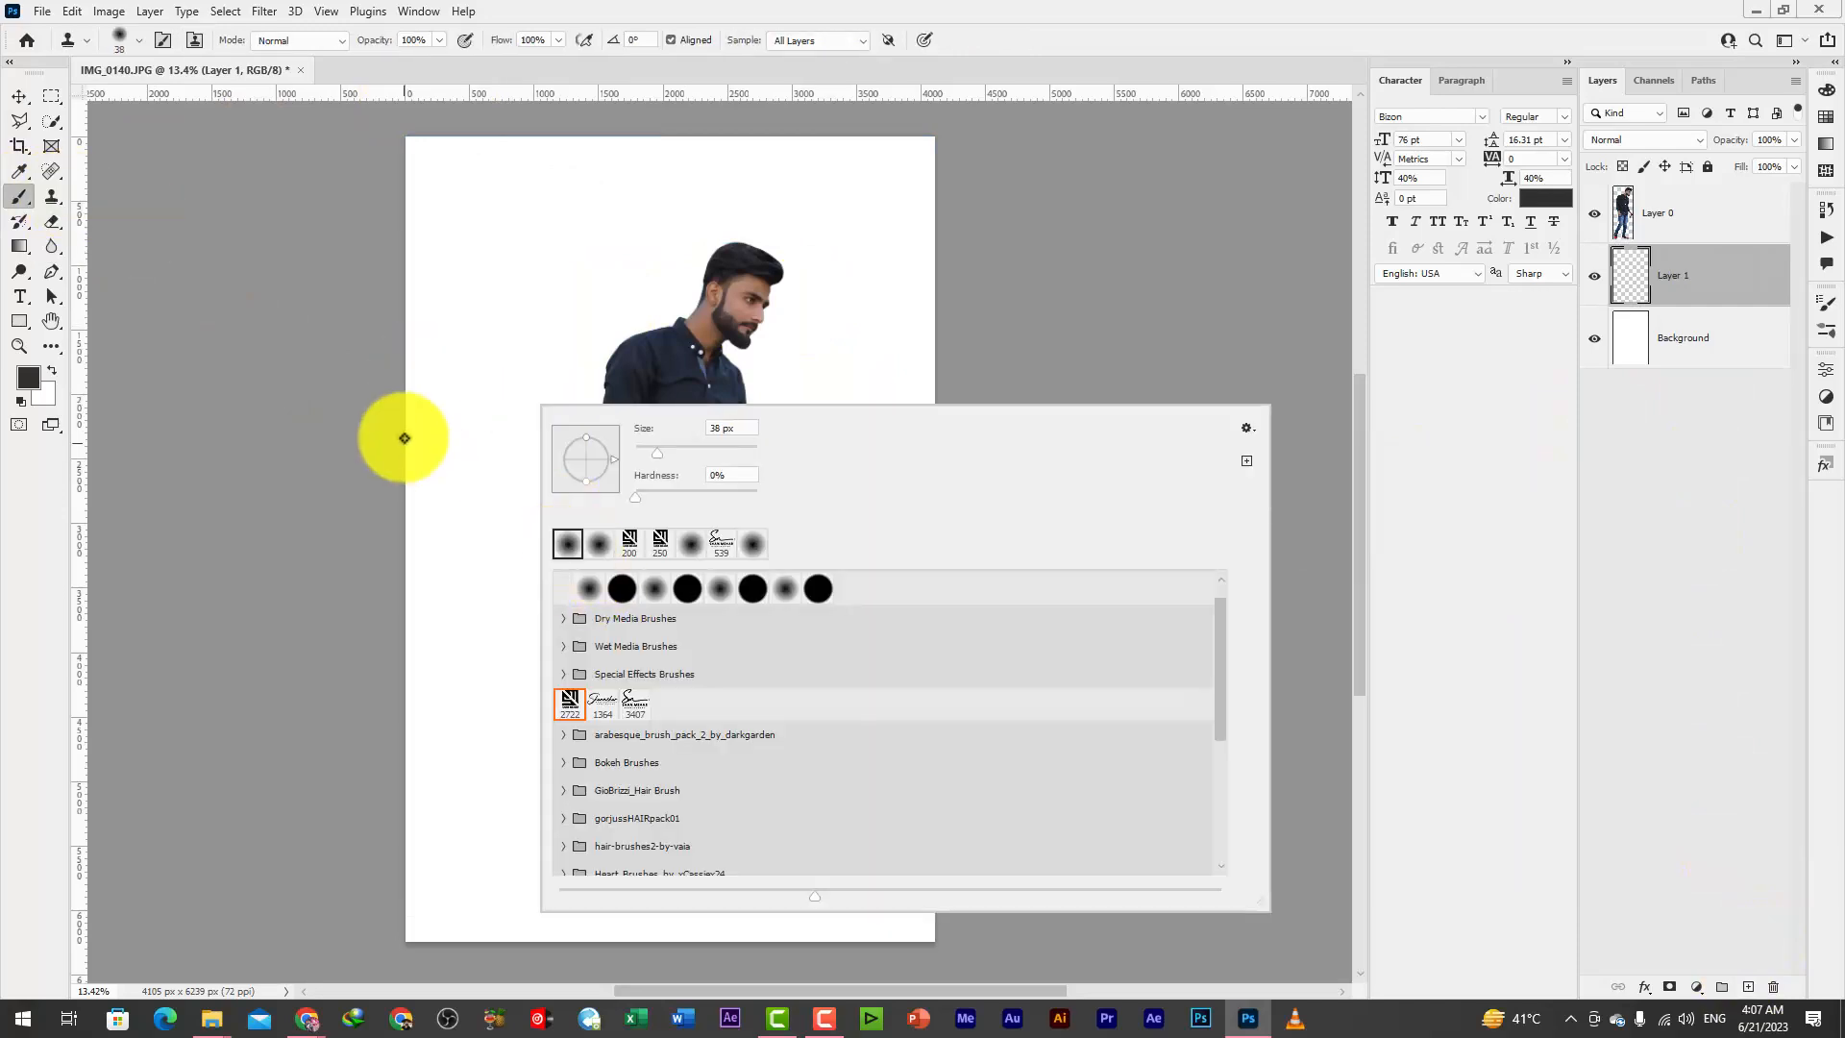
pyautogui.press('s')
pyautogui.moveTo(473, 372); pyautogui.dragTo(499, 383)
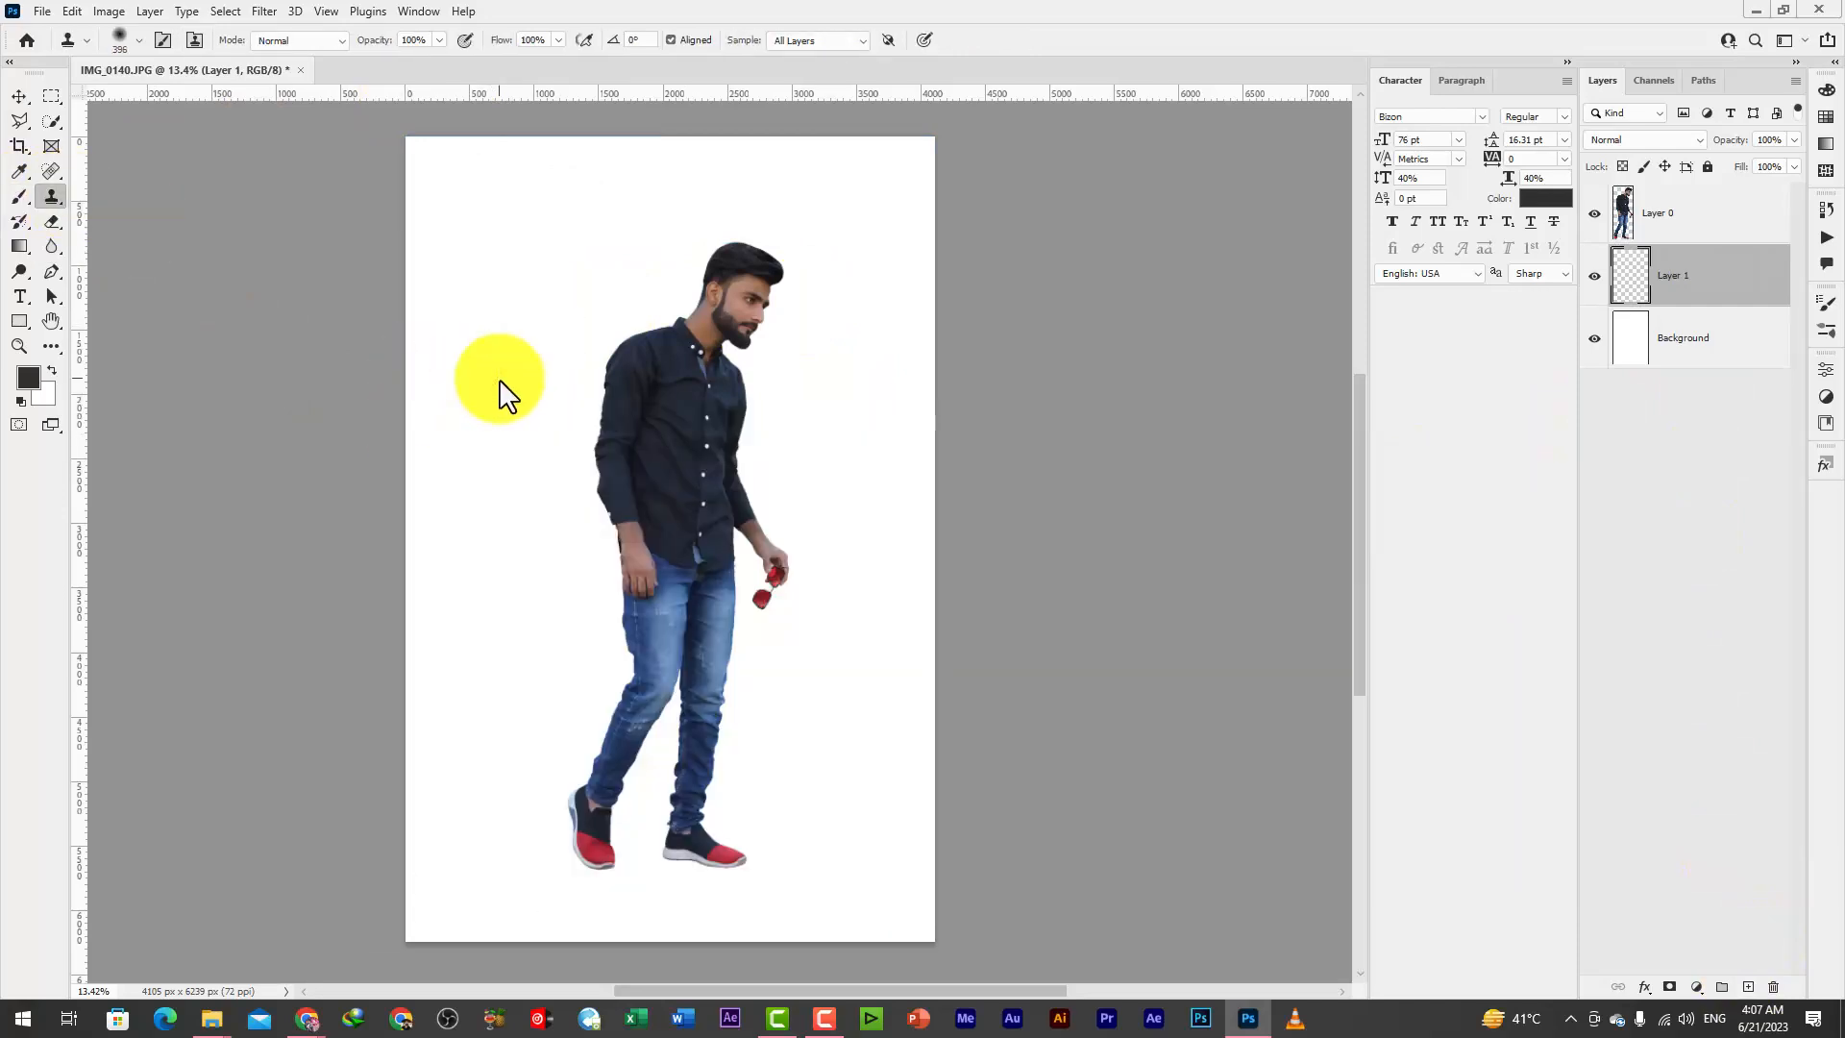
pyautogui.scroll(5, 637, 873)
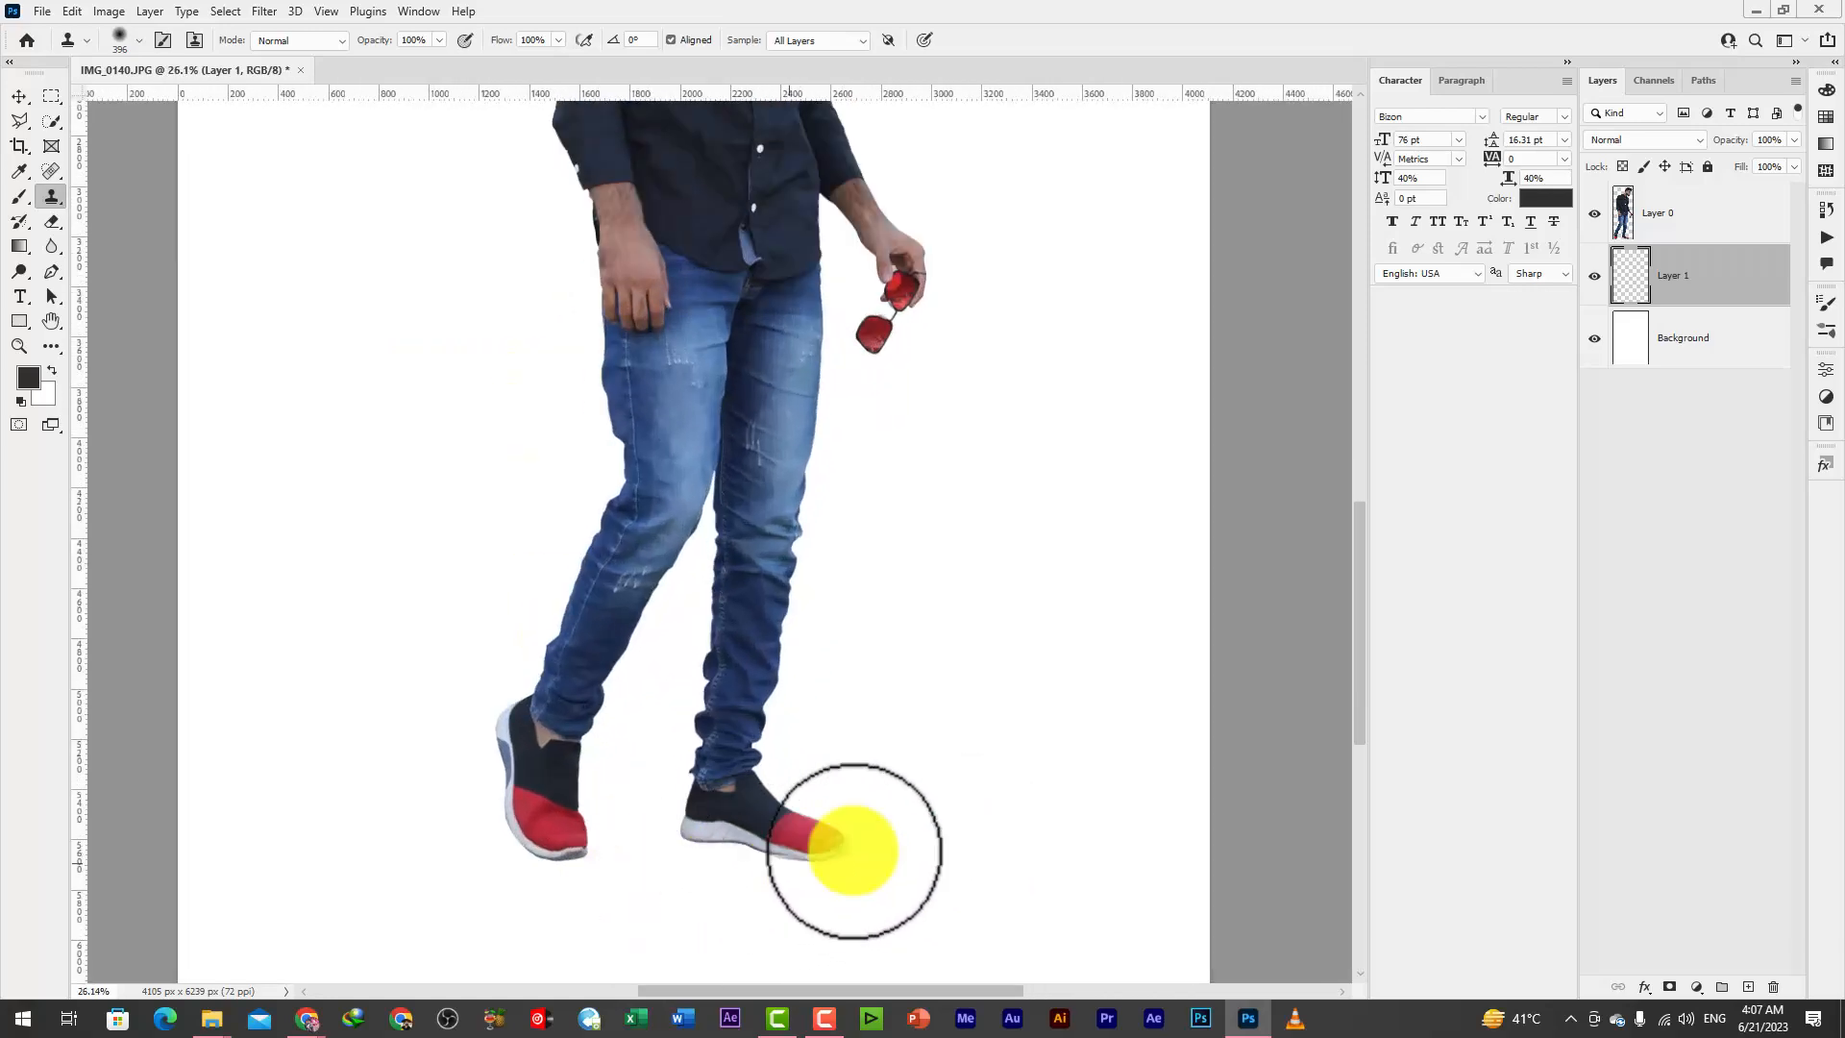
# Paint a single soft dark dab with a 200 px, 0% hardness brush on the empty white area beside the man's leg
pyautogui.click(20, 197)
pyautogui.rightClick(626, 478)
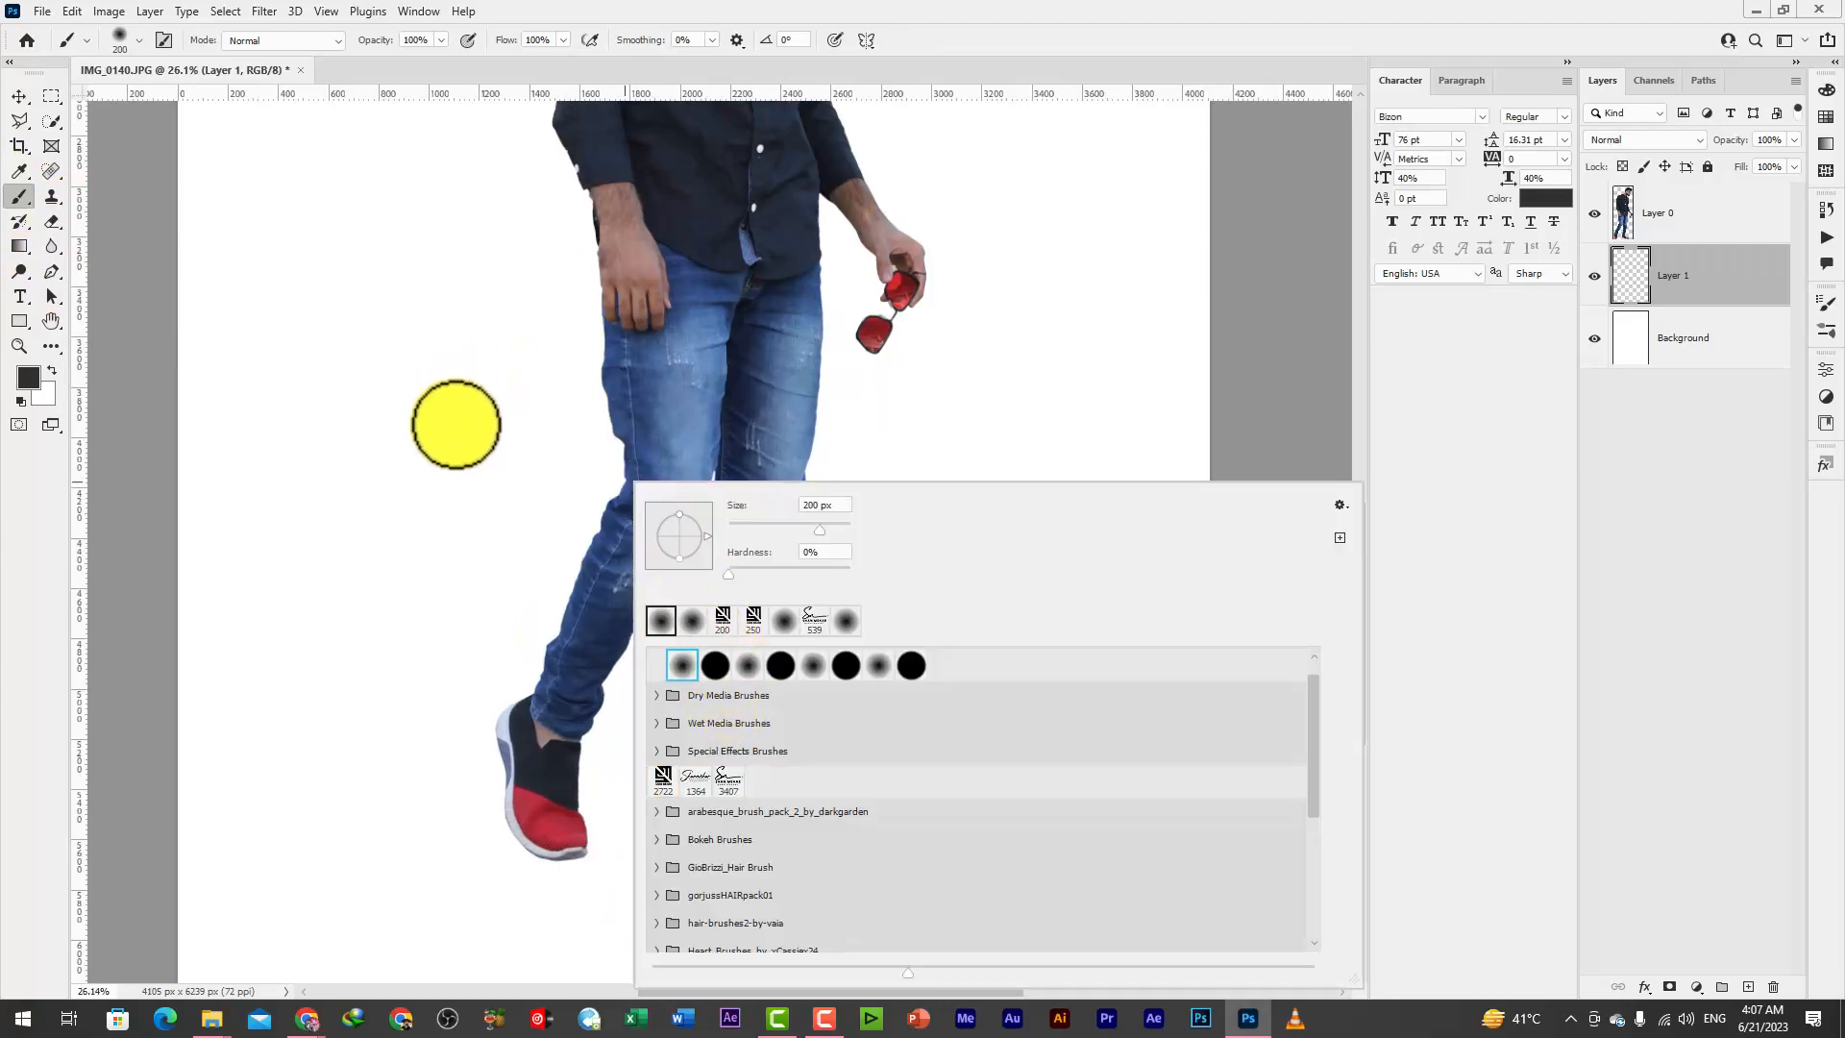
pyautogui.click(455, 422)
# Transform the dab to about 221% width and 19% height and place it beneath the rear shoe's toe as a flat shadow
pyautogui.click(20, 97)
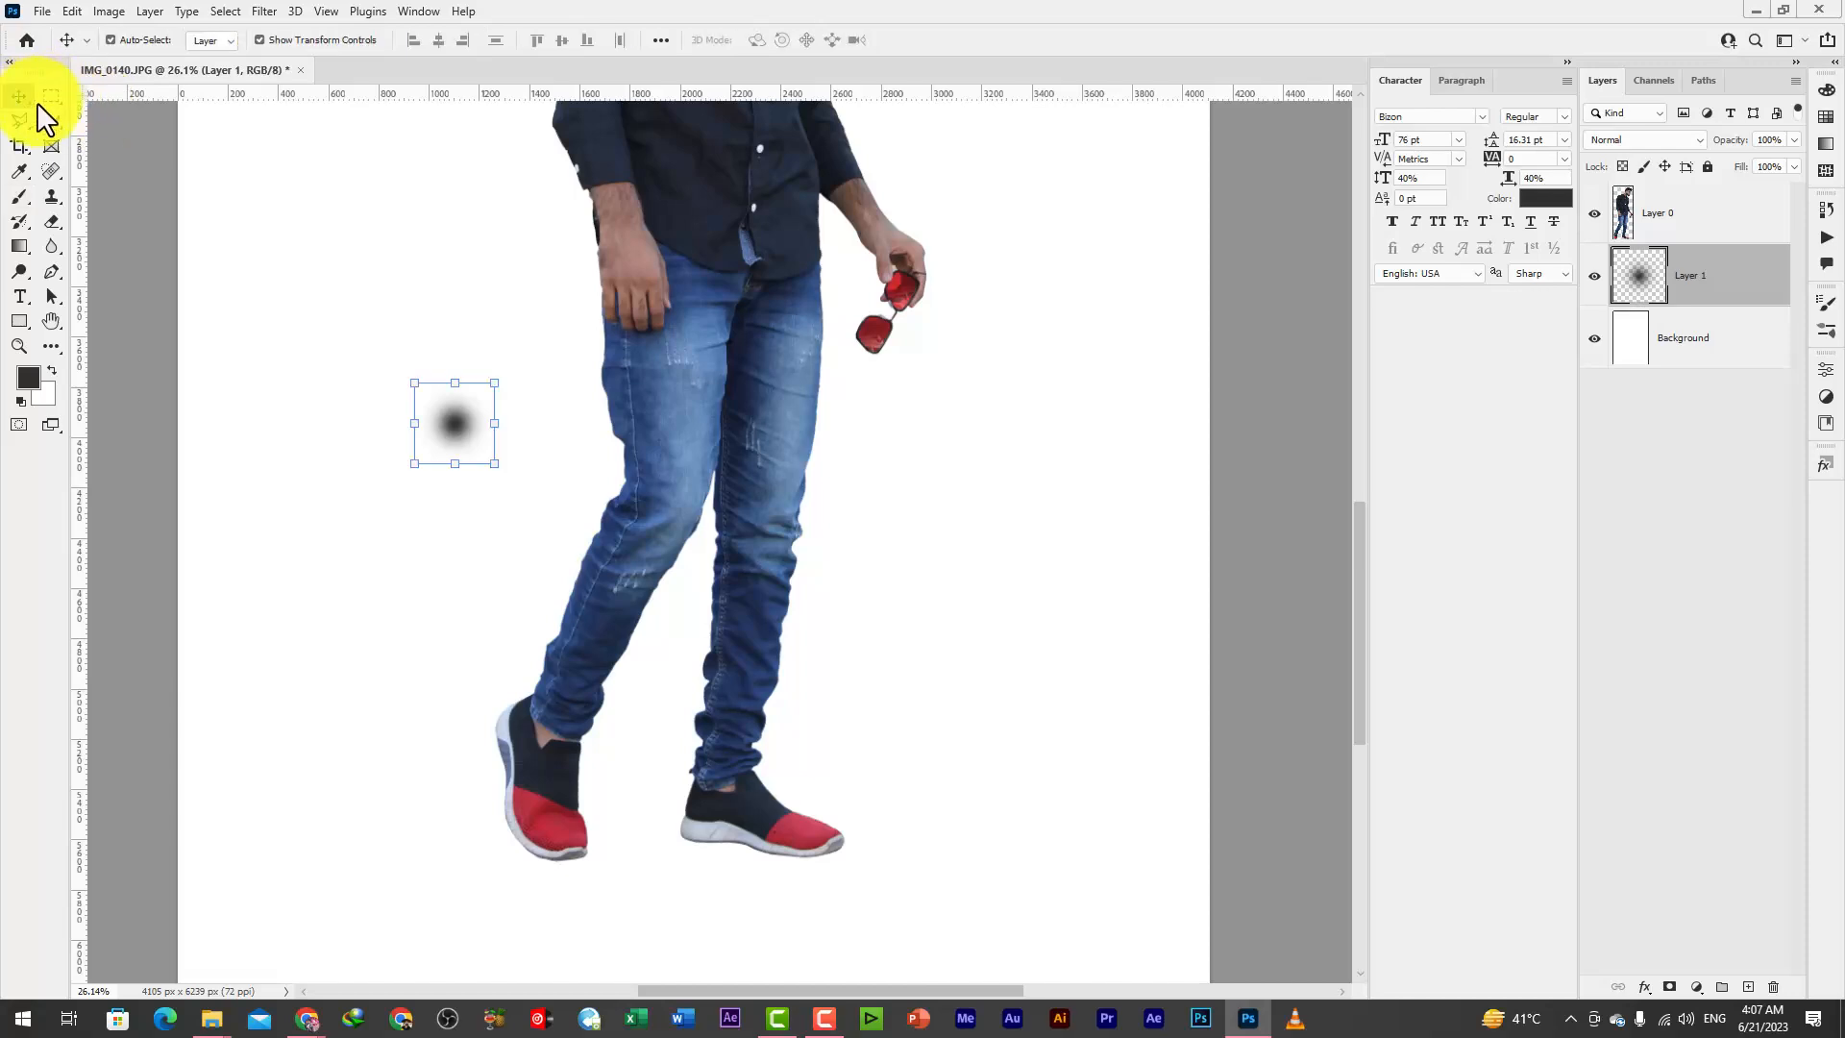
pyautogui.moveTo(495, 423)
pyautogui.mouseDown()
pyautogui.moveTo(594, 423)
pyautogui.moveTo(502, 400)
pyautogui.moveTo(515, 419)
pyautogui.mouseUp()
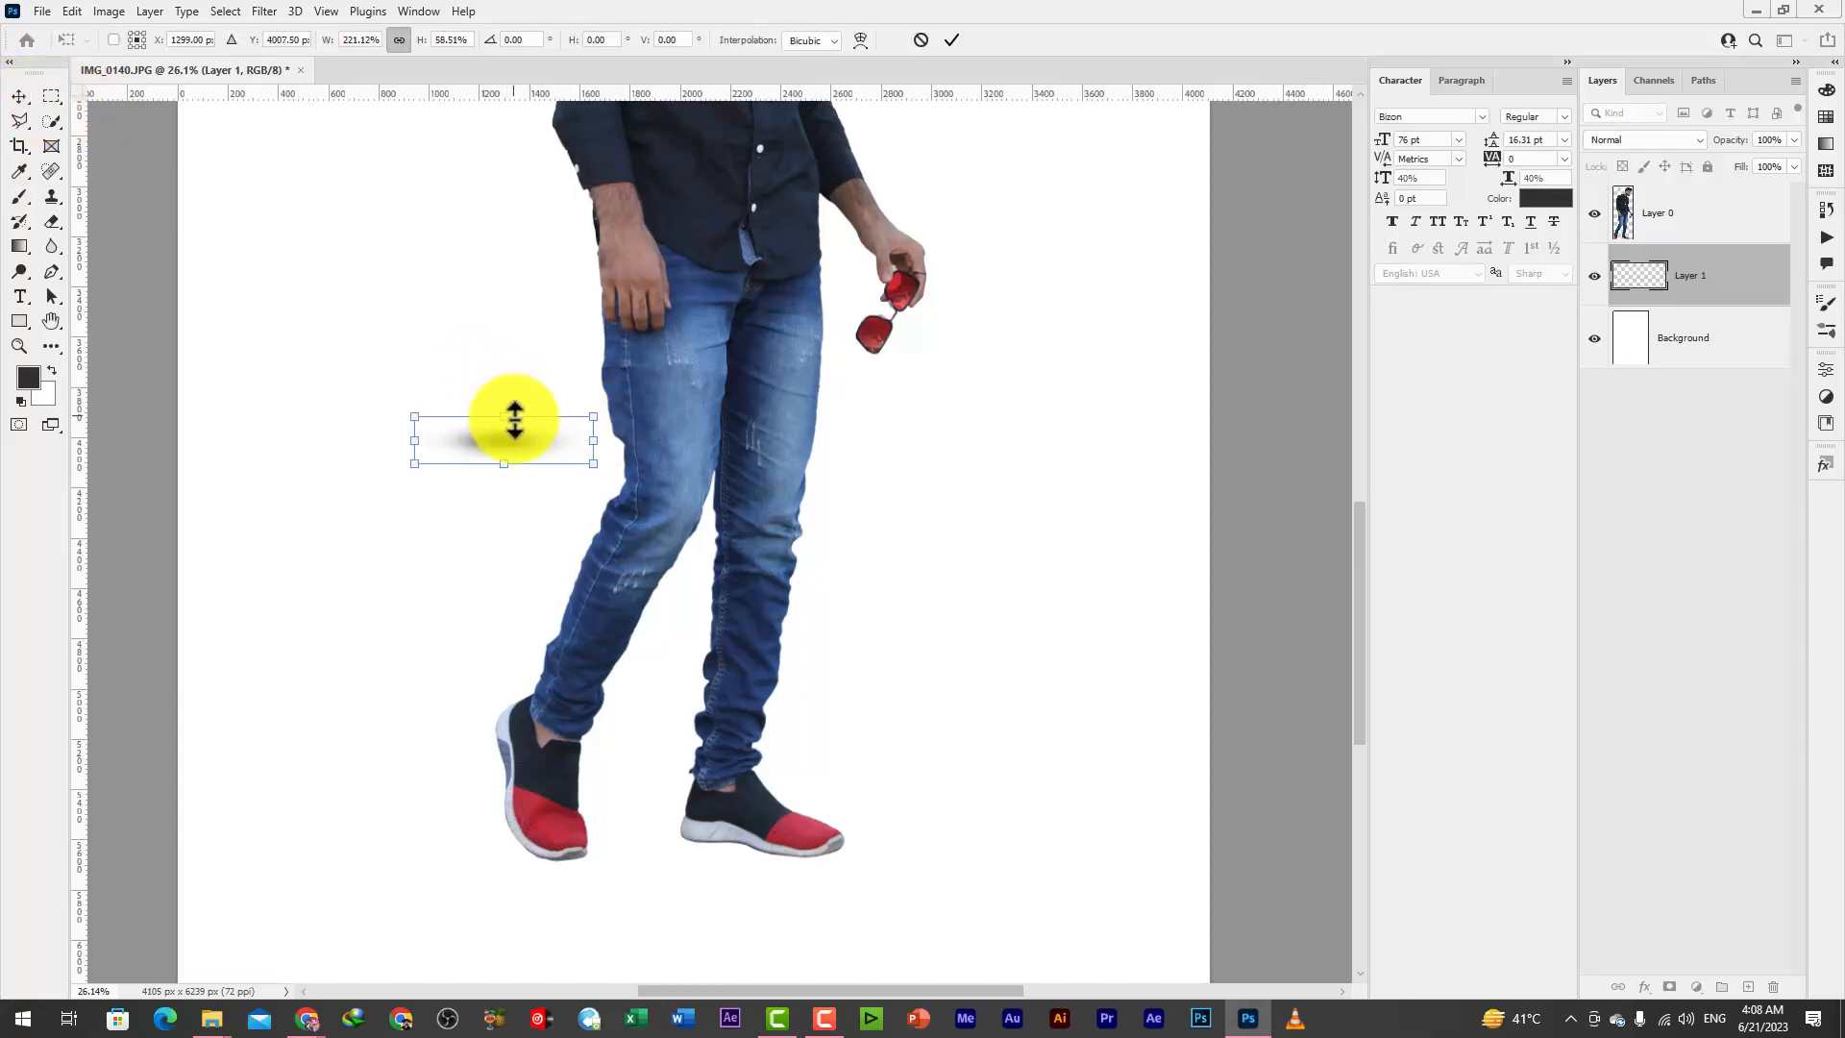
pyautogui.moveTo(607, 517); pyautogui.dragTo(548, 872)
pyautogui.scroll(4, 548, 872)
pyautogui.scroll(2, 567, 882)
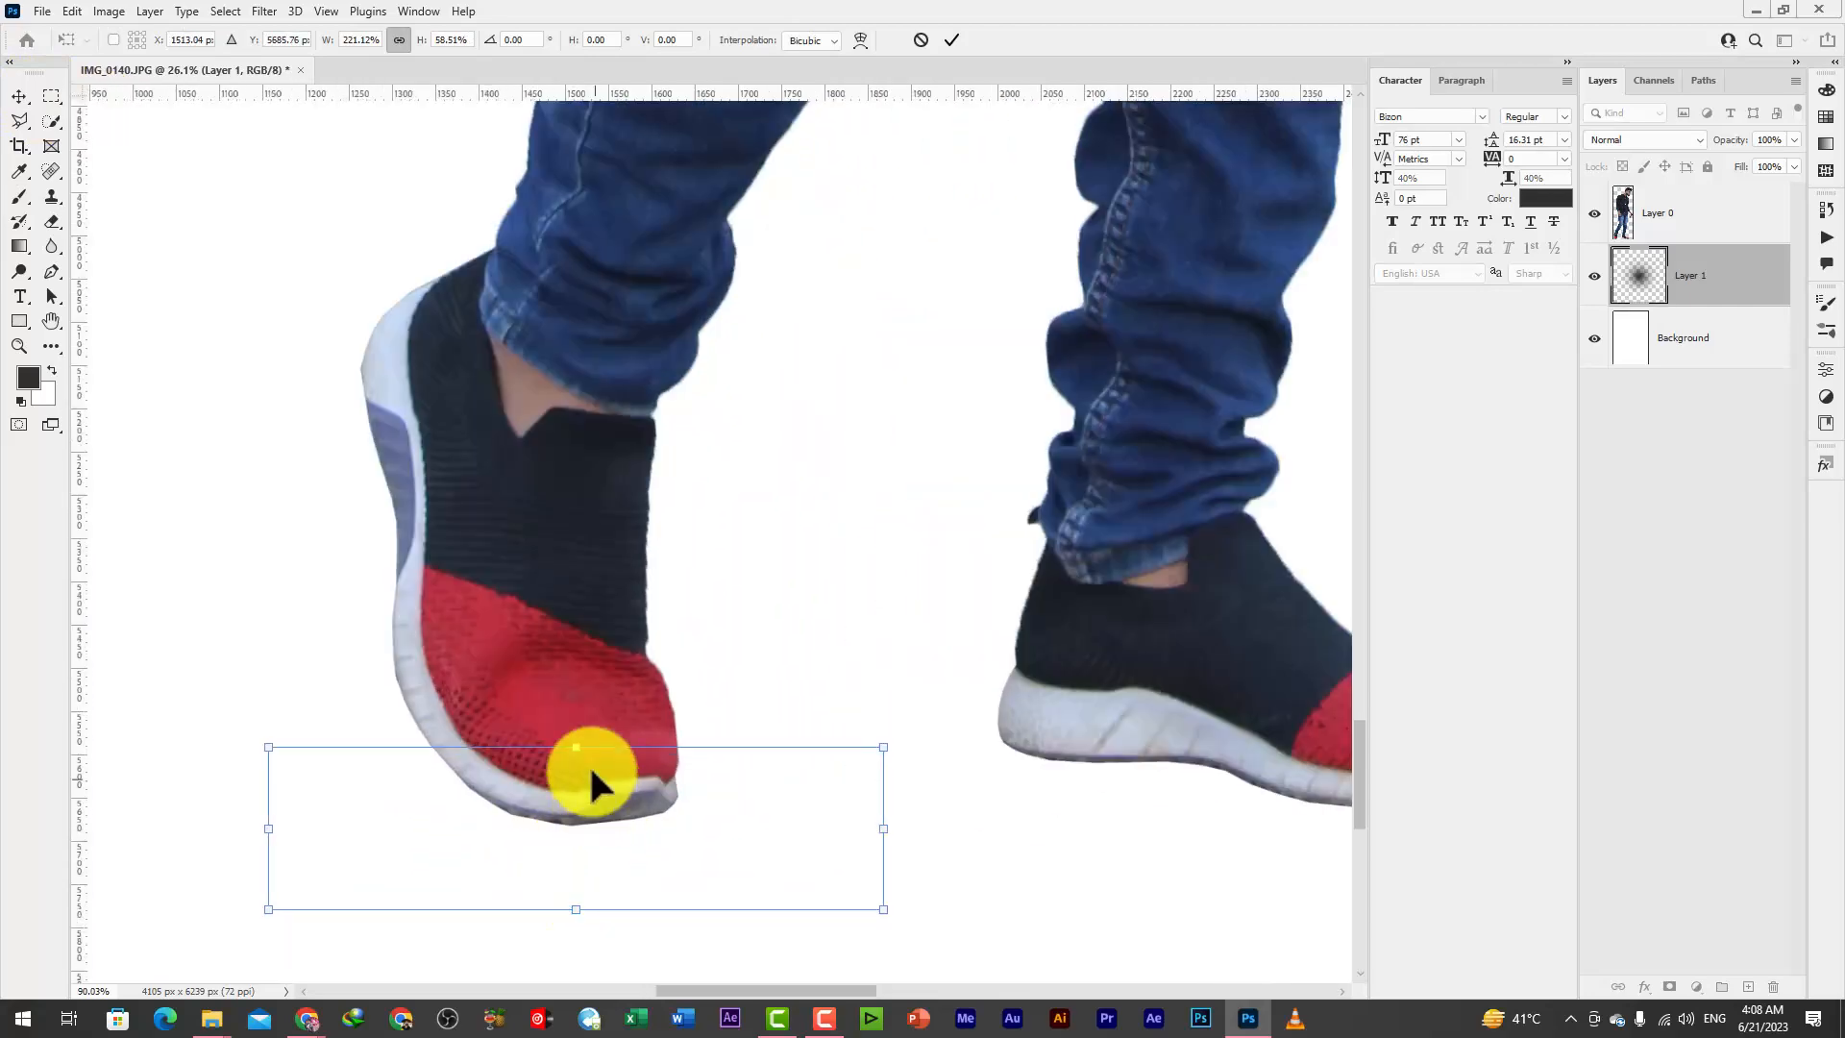
pyautogui.moveTo(583, 747); pyautogui.dragTo(647, 827)
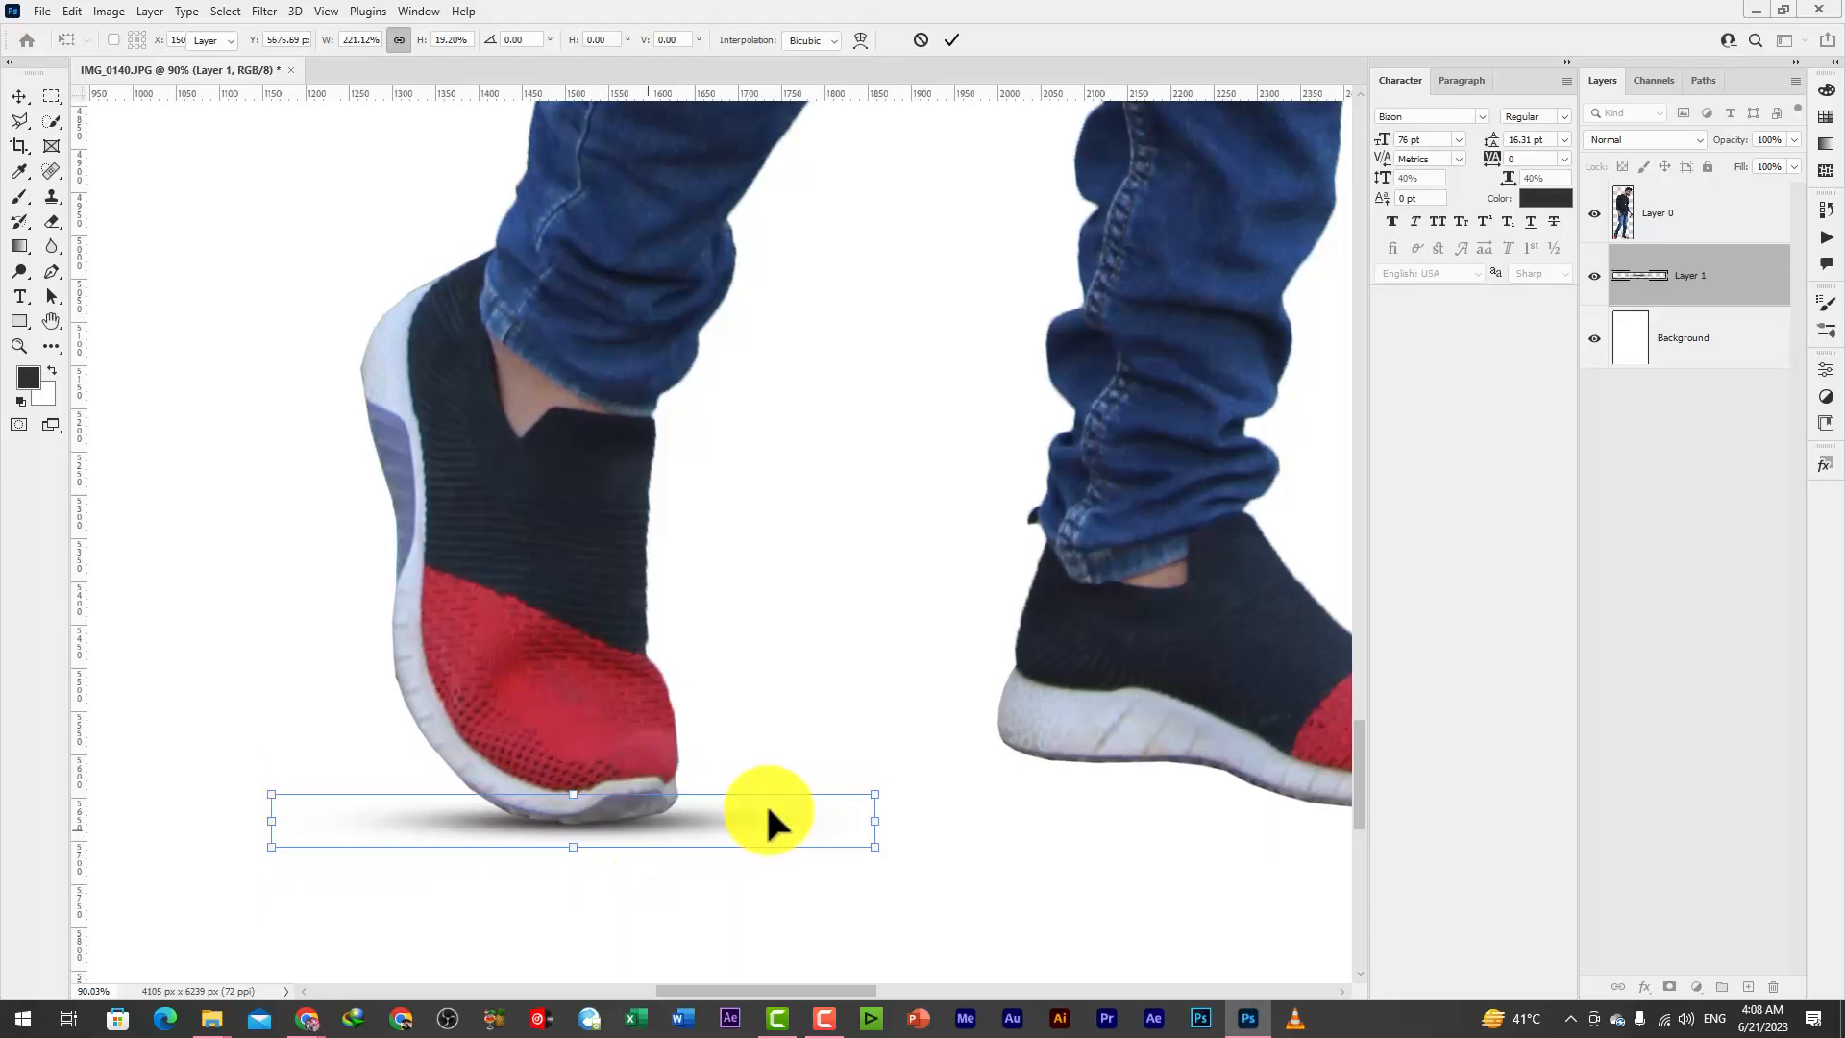
# Narrow the rear shoe's shadow to about 92% width and 85% height and slant it about -1.5° along the sole
pyautogui.moveTo(873, 821); pyautogui.dragTo(832, 819)
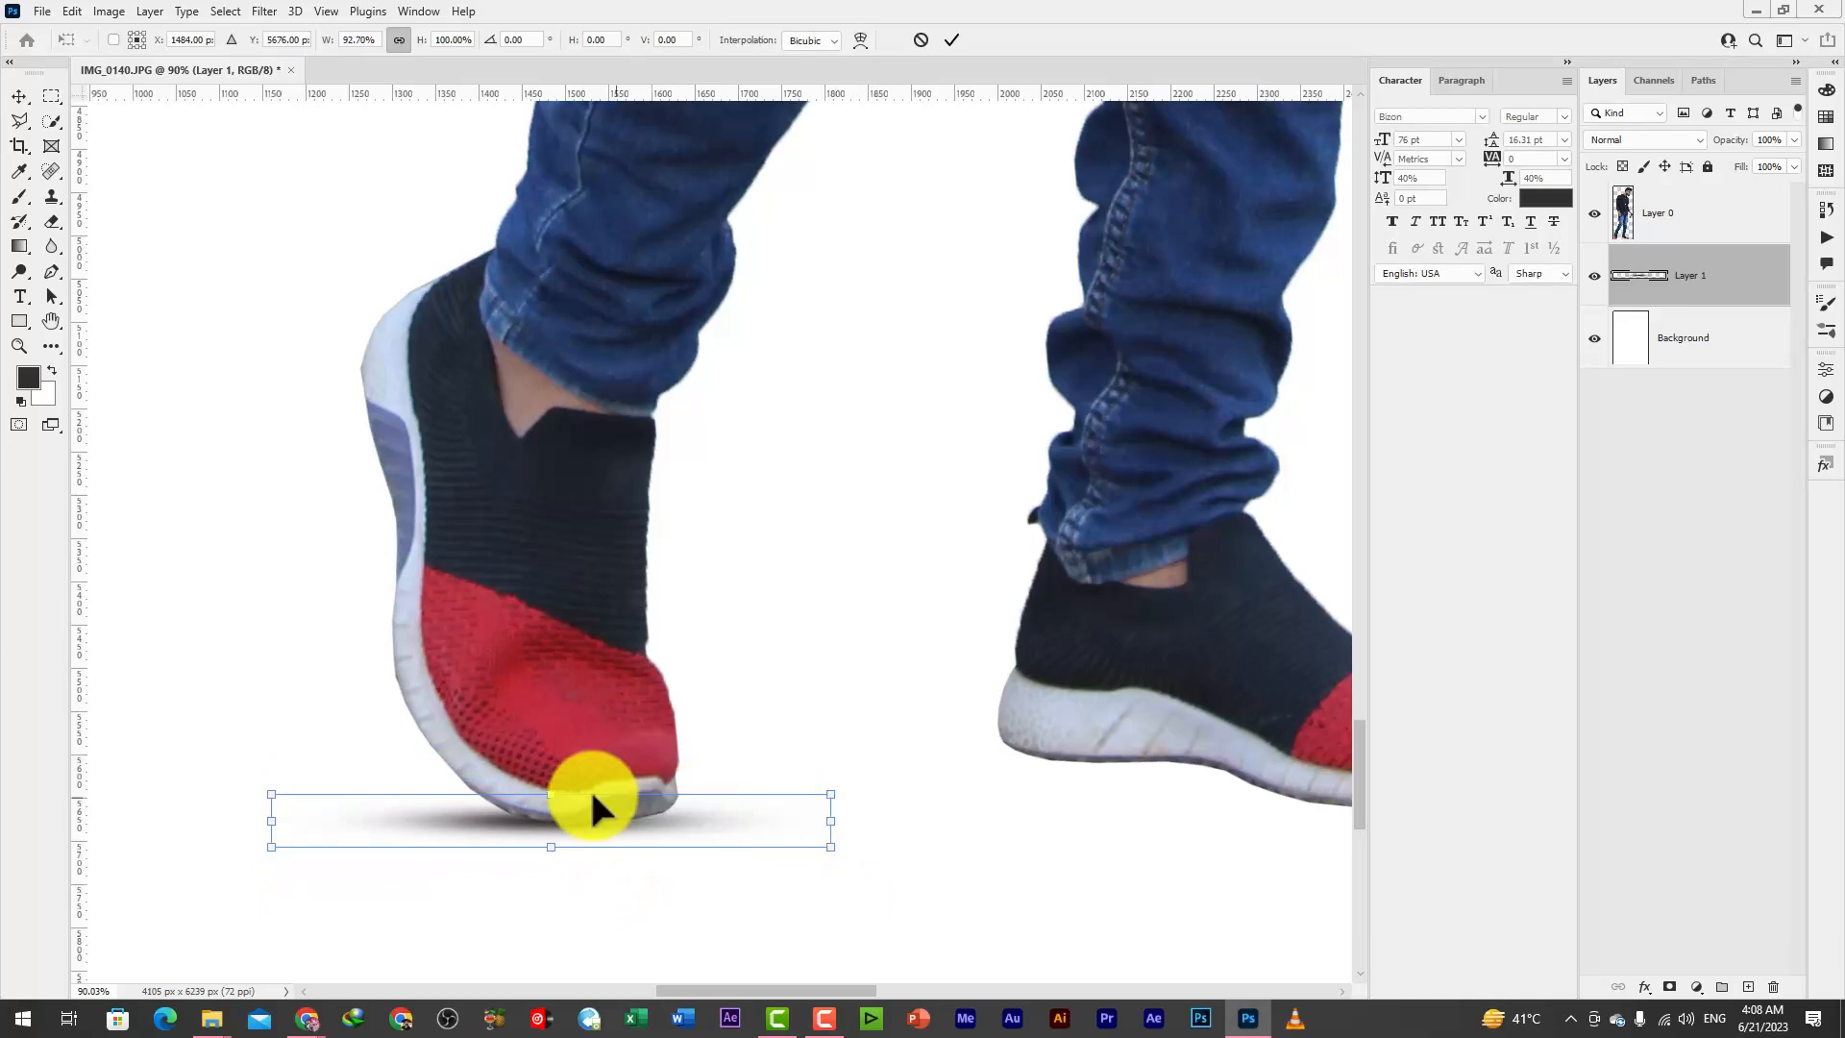
pyautogui.scroll(2, 593, 803)
pyautogui.moveTo(567, 795); pyautogui.dragTo(697, 832)
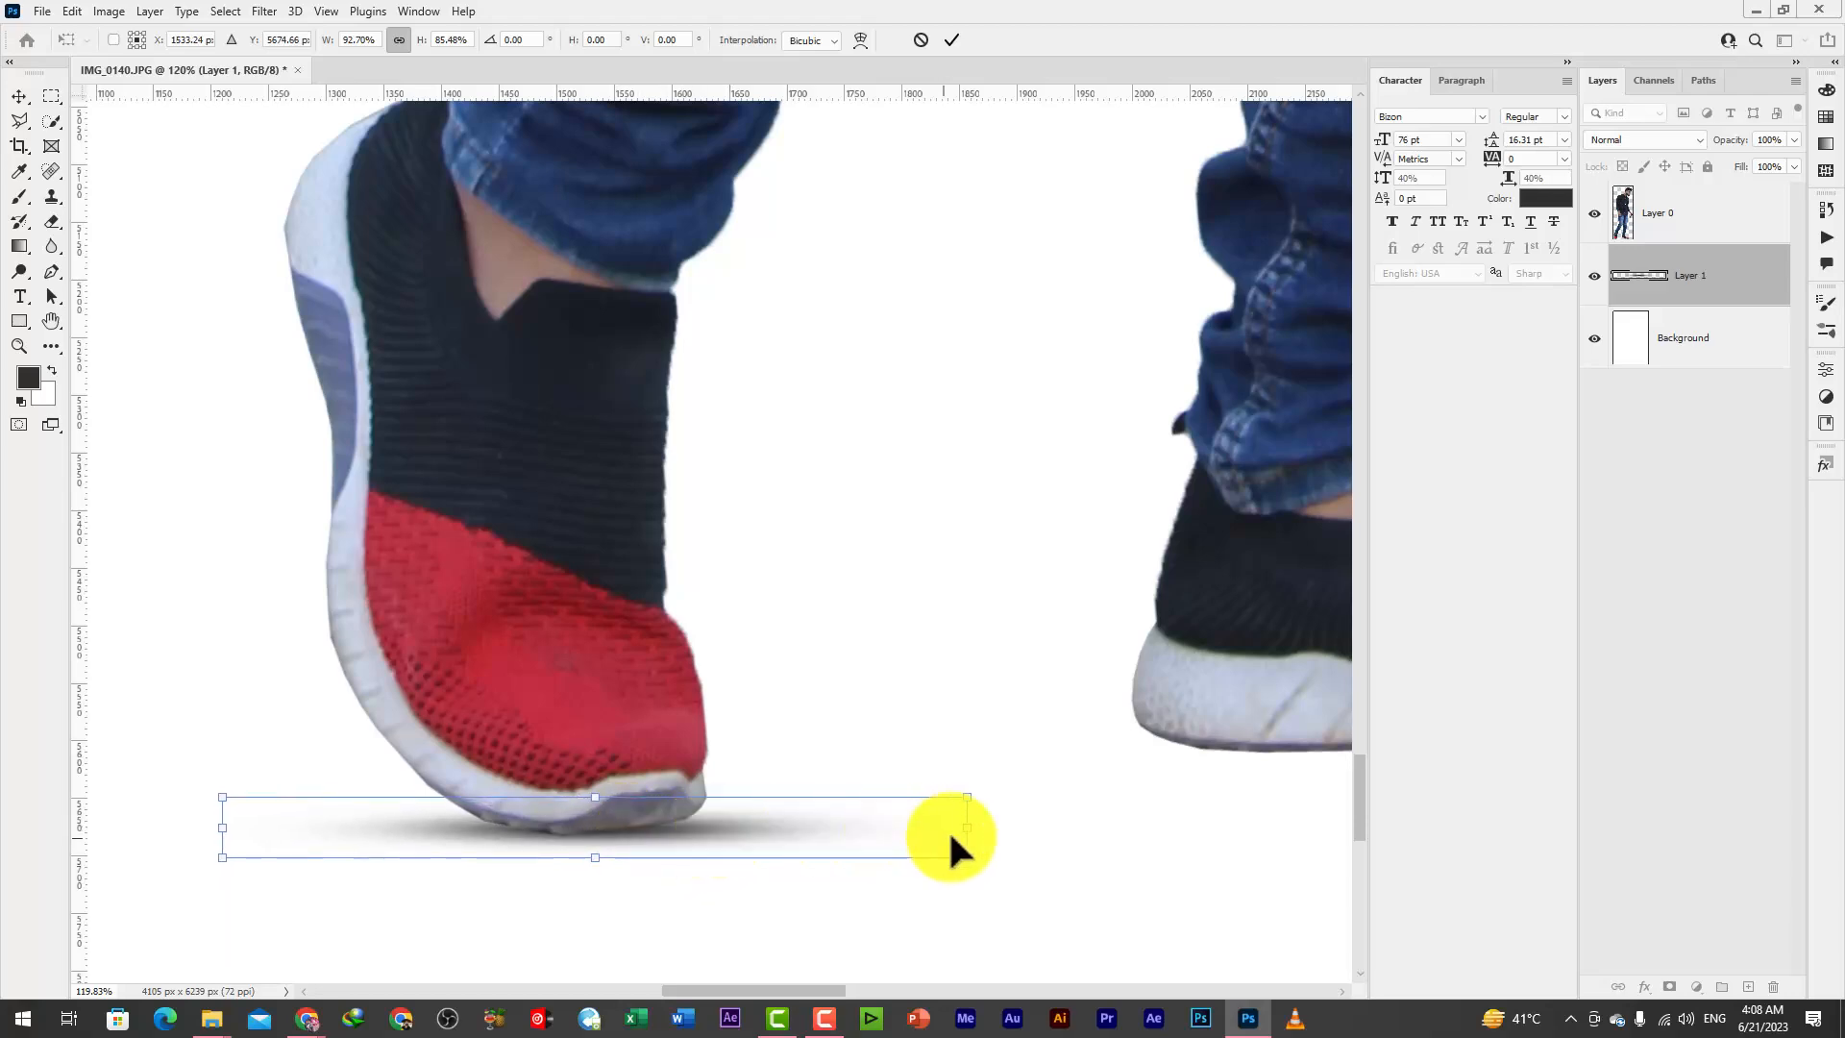
pyautogui.moveTo(971, 831); pyautogui.dragTo(968, 812)
pyautogui.moveTo(705, 810); pyautogui.dragTo(712, 819)
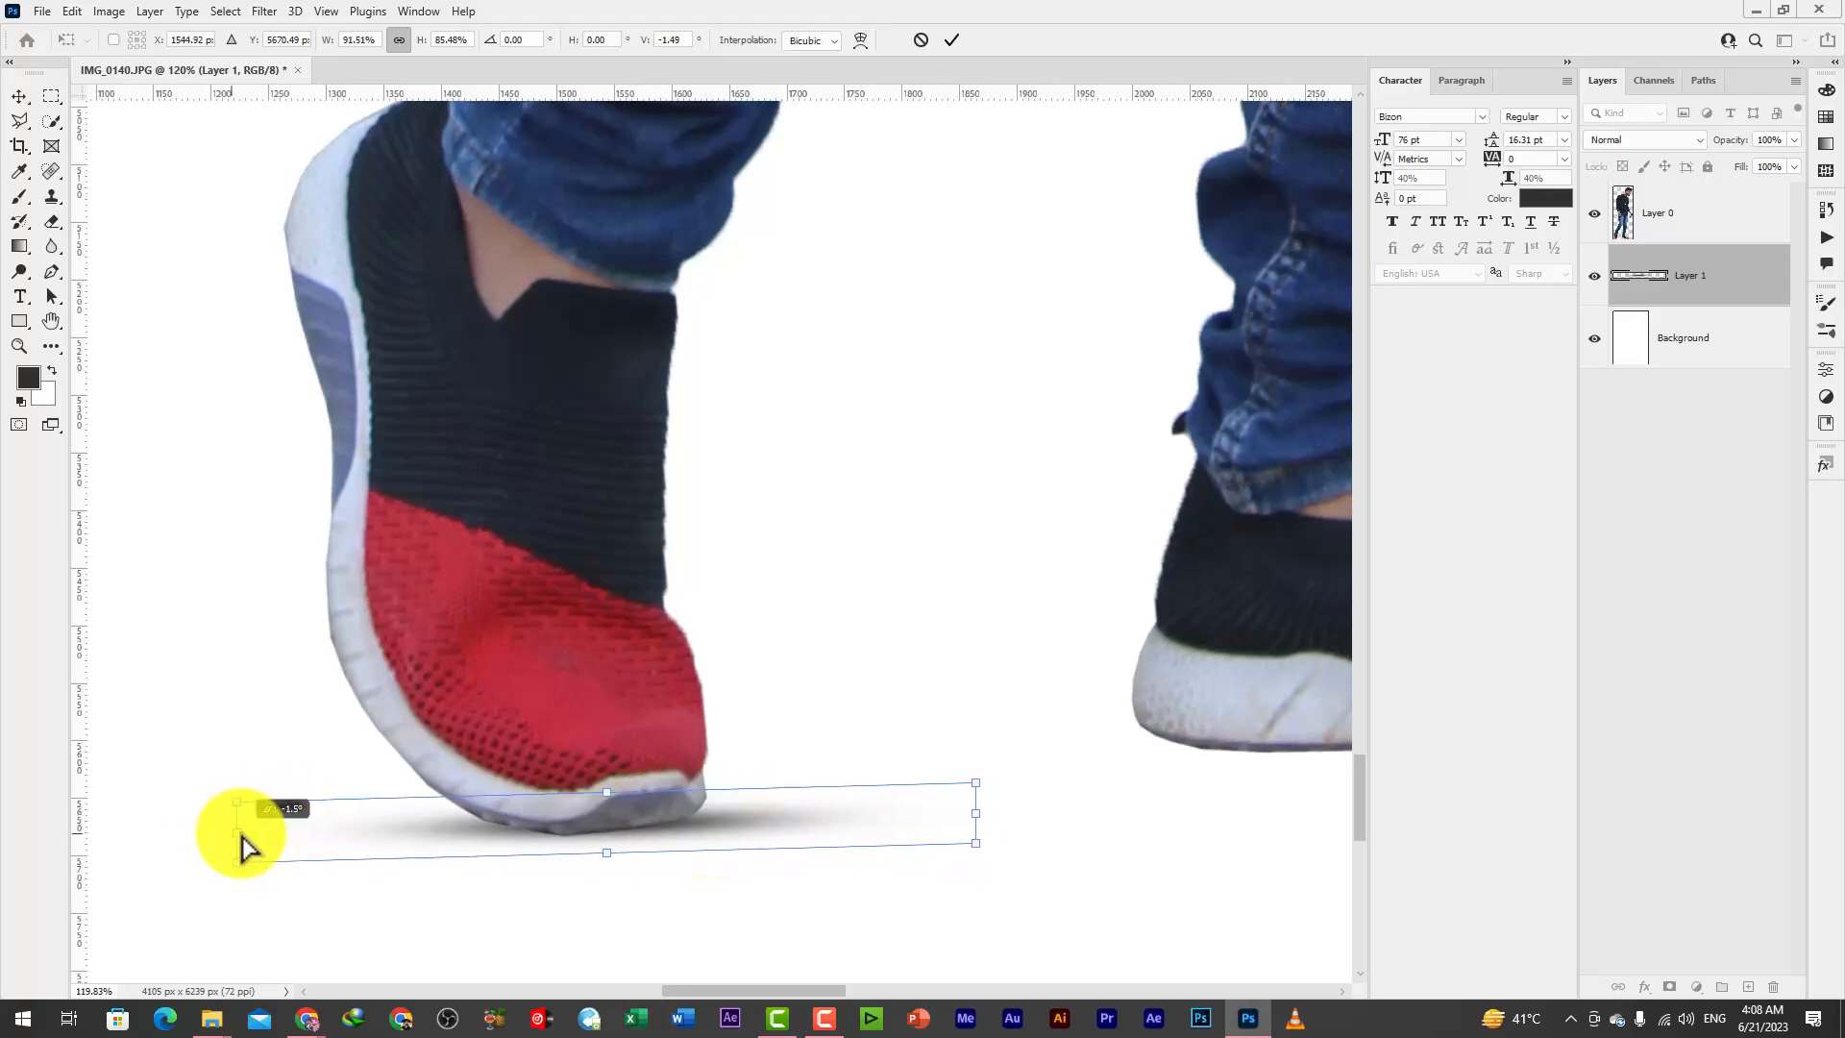
# Fine-tune the ends and position of the rear shoe's shadow so it sits tight under the toe, and apply the transform
pyautogui.moveTo(240, 838); pyautogui.dragTo(356, 846)
pyautogui.moveTo(783, 842); pyautogui.dragTo(654, 827)
pyautogui.press('Return')
pyautogui.moveTo(905, 832); pyautogui.dragTo(967, 834)
pyautogui.press('Return')
pyautogui.moveTo(661, 828); pyautogui.dragTo(656, 815)
# Duplicate the shadow to beneath the front shoe's heel, rotate it about 3.4° and skew it to follow the sole
pyautogui.scroll(-5, 655, 815)
pyautogui.moveTo(544, 822); pyautogui.dragTo(864, 786)
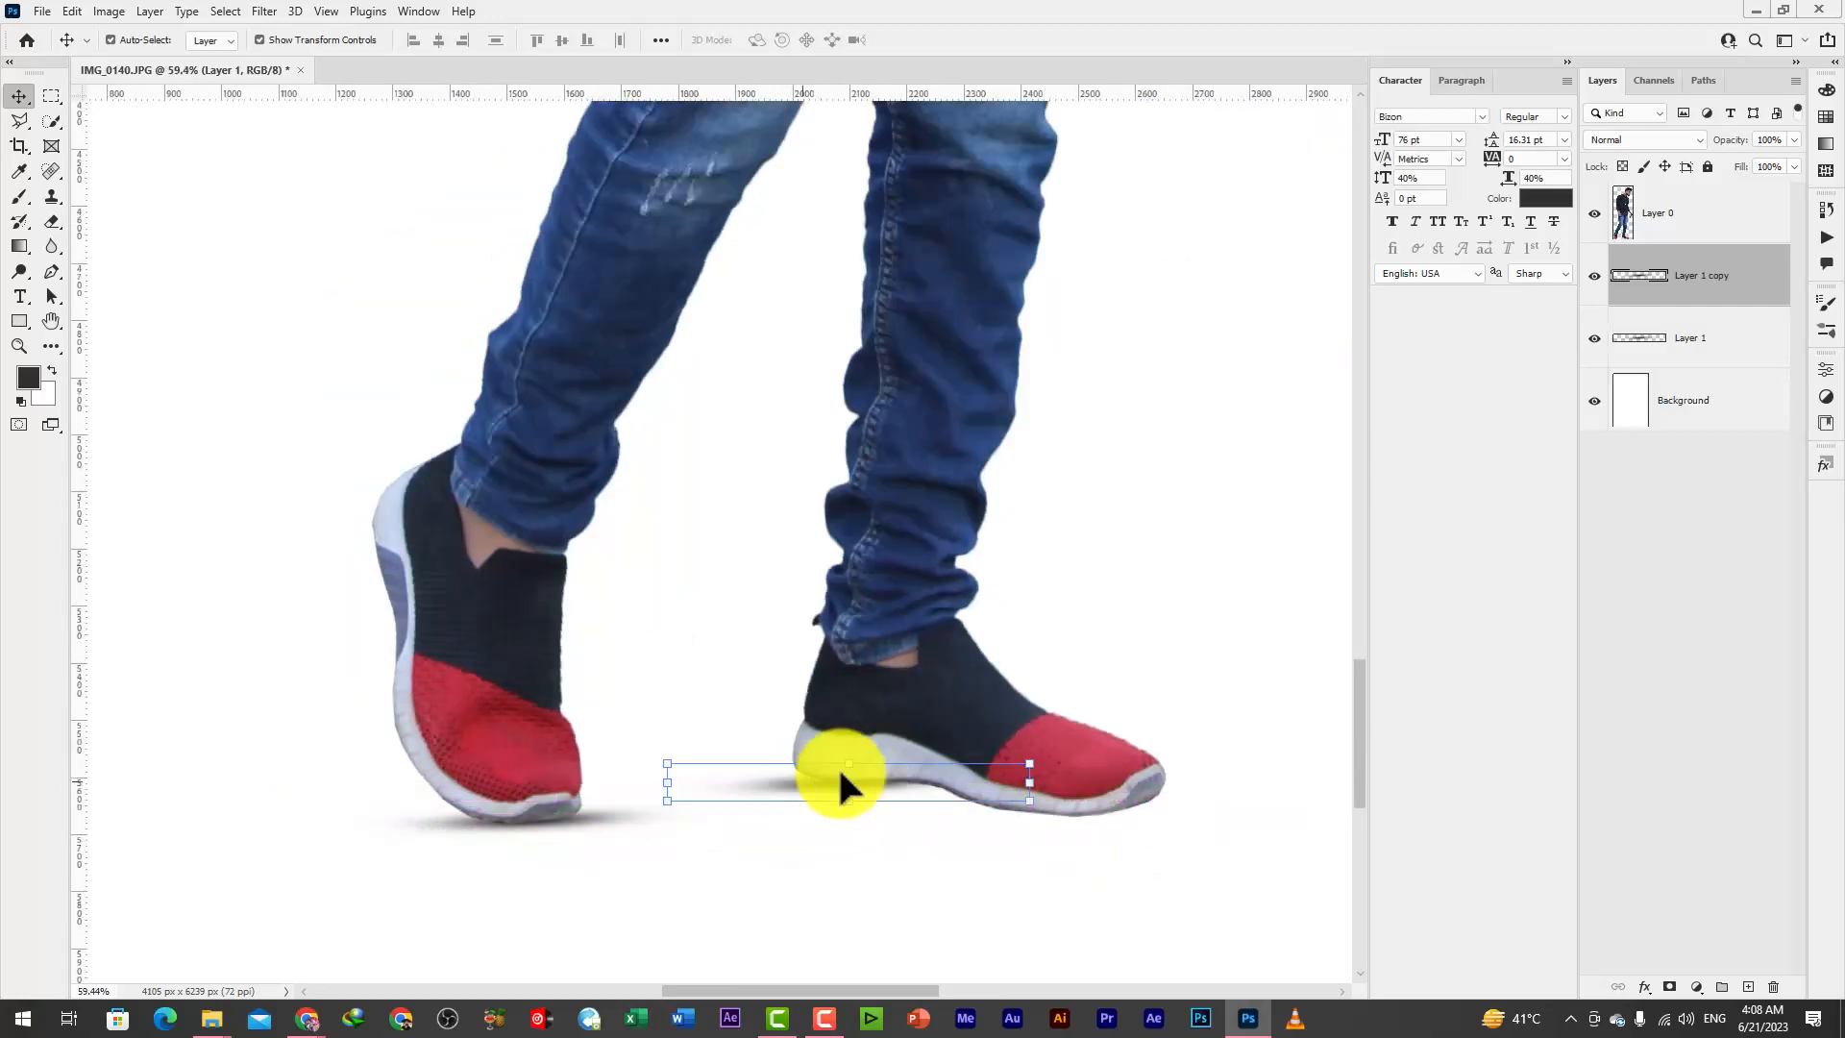
pyautogui.scroll(4, 838, 775)
pyautogui.moveTo(1112, 810); pyautogui.dragTo(1116, 845)
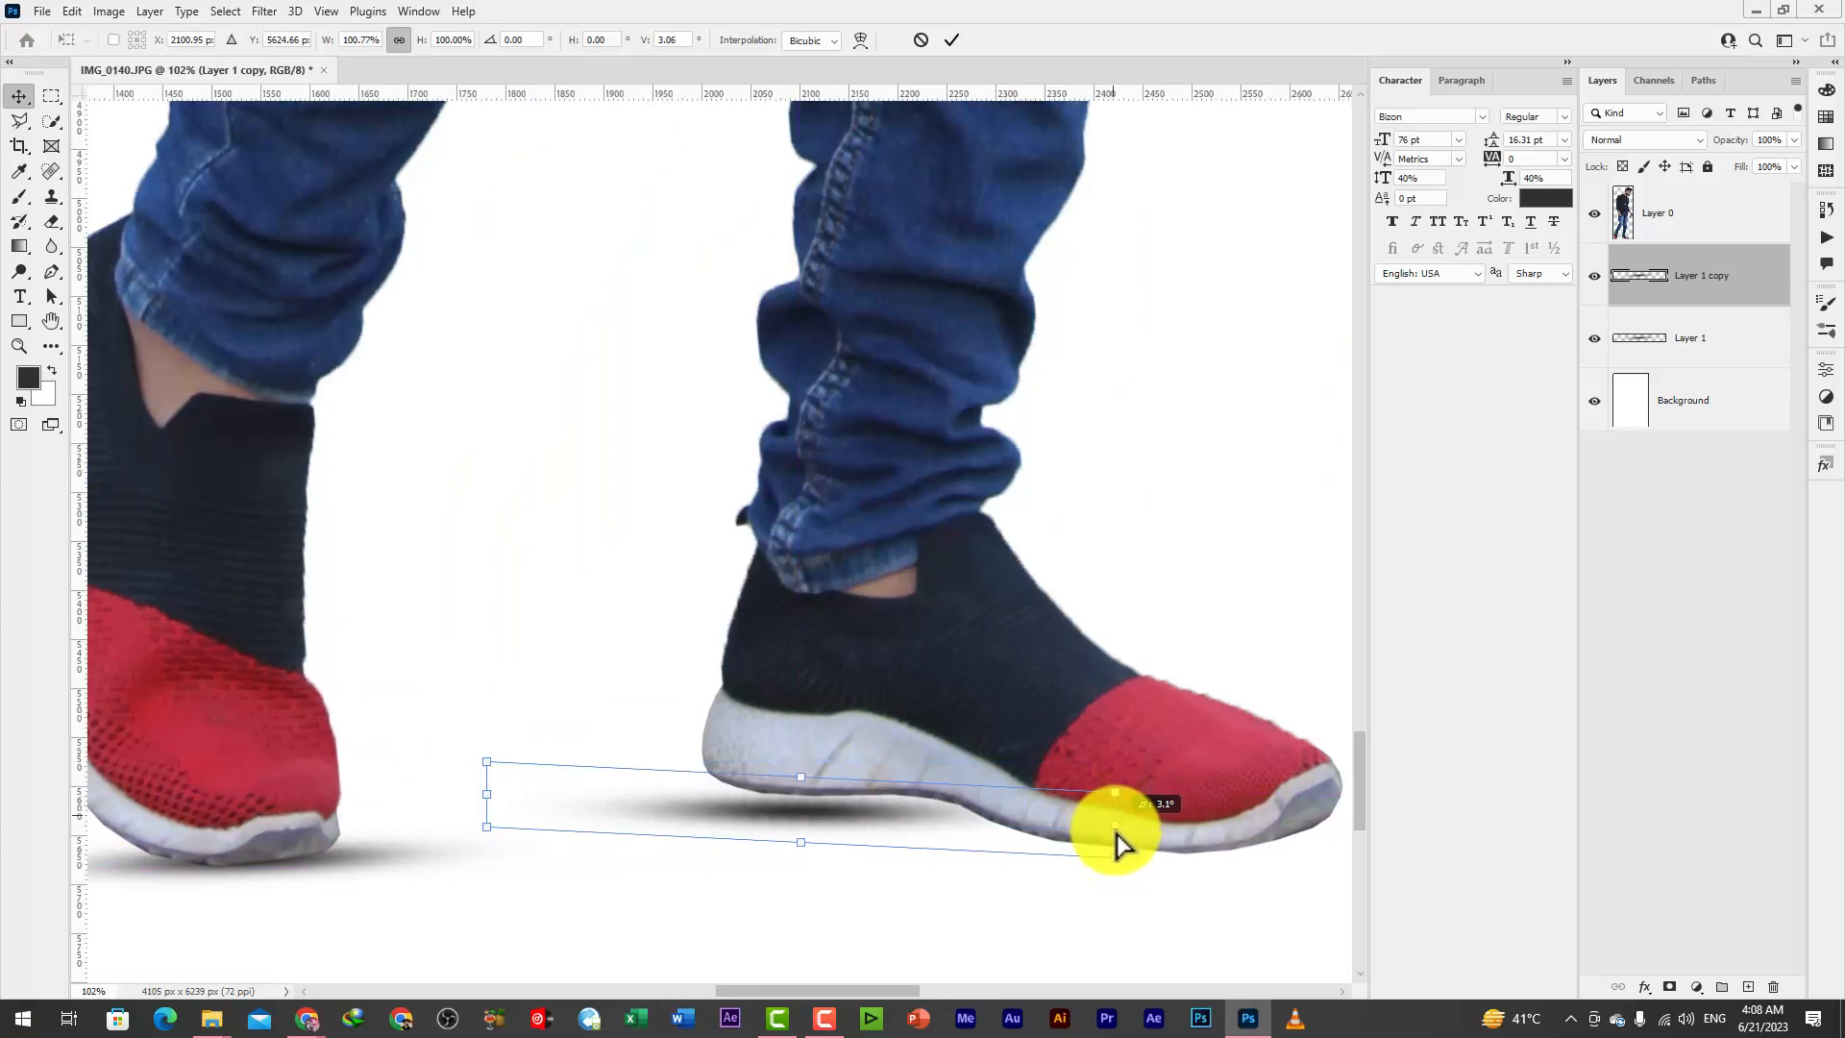
pyautogui.moveTo(498, 764); pyautogui.dragTo(535, 766)
pyautogui.moveTo(800, 814); pyautogui.dragTo(805, 789)
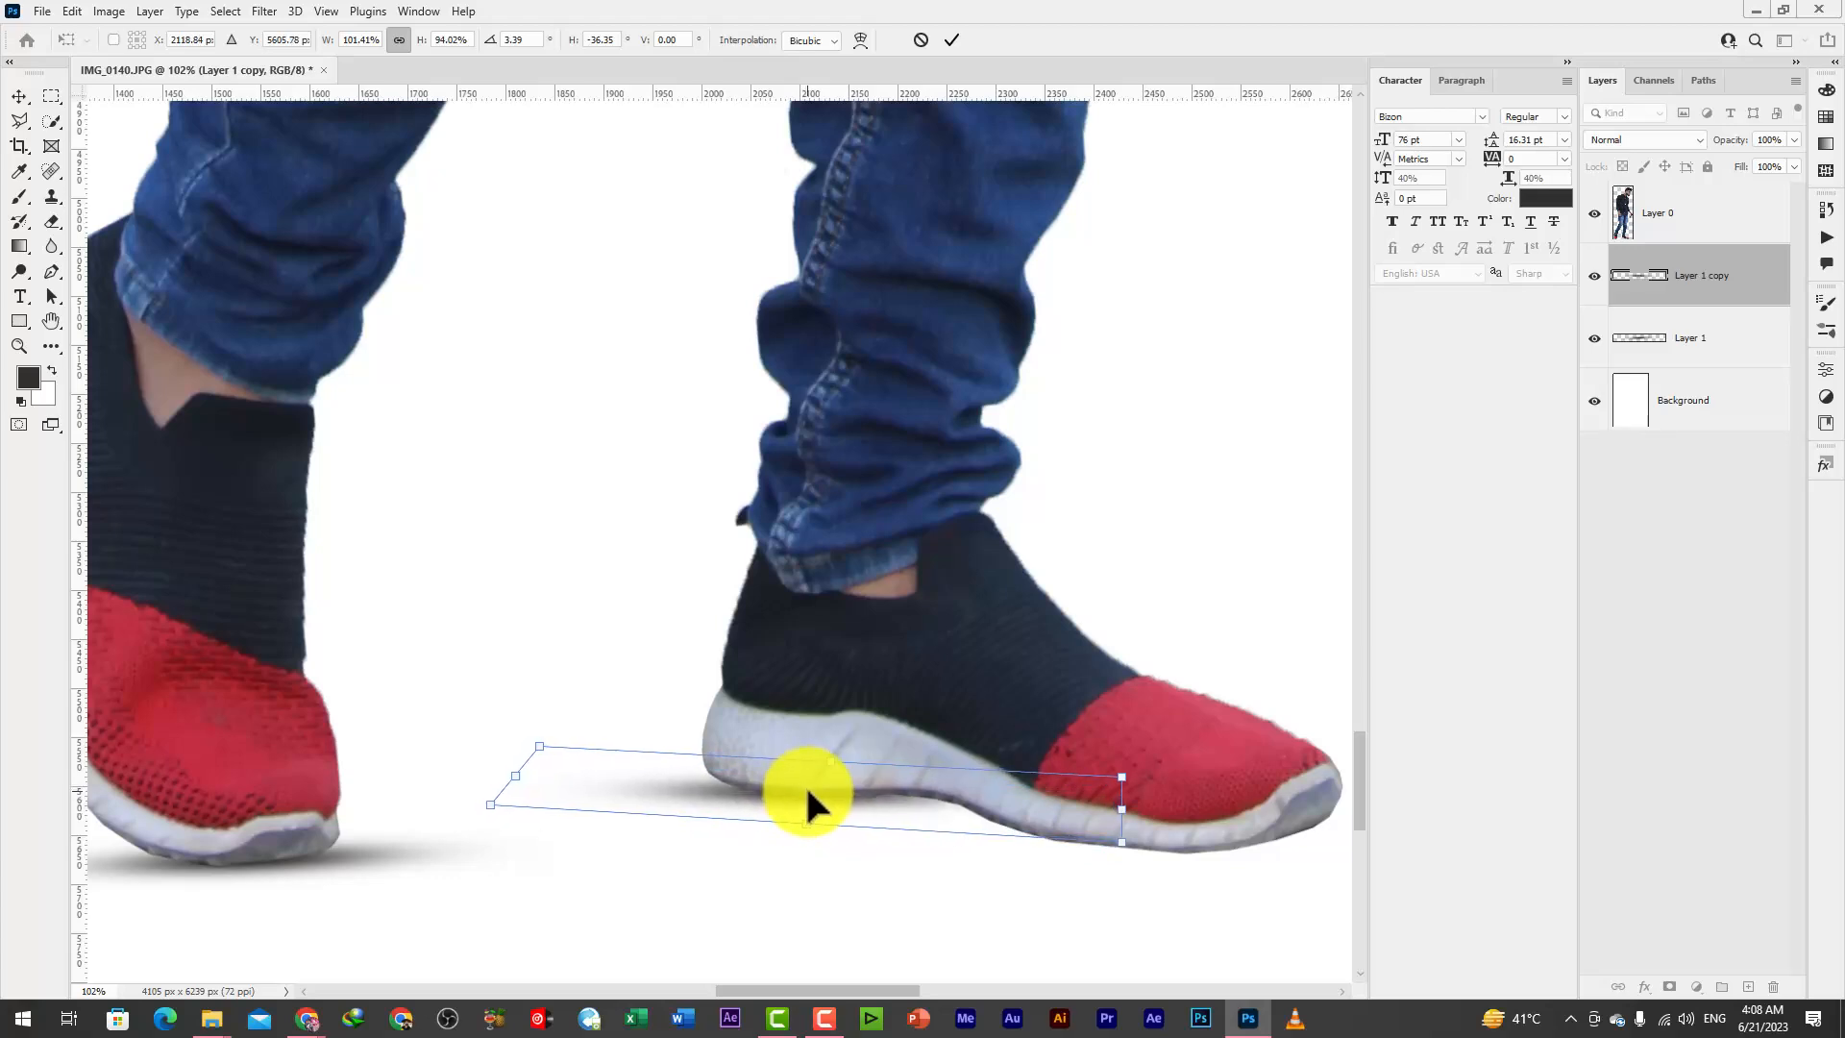
pyautogui.press('Return')
pyautogui.scroll(-4, 880, 790)
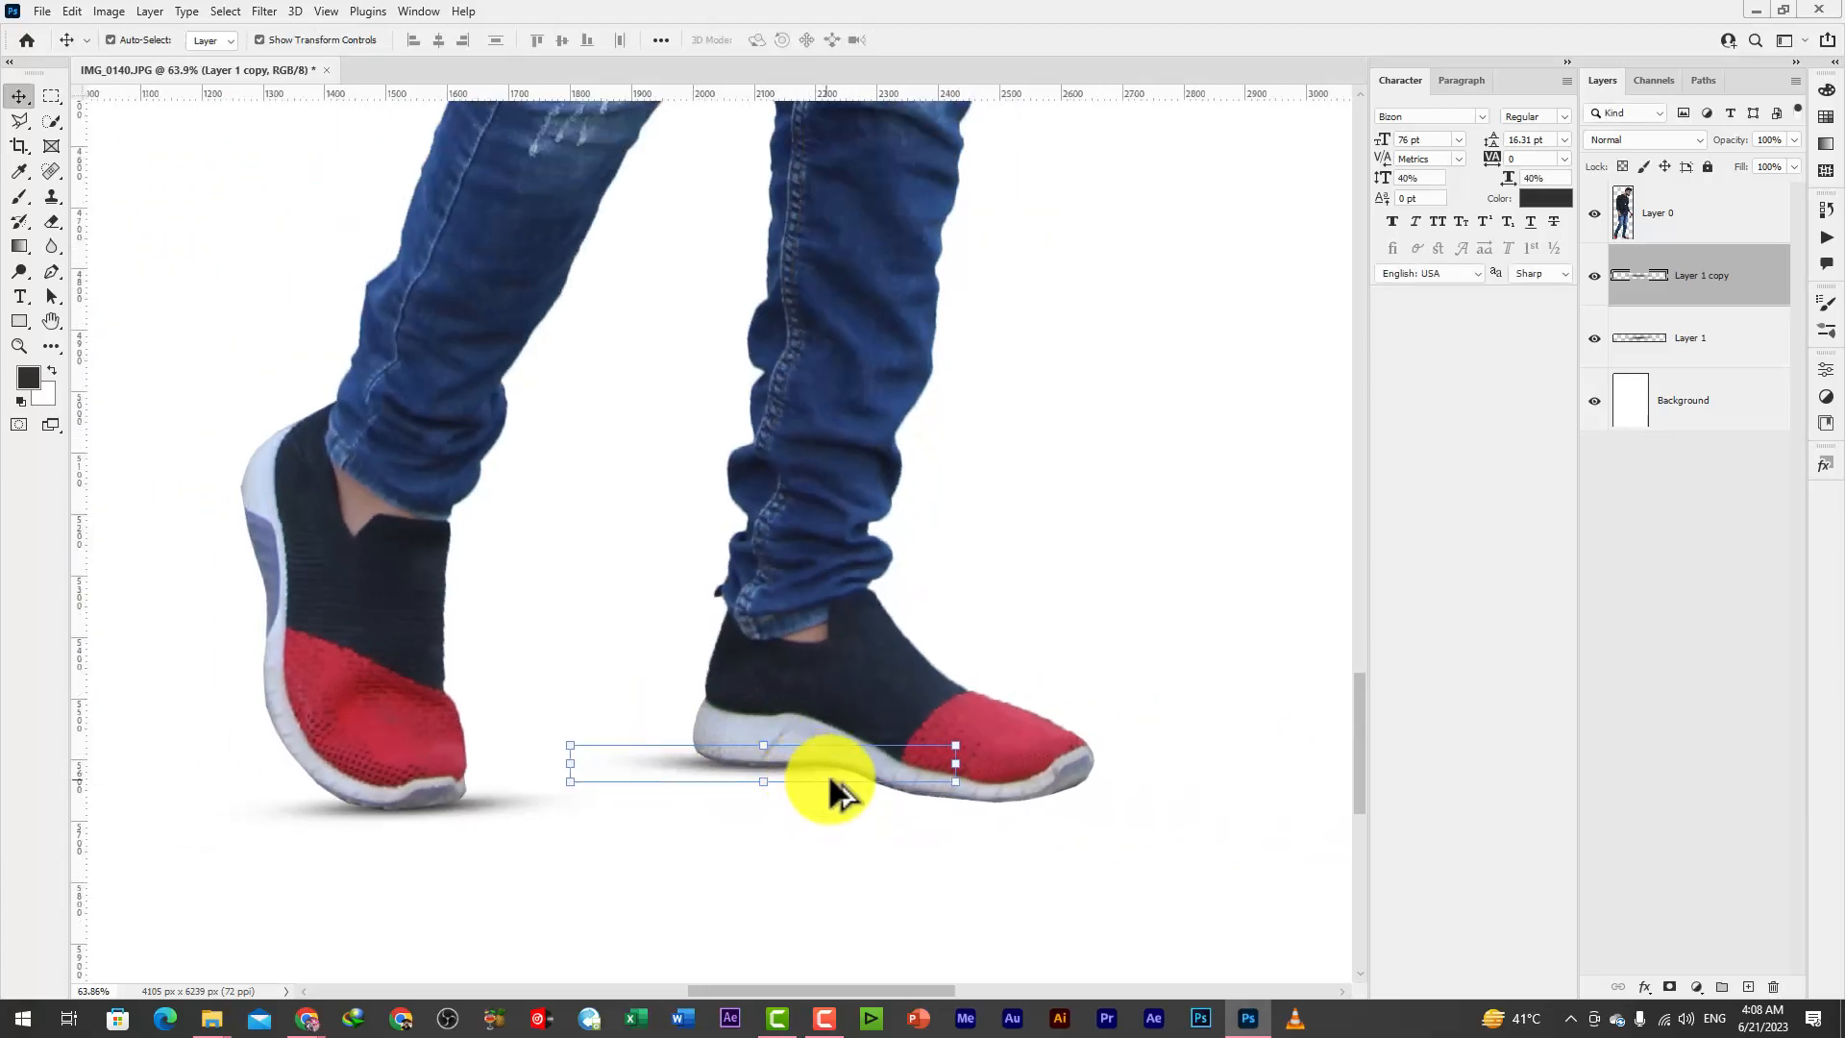
# Duplicate the heel shadow to beneath the front shoe's toe and enlarge it, undoing the accidental copy of the man
pyautogui.moveTo(850, 787); pyautogui.dragTo(1026, 796)
pyautogui.moveTo(1165, 819); pyautogui.dragTo(1288, 843)
pyautogui.moveTo(1116, 801); pyautogui.dragTo(959, 763)
pyautogui.press('Return')
pyautogui.hotkey('ctrl', 'z')
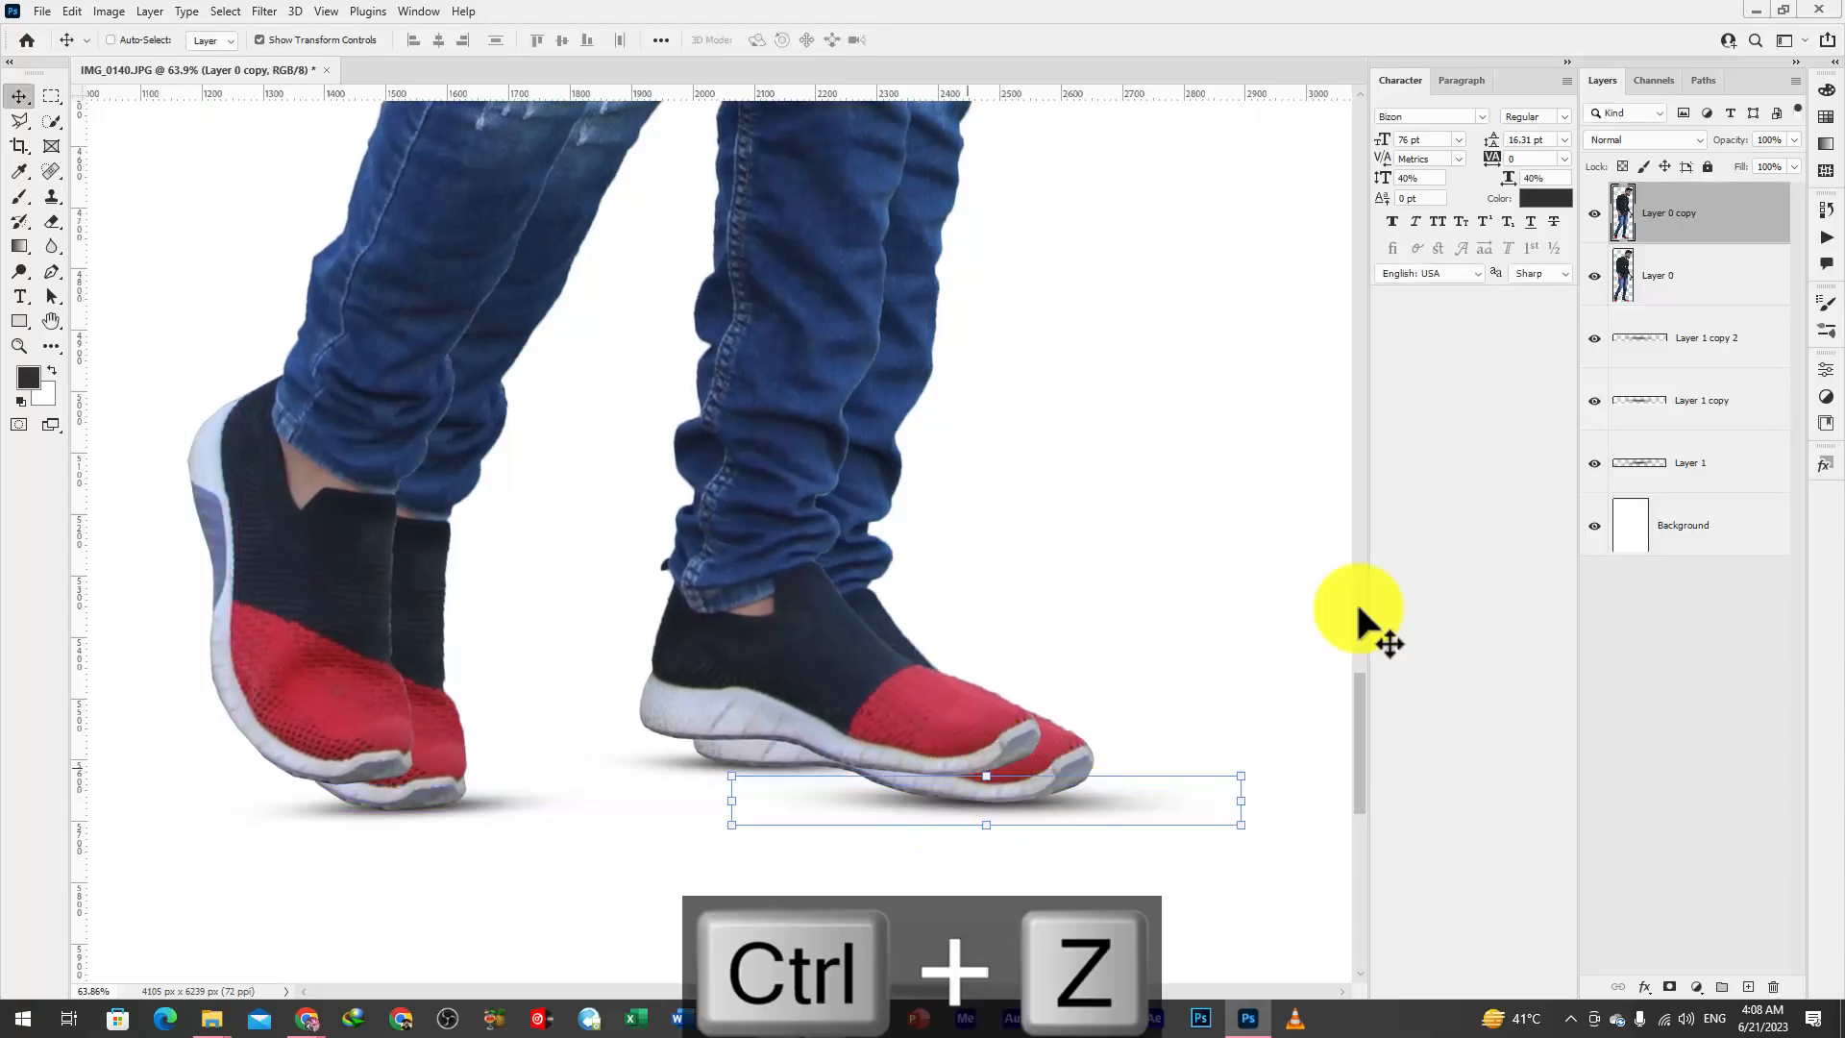
# Duplicate the toe shadow layer, Layer 1 copy 2, and move the copy back under the middle of the front shoe
pyautogui.rightClick(1714, 289)
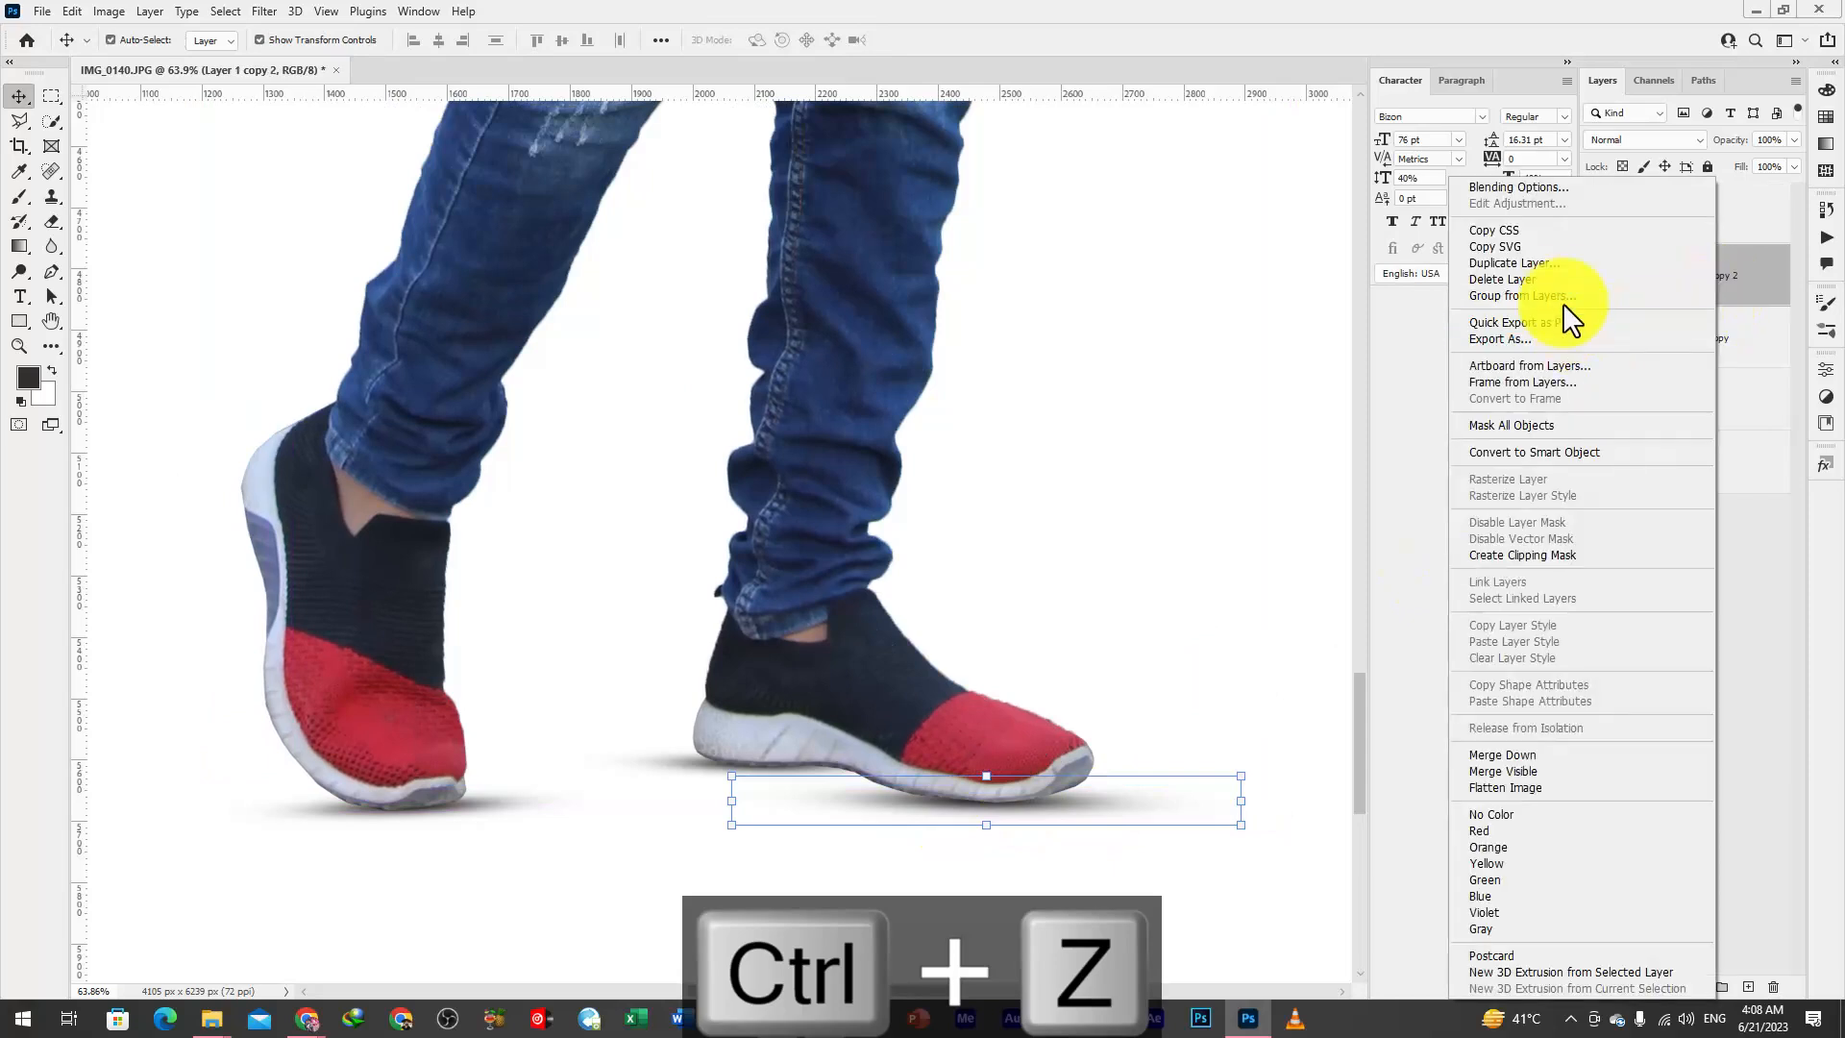
pyautogui.click(1526, 263)
pyautogui.click(1063, 317)
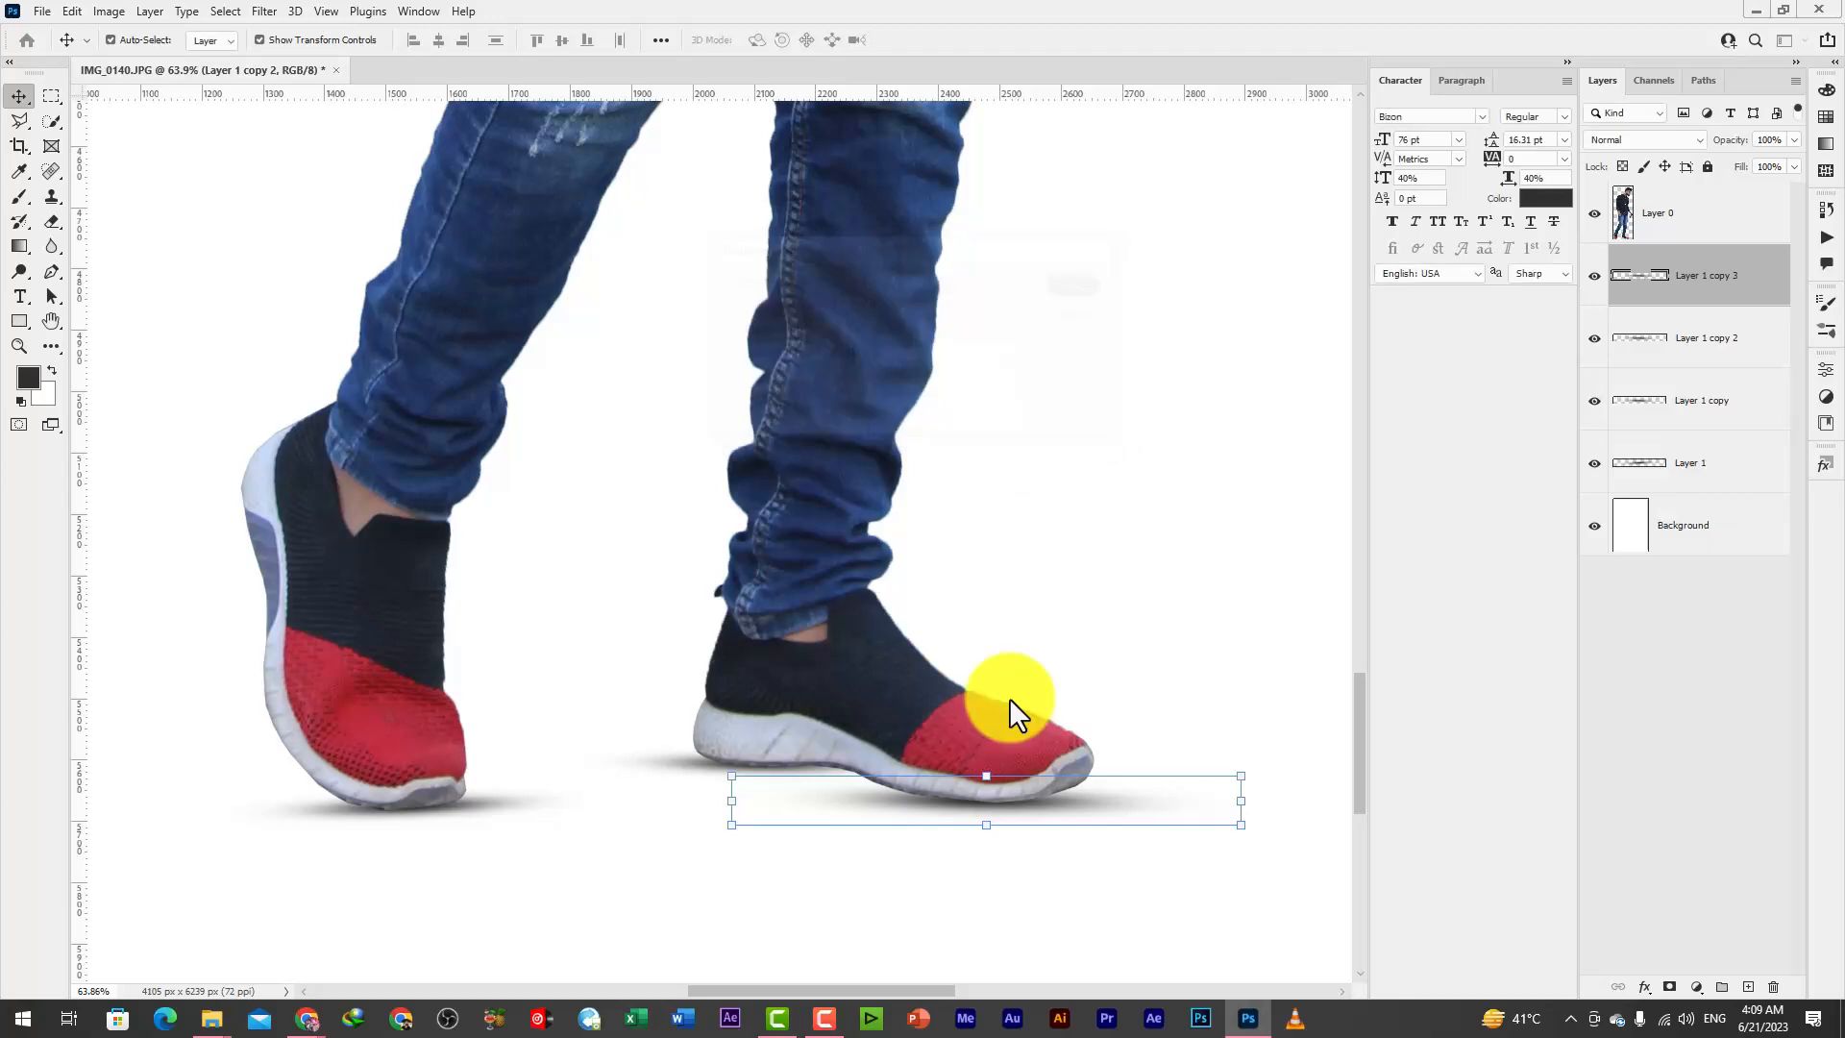
pyautogui.moveTo(1009, 805); pyautogui.dragTo(913, 775)
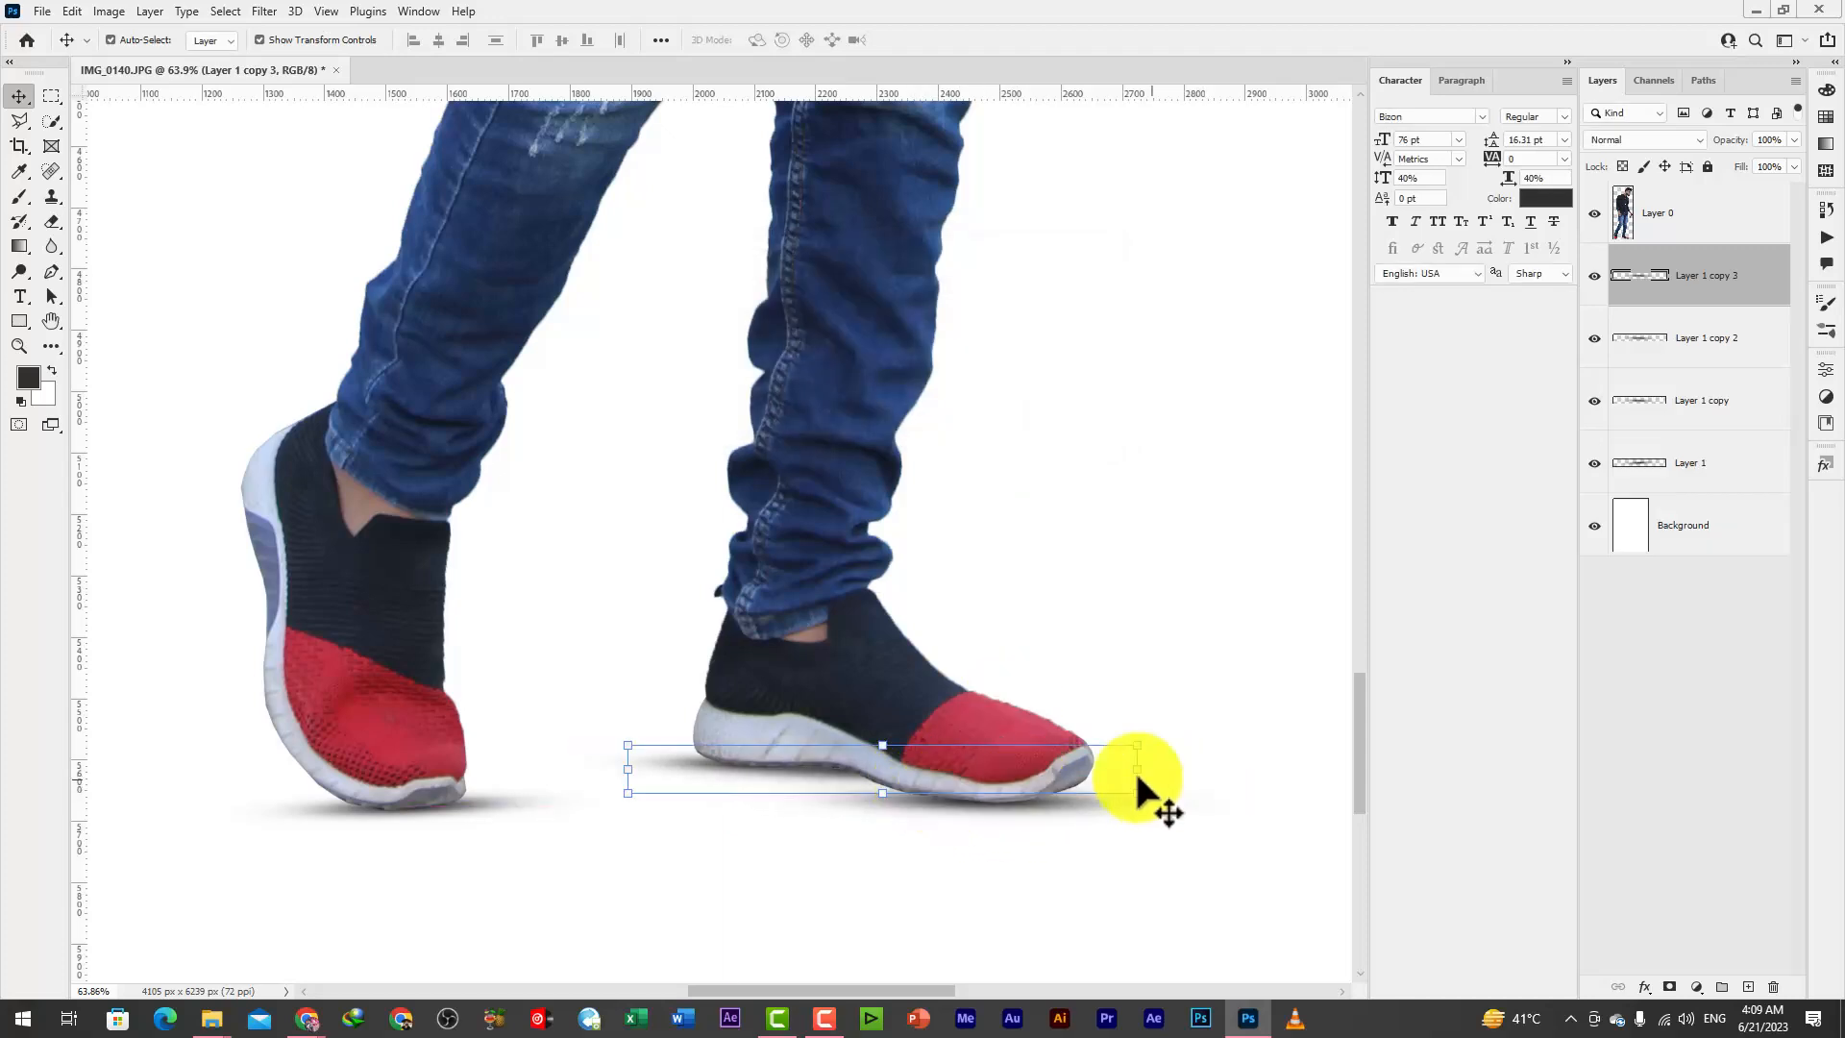
# Distort the middle shadow to about 101% width and 159% height, rotated about 6°, so it fills the gap under the front shoe's sole
pyautogui.moveTo(1140, 770); pyautogui.dragTo(1147, 792)
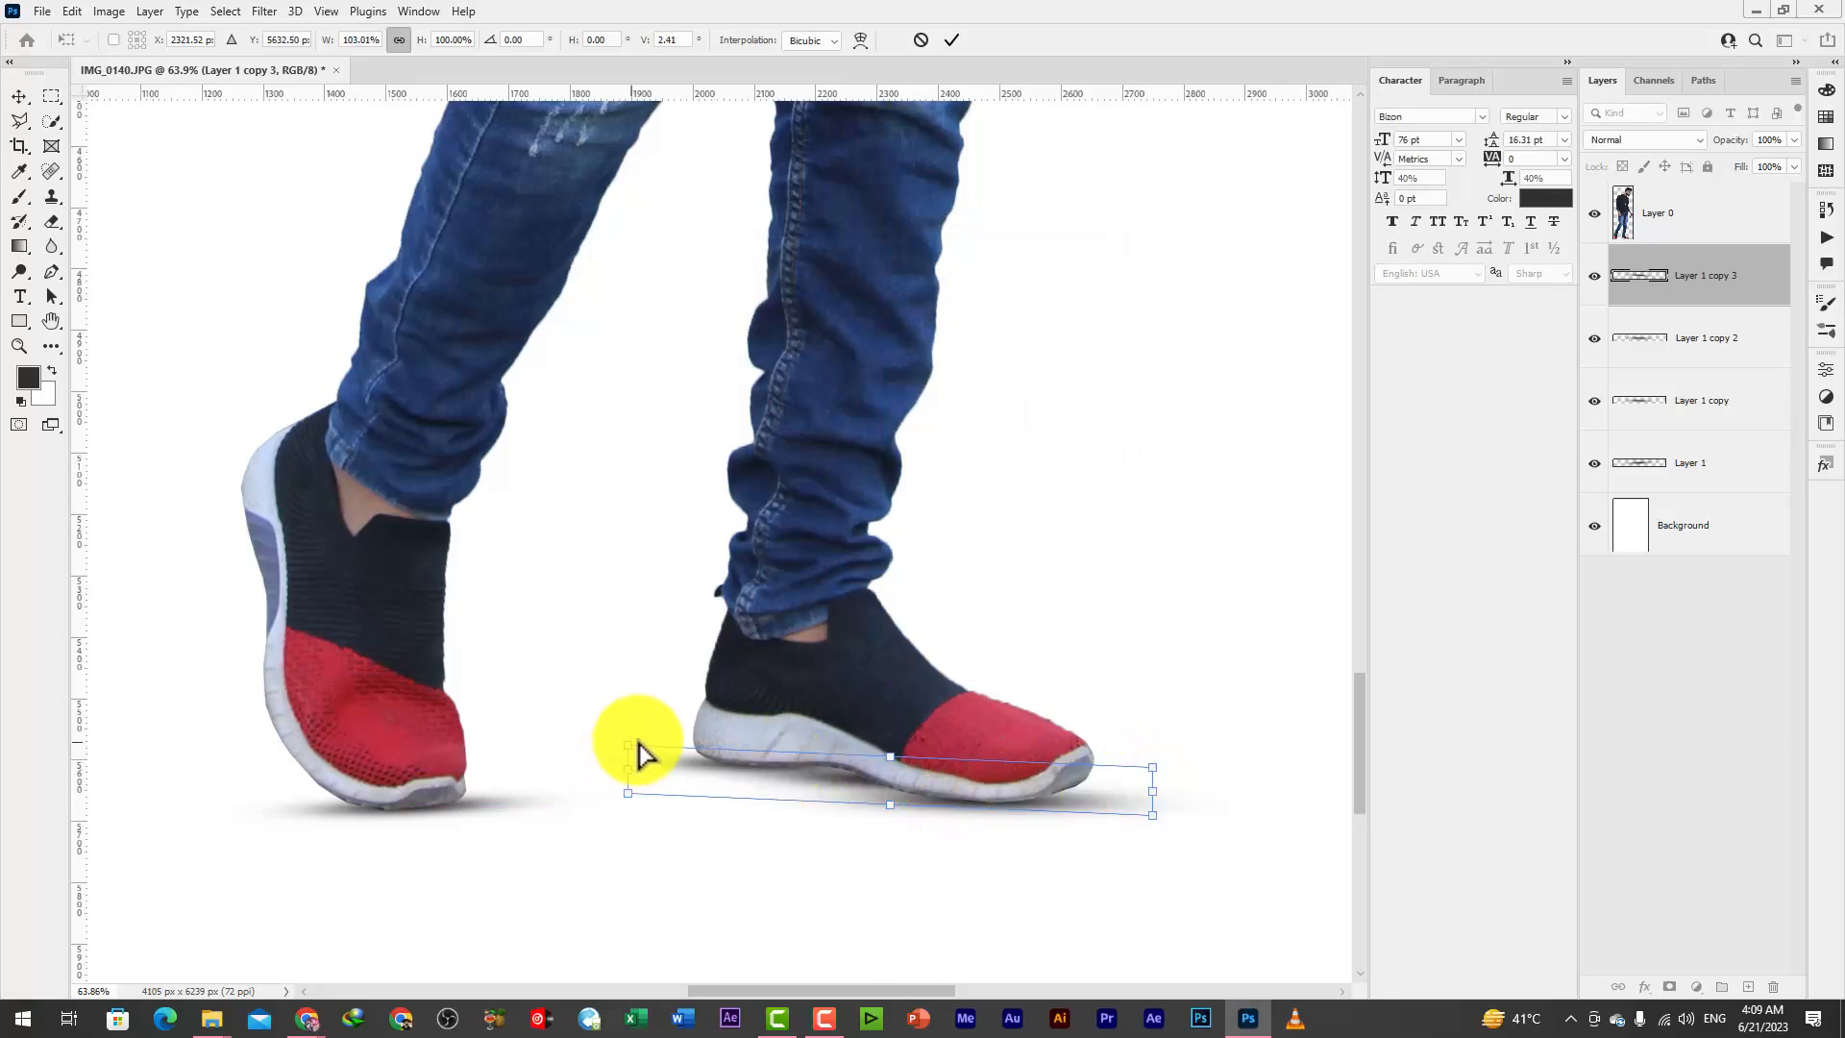
pyautogui.moveTo(638, 744); pyautogui.dragTo(657, 734)
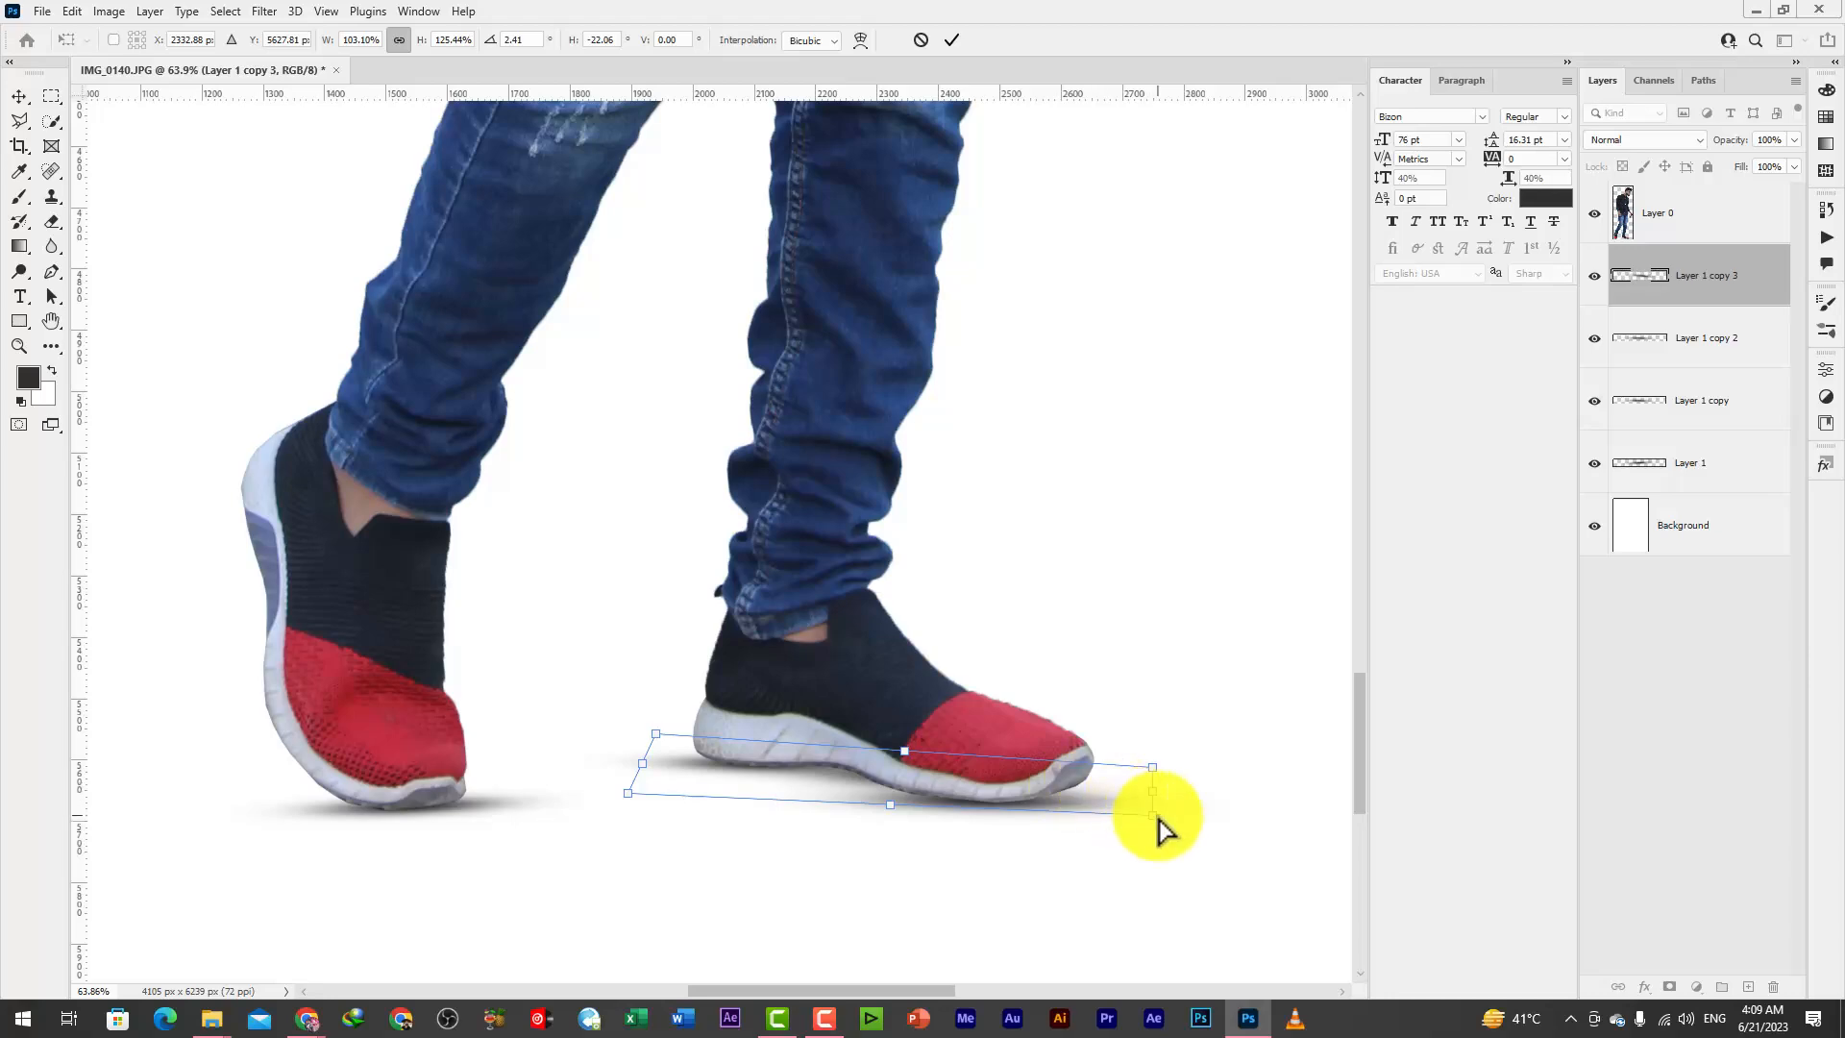
pyautogui.moveTo(1160, 827); pyautogui.dragTo(1143, 850)
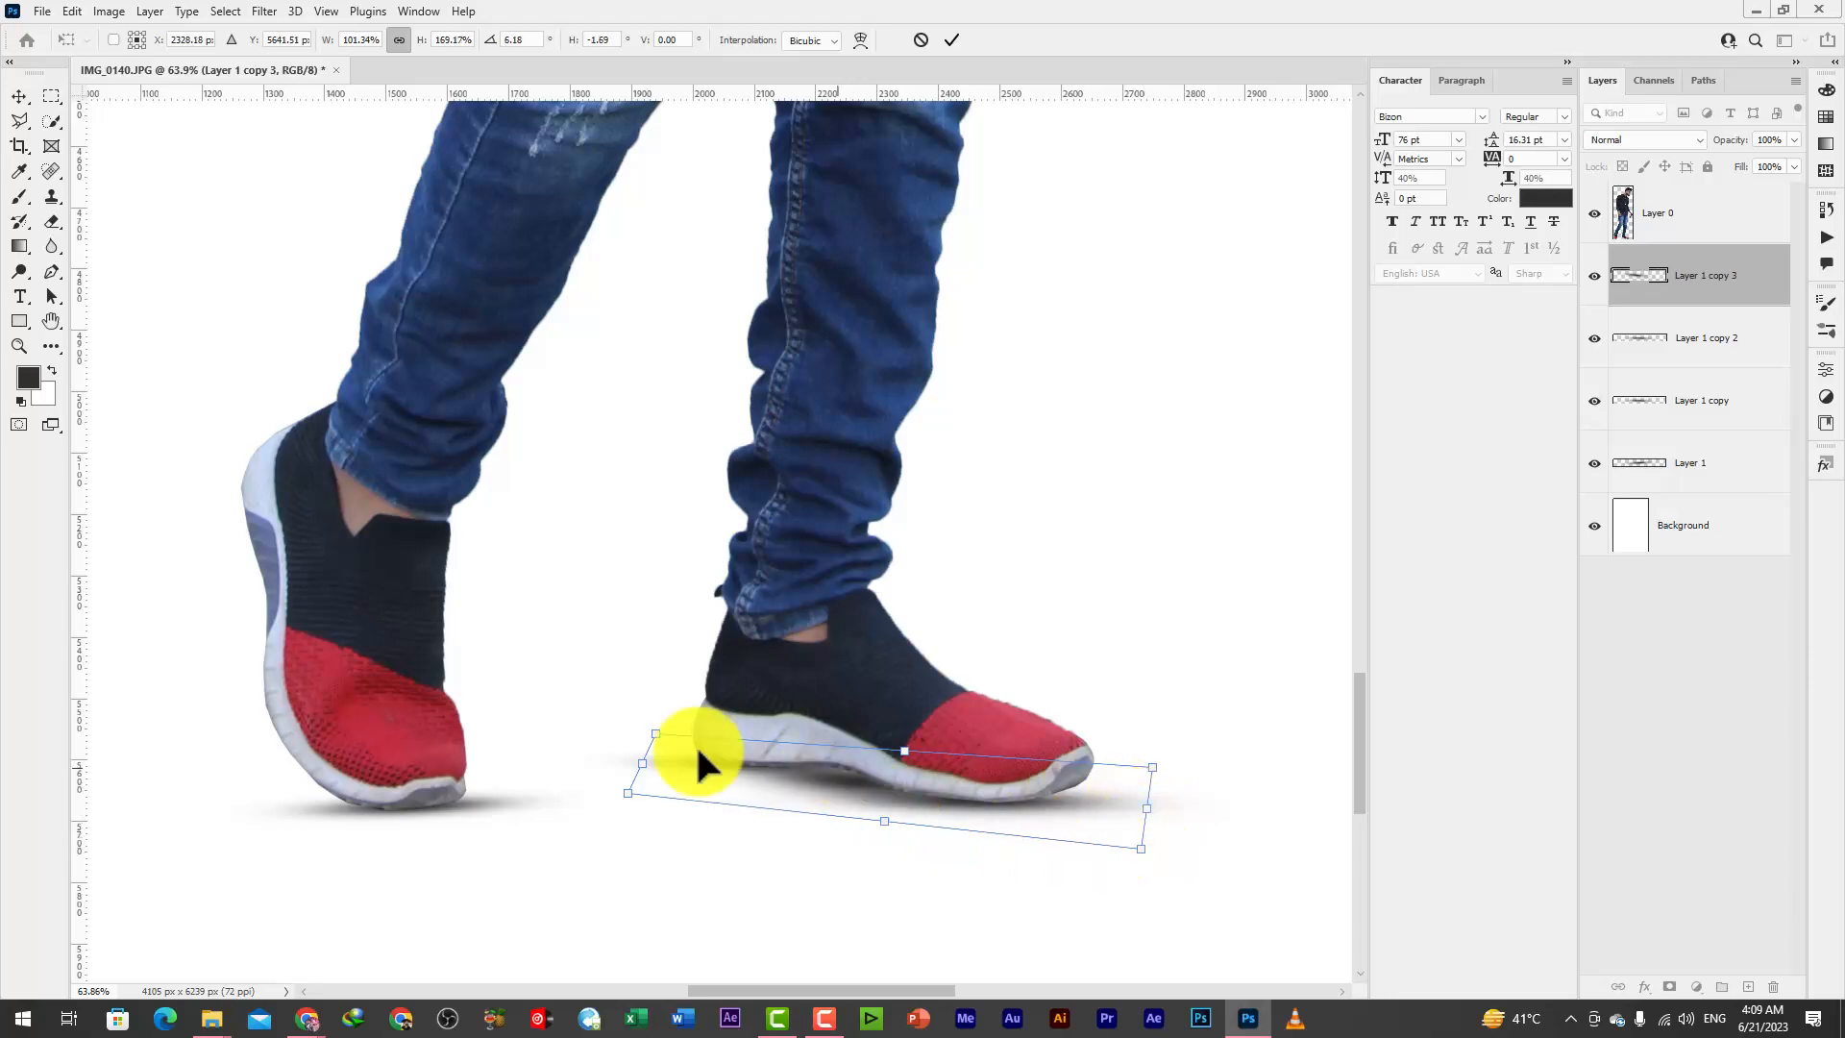
pyautogui.moveTo(657, 736); pyautogui.dragTo(673, 720)
pyautogui.moveTo(932, 781); pyautogui.dragTo(923, 777)
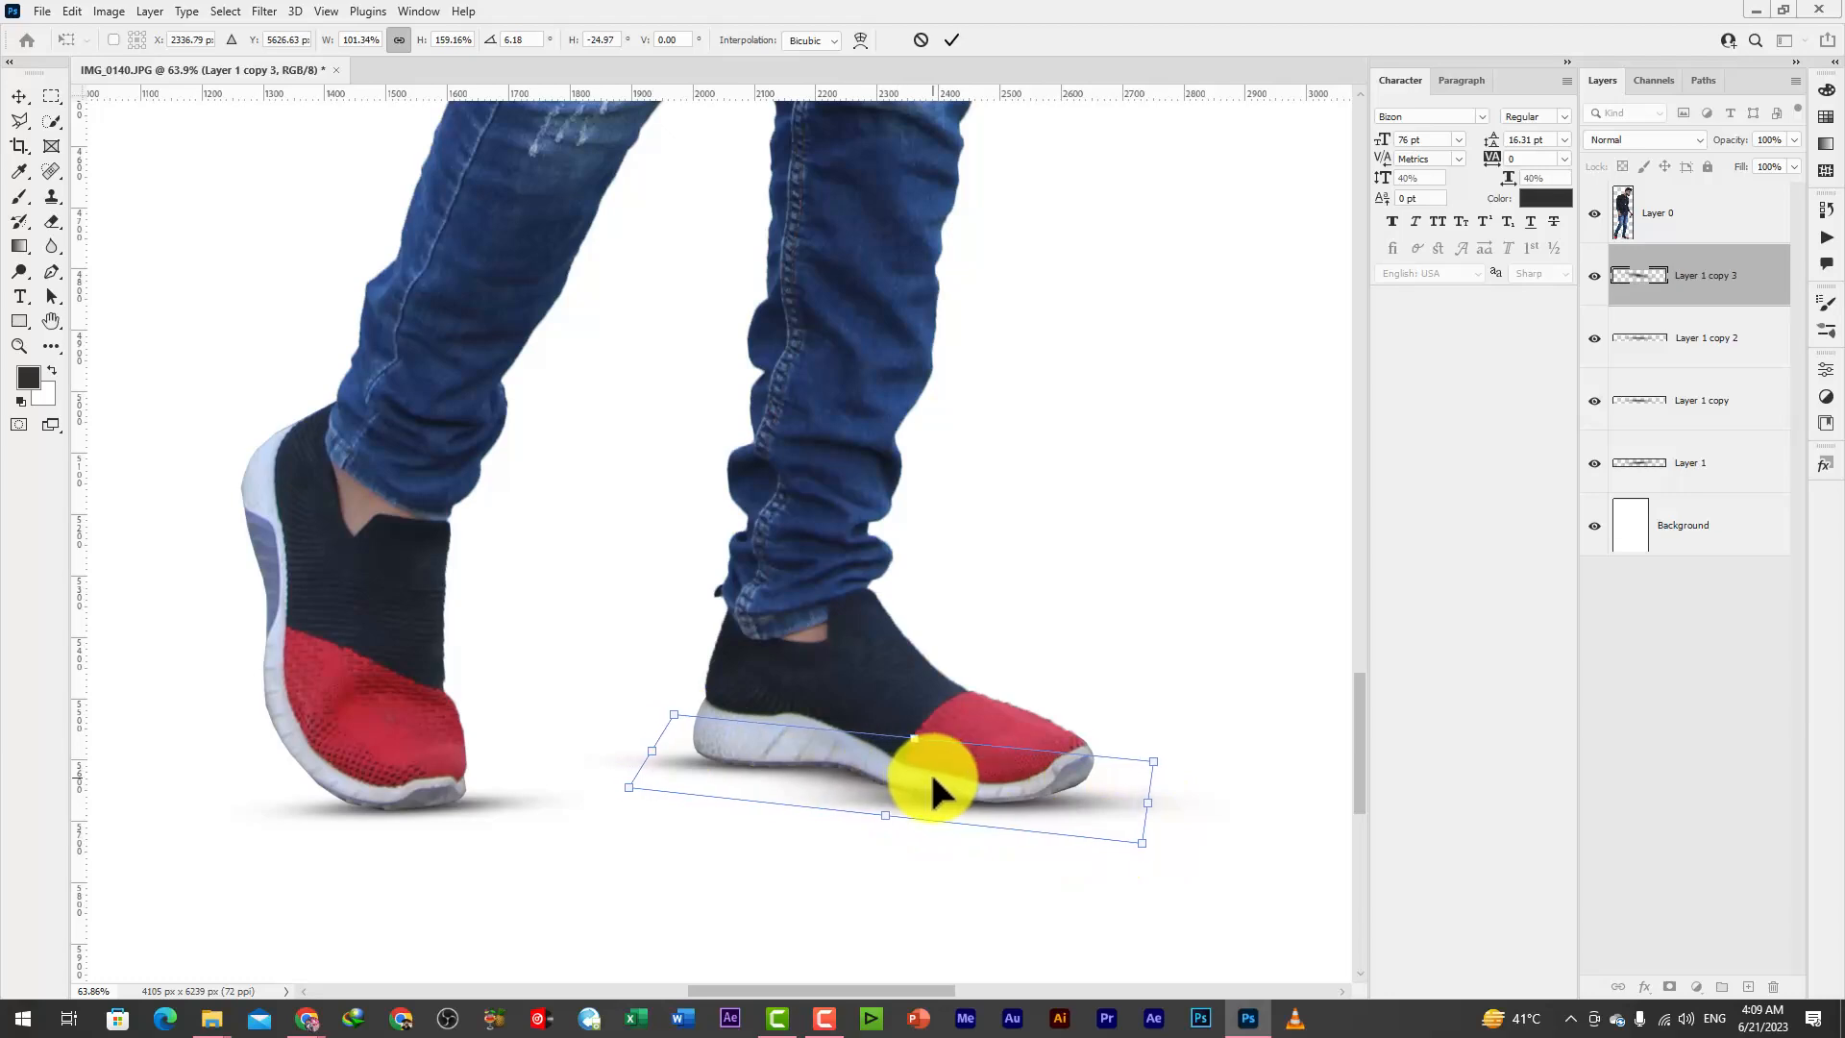
pyautogui.press('Return')
# Hide the transform controls and duplicate the man's layer, Layer 0
pyautogui.scroll(-5, 950, 812)
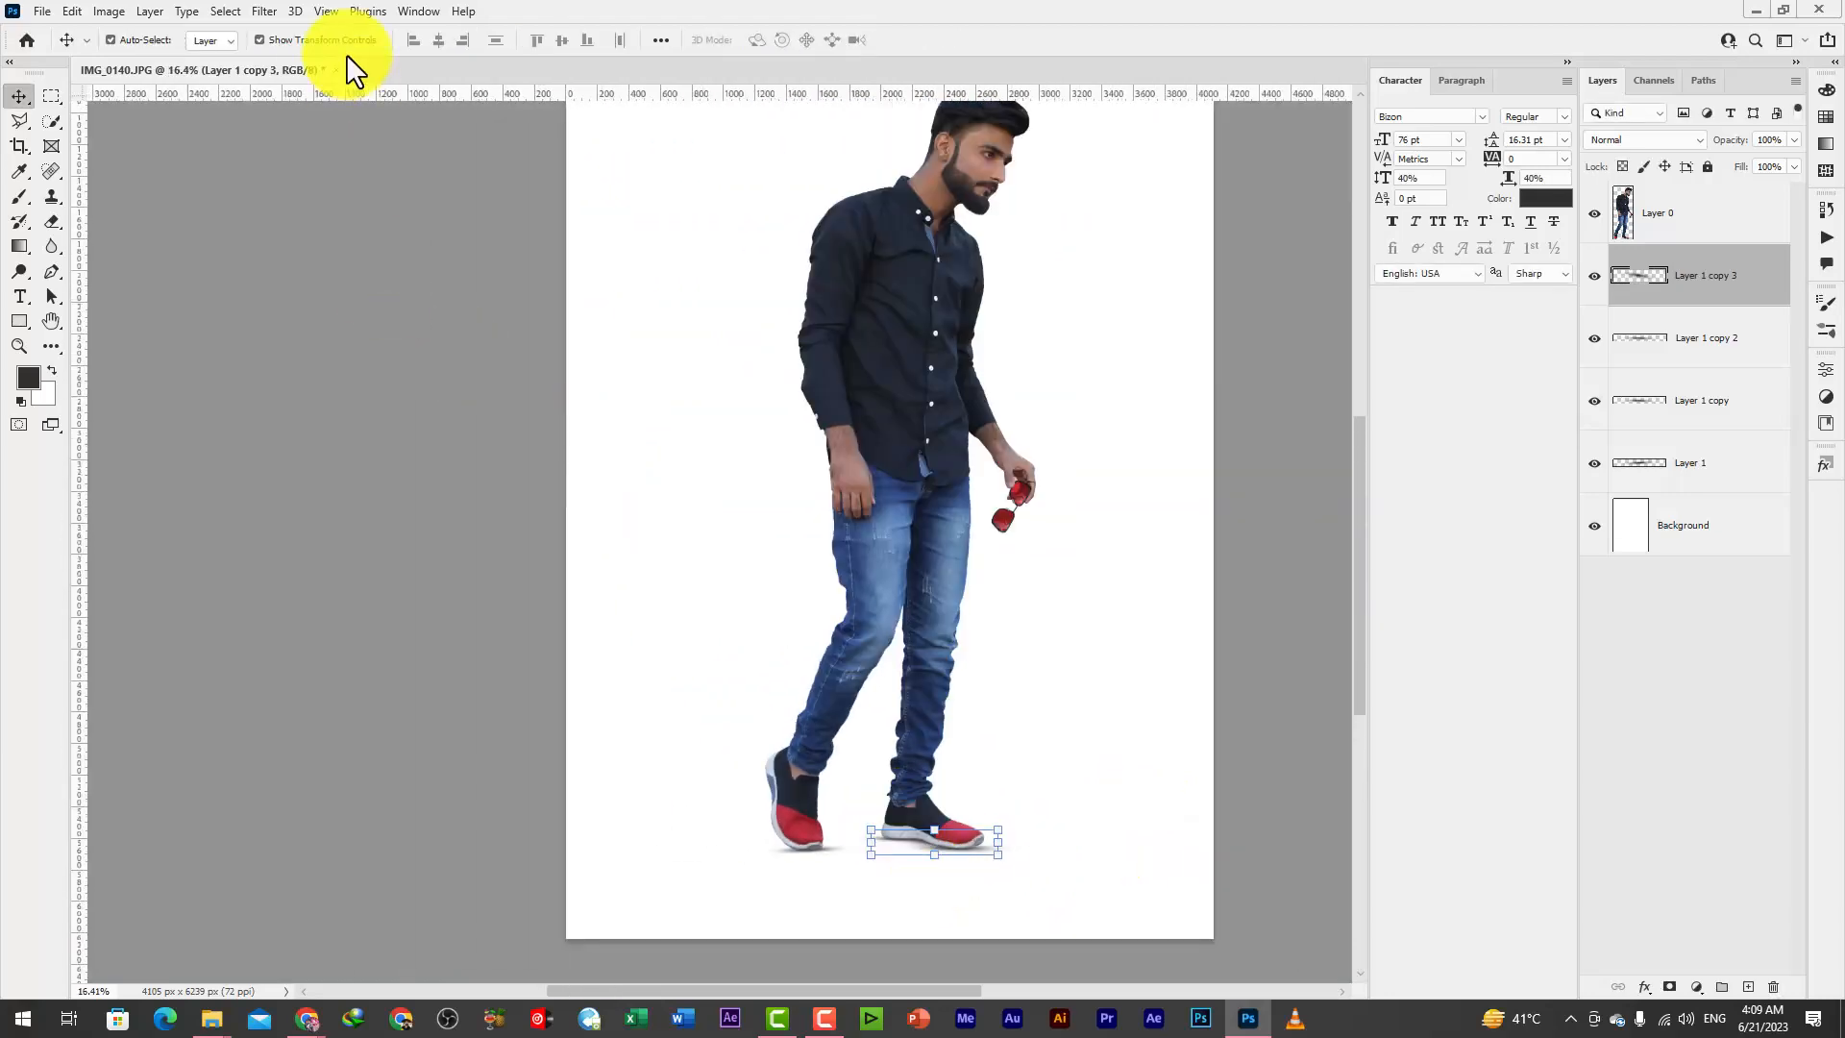
pyautogui.click(345, 39)
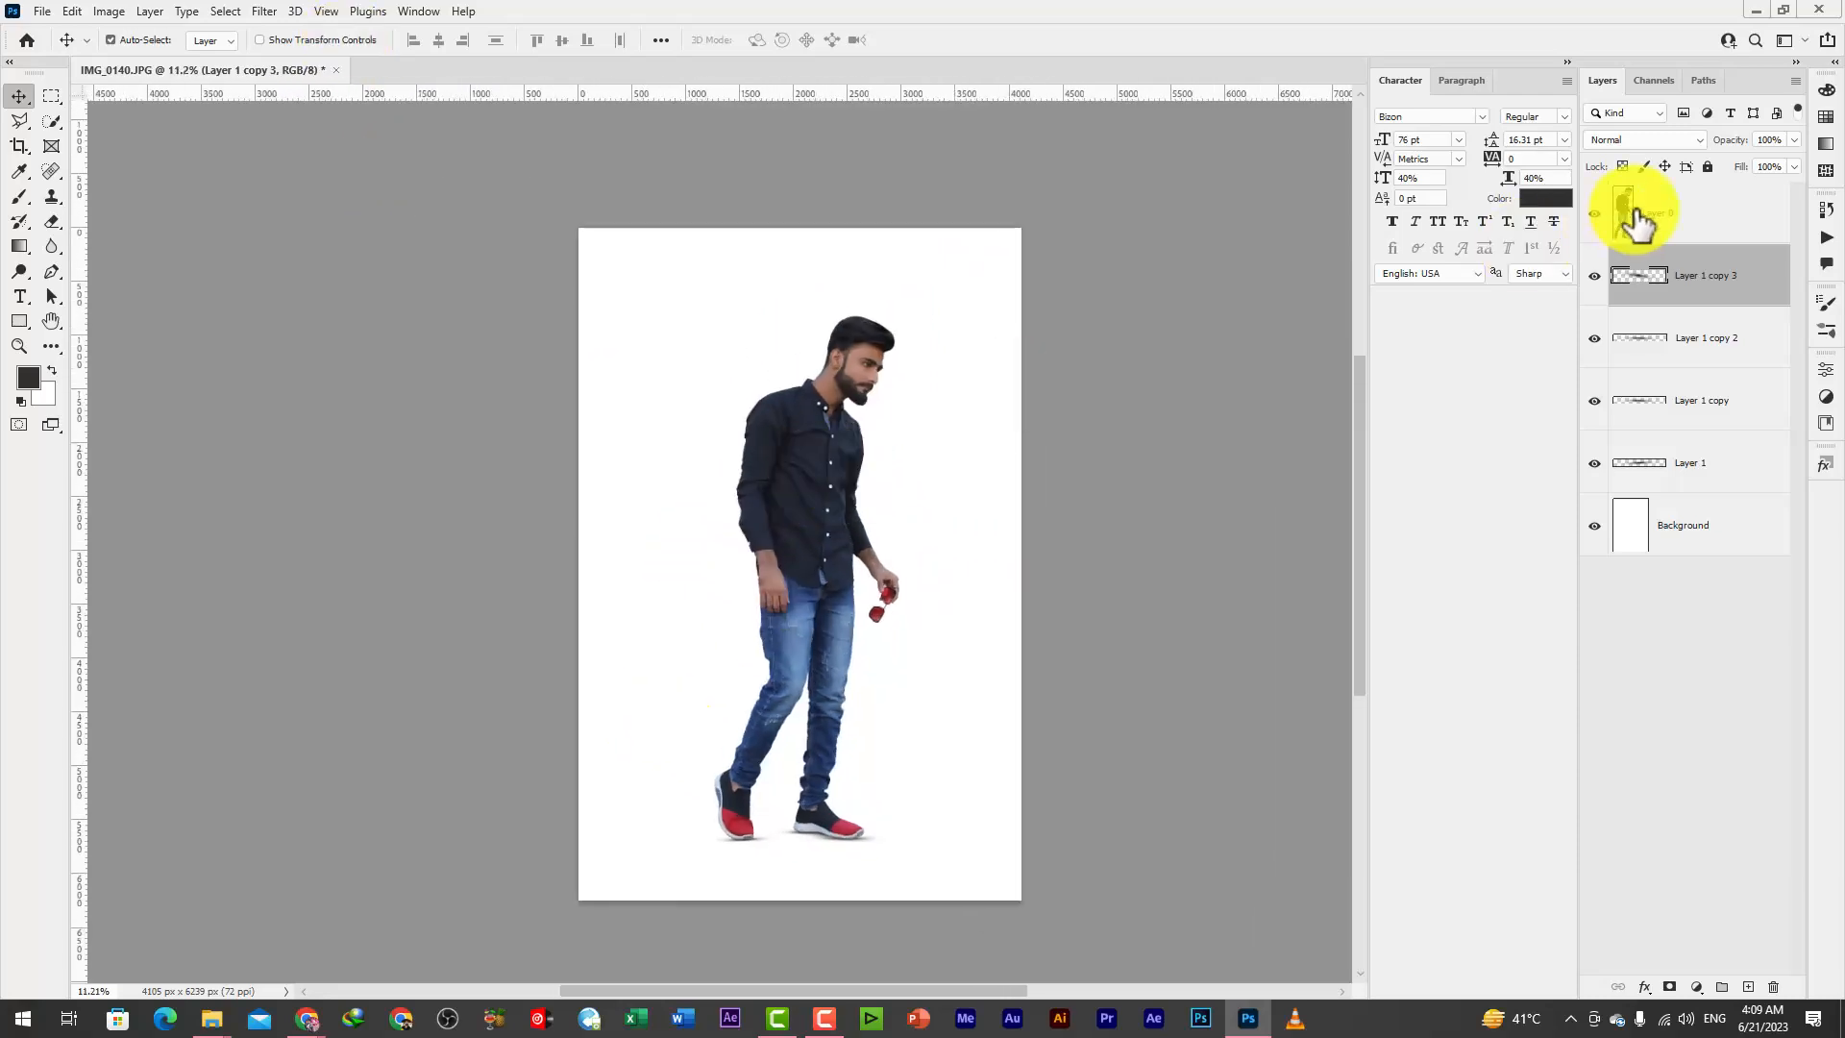
pyautogui.click(1710, 215)
pyautogui.rightClick(1718, 227)
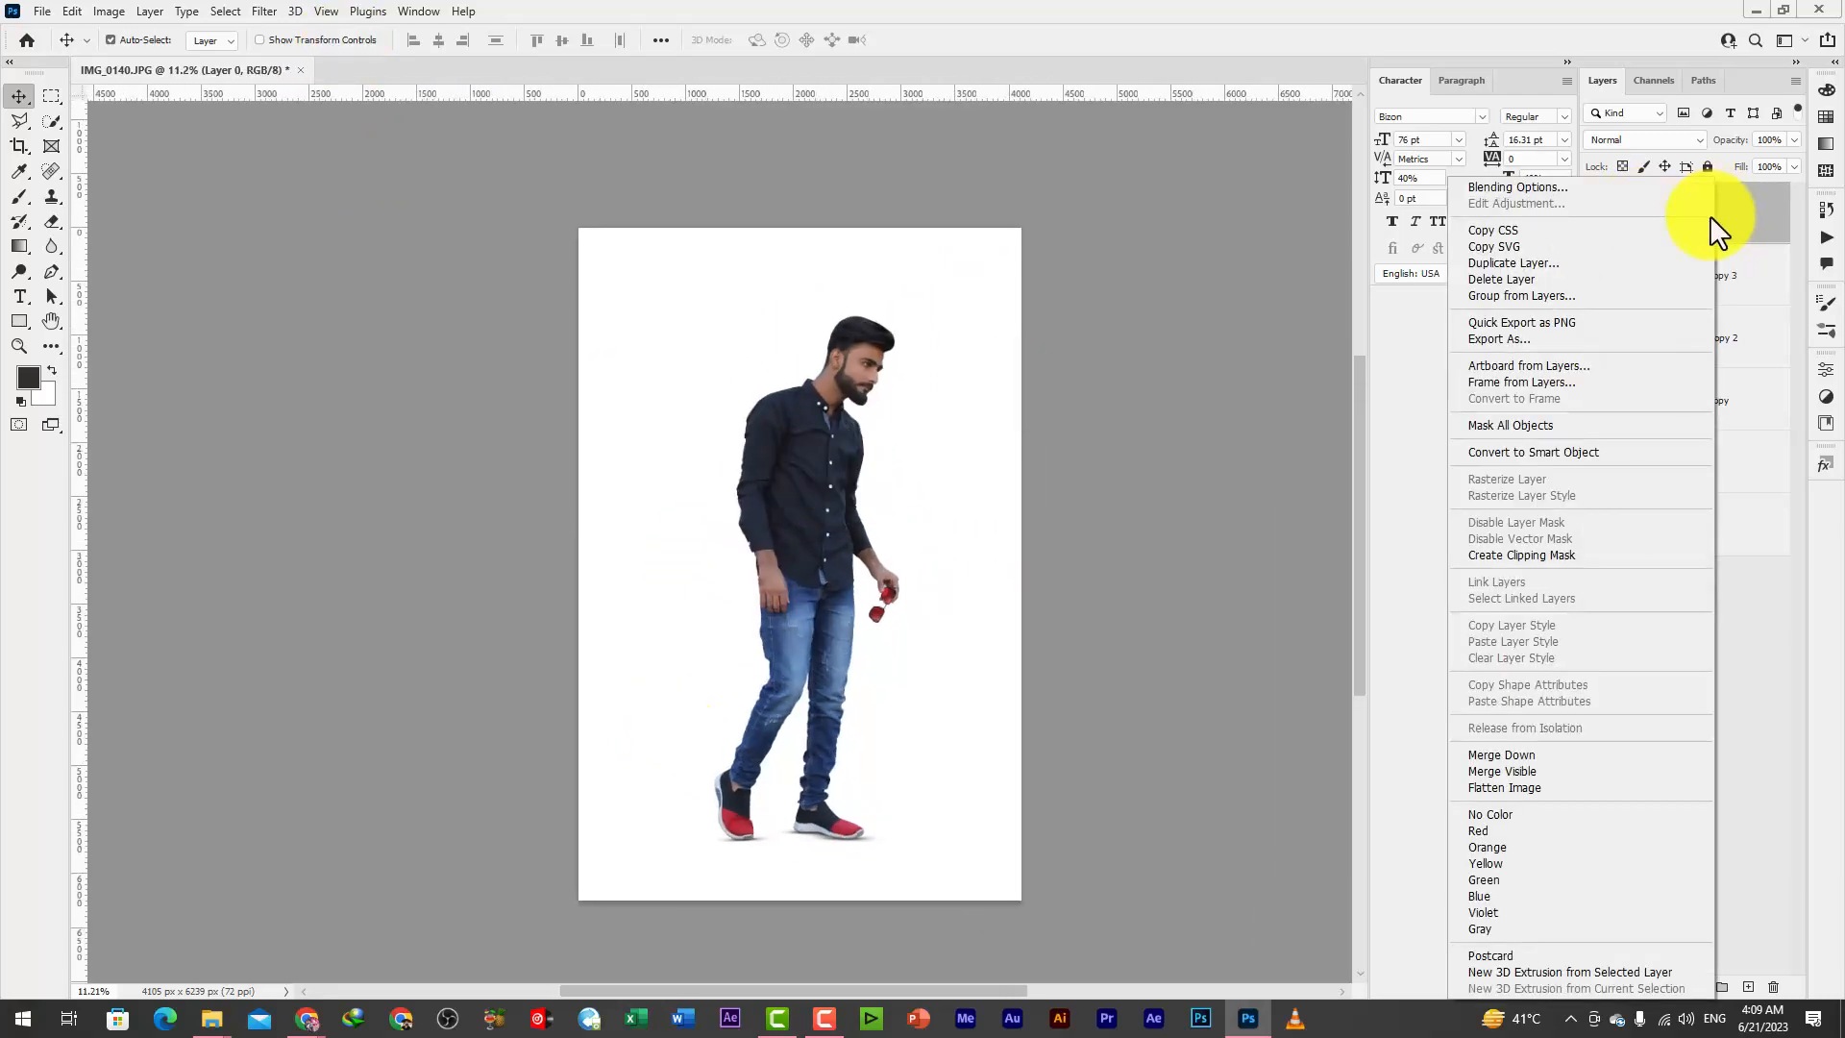
pyautogui.click(1528, 265)
pyautogui.click(1078, 288)
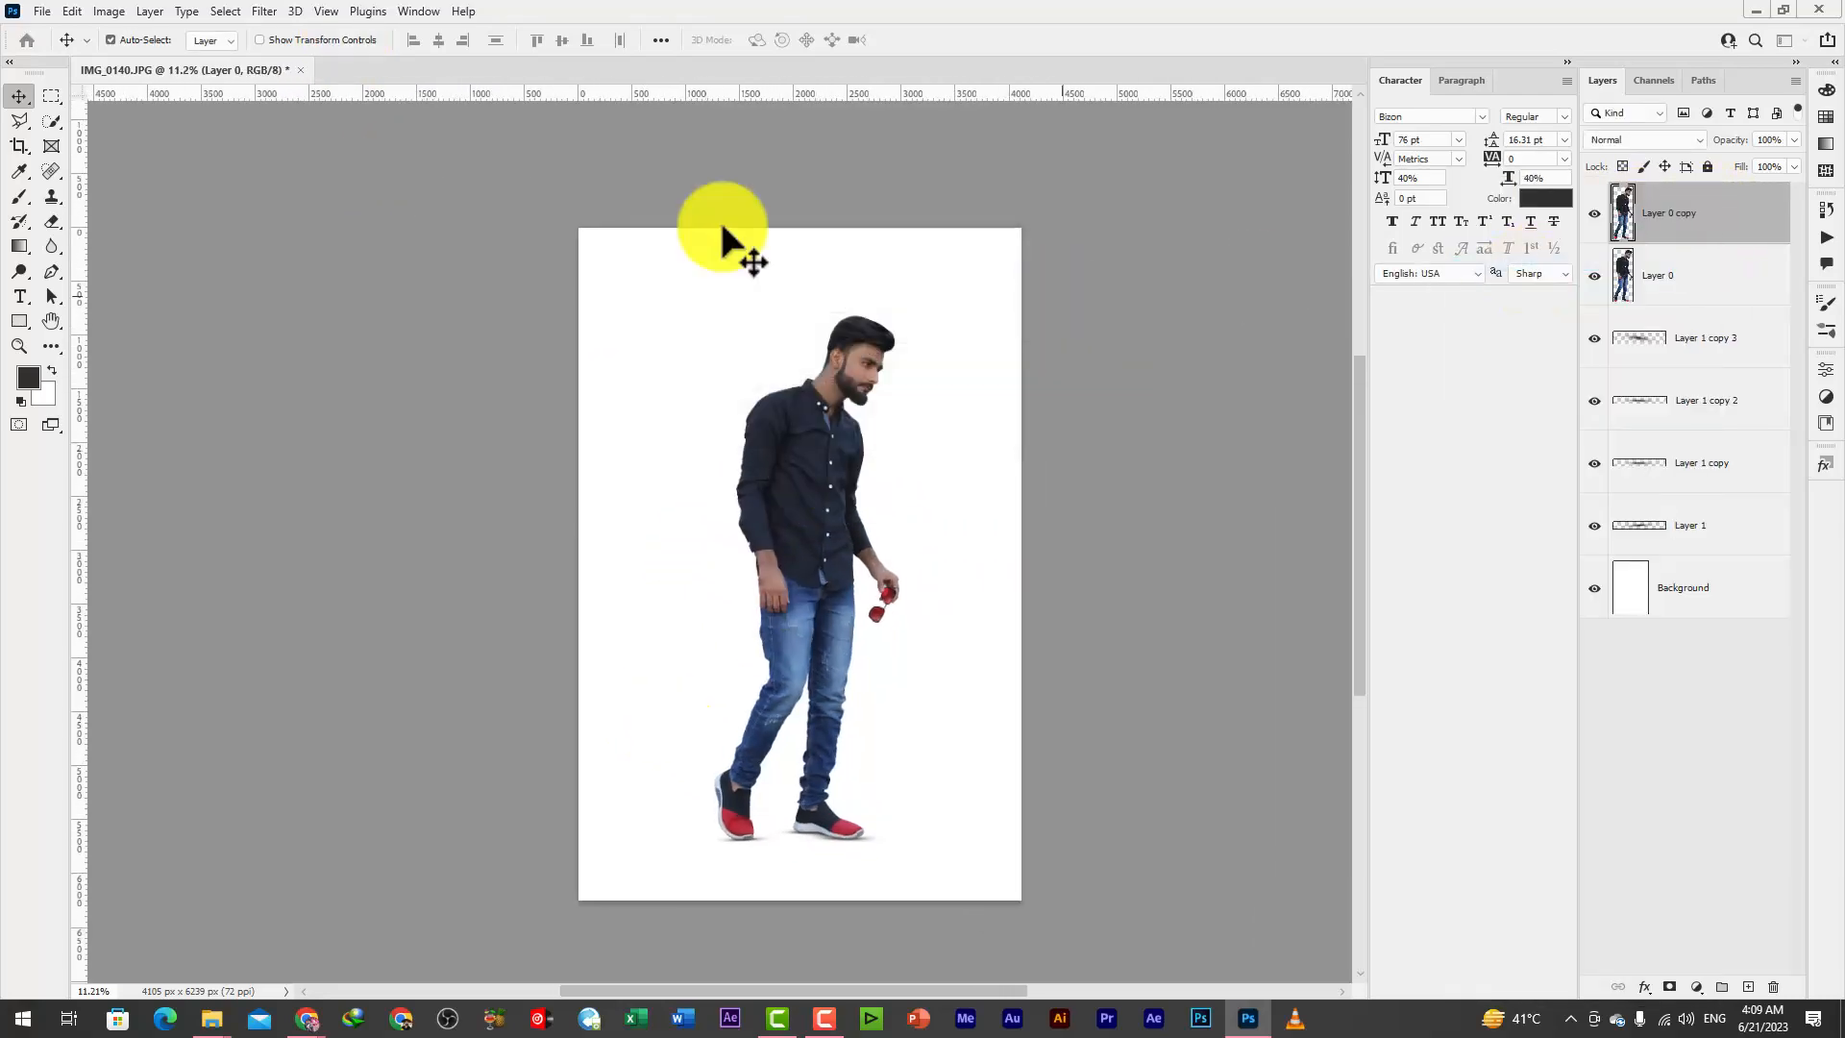
# Blacken the duplicated man layer, Layer 0 copy, with Hue/Saturation at Lightness -100 and move it beneath Layer 0
pyautogui.click(114, 17)
pyautogui.moveTo(130, 59)
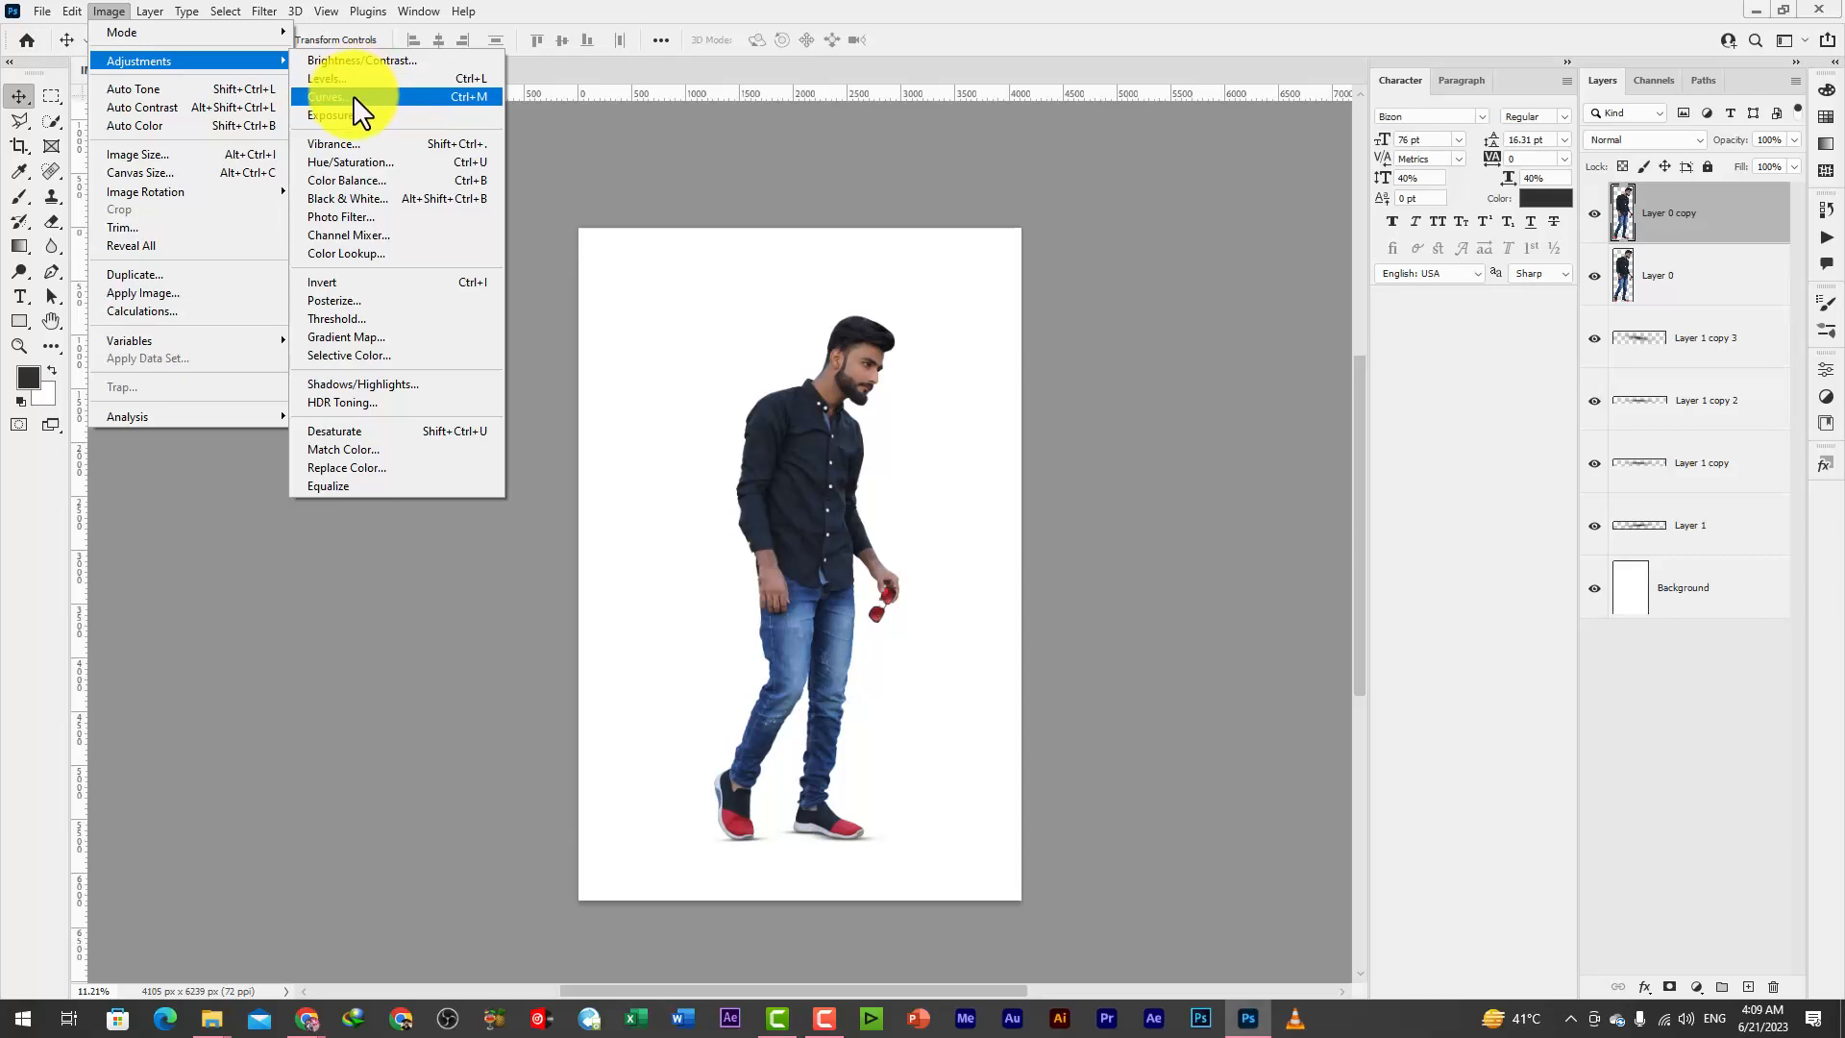
pyautogui.click(355, 162)
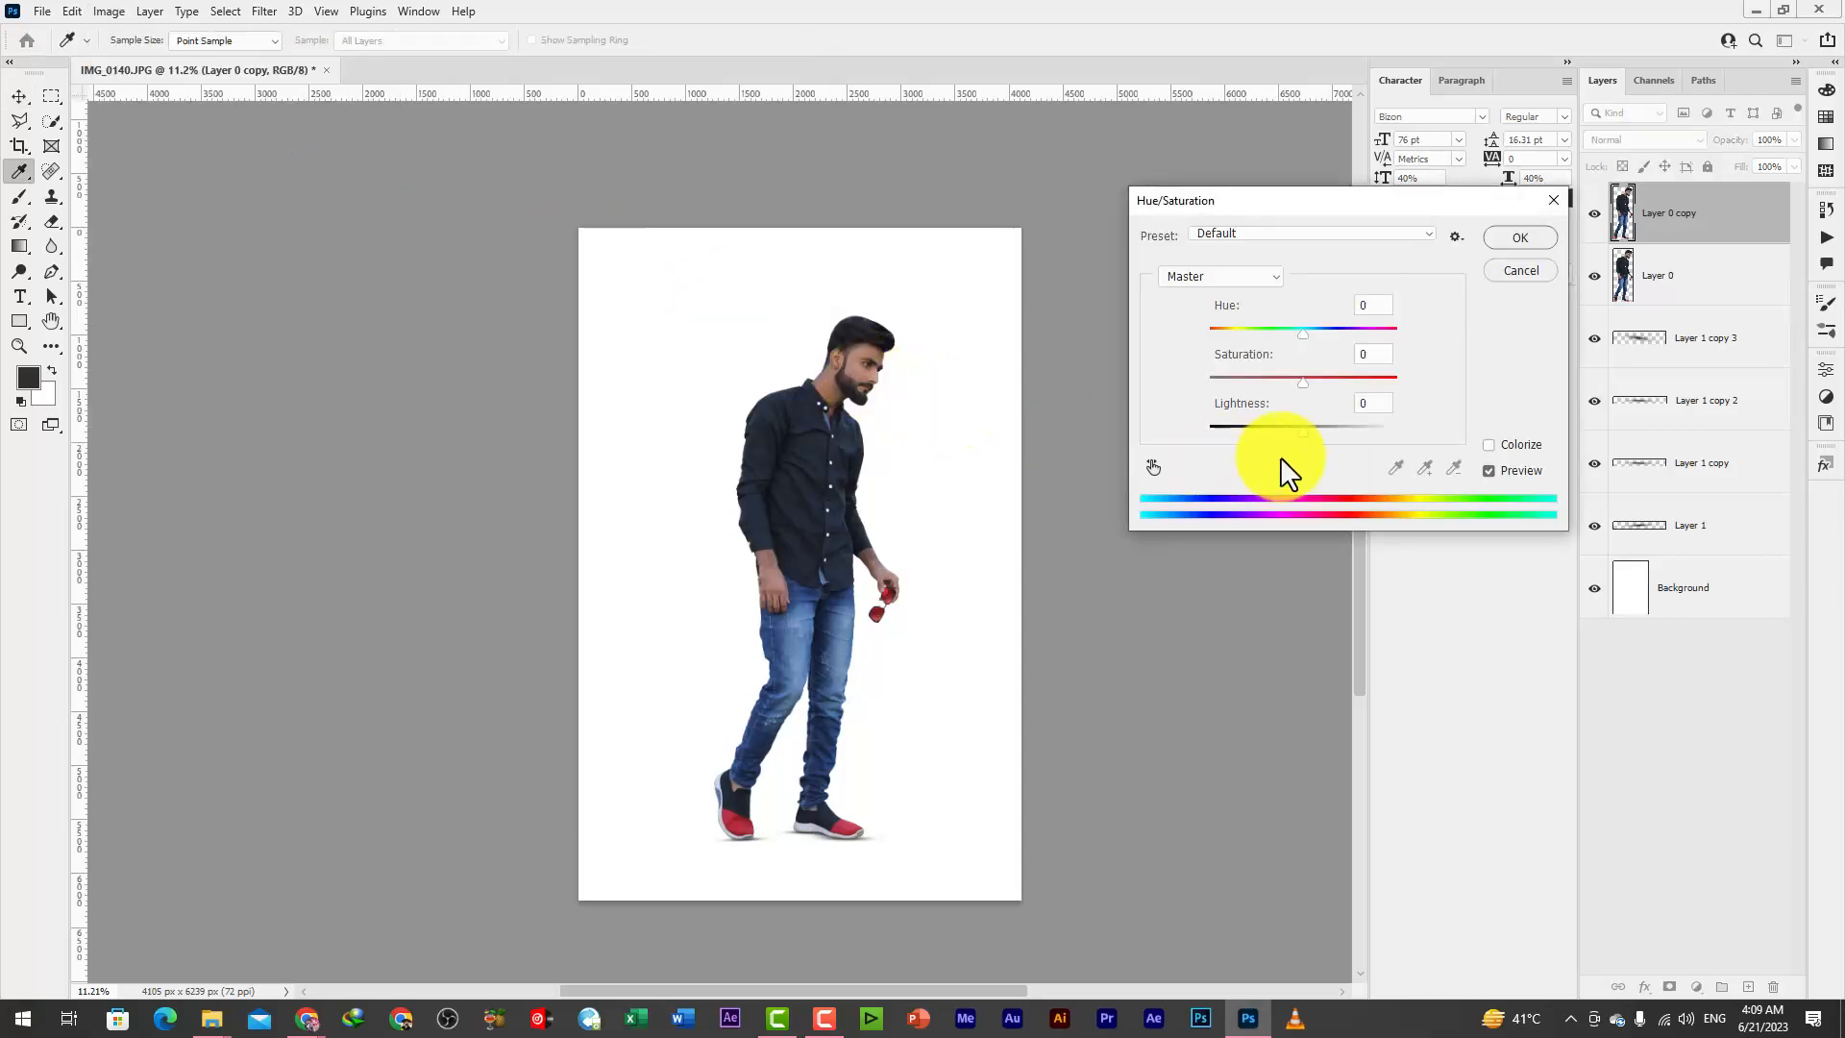
pyautogui.moveTo(1304, 436); pyautogui.dragTo(1213, 431)
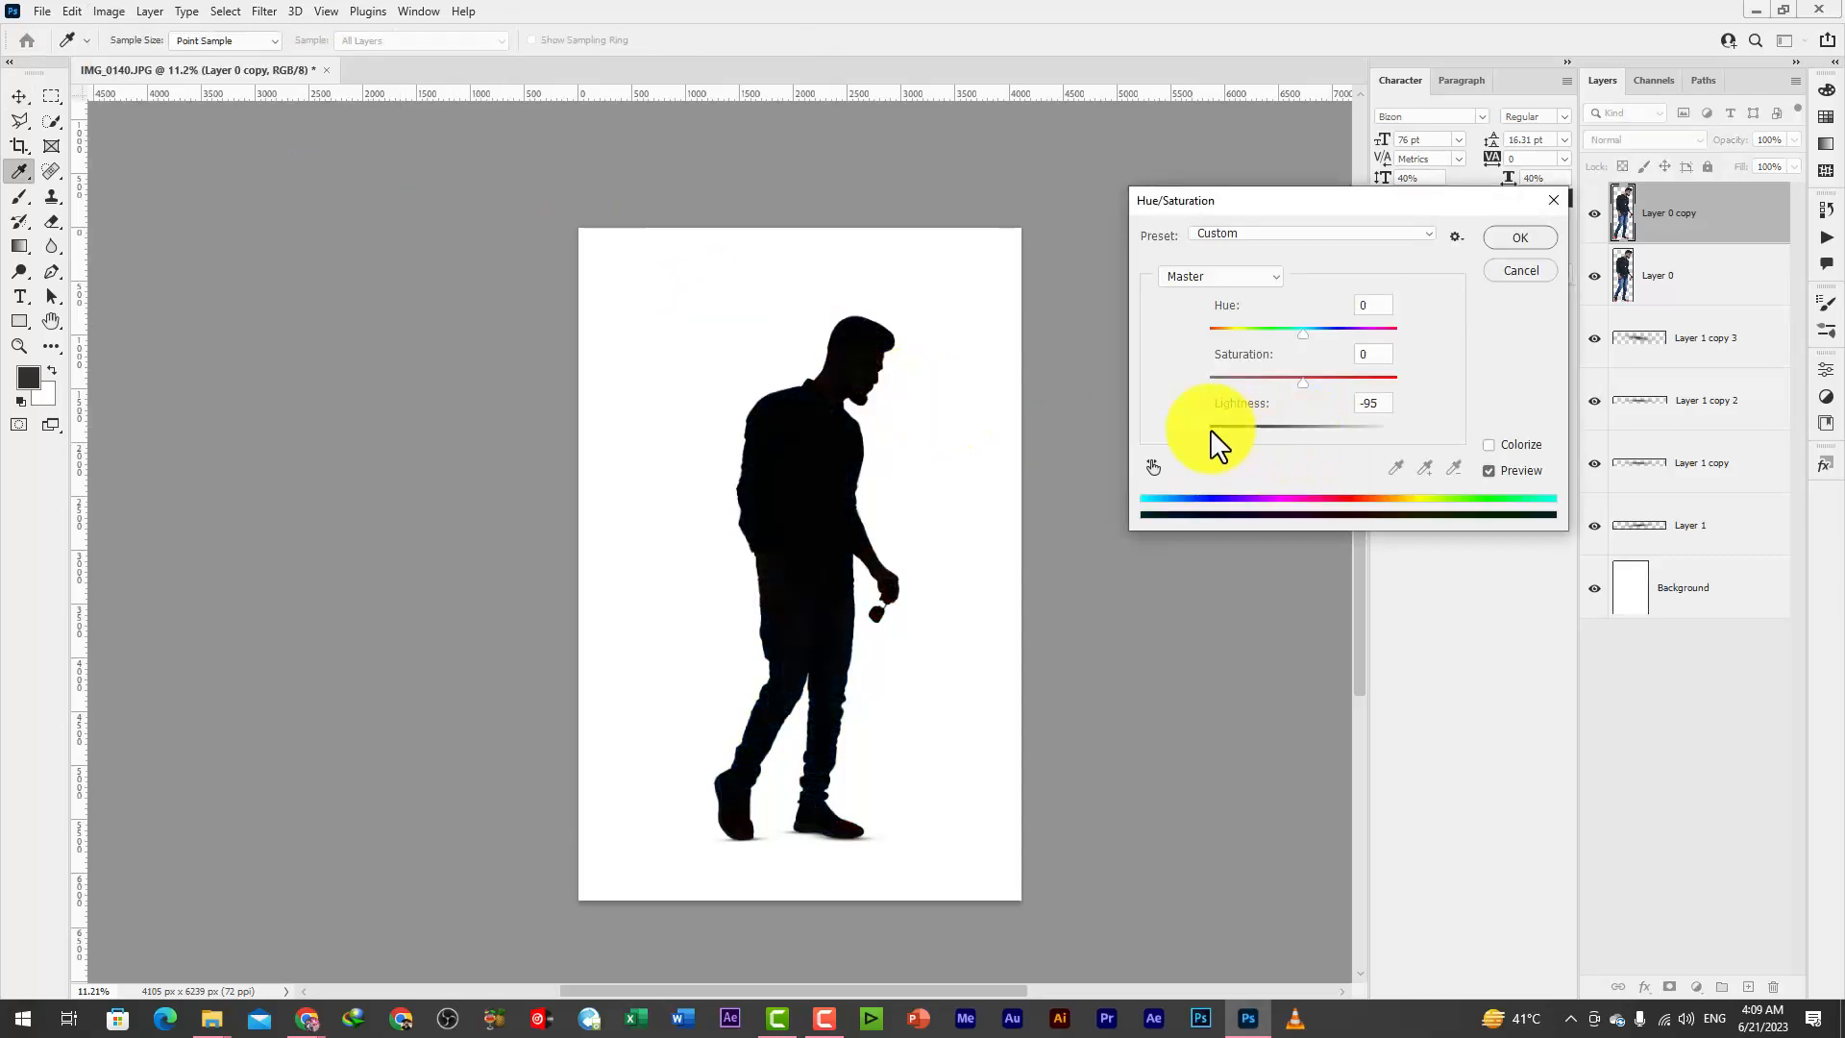
pyautogui.click(1514, 238)
pyautogui.moveTo(1693, 229); pyautogui.dragTo(1692, 279)
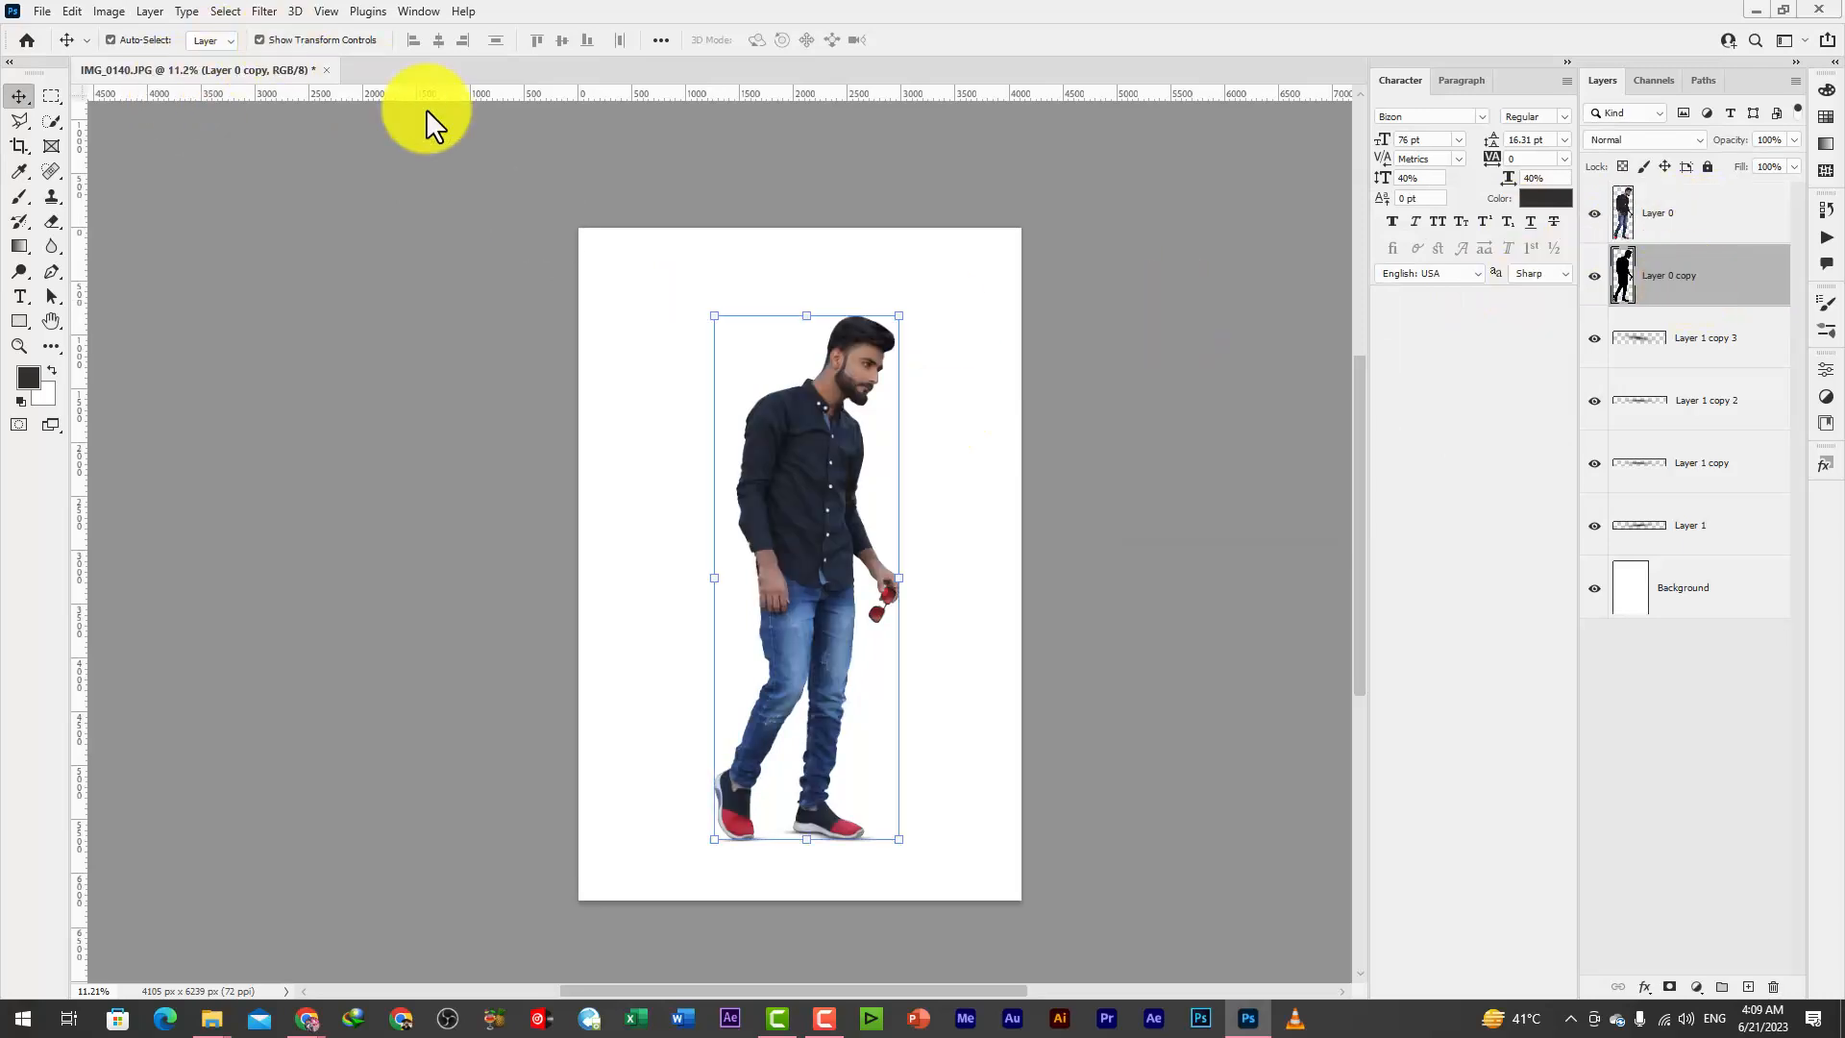
# Transform the black silhouette to about 102% width and 22% height, skewed about 60°, so it falls backward from the shoes
pyautogui.hotkey('ctrl', 't')
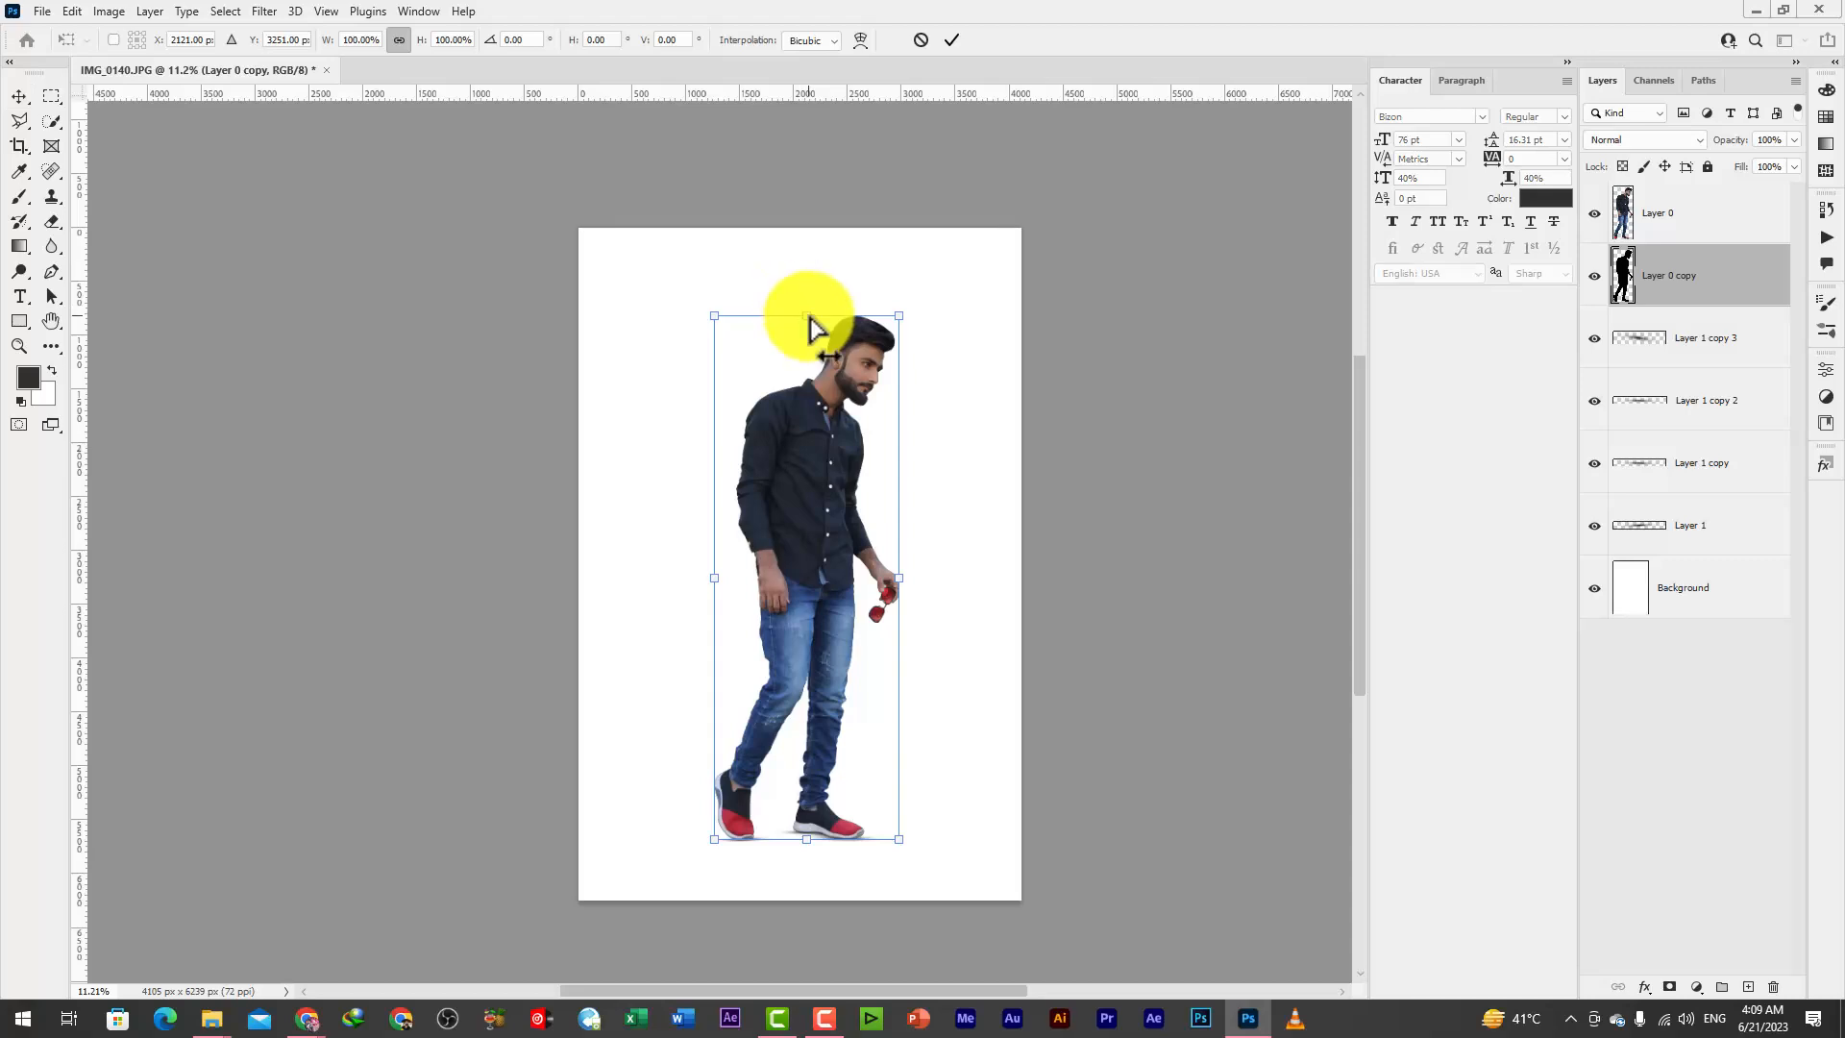
pyautogui.moveTo(810, 330); pyautogui.dragTo(611, 742)
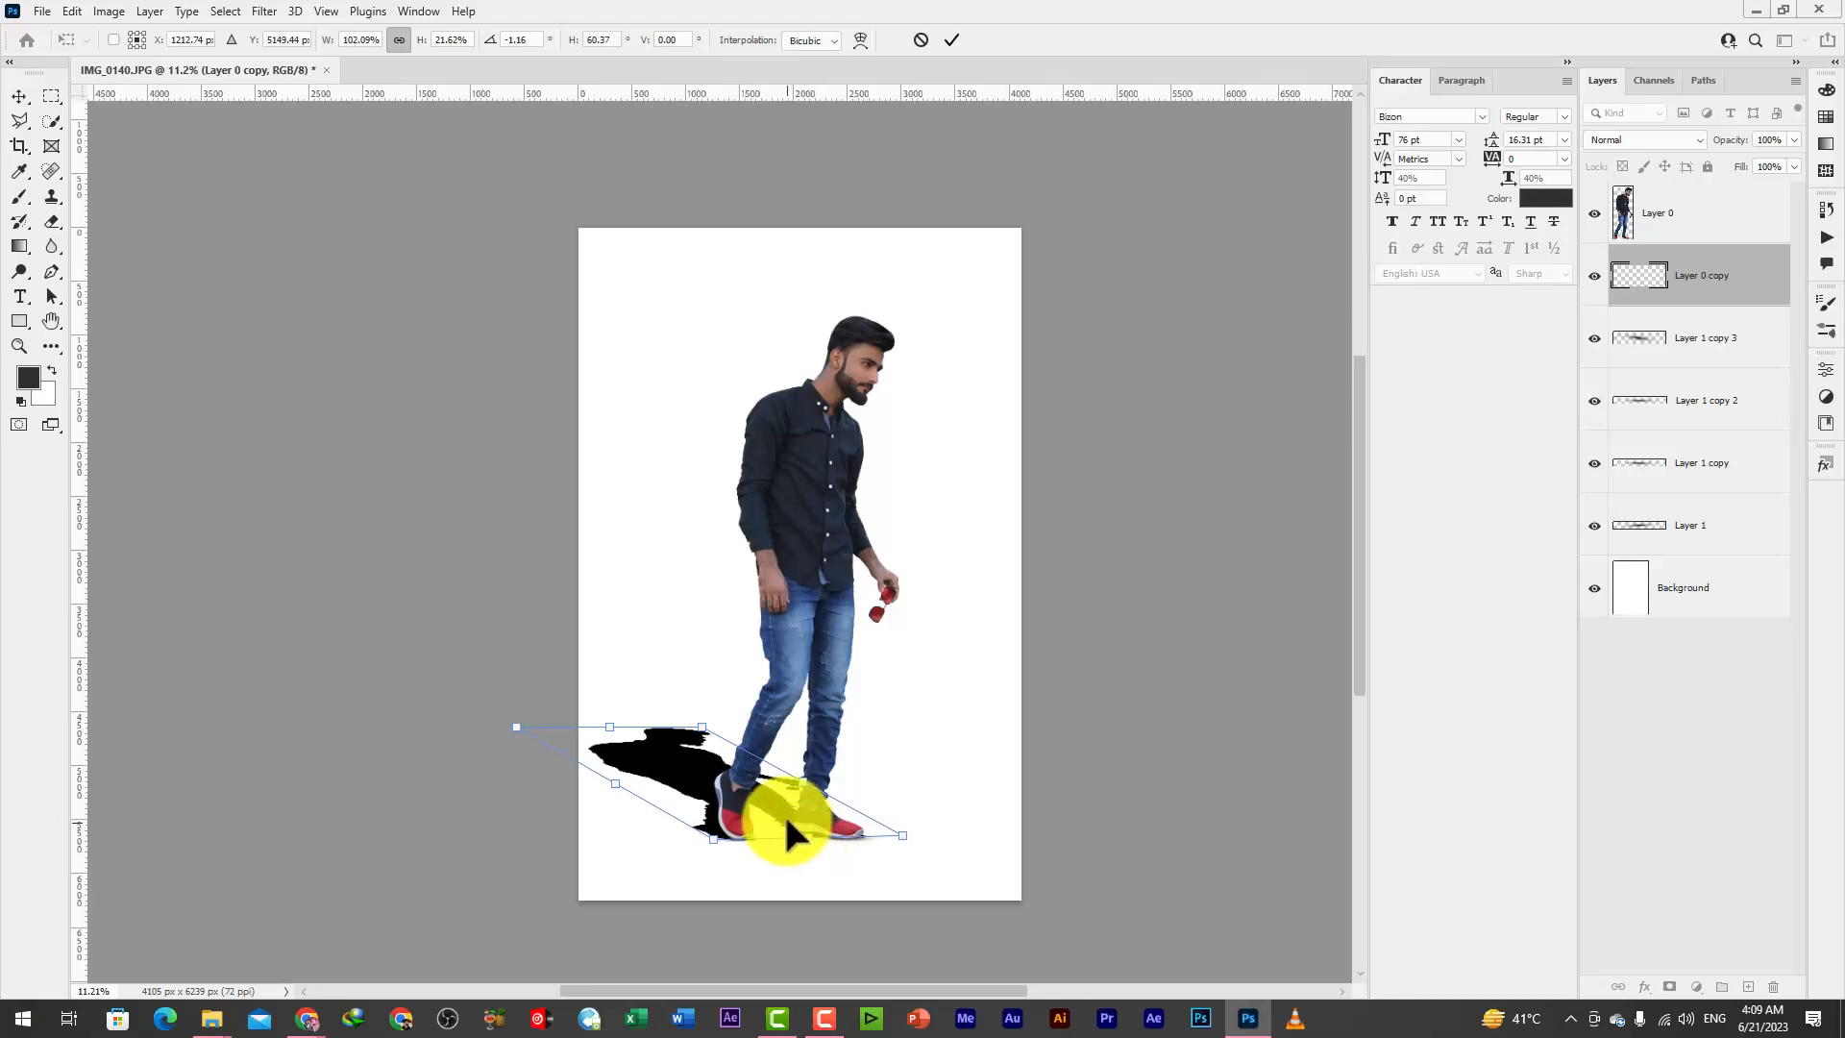
pyautogui.press('Return')
# Soften the cast shadow on Layer 0 copy with Gaussian Blur and set its fill to 41%
pyautogui.click(264, 11)
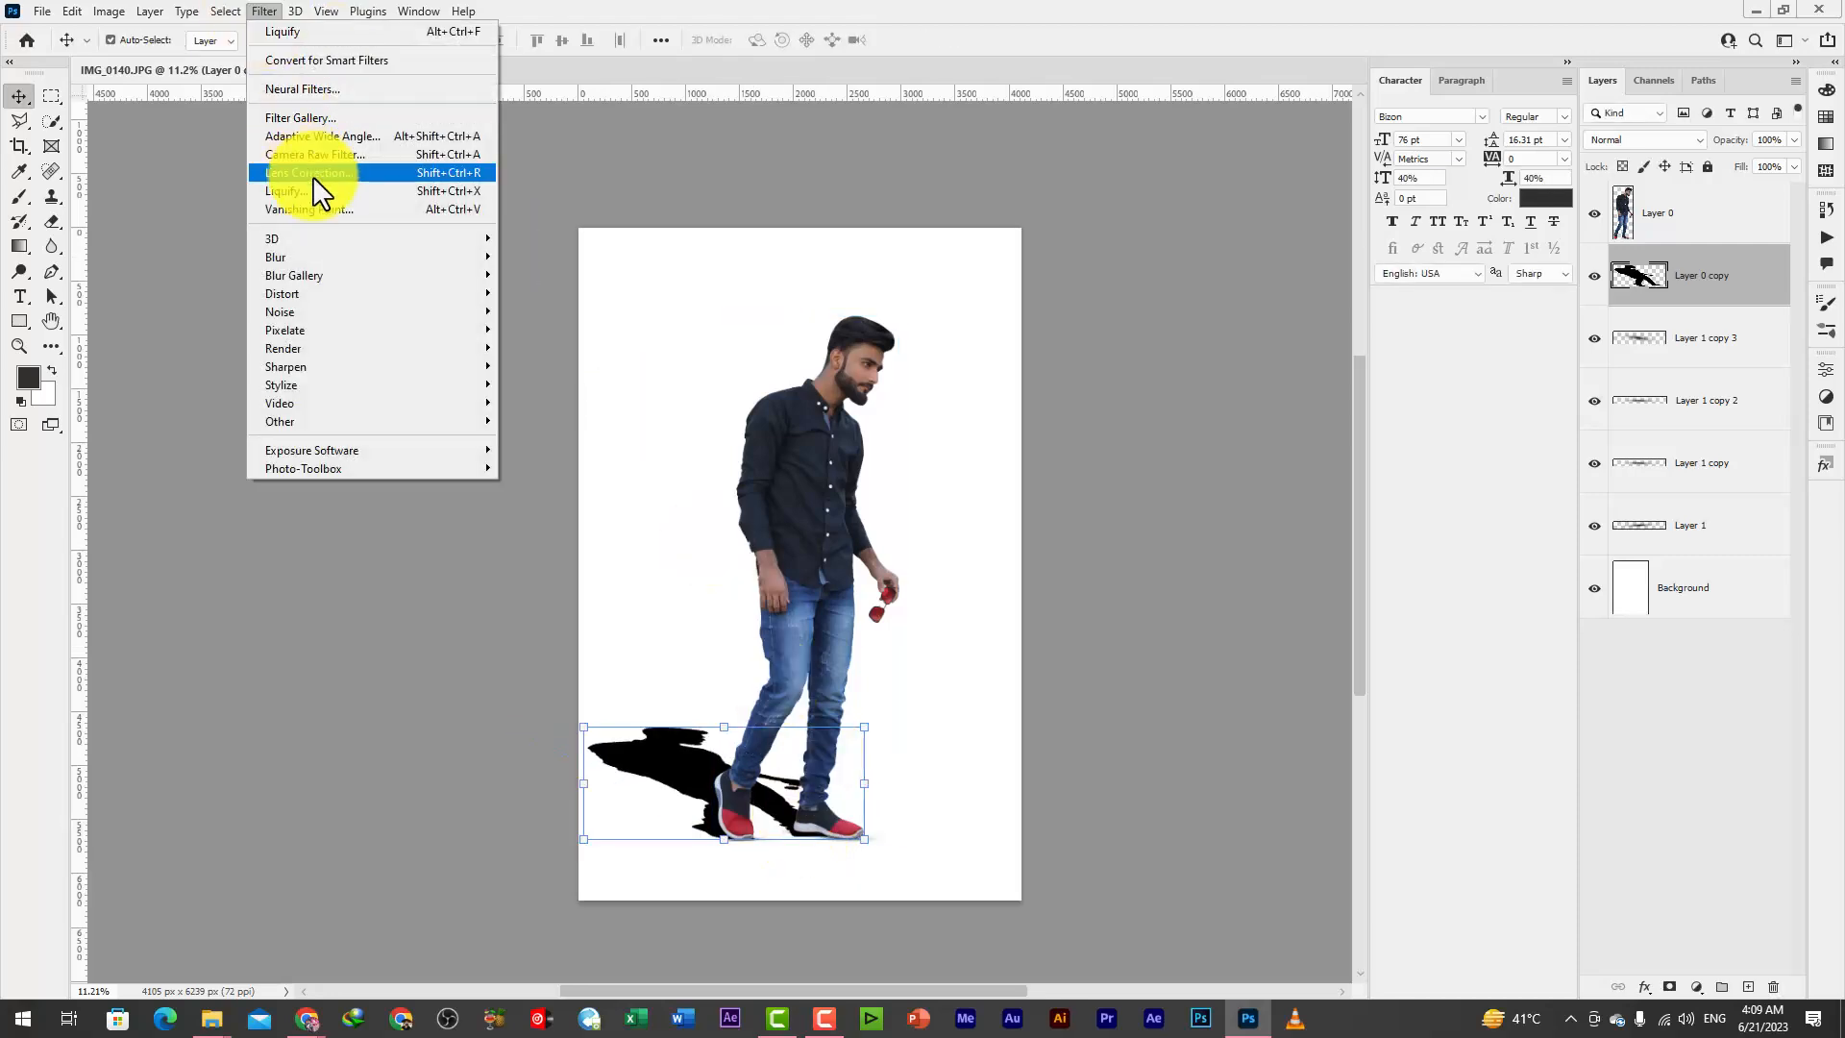
pyautogui.moveTo(391, 256)
pyautogui.click(572, 327)
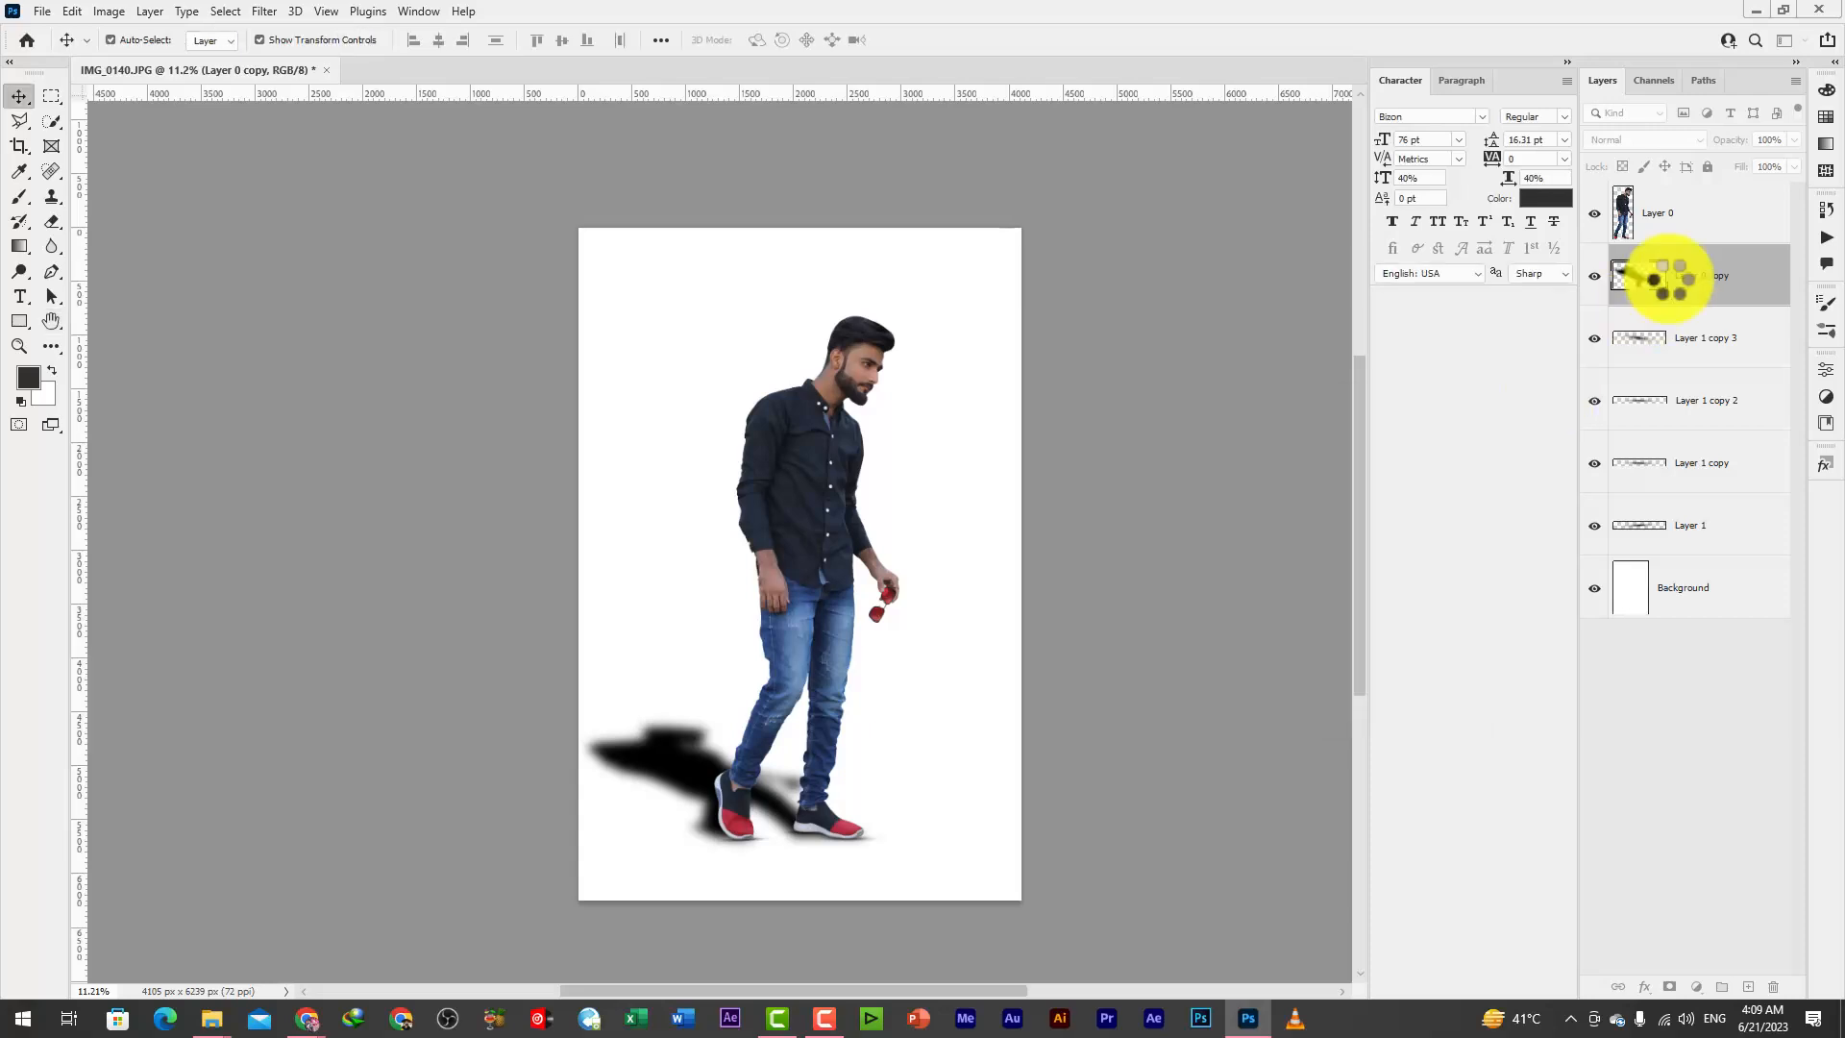
pyautogui.click(1747, 189)
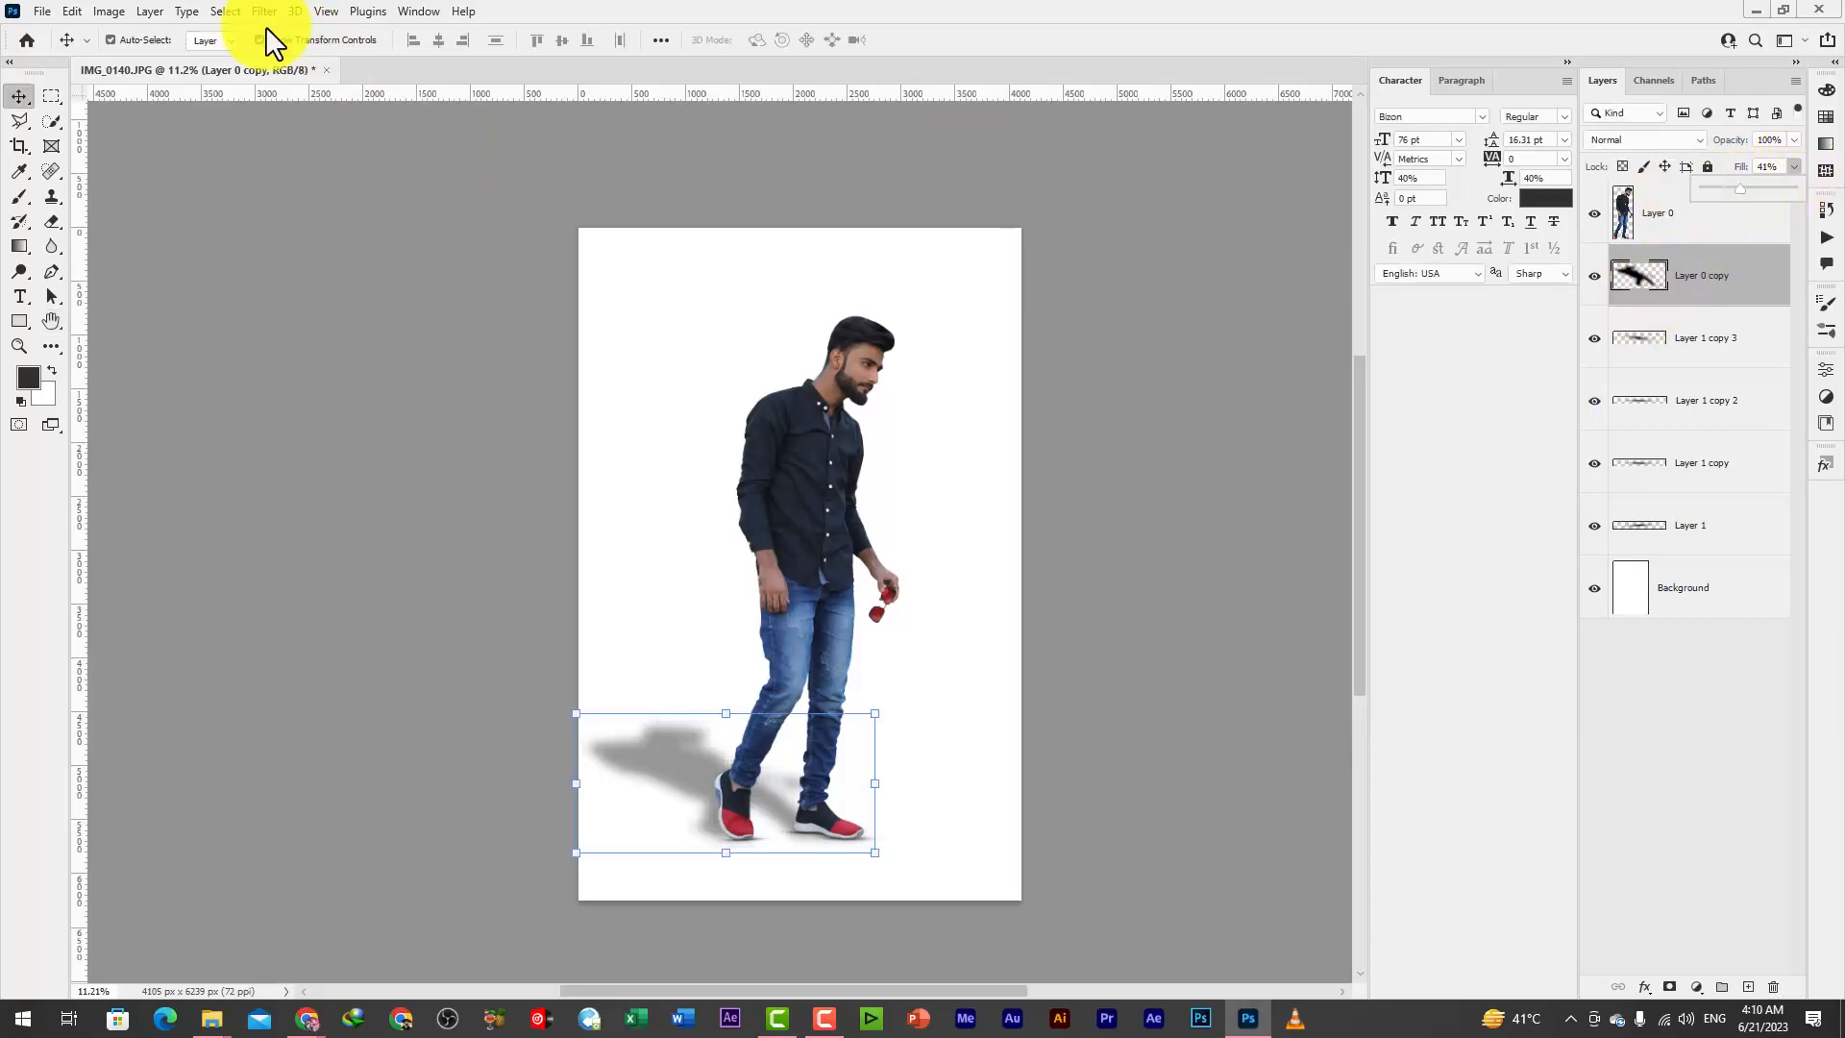
# Load the Layer 0 transparency of IMG_0140f.psd as a new selection around the man
pyautogui.click(825, 465)
pyautogui.scroll(-2, 846, 606)
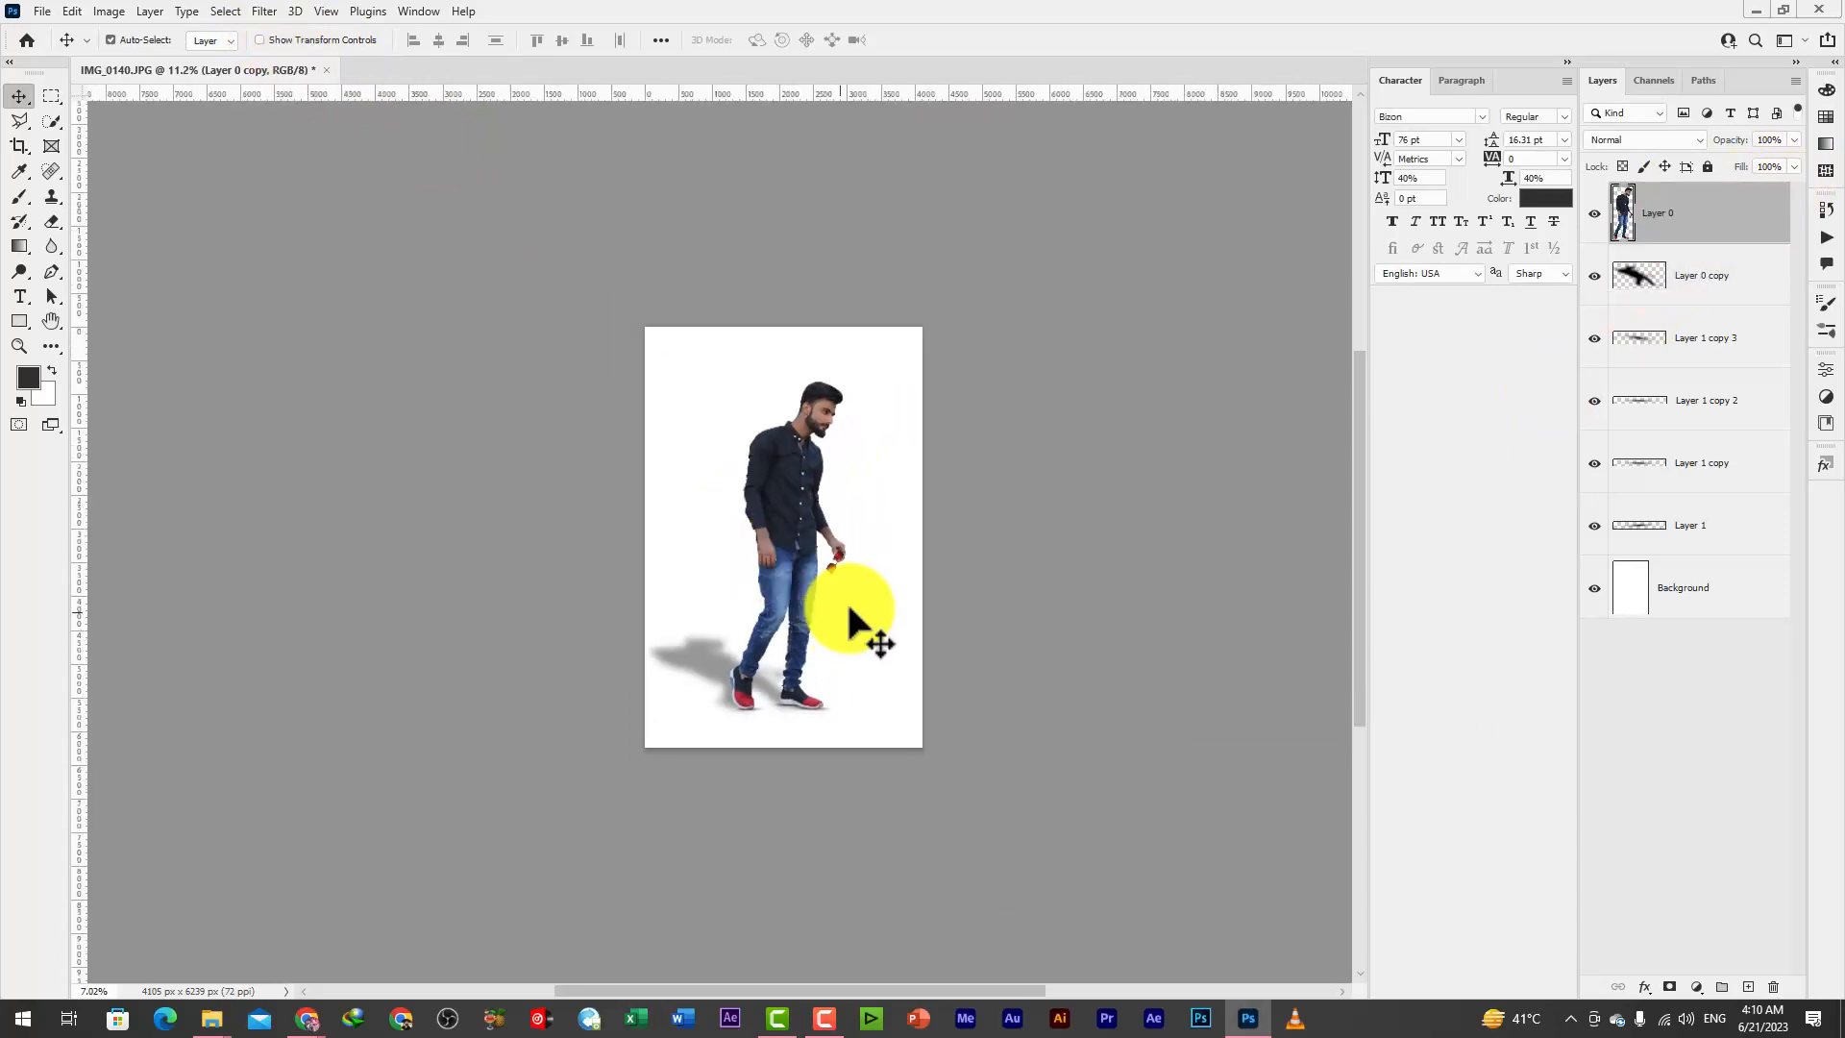
pyautogui.scroll(3, 863, 554)
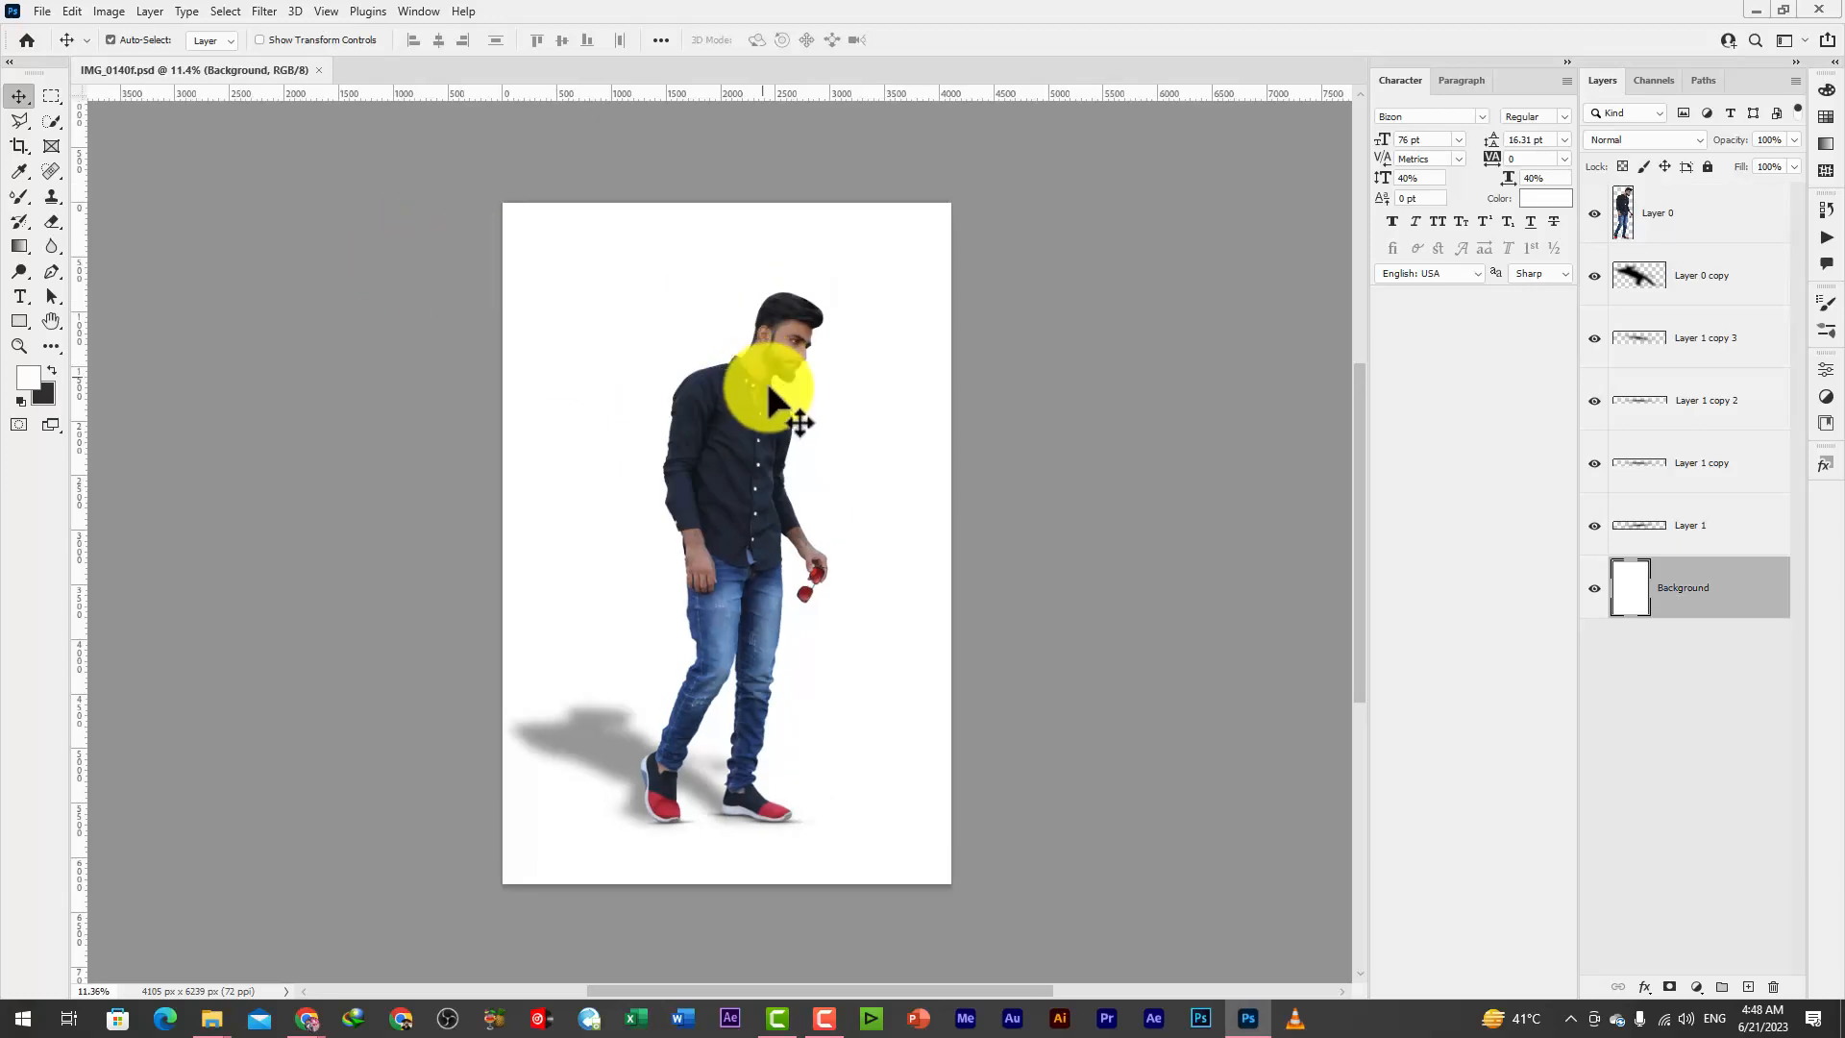
pyautogui.scroll(-2, 798, 424)
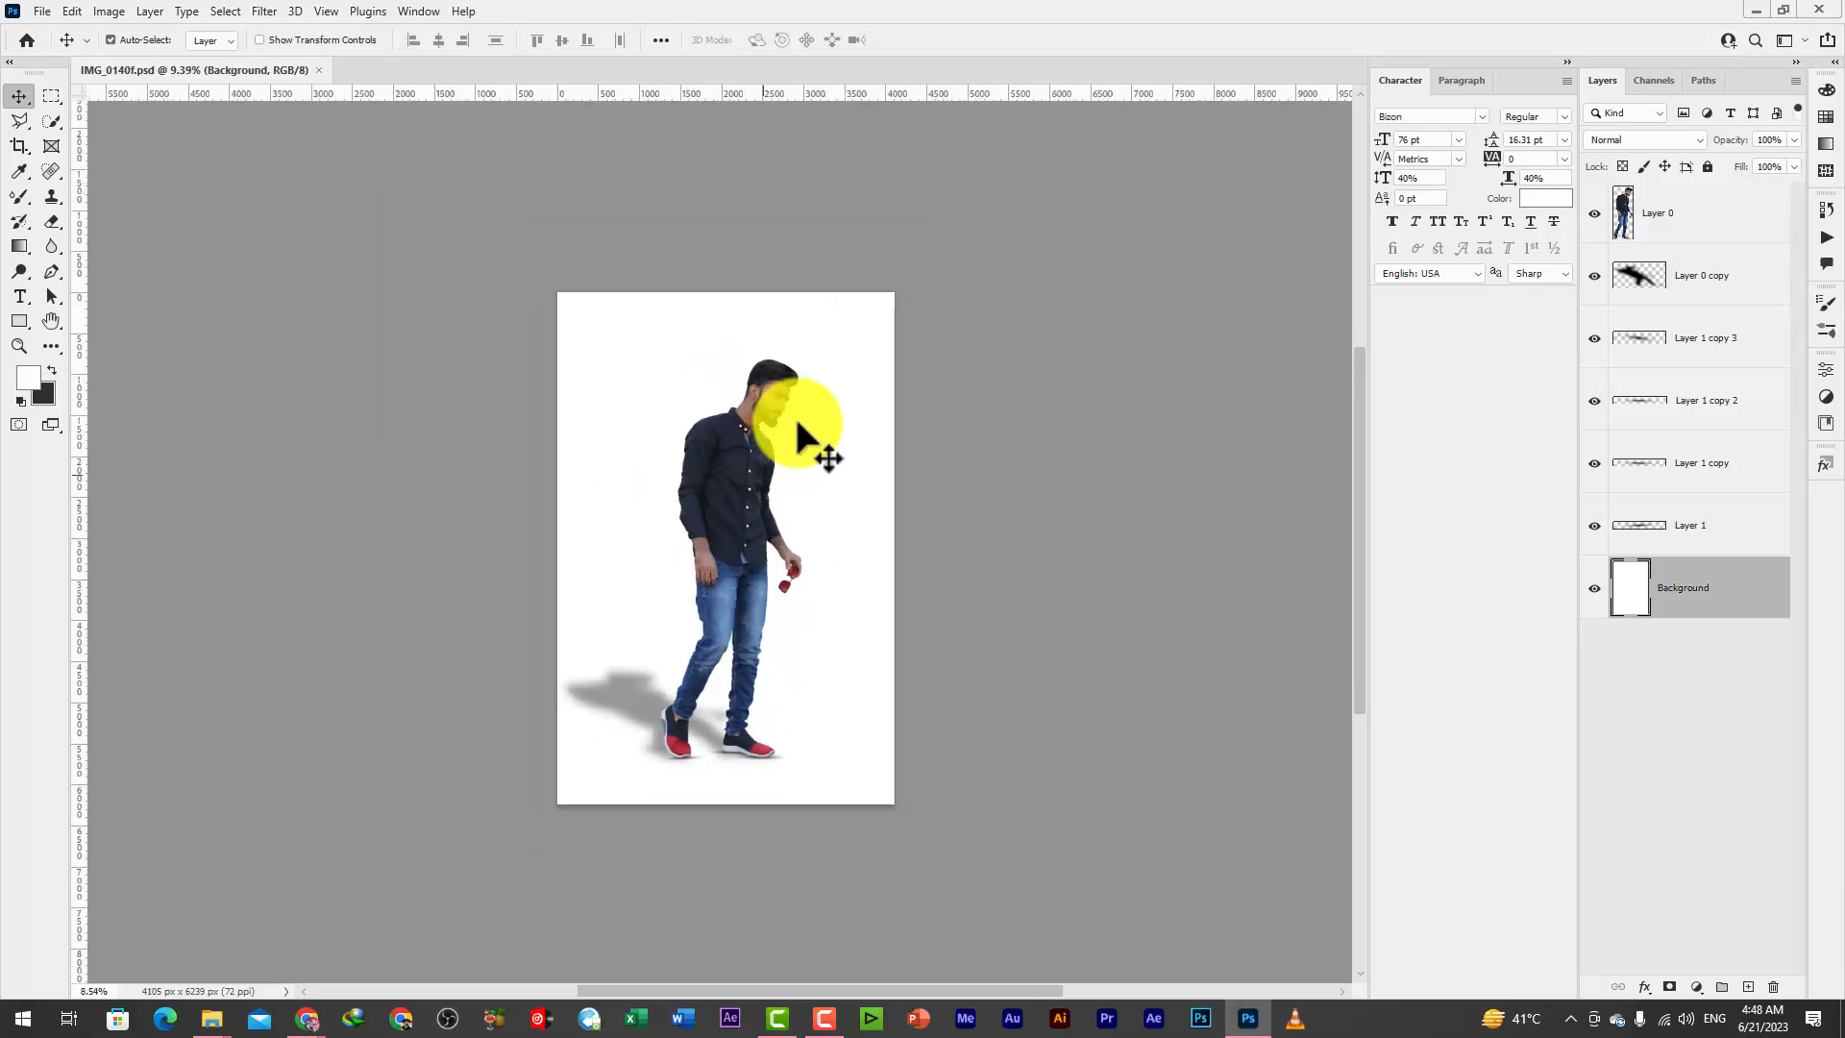
pyautogui.scroll(2, 797, 424)
pyautogui.click(1701, 234)
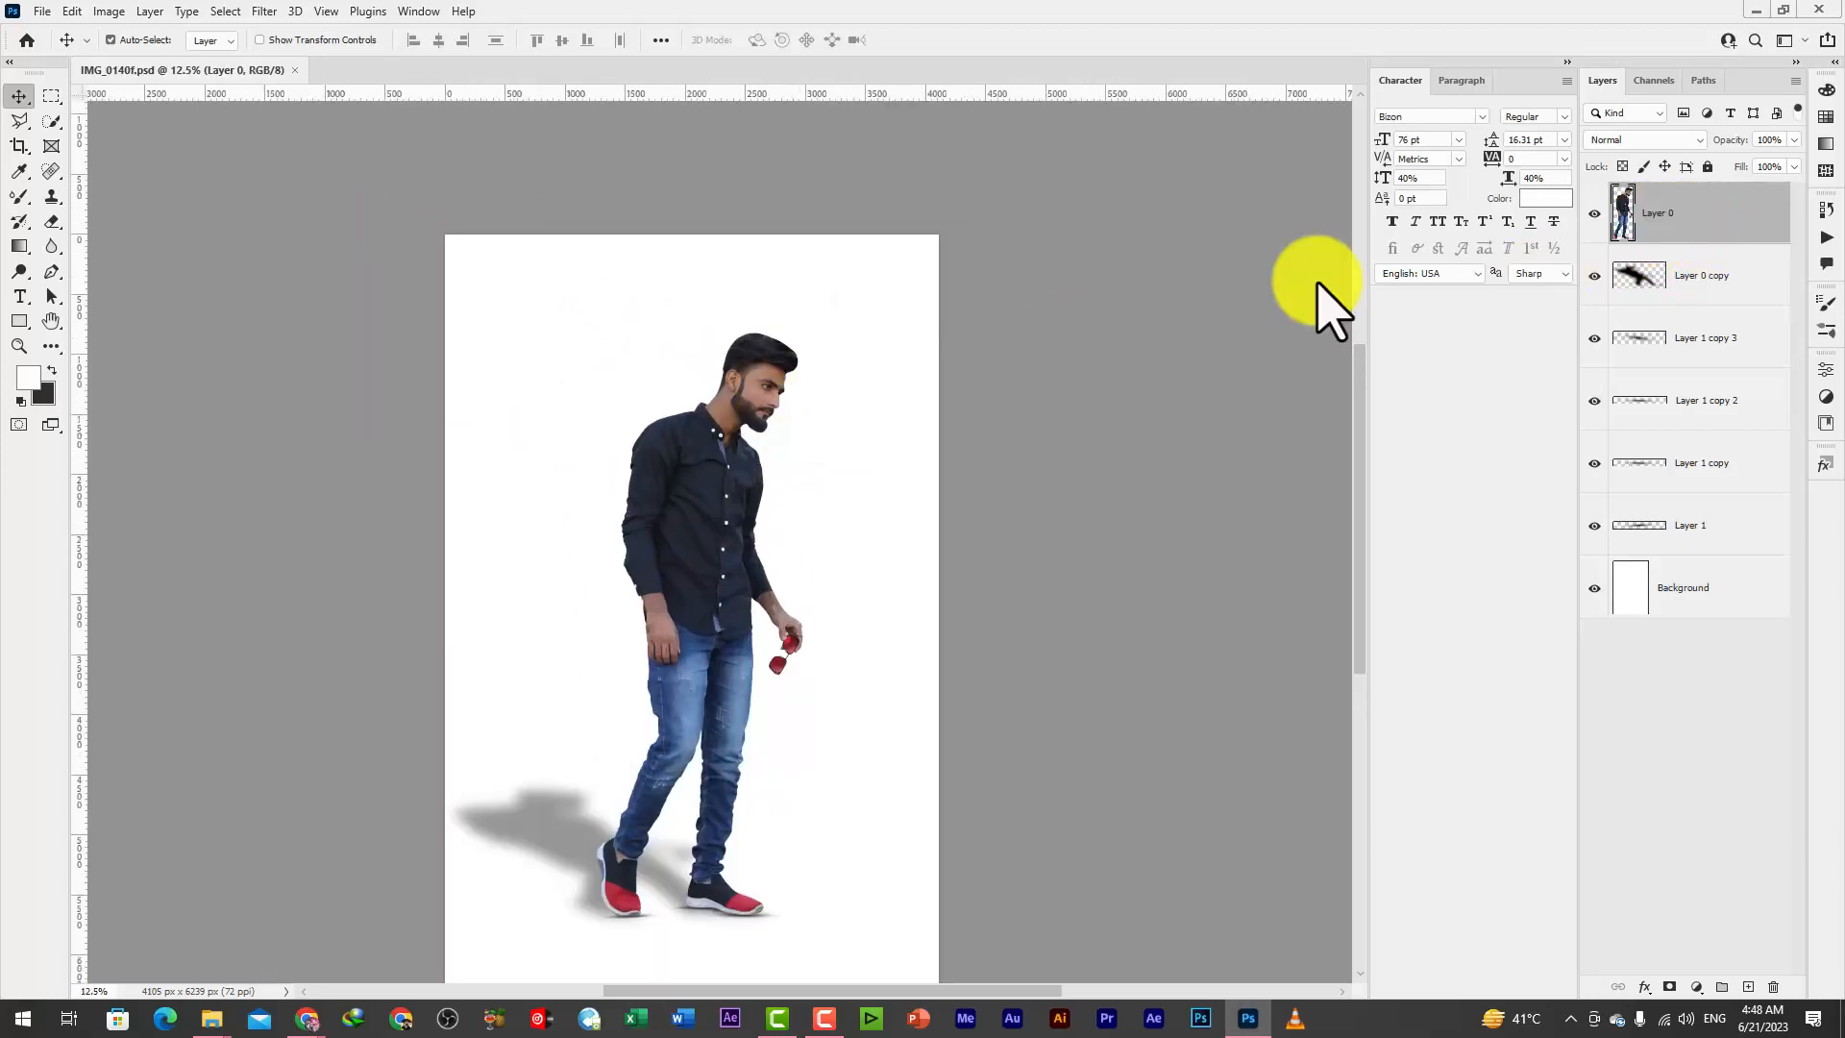
pyautogui.click(226, 12)
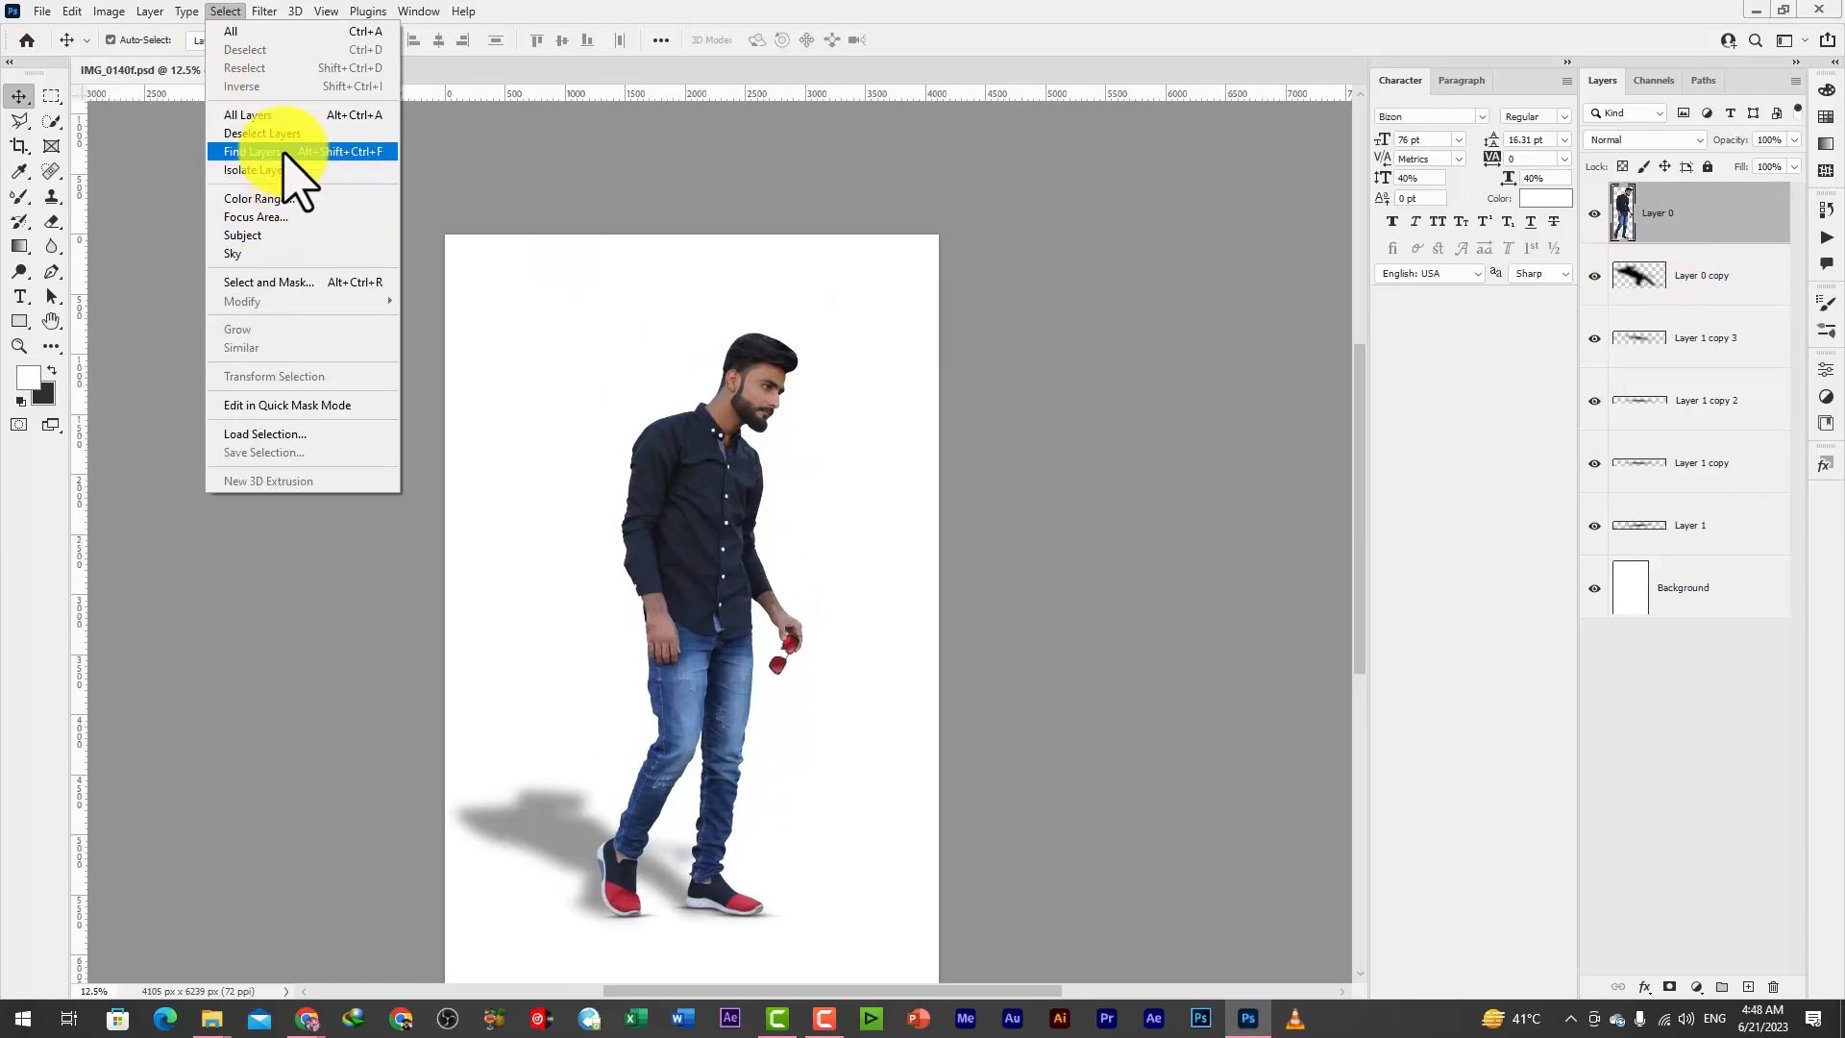
pyautogui.click(254, 433)
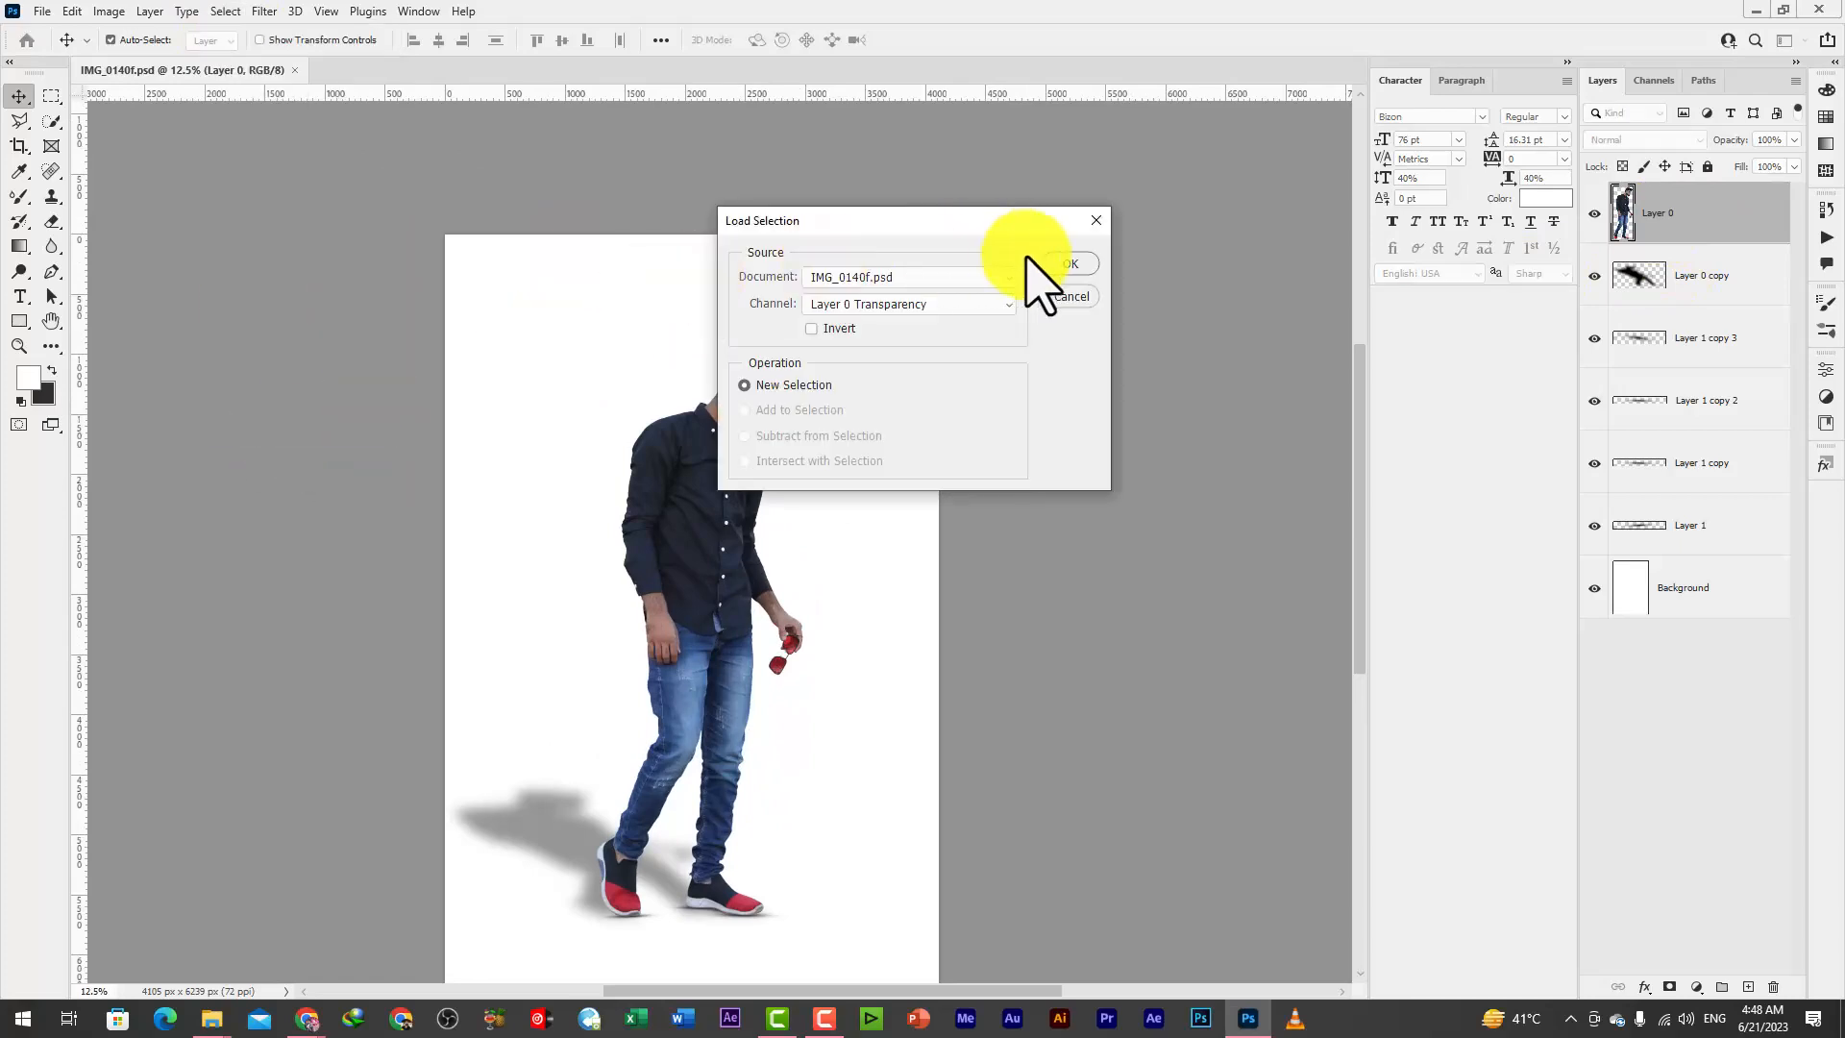
pyautogui.click(1057, 271)
pyautogui.click(790, 399)
# Smooth the skin on the man's forehead on Layer 0 with the Mixer Brush tool
pyautogui.scroll(9, 769, 368)
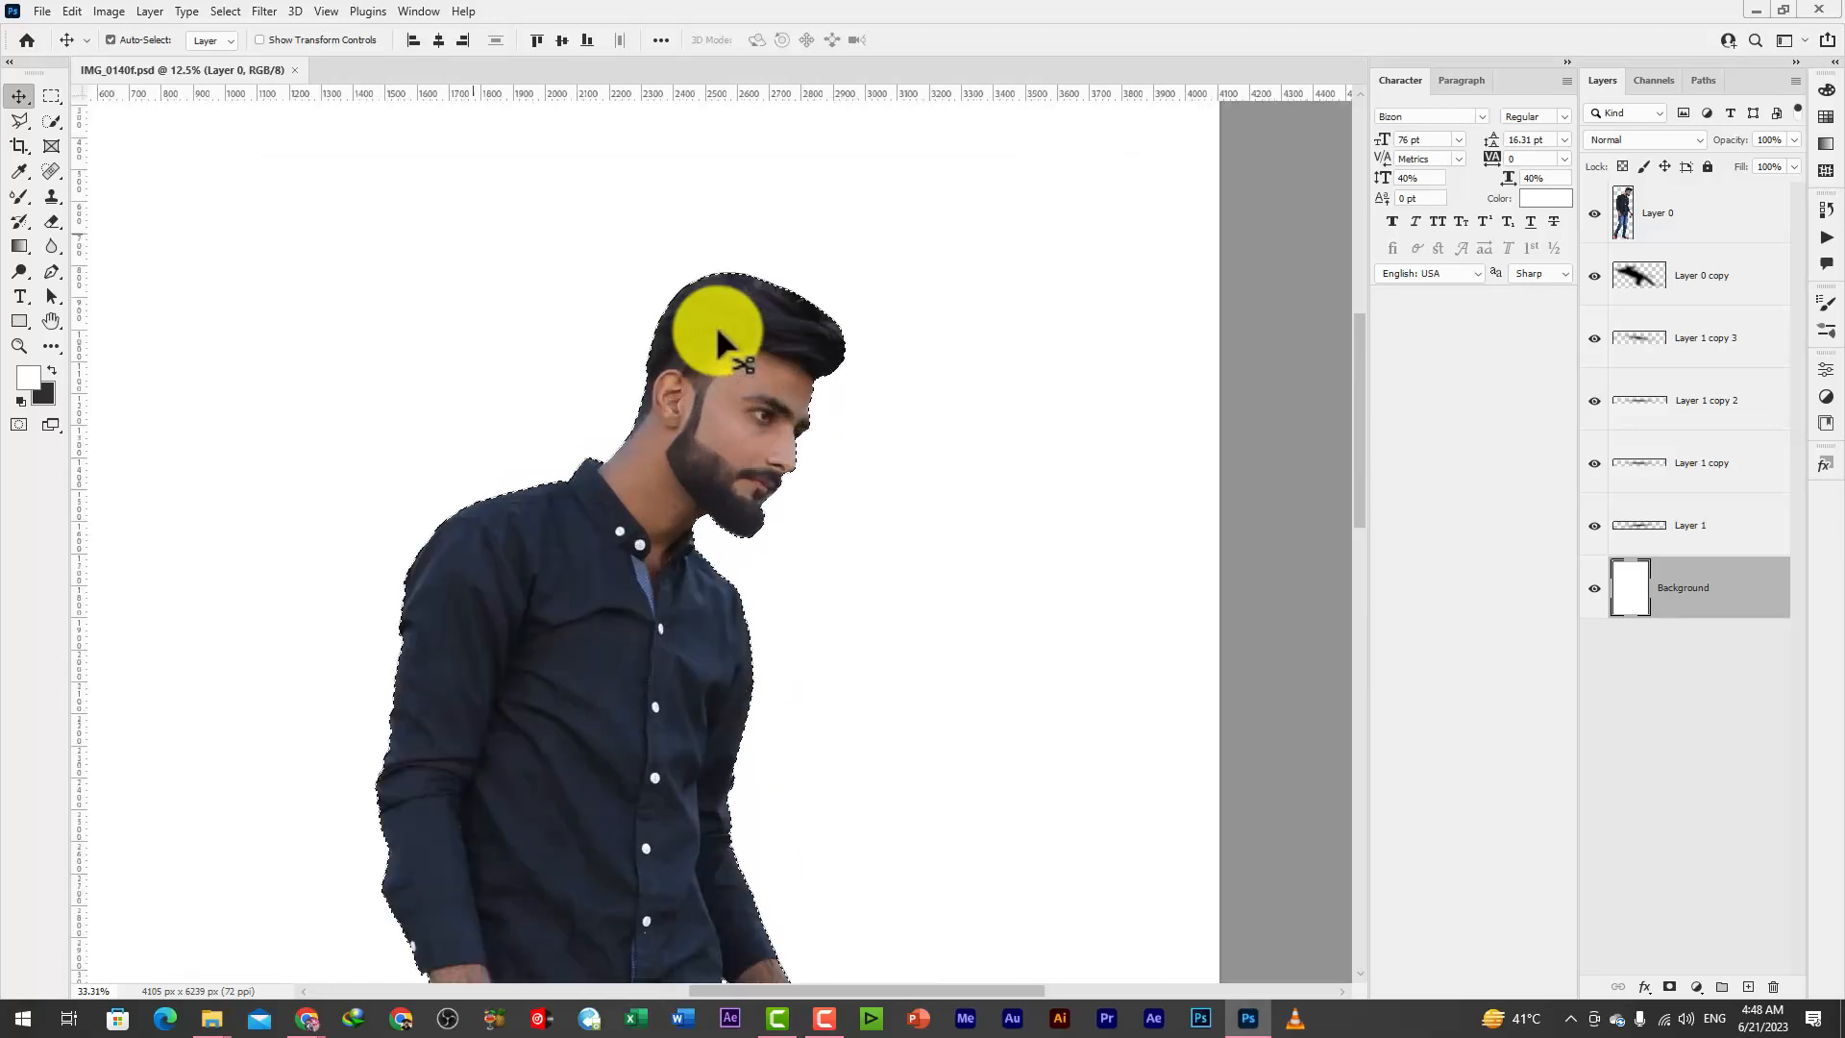
pyautogui.click(39, 199)
pyautogui.rightClick(27, 200)
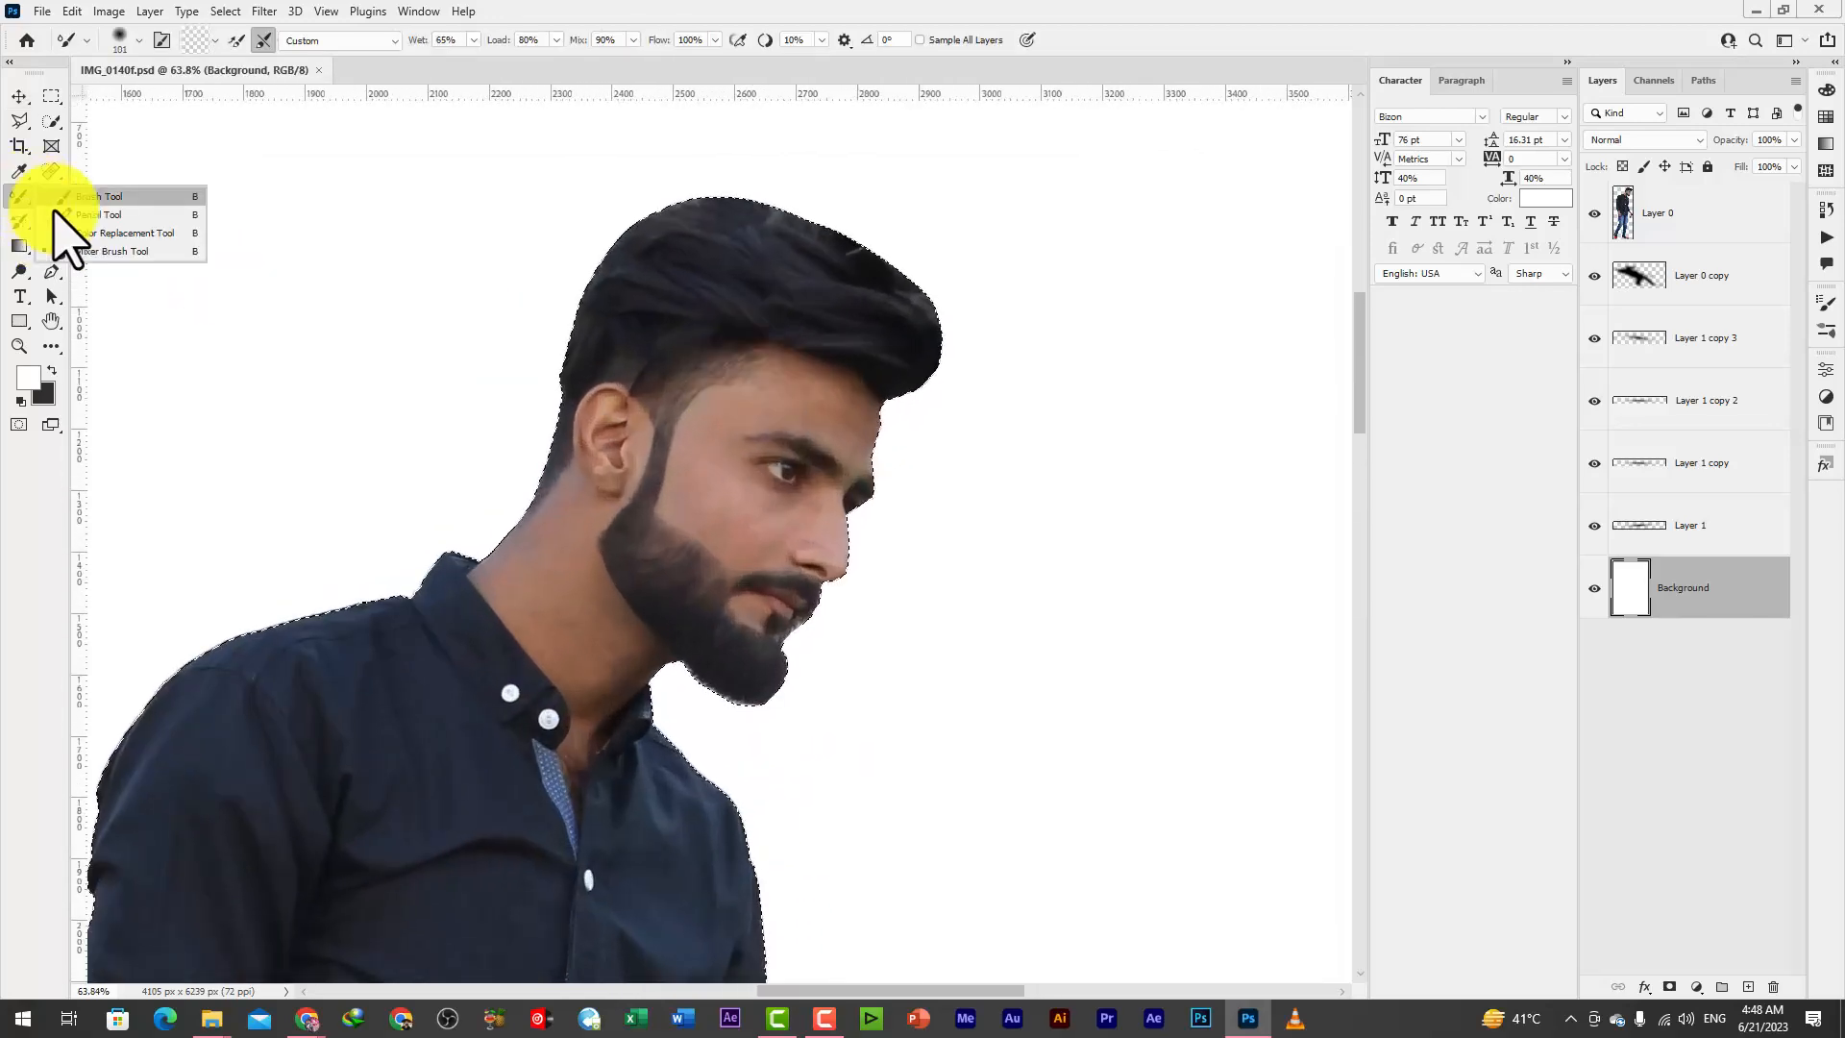
pyautogui.click(152, 252)
pyautogui.scroll(3, 840, 421)
pyautogui.scroll(1, 841, 421)
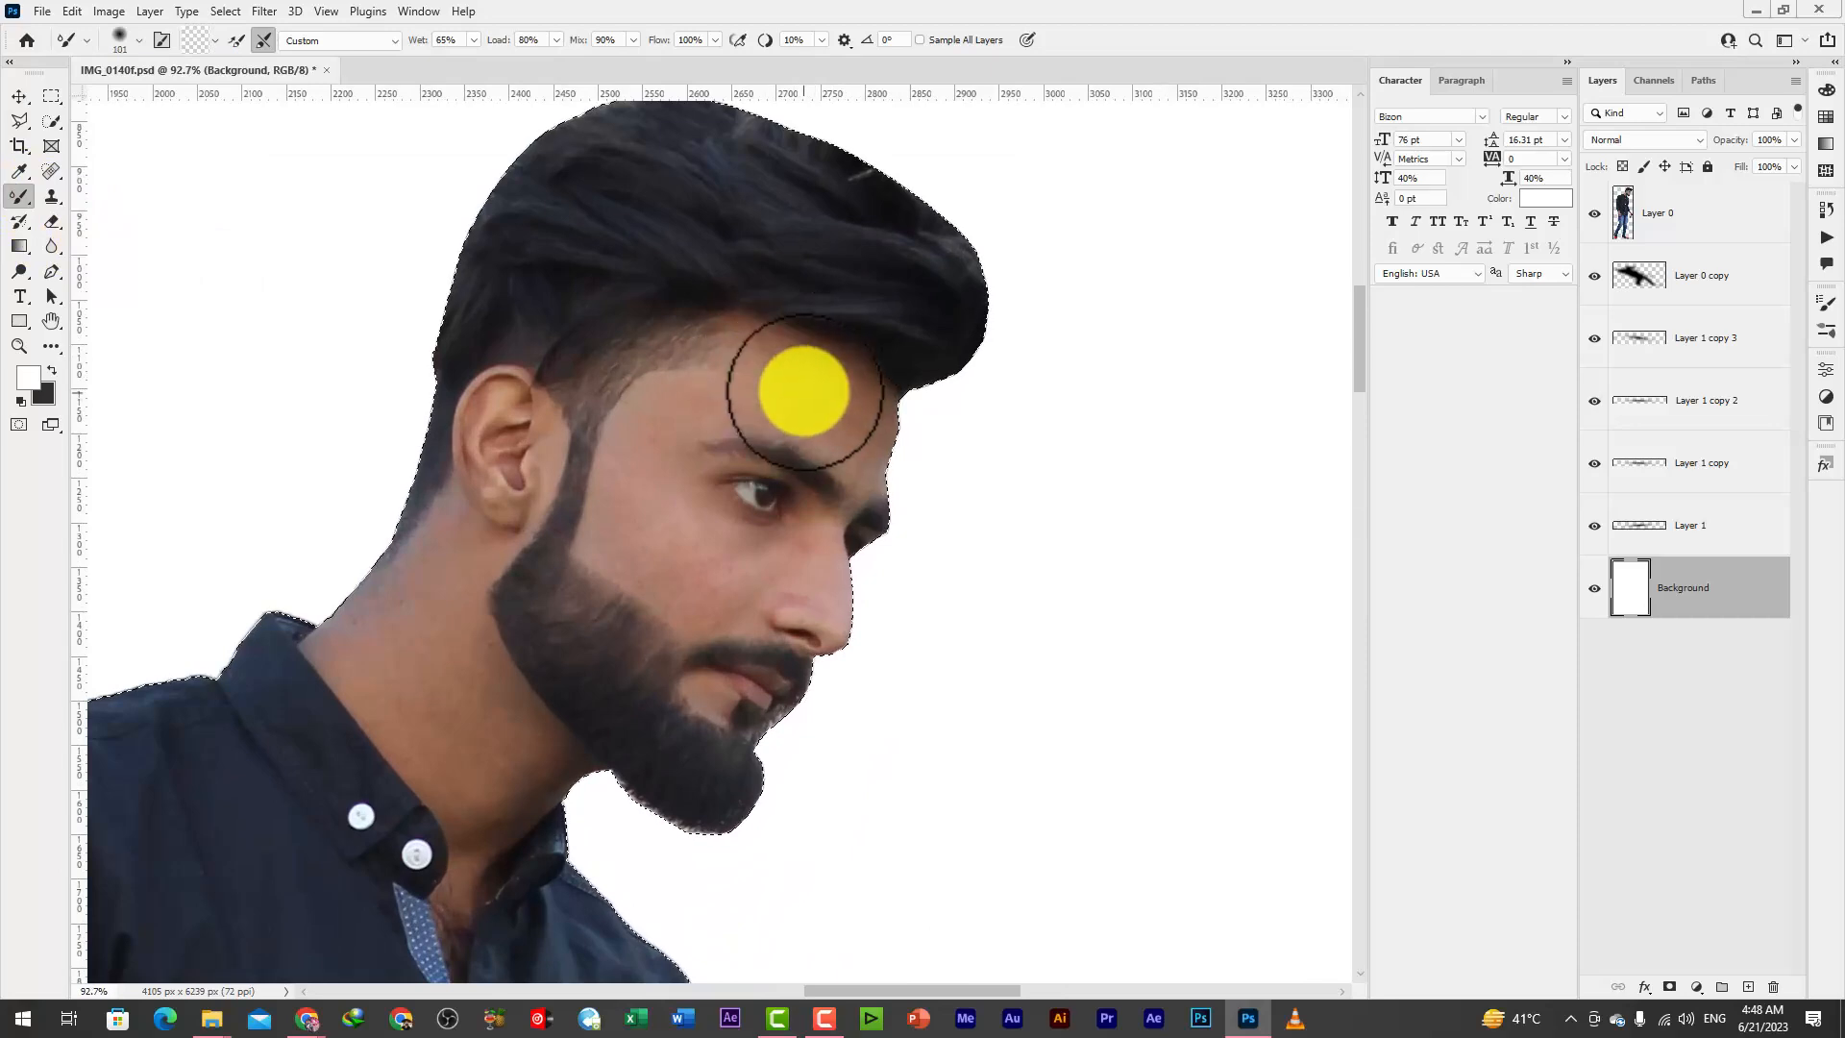
pyautogui.click(1696, 219)
pyautogui.scroll(2, 840, 391)
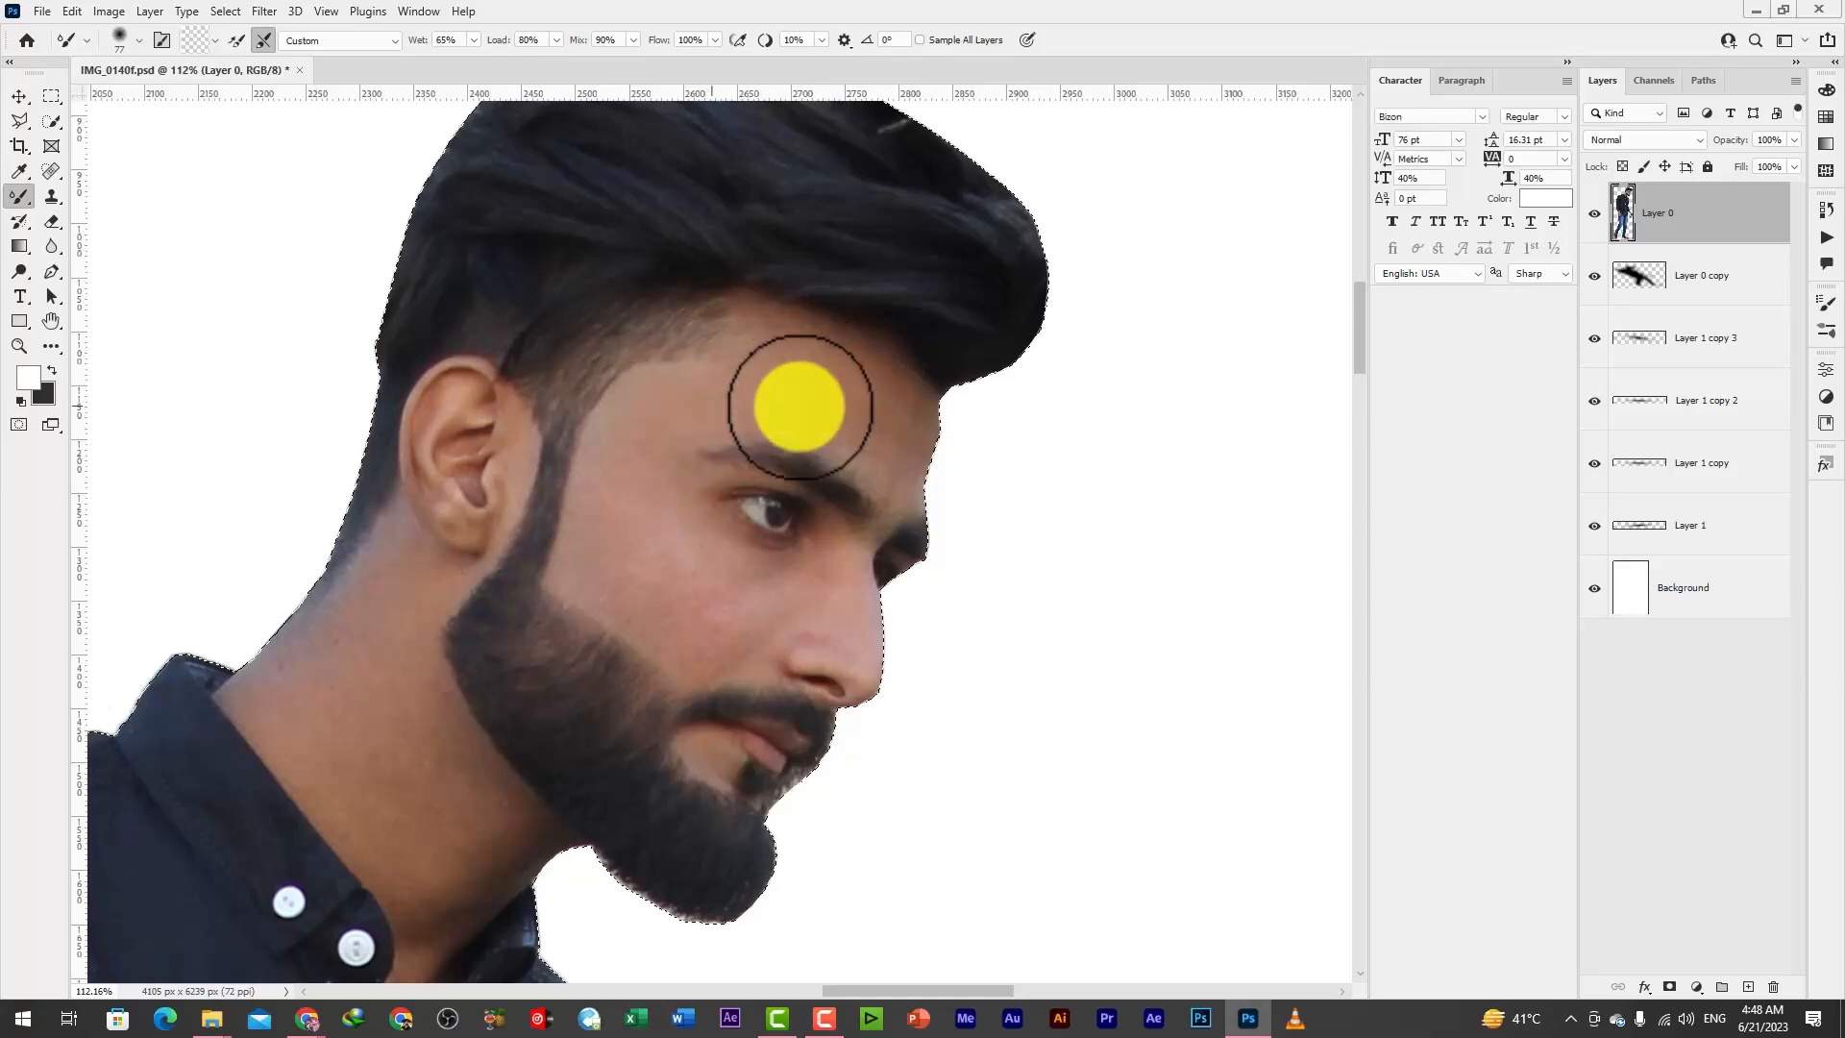
pyautogui.moveTo(886, 402); pyautogui.dragTo(918, 466)
pyautogui.moveTo(932, 447); pyautogui.dragTo(788, 411)
pyautogui.scroll(-1, 577, 519)
pyautogui.scroll(1, 558, 538)
# Smooth the skin on the man's cheek and nose with the Mixer Brush, resizing the brush to fit each area
pyautogui.keyDown('alt'); pyautogui.rightClick(666, 568); pyautogui.keyUp('alt')
pyautogui.moveTo(666, 551); pyautogui.dragTo(622, 449)
pyautogui.keyDown('alt'); pyautogui.rightClick(636, 528); pyautogui.keyUp('alt')
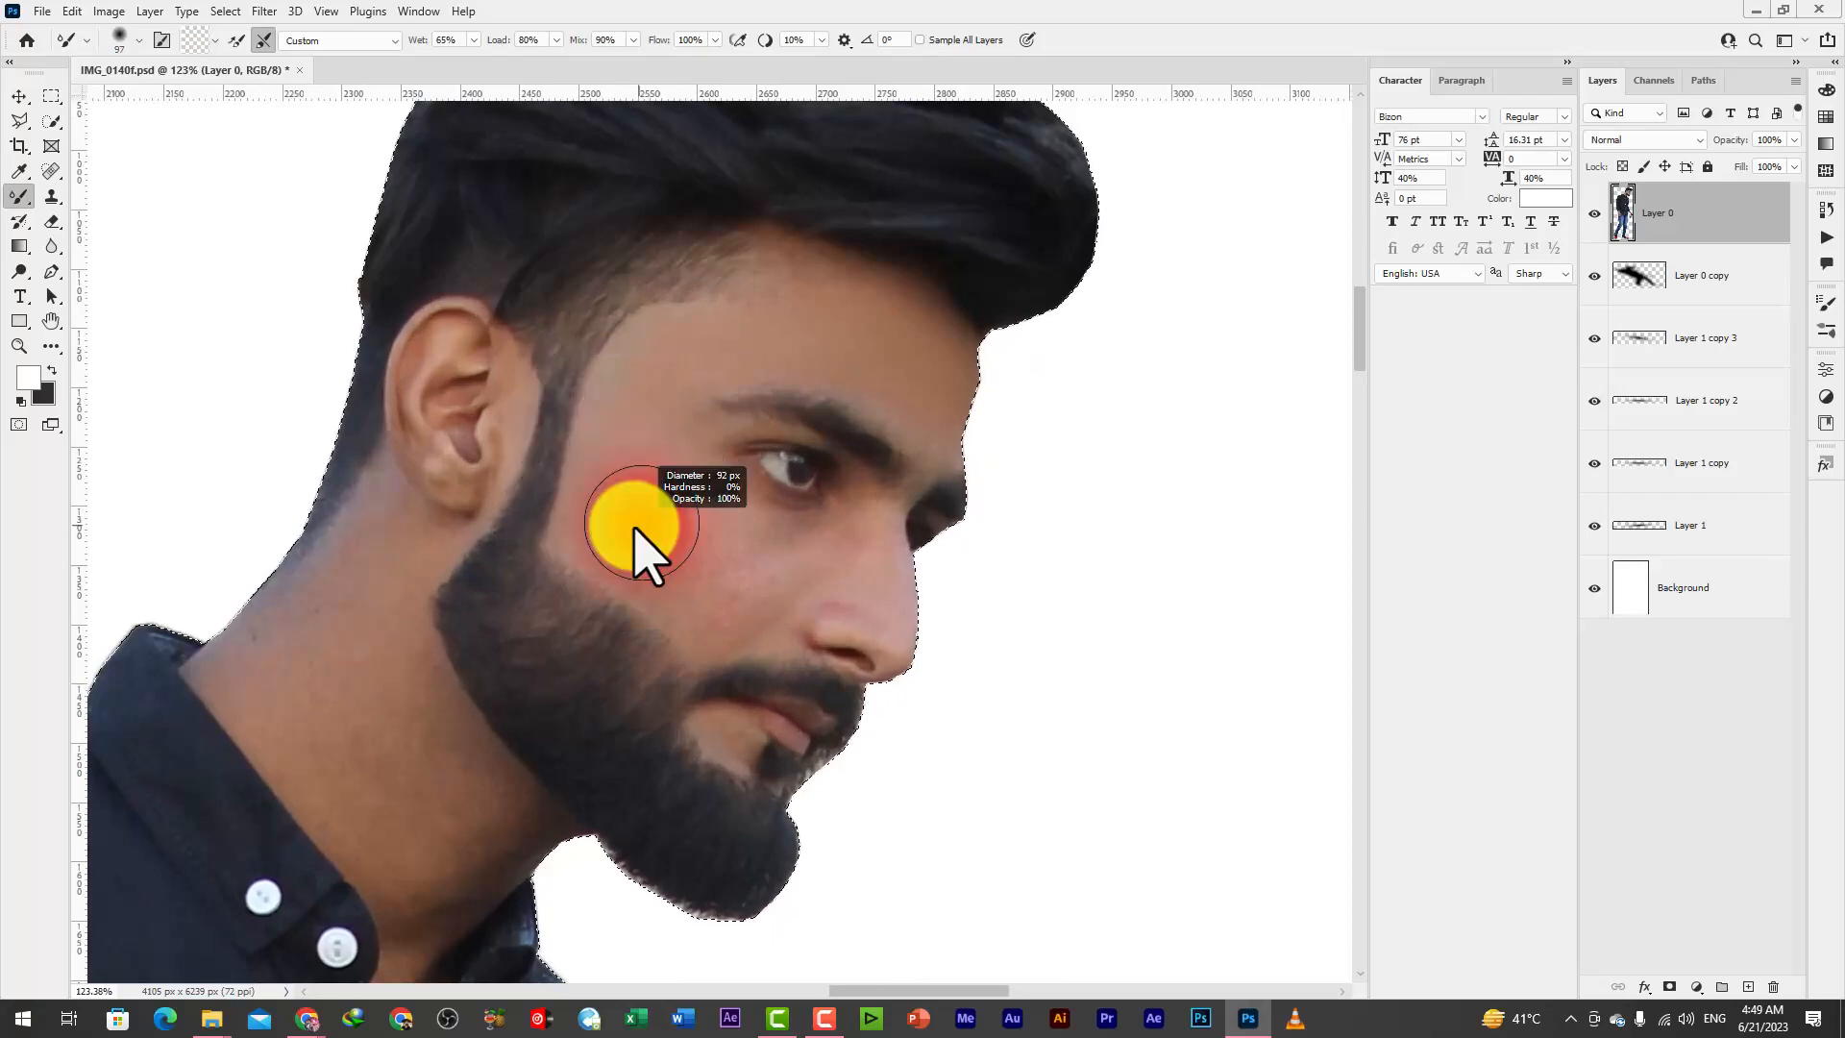
pyautogui.moveTo(716, 603)
pyautogui.mouseDown()
pyautogui.moveTo(746, 565)
pyautogui.moveTo(640, 499)
pyautogui.moveTo(663, 508)
pyautogui.mouseUp()
pyautogui.keyDown('alt'); pyautogui.rightClick(815, 555); pyautogui.keyUp('alt')
pyautogui.moveTo(859, 569)
pyautogui.mouseDown()
pyautogui.moveTo(873, 528)
pyautogui.moveTo(848, 574)
pyautogui.mouseUp()
pyautogui.keyDown('alt'); pyautogui.rightClick(803, 552); pyautogui.keyUp('alt')
pyautogui.keyDown('alt'); pyautogui.rightClick(768, 567); pyautogui.keyUp('alt')
pyautogui.scroll(-2, 576, 615)
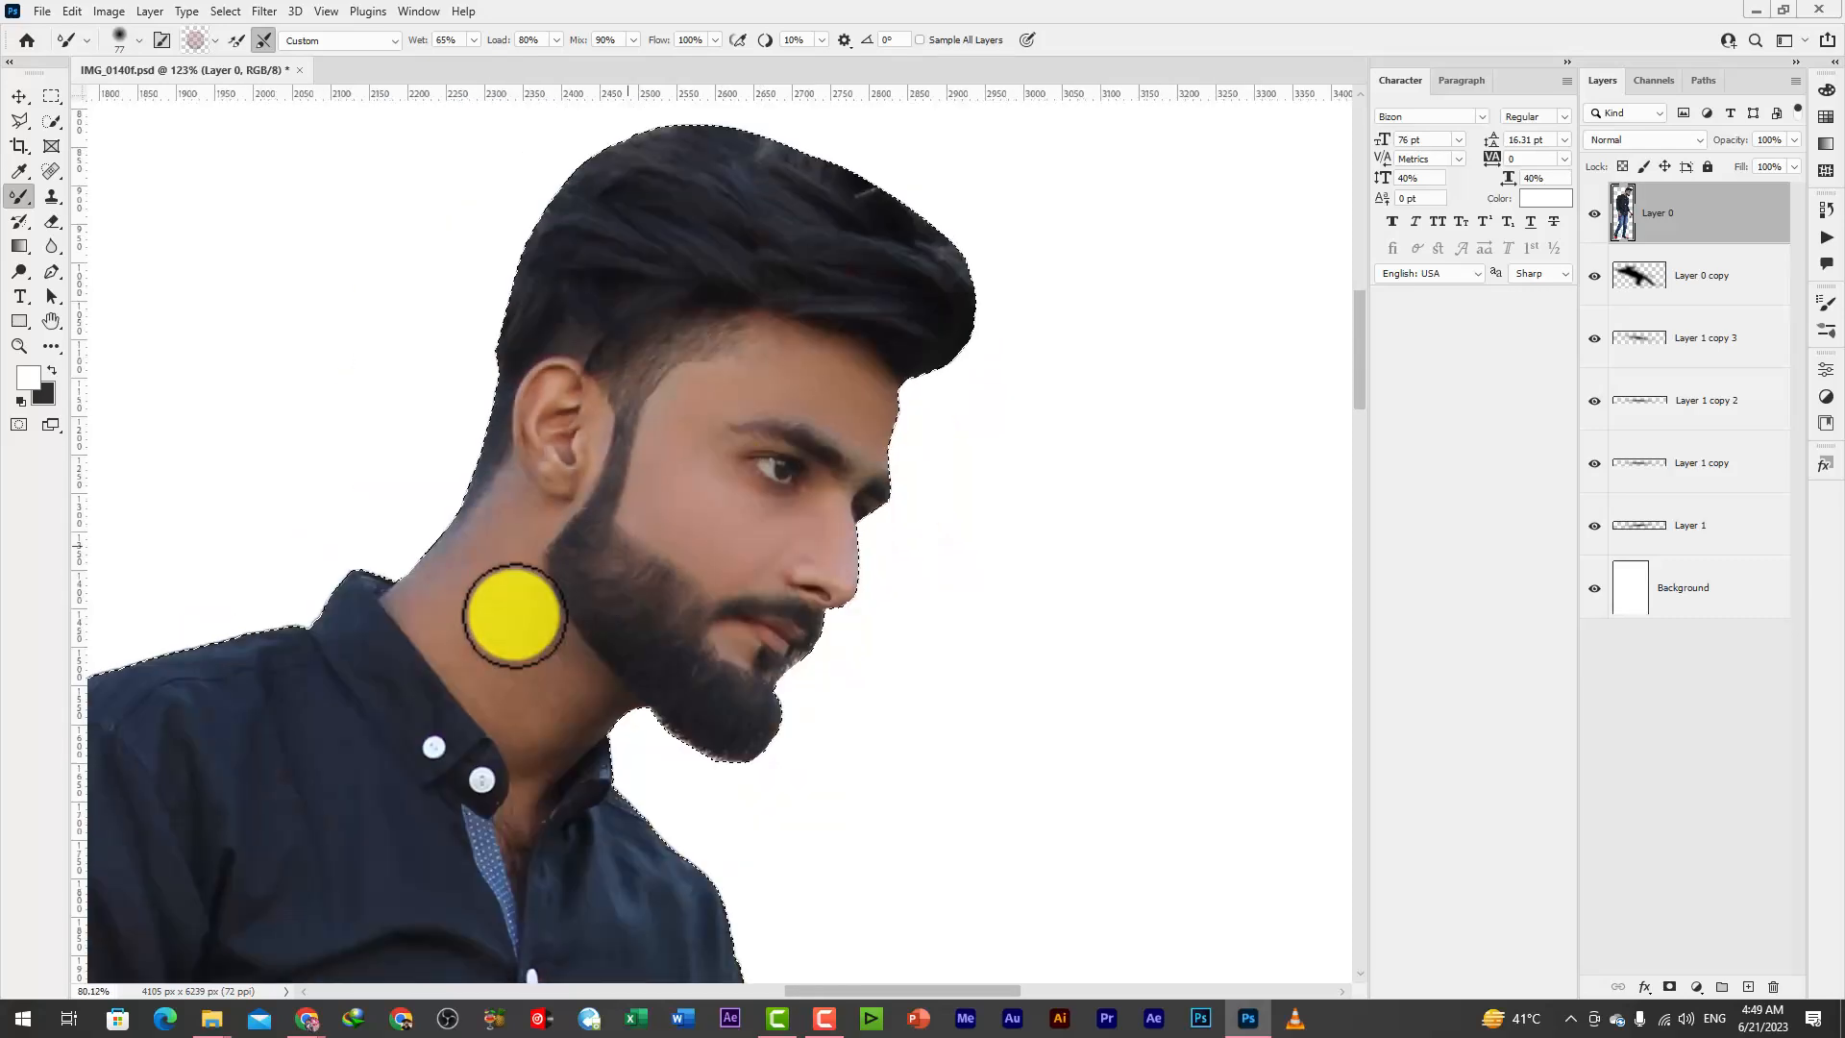
# Smooth the skin on the man's neck with the Mixer Brush and touch up the face
pyautogui.scroll(2, 519, 538)
pyautogui.moveTo(538, 657)
pyautogui.mouseDown()
pyautogui.moveTo(615, 746)
pyautogui.moveTo(465, 632)
pyautogui.moveTo(558, 804)
pyautogui.moveTo(414, 642)
pyautogui.moveTo(564, 816)
pyautogui.moveTo(633, 733)
pyautogui.mouseUp()
pyautogui.scroll(-10, 791, 635)
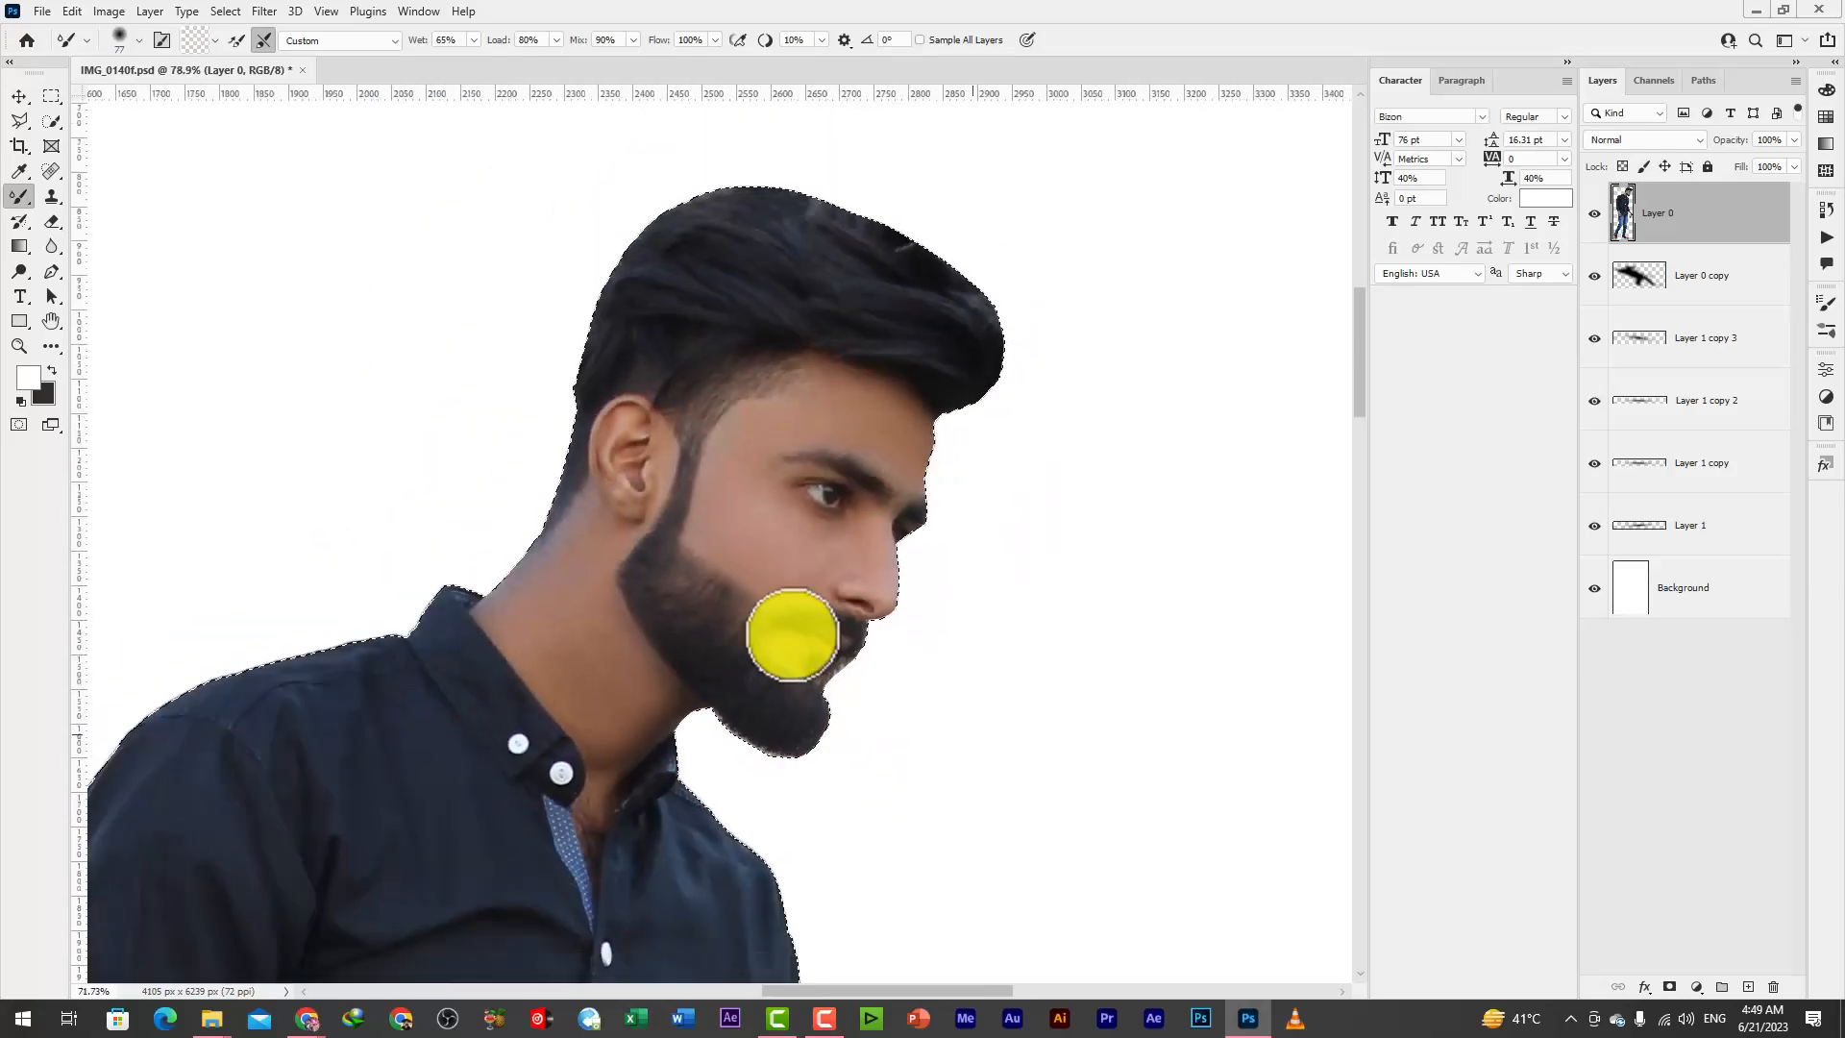
pyautogui.scroll(8, 786, 781)
pyautogui.moveTo(1018, 678)
pyautogui.mouseDown()
pyautogui.moveTo(963, 605)
pyautogui.moveTo(1025, 722)
pyautogui.moveTo(1086, 701)
pyautogui.moveTo(1015, 652)
pyautogui.mouseUp()
# Smooth the skin on the hand beside the jeans with the Mixer Brush and clear the selection
pyautogui.scroll(-5, 961, 663)
pyautogui.scroll(5, 527, 721)
pyautogui.moveTo(903, 516)
pyautogui.mouseDown()
pyautogui.moveTo(851, 540)
pyautogui.moveTo(862, 611)
pyautogui.mouseUp()
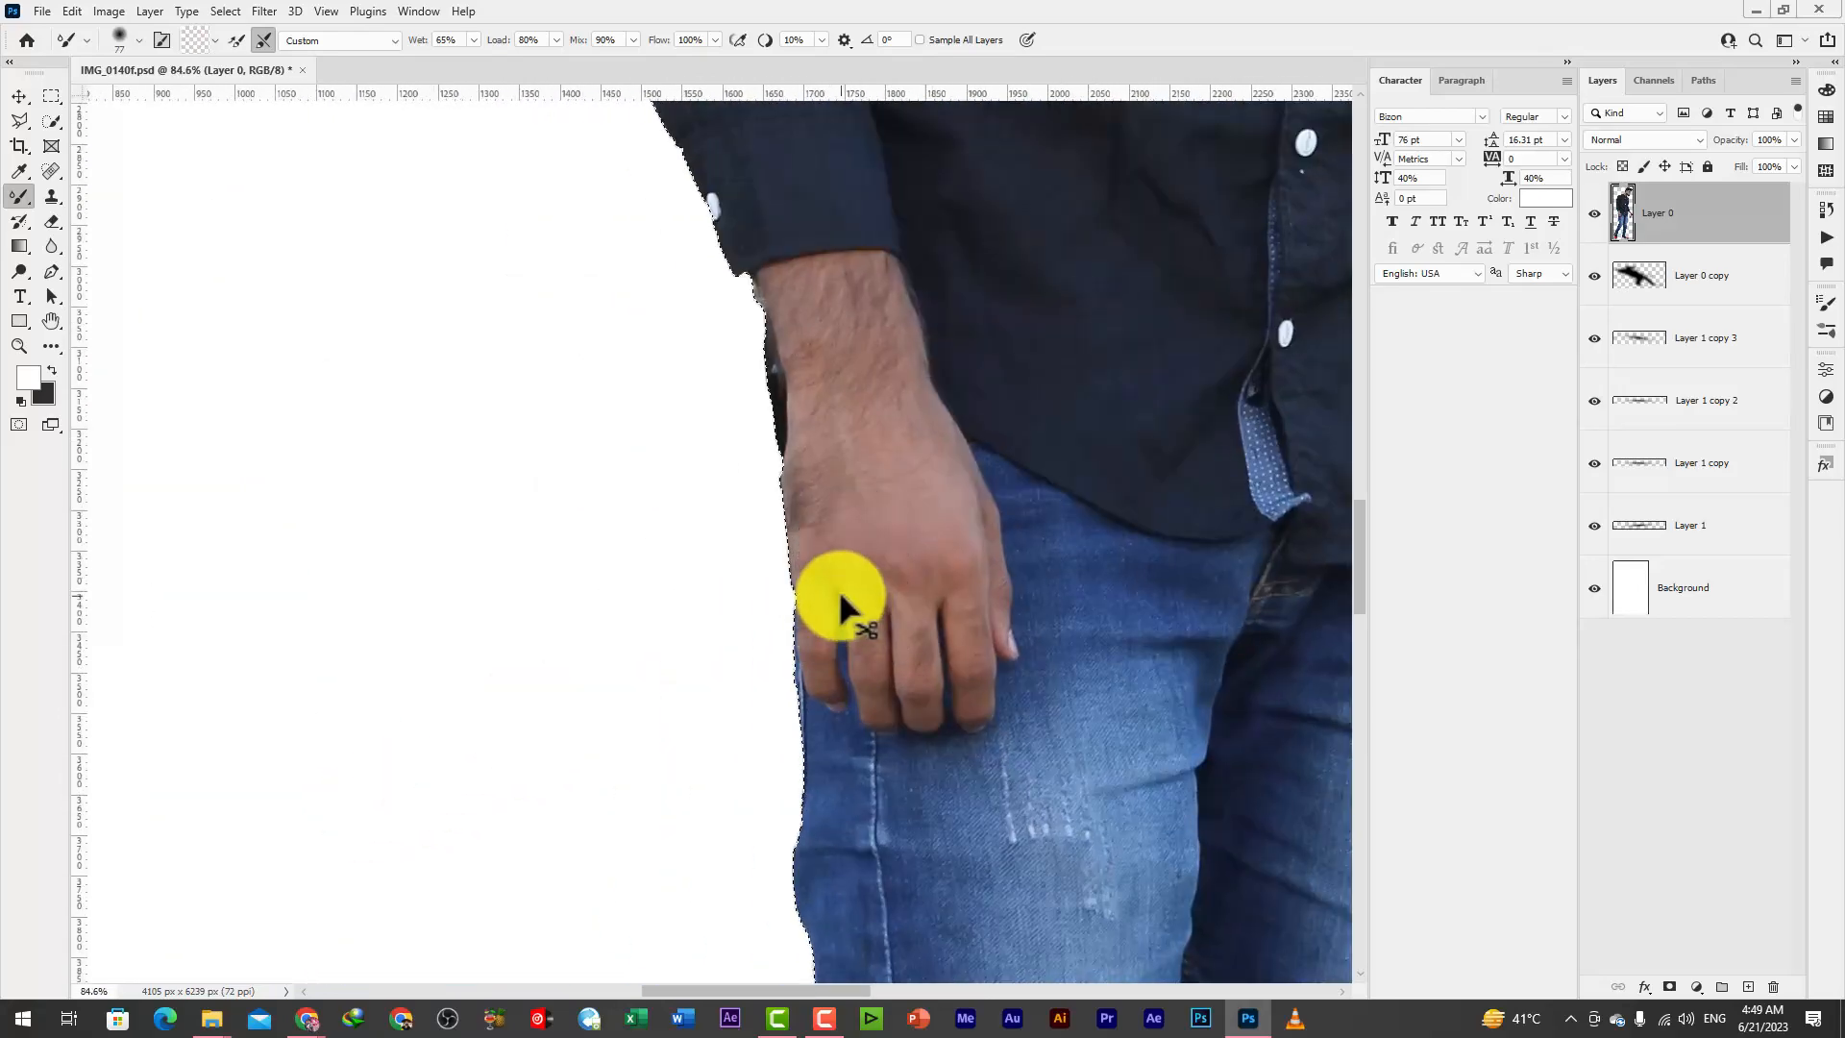
pyautogui.hotkey('ctrl', 'd')
pyautogui.scroll(-8, 415, 510)
pyautogui.scroll(-3, 567, 406)
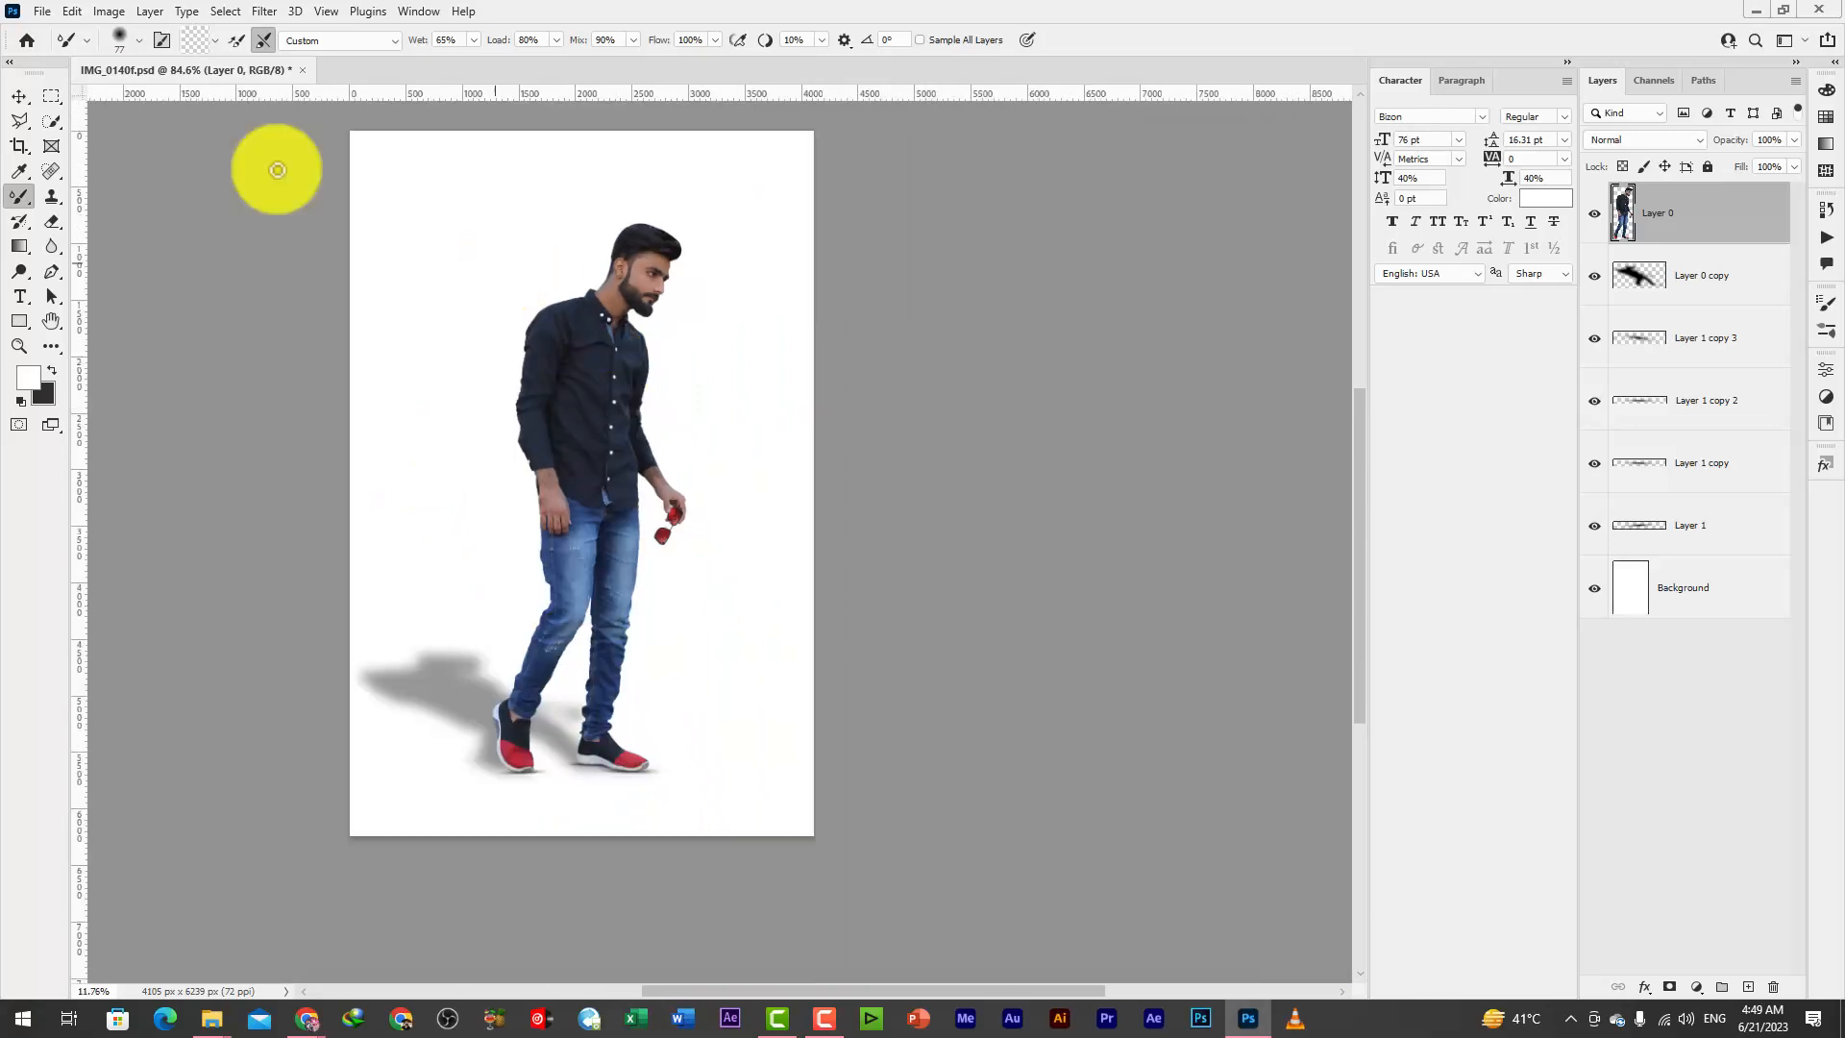
# Place the tan studio backdrop image from the desktop into the document and move its layer directly above Background
pyautogui.click(19, 97)
pyautogui.scroll(-3, 519, 442)
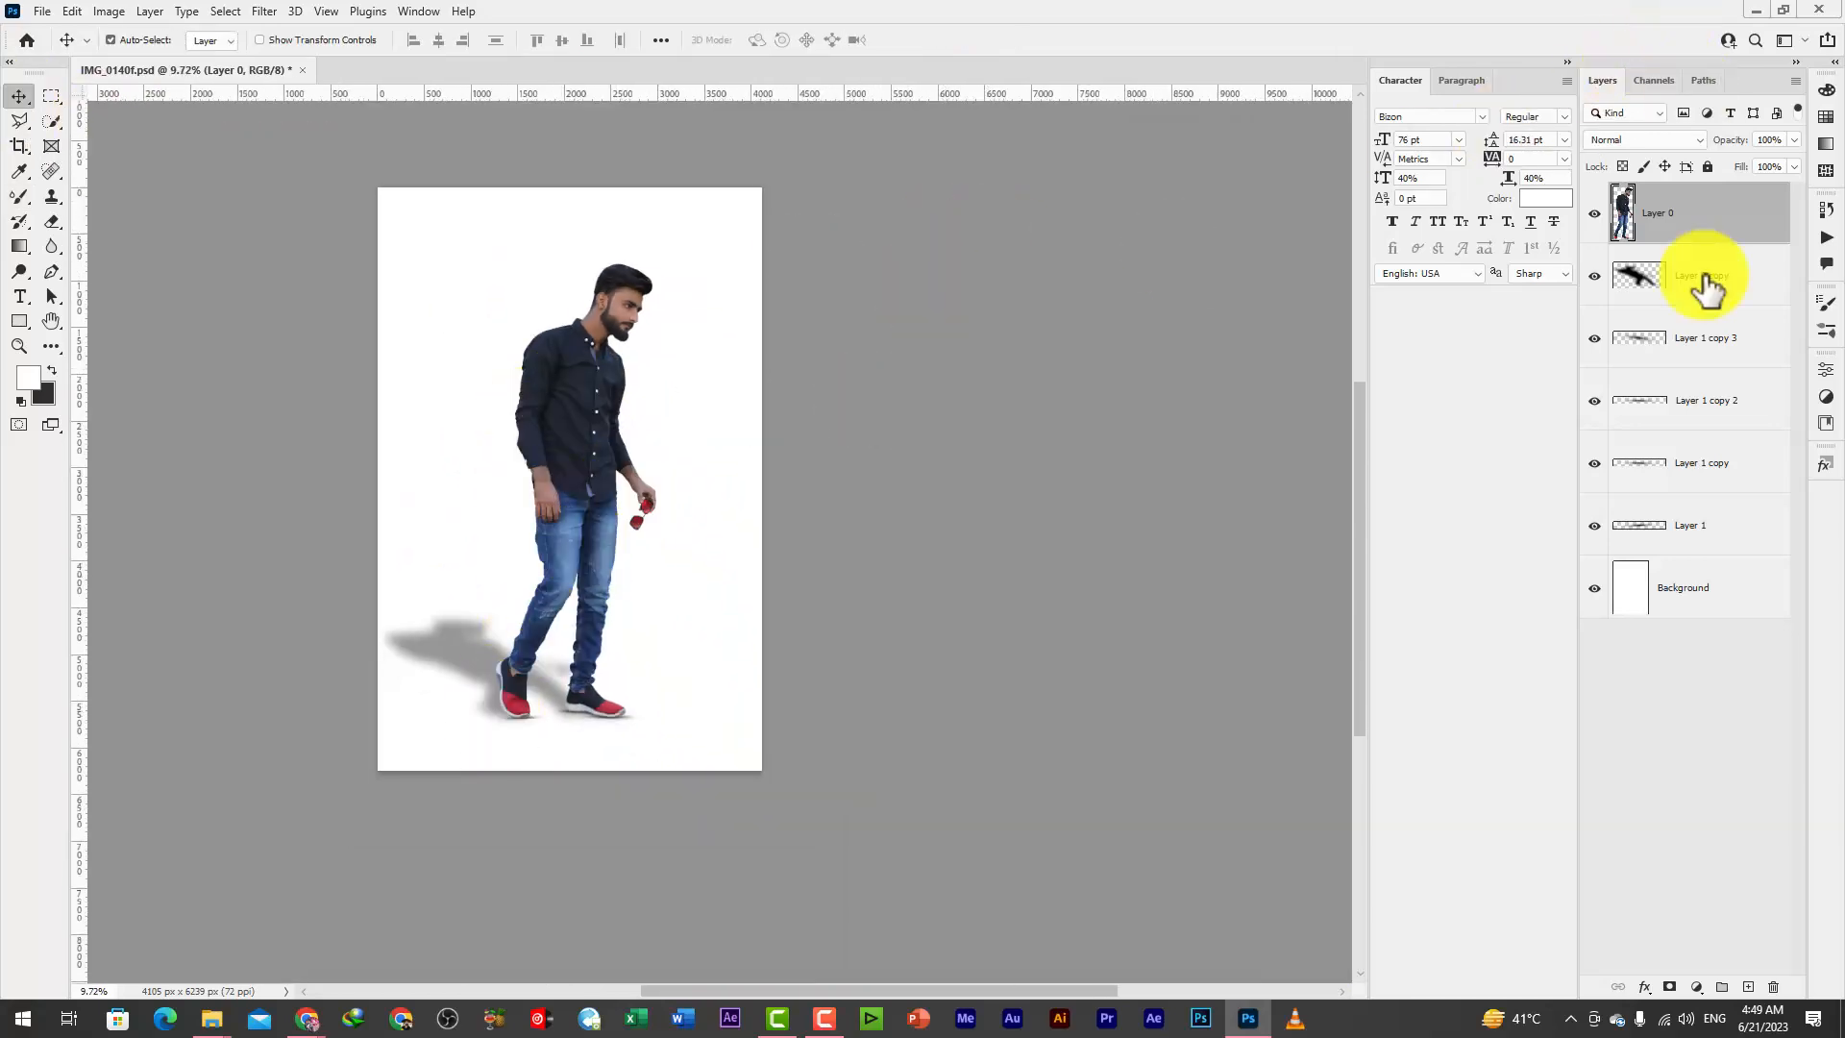
pyautogui.click(1737, 596)
pyautogui.click(635, 475)
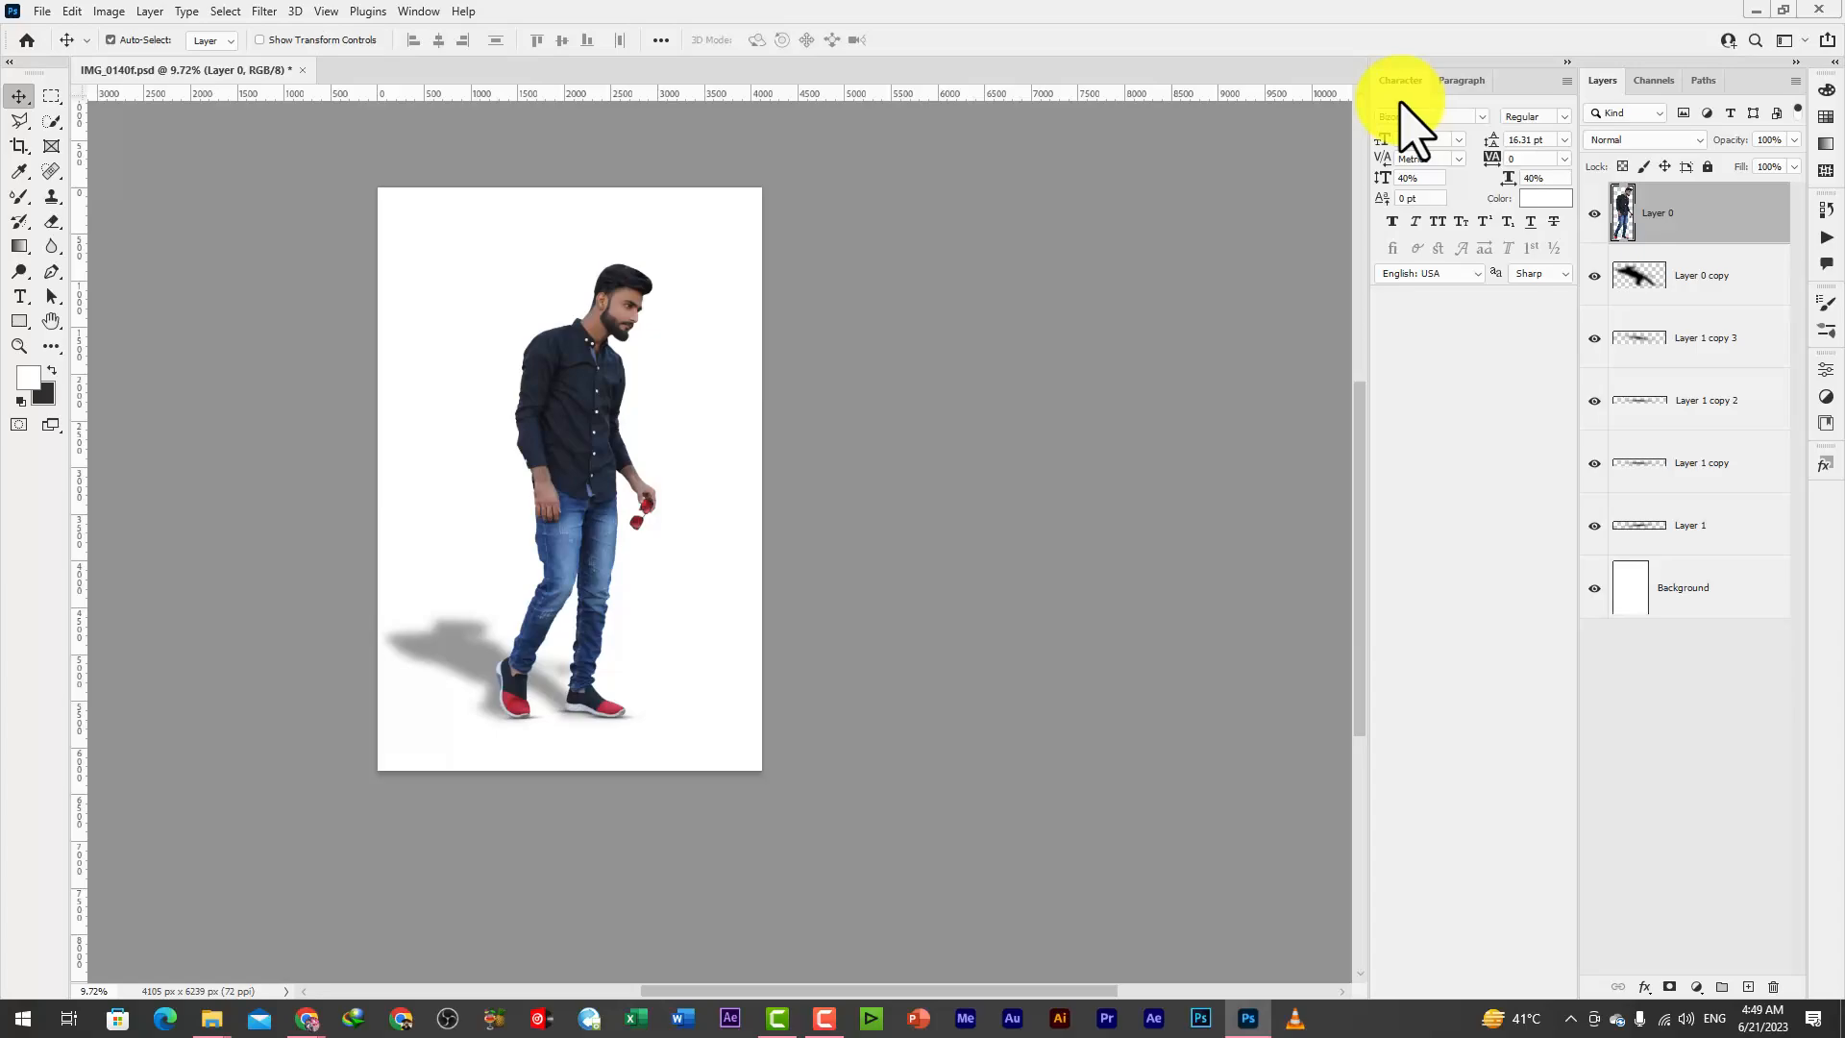
pyautogui.press('super+d')
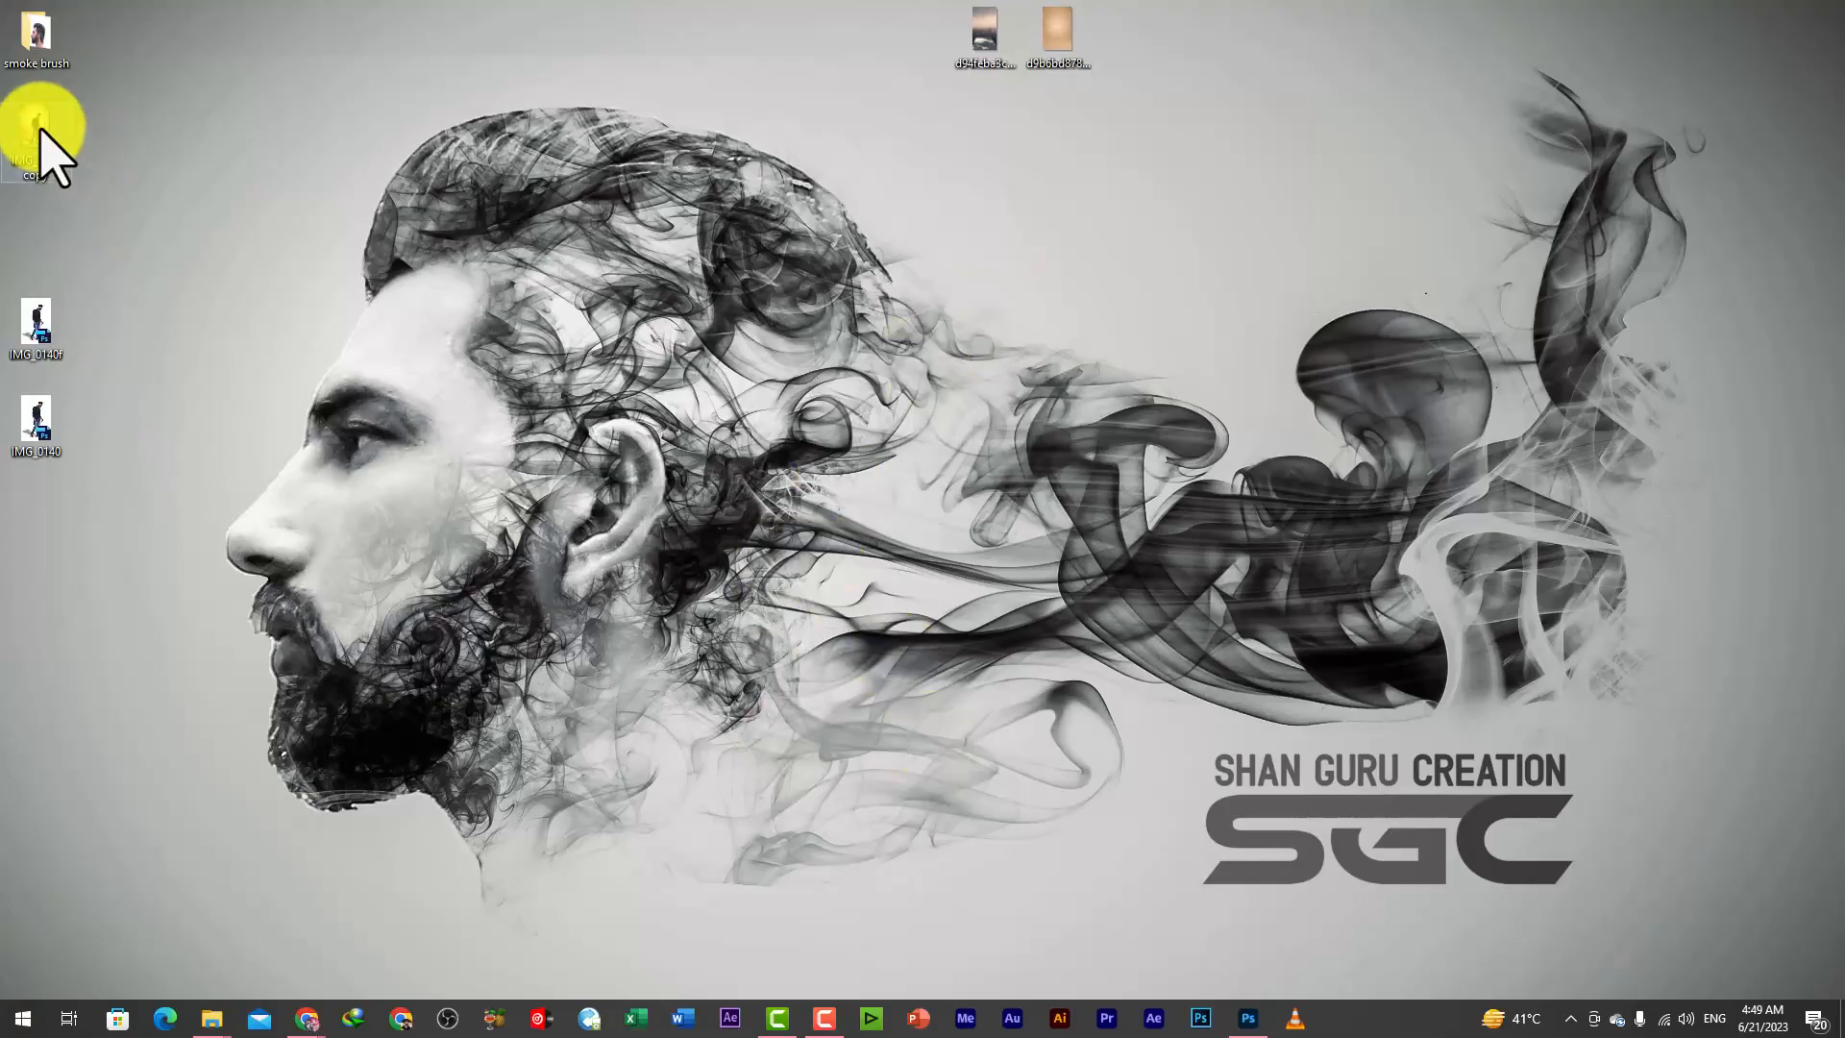
pyautogui.click(1078, 60)
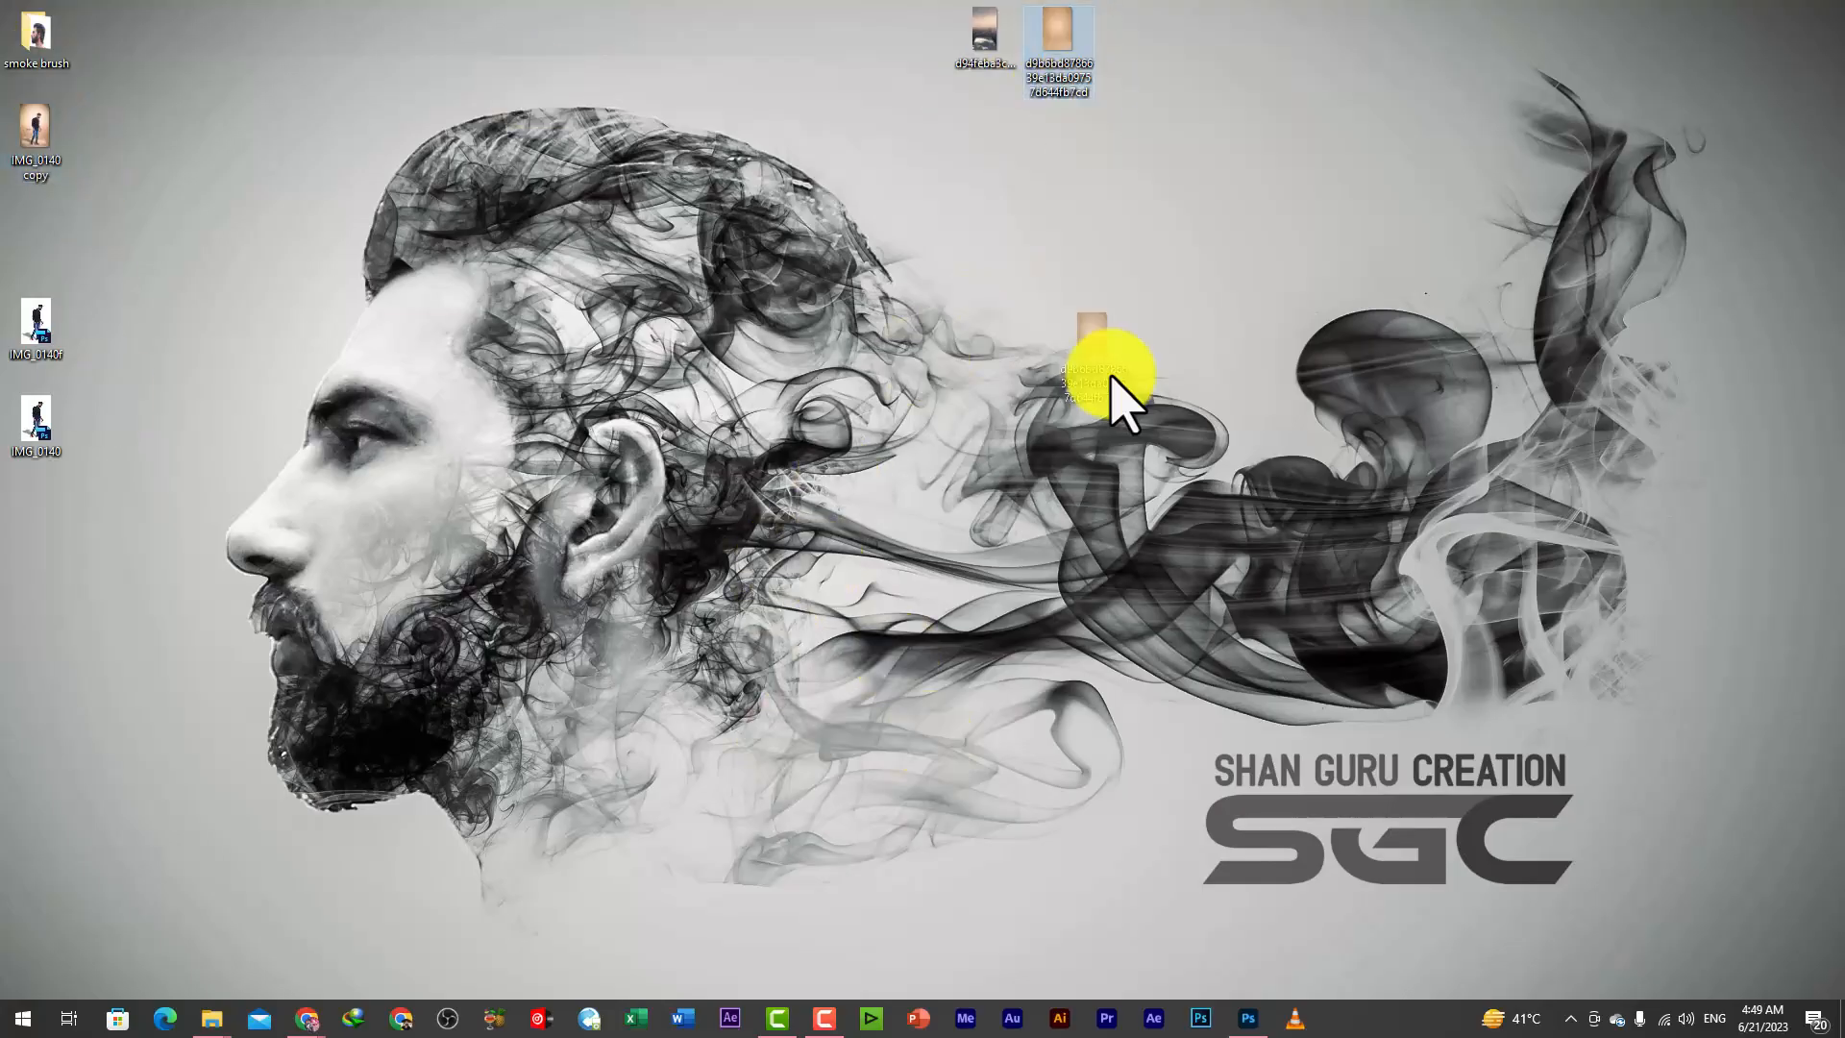
pyautogui.click(1248, 1017)
pyautogui.moveTo(1248, 1017); pyautogui.dragTo(766, 773)
pyautogui.press('Return')
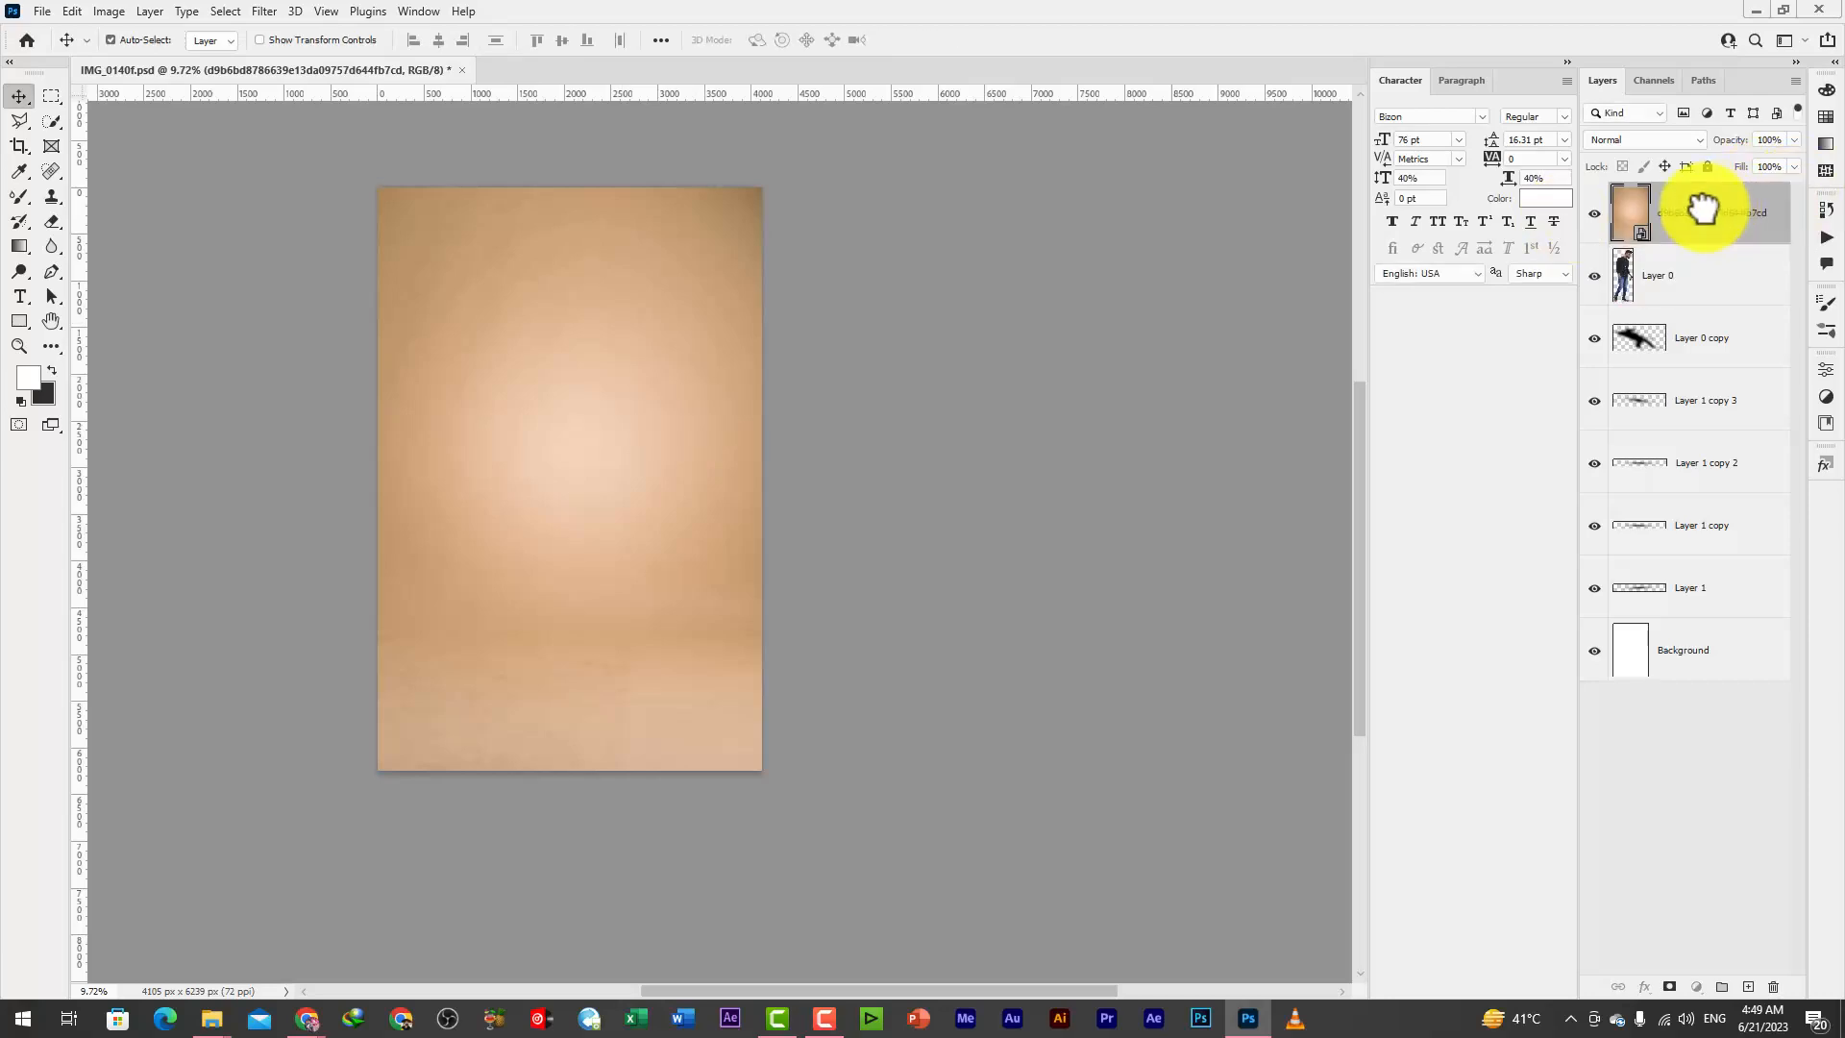
pyautogui.moveTo(1691, 214); pyautogui.dragTo(1693, 605)
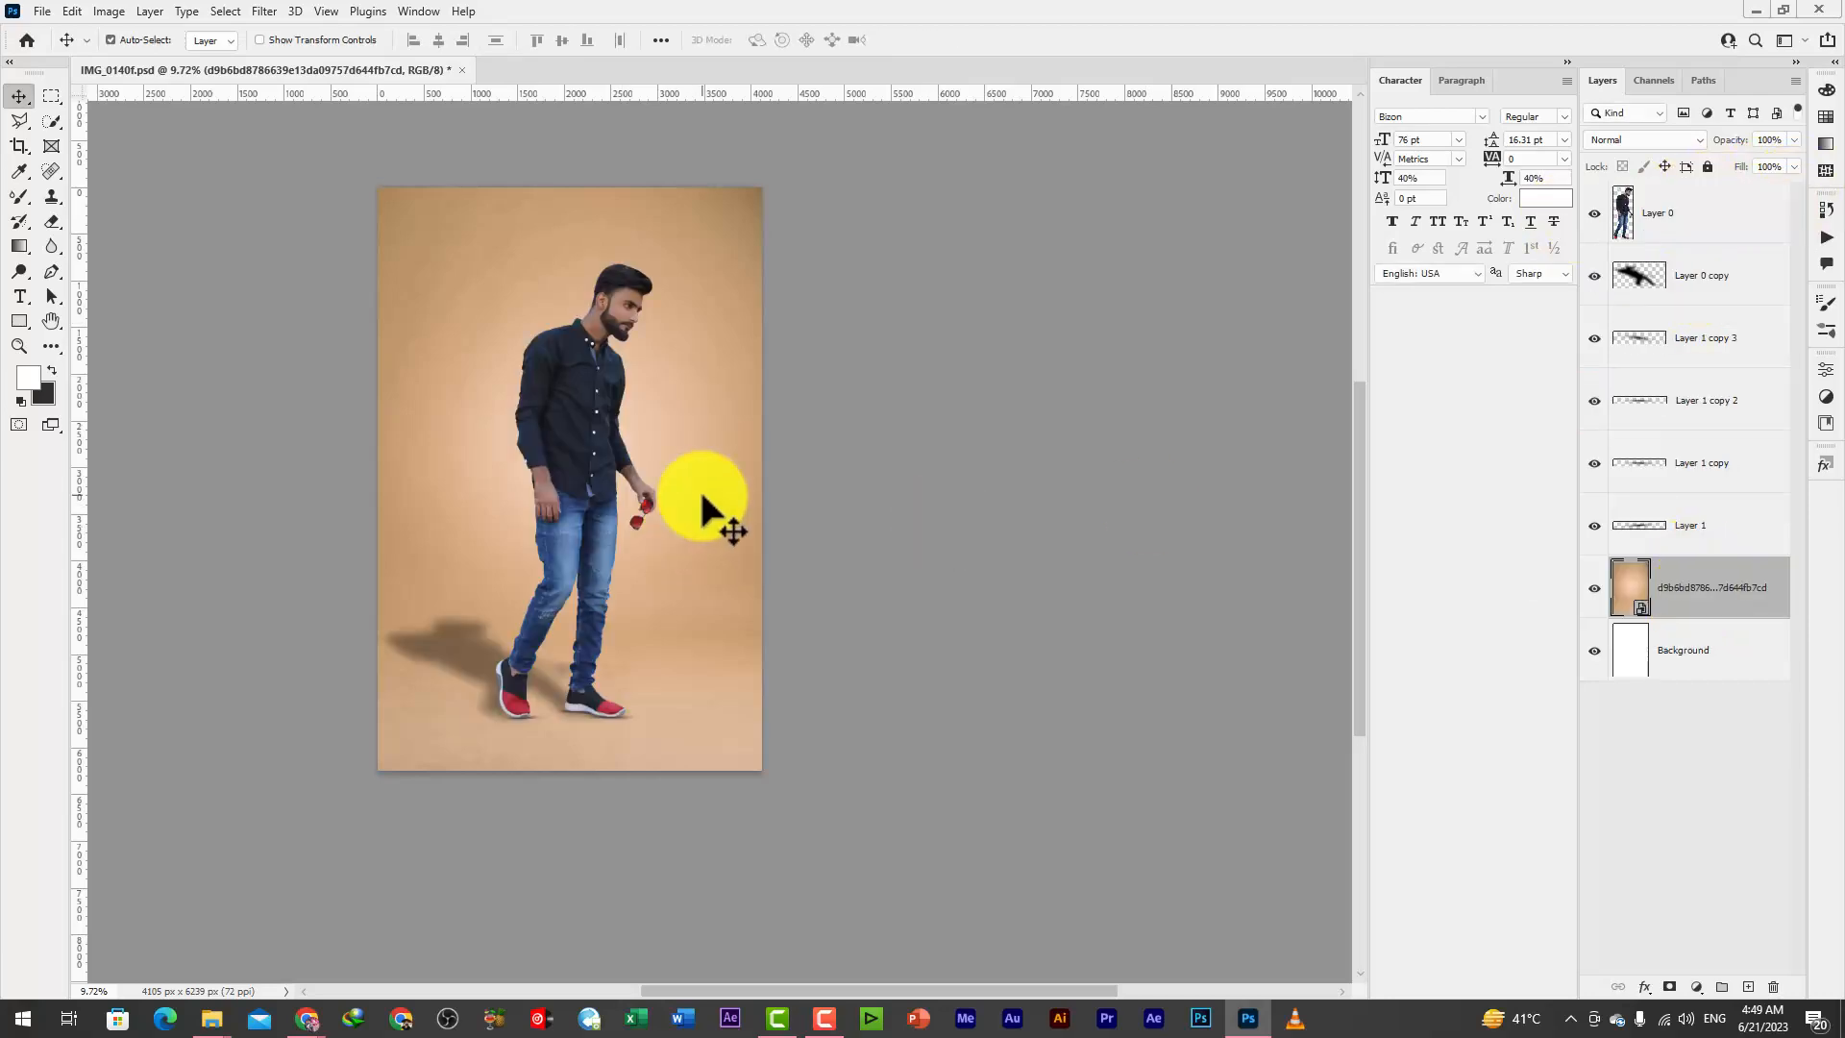
# Scale the man and all his shadow layers, Layer 0 through Layer 1, to about 92% and shift them slightly right and down
pyautogui.click(604, 420)
pyautogui.scroll(-1, 738, 649)
pyautogui.scroll(1, 596, 438)
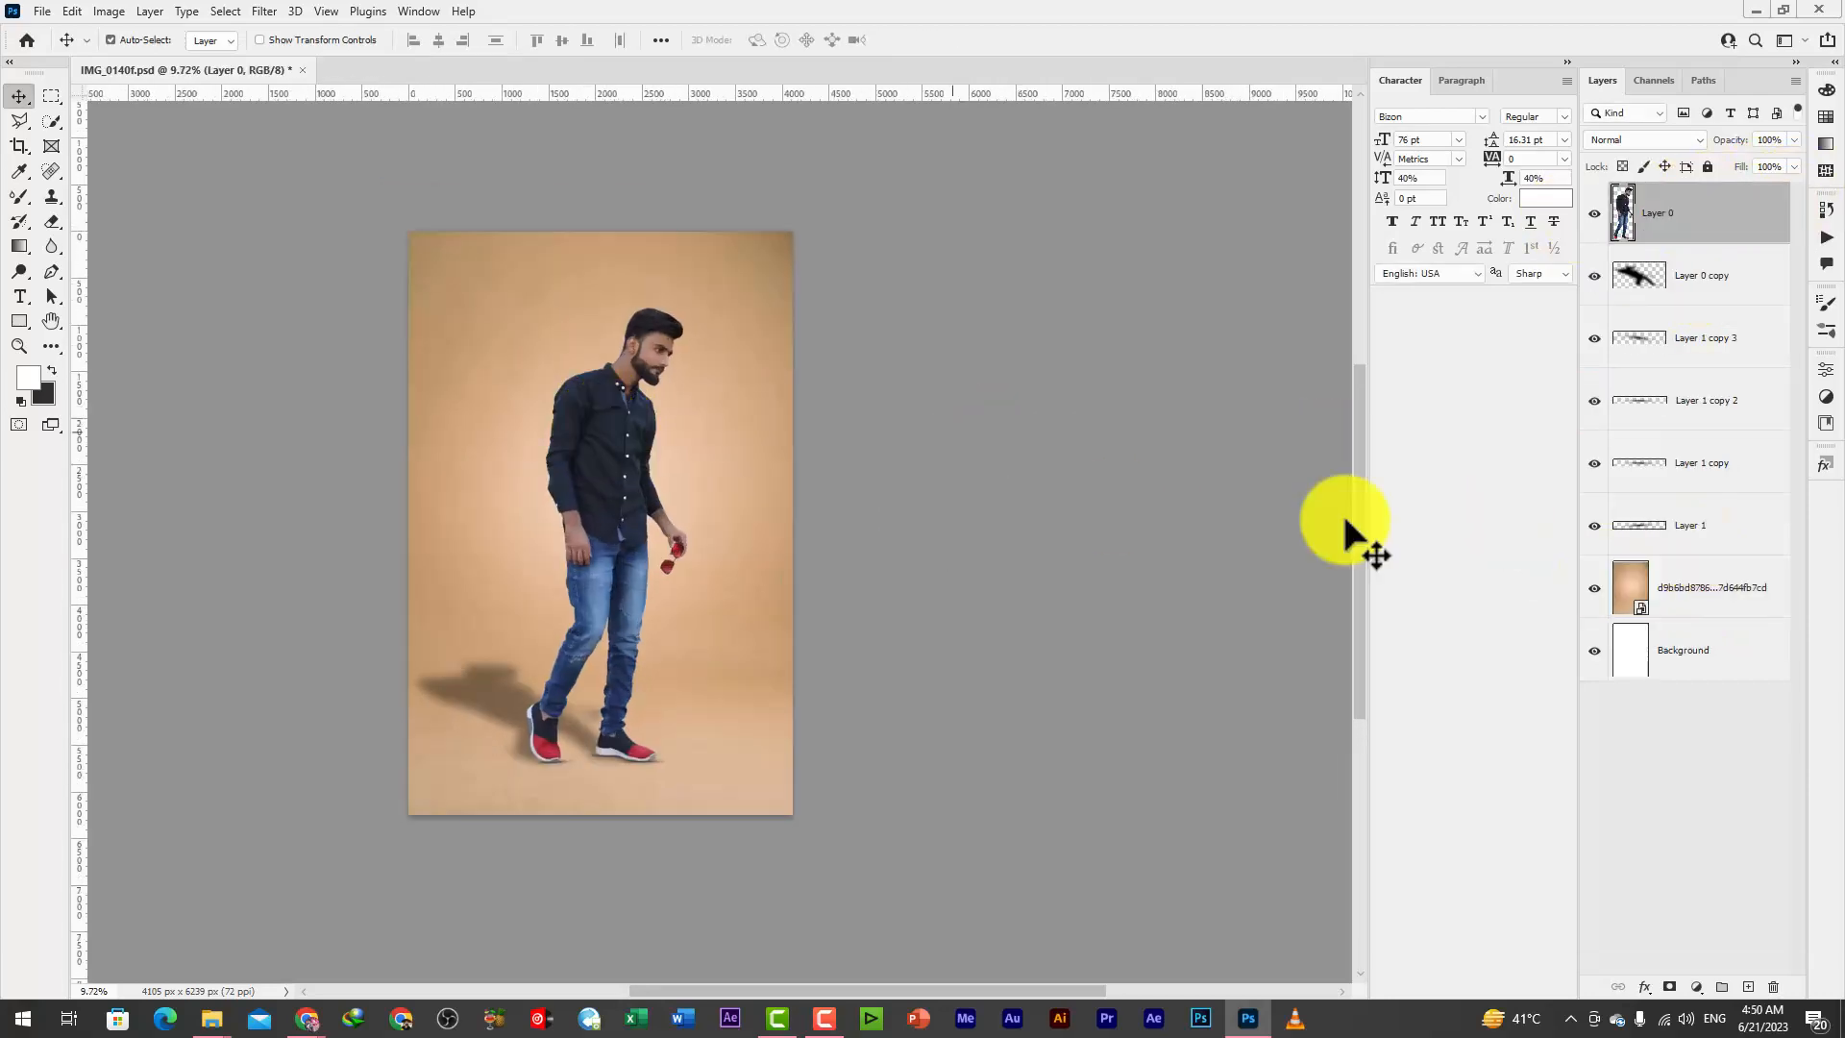
pyautogui.click(1741, 535)
pyautogui.keyDown('shift'); pyautogui.click(1721, 227); pyautogui.keyUp('shift')
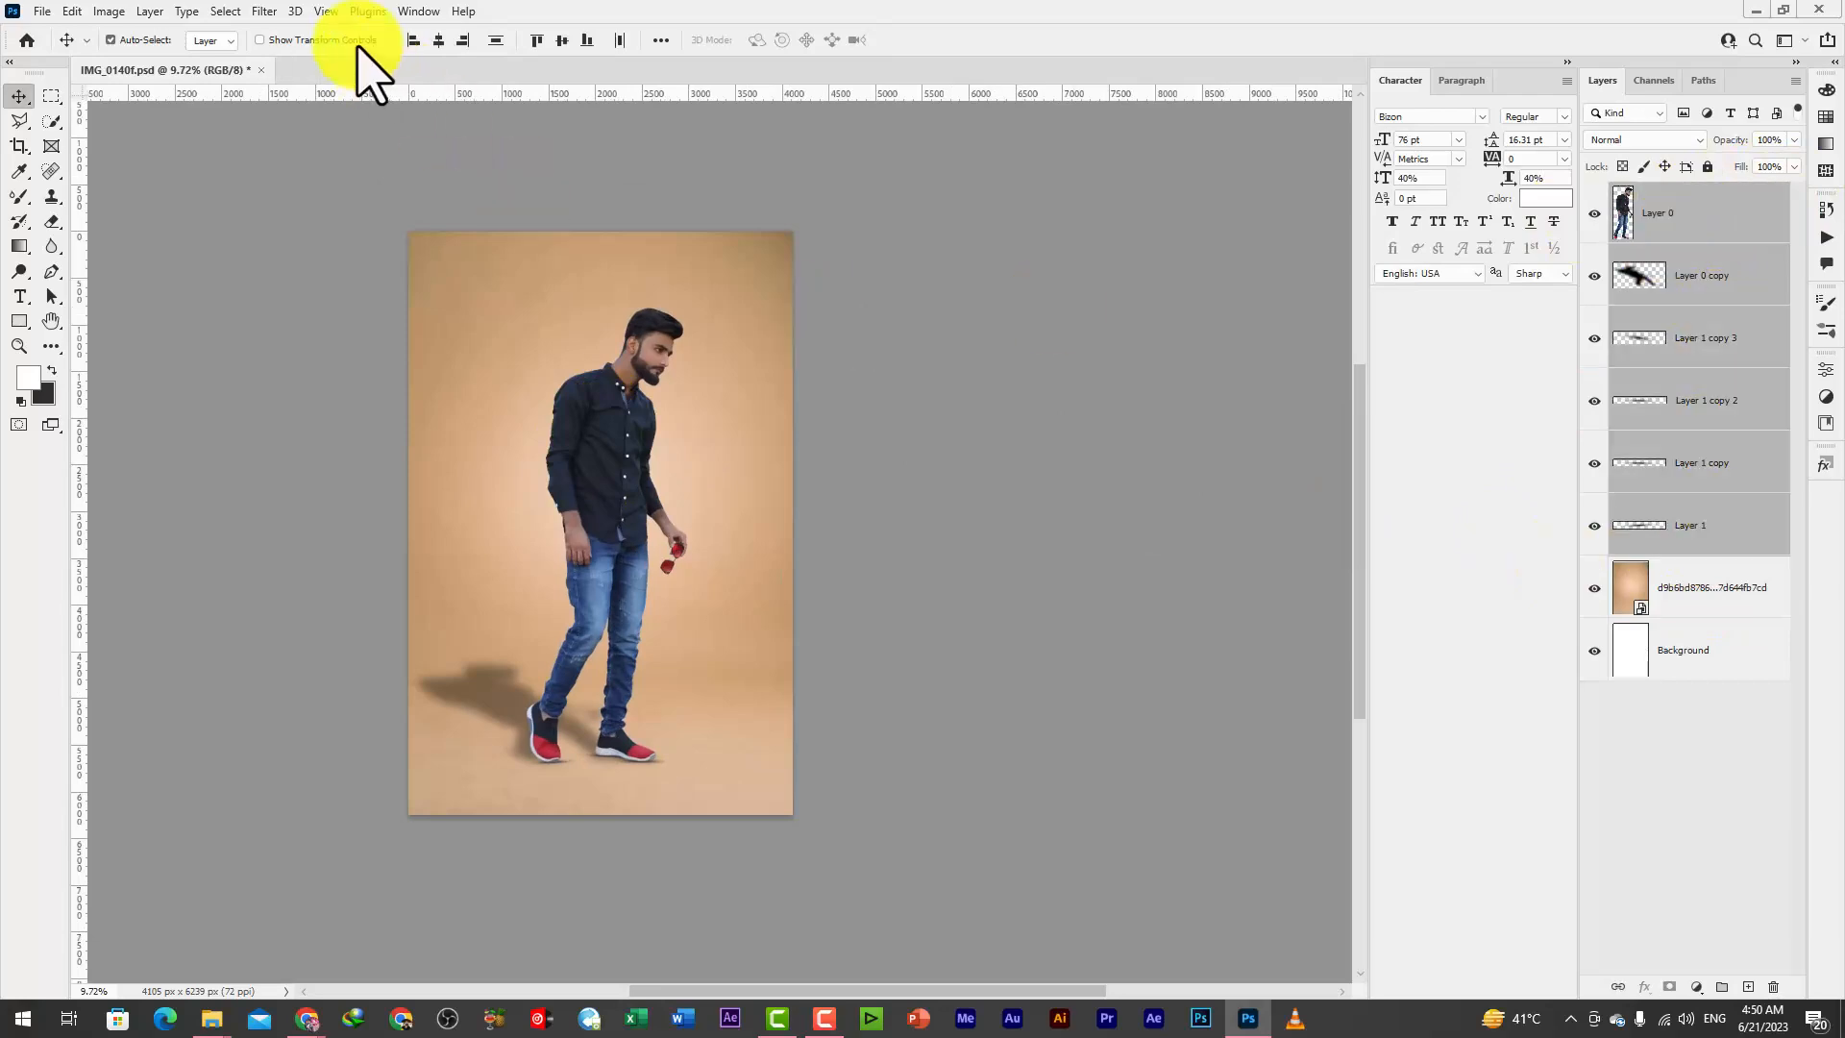
pyautogui.moveTo(406, 309); pyautogui.dragTo(429, 344)
pyautogui.moveTo(549, 587); pyautogui.dragTo(562, 591)
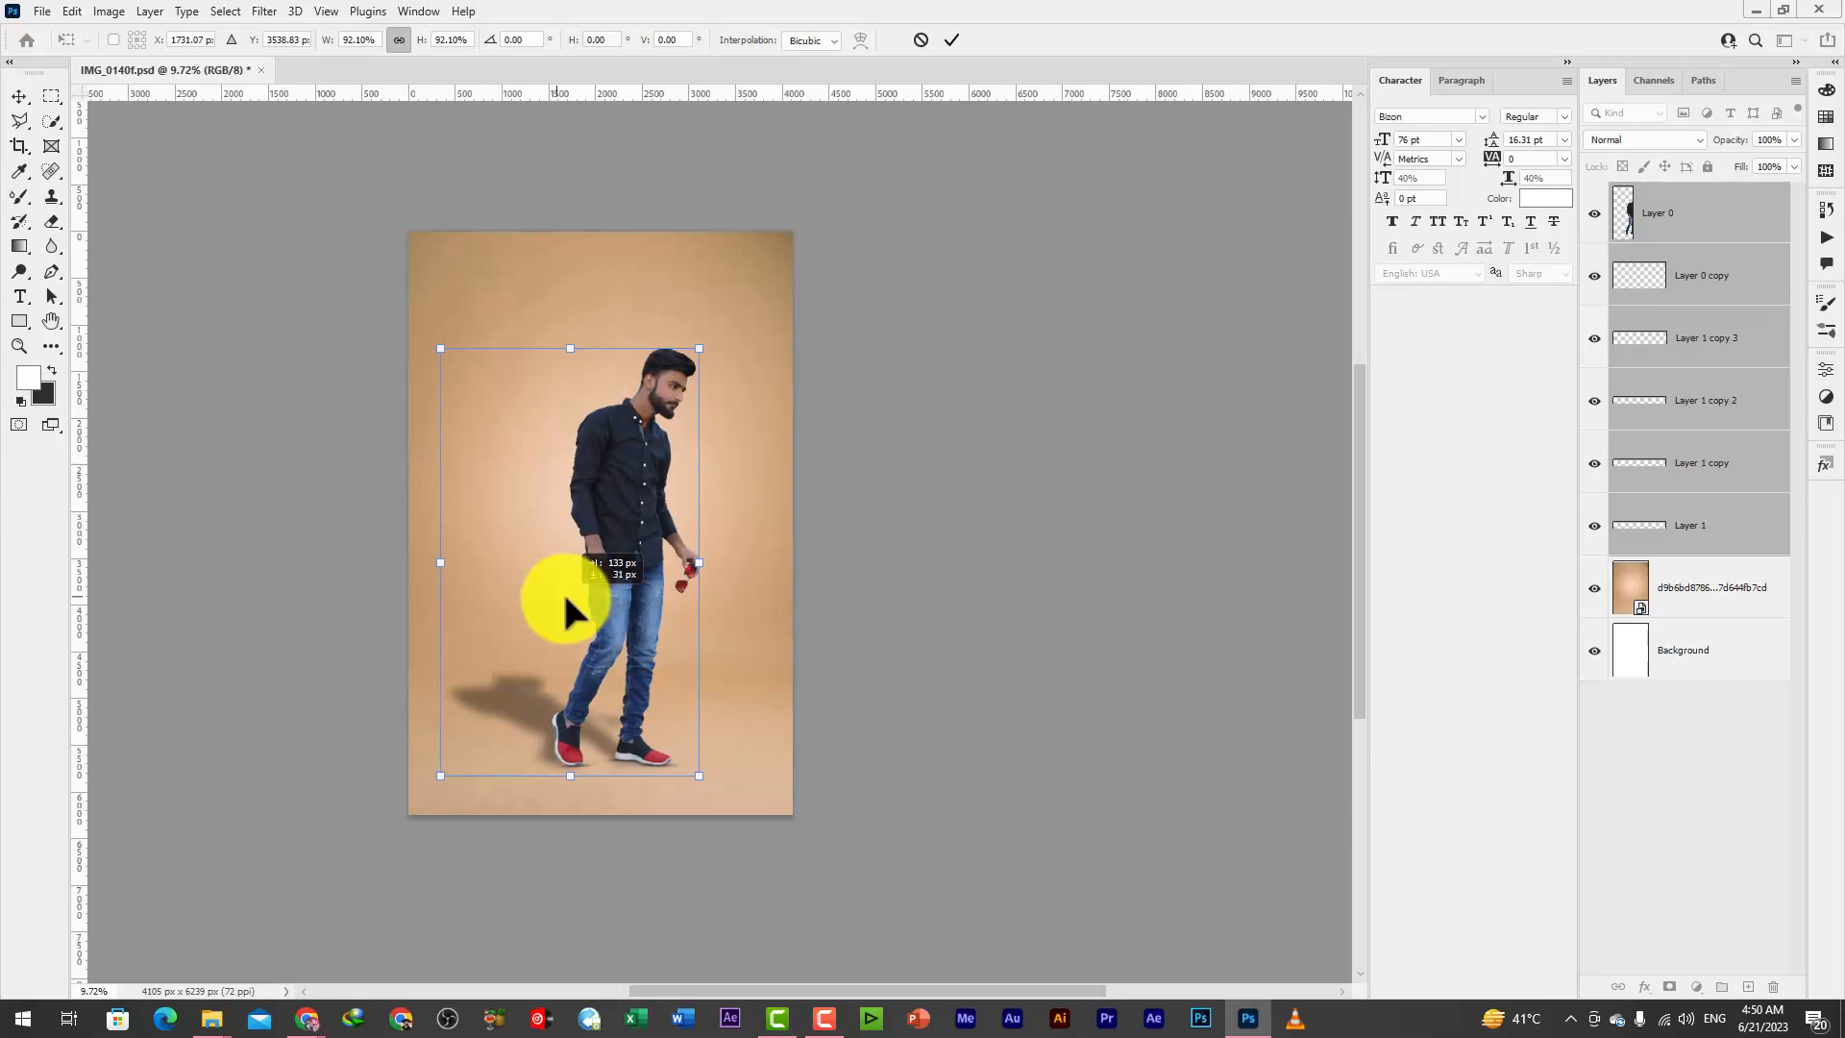
pyautogui.press('Return')
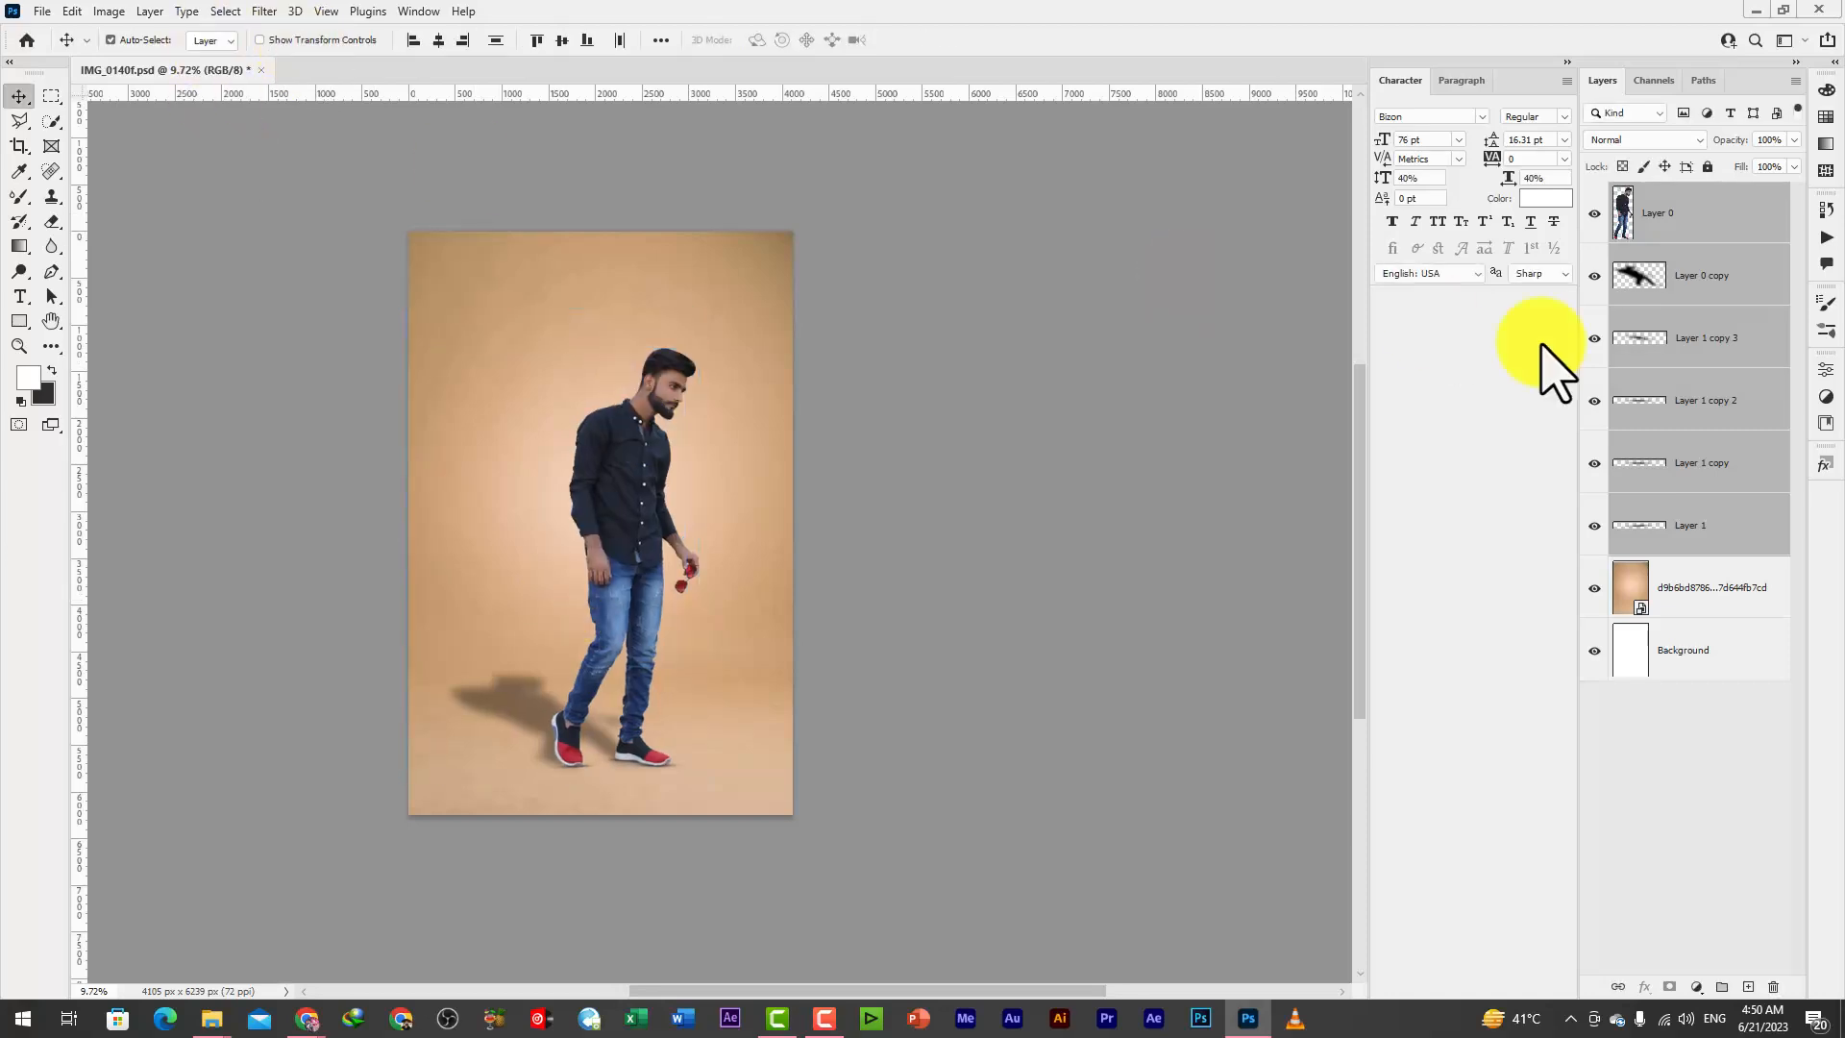
# Add a new layer above the tan backdrop and paint one large, soft white brush glow behind the man's head
pyautogui.click(1707, 277)
pyautogui.click(1712, 596)
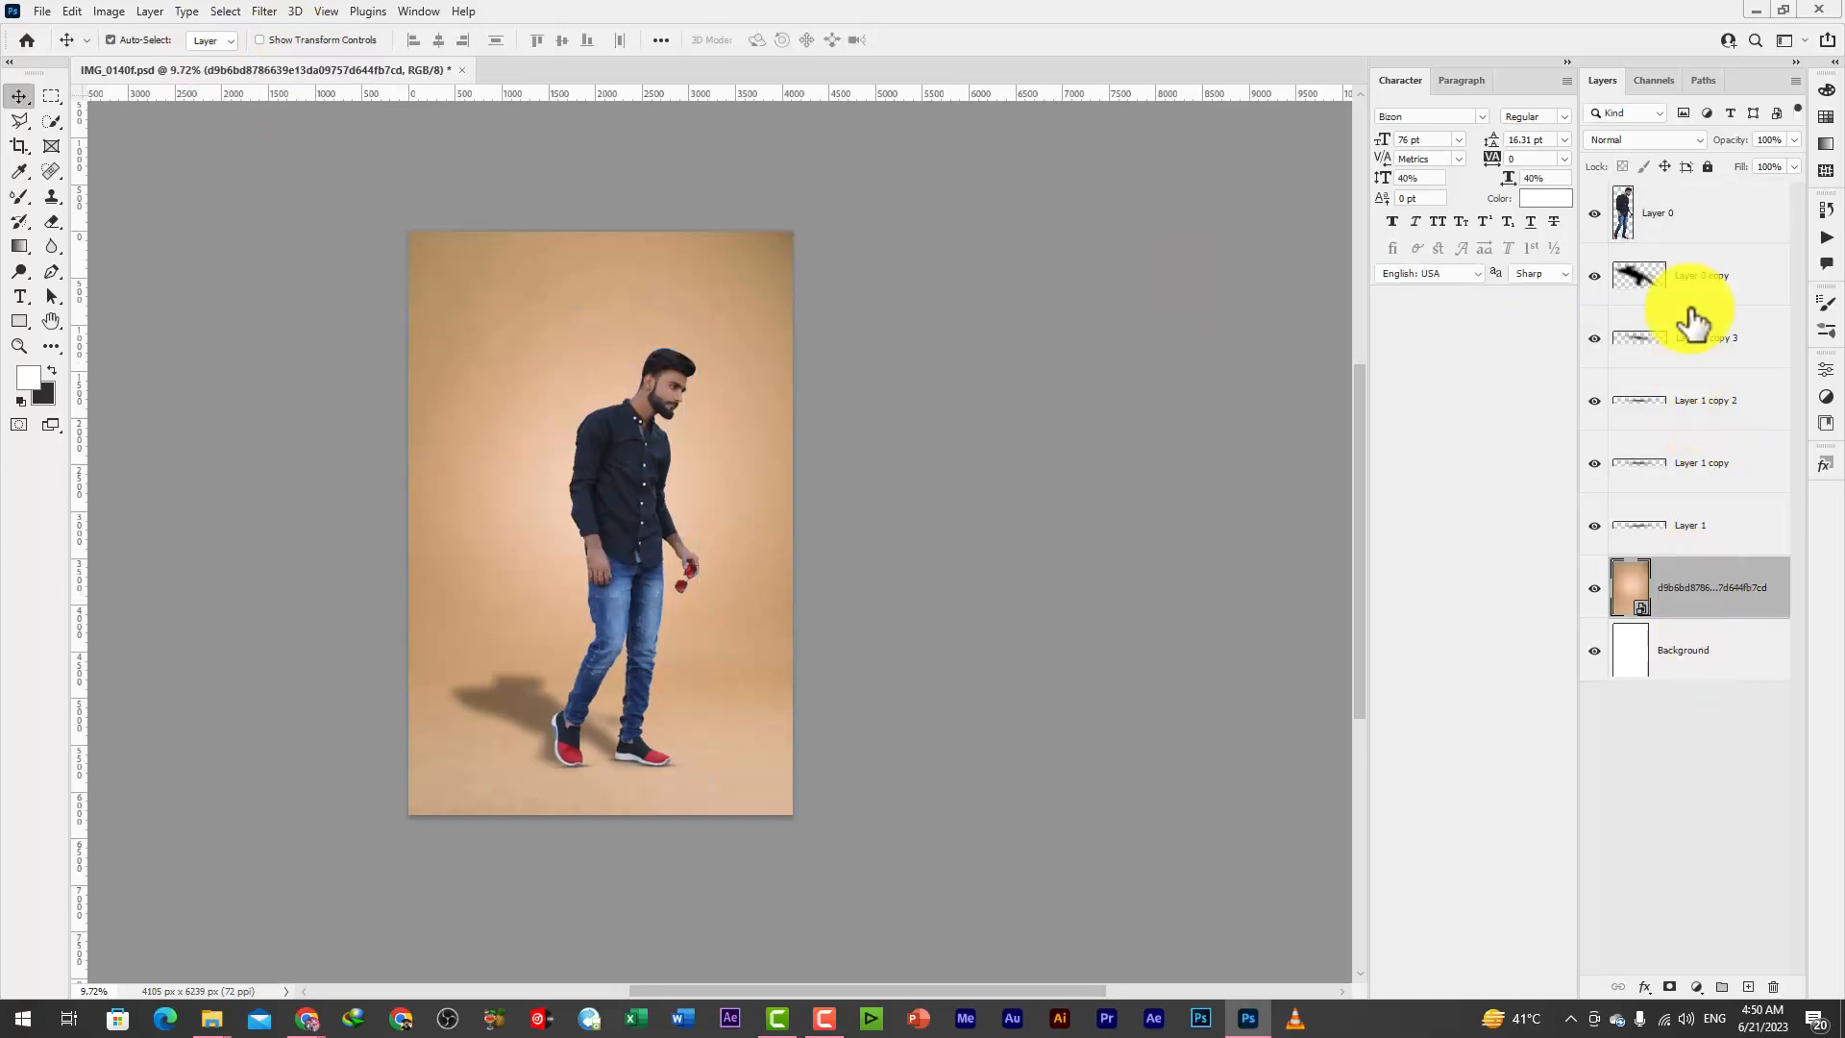
pyautogui.click(1748, 987)
pyautogui.click(19, 196)
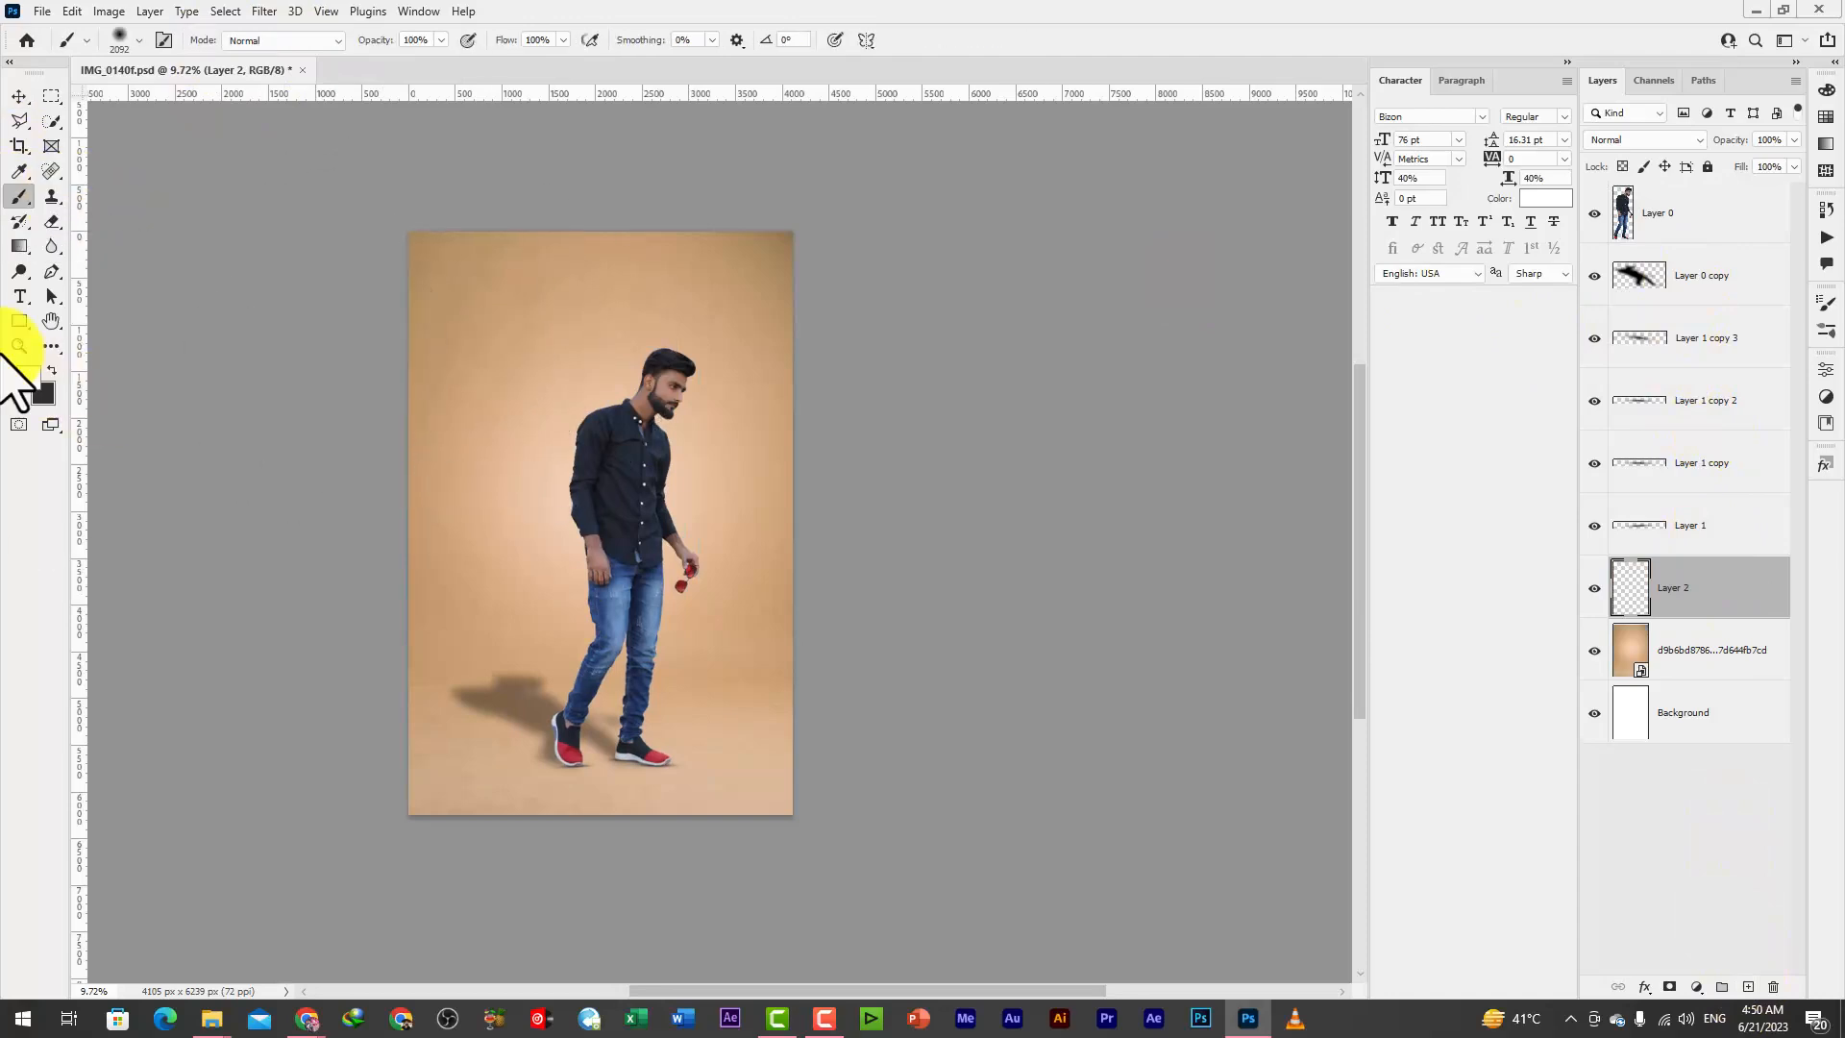
pyautogui.click(25, 377)
pyautogui.click(1526, 185)
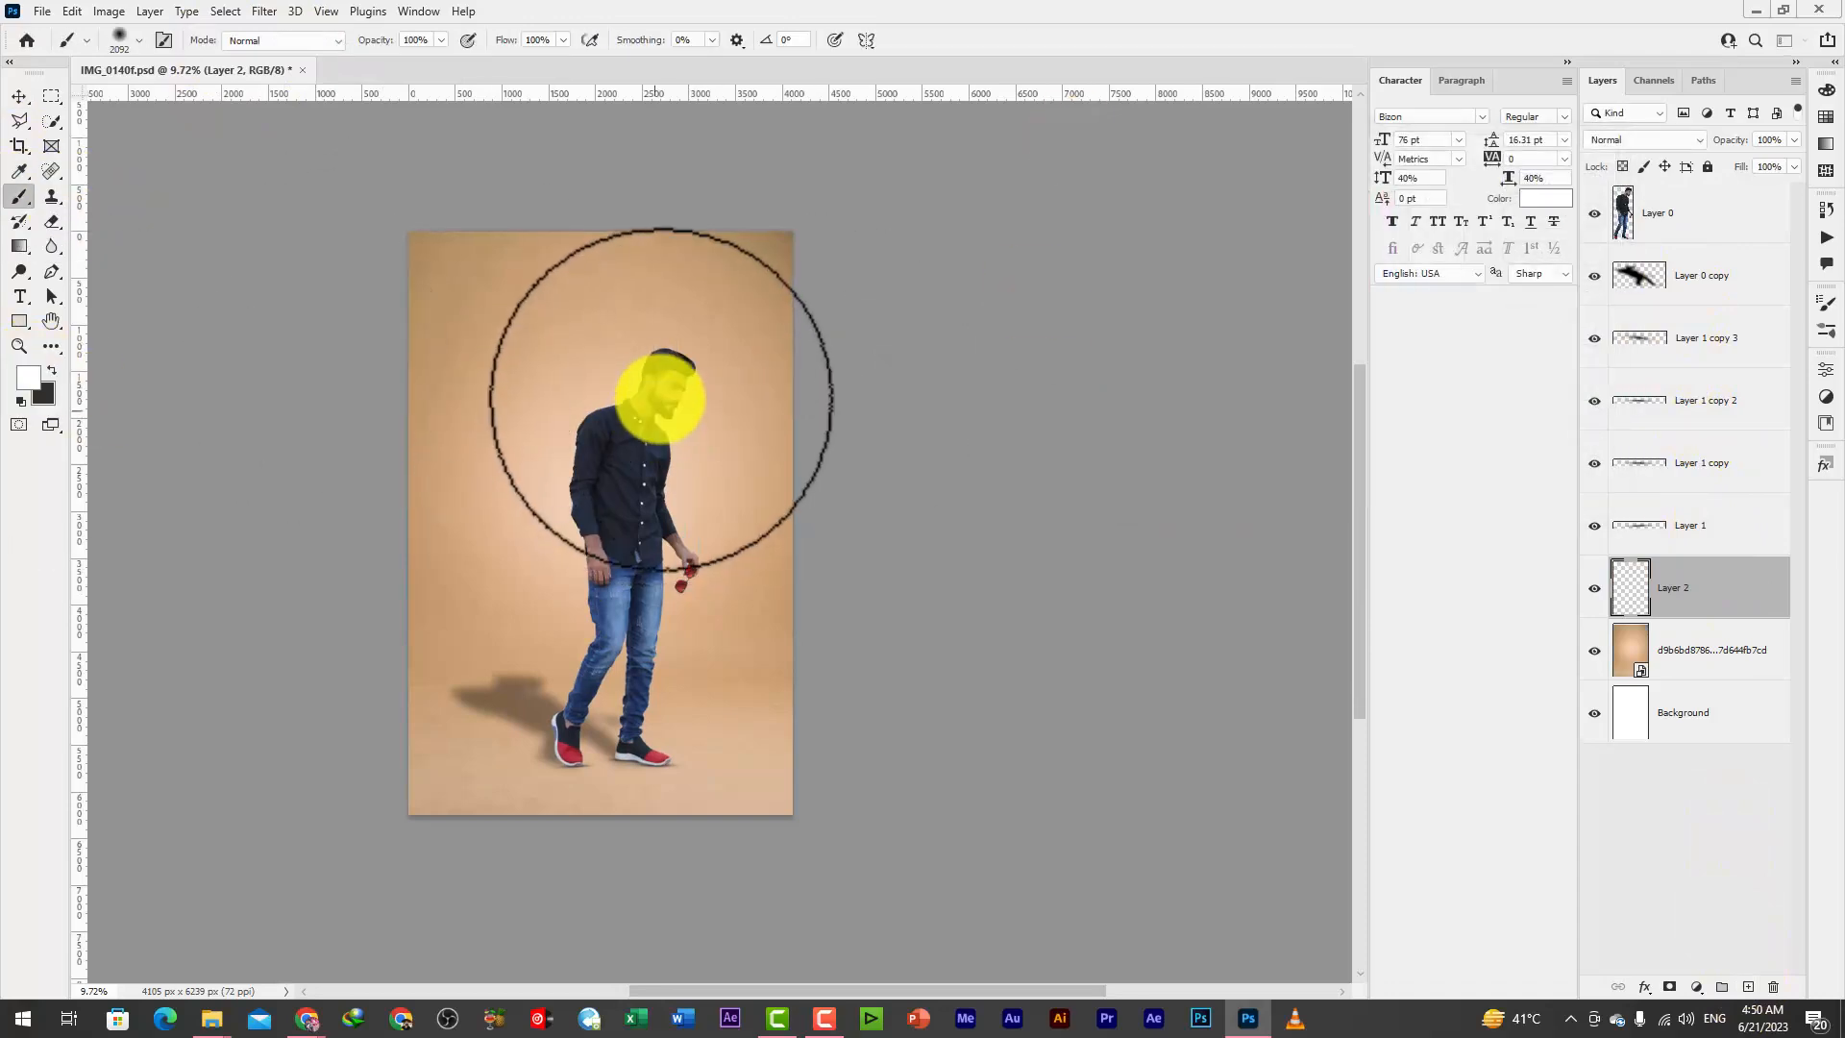
pyautogui.click(662, 399)
# Show the transform controls, then resize and reposition the white glow around the man's head and upper body
pyautogui.click(19, 96)
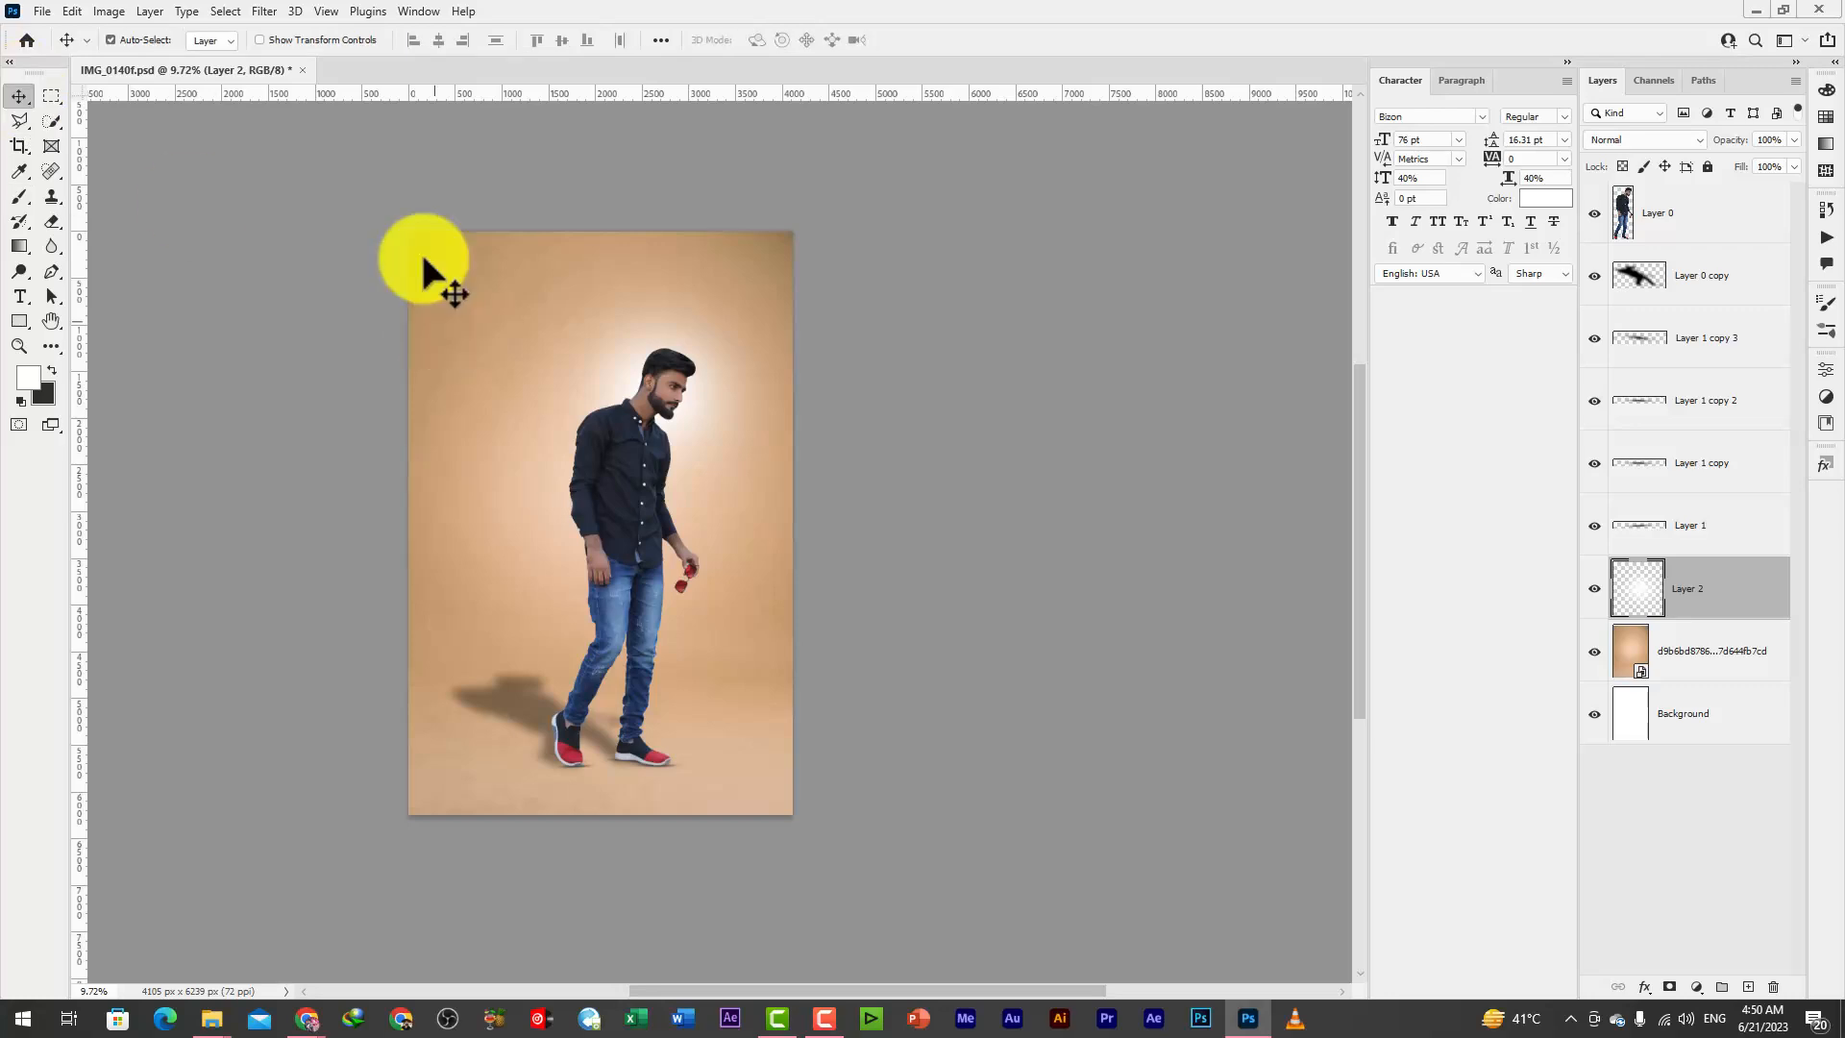
pyautogui.click(258, 40)
pyautogui.moveTo(494, 548); pyautogui.dragTo(451, 642)
pyautogui.moveTo(671, 509); pyautogui.dragTo(694, 467)
pyautogui.press('Return')
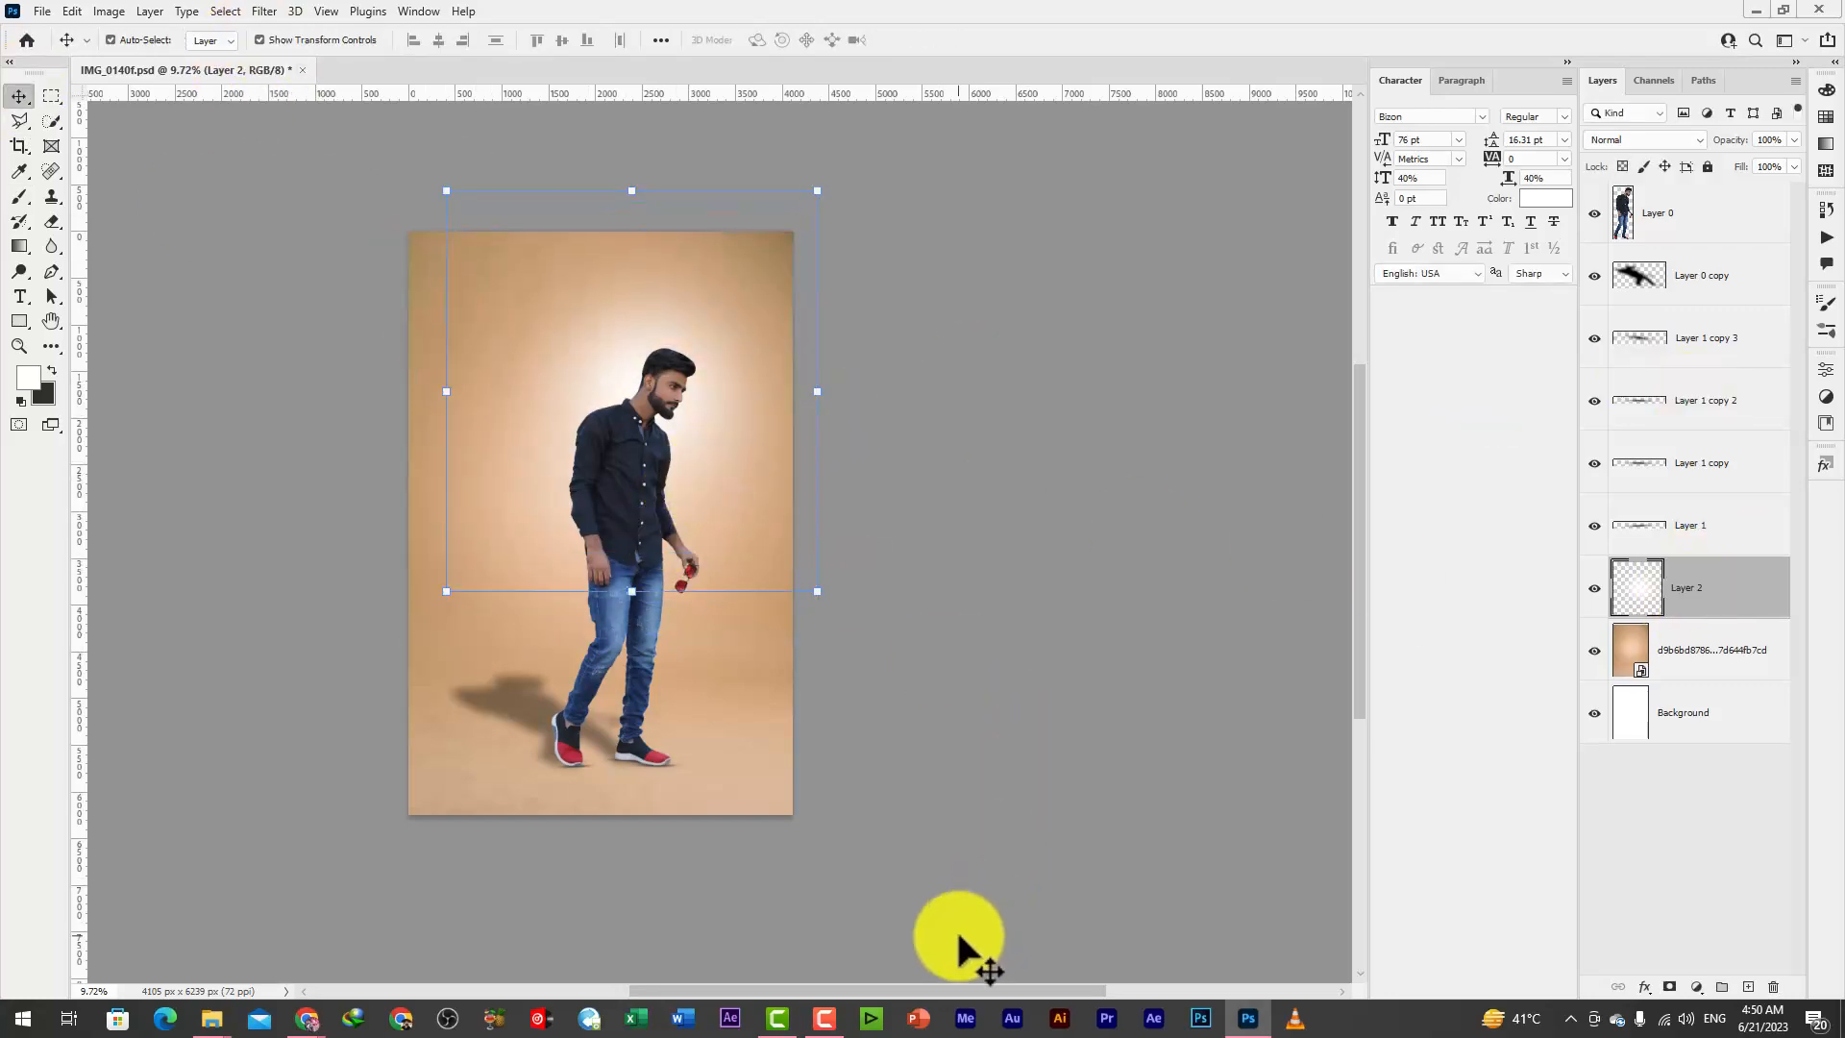
pyautogui.click(878, 496)
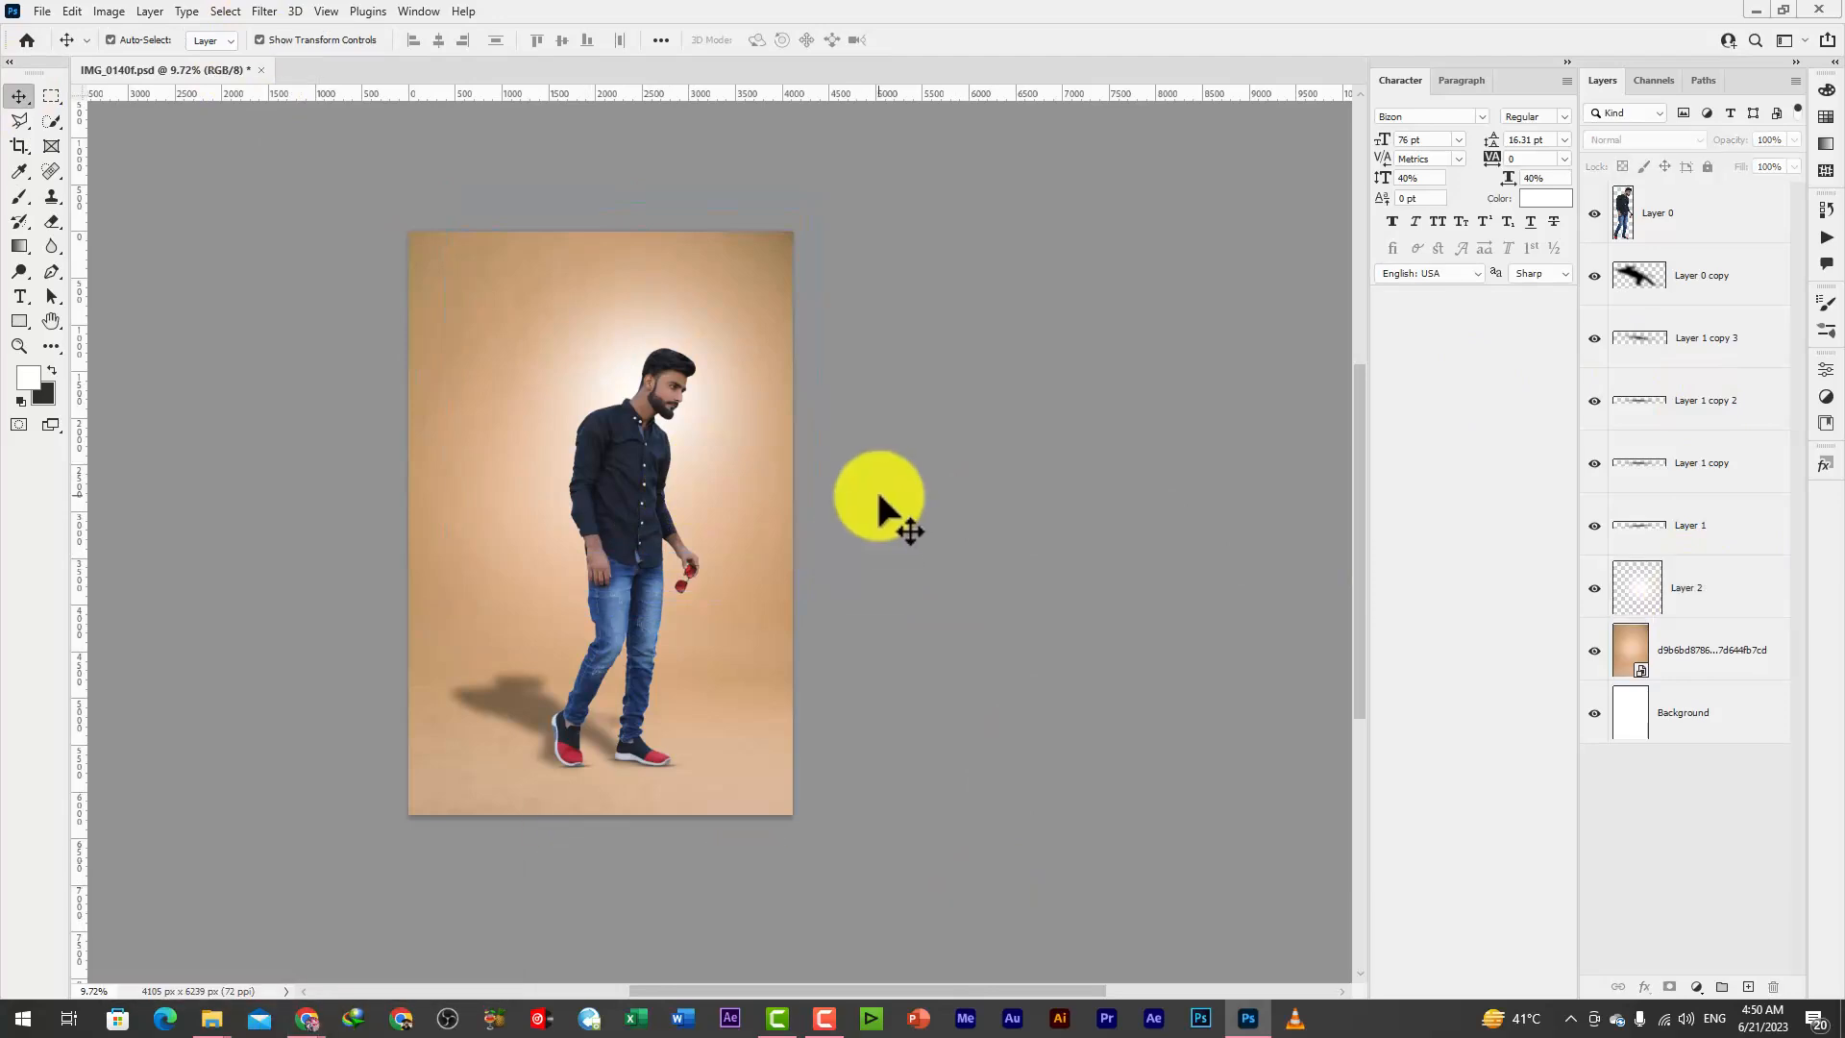
# Lower the fill of the white glow on Layer 2 to soften it, and check it around the man
pyautogui.click(673, 379)
pyautogui.scroll(1, 692, 366)
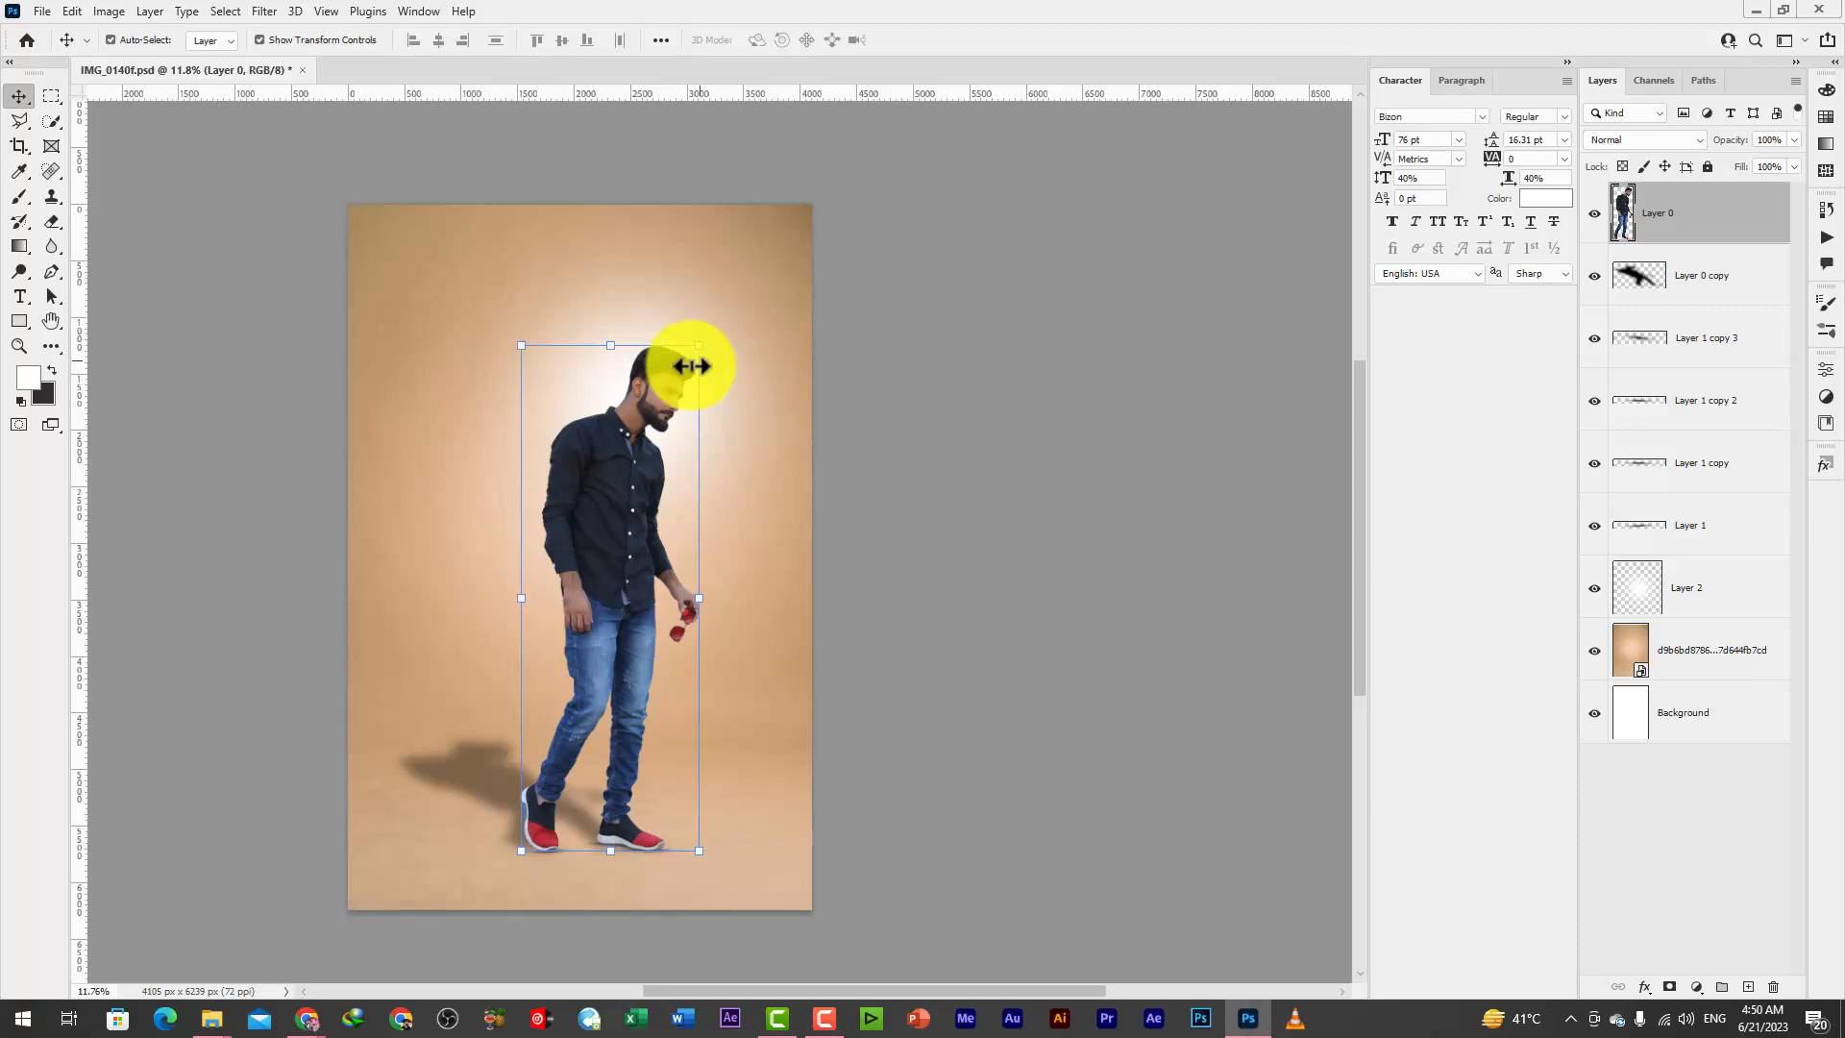
pyautogui.click(1736, 606)
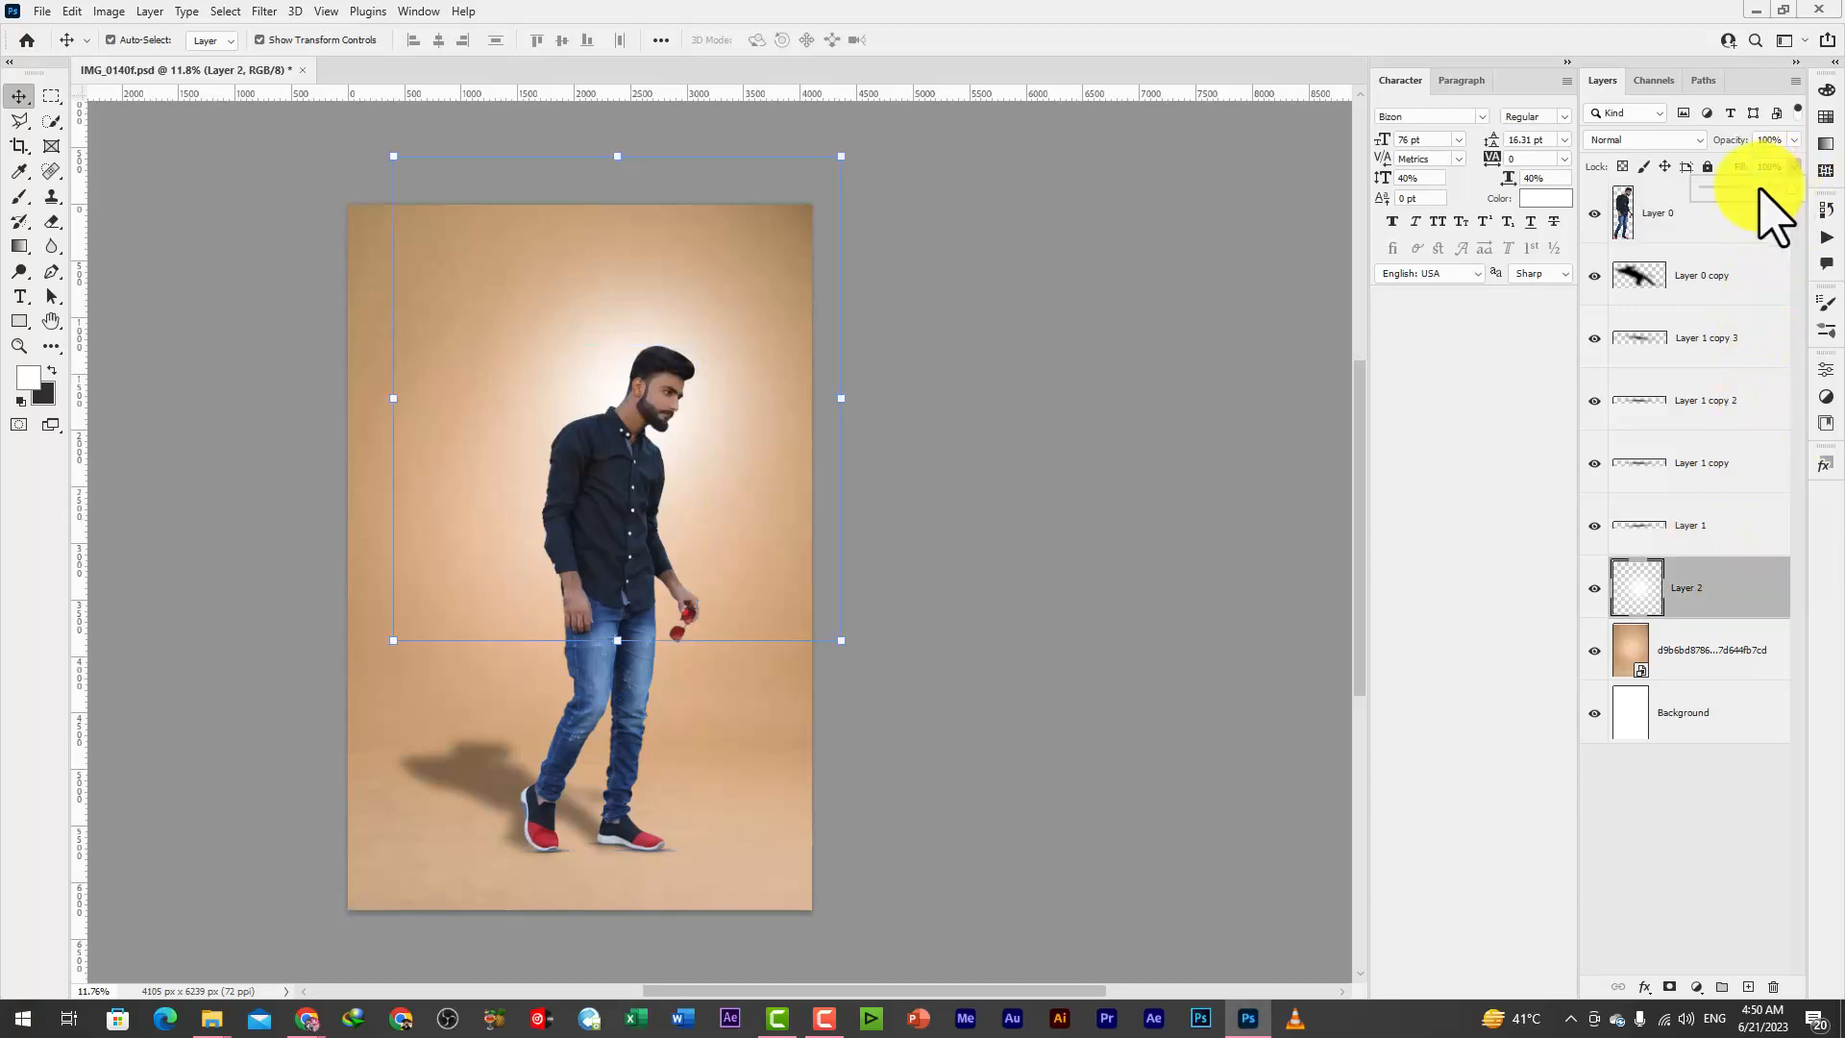
pyautogui.click(687, 363)
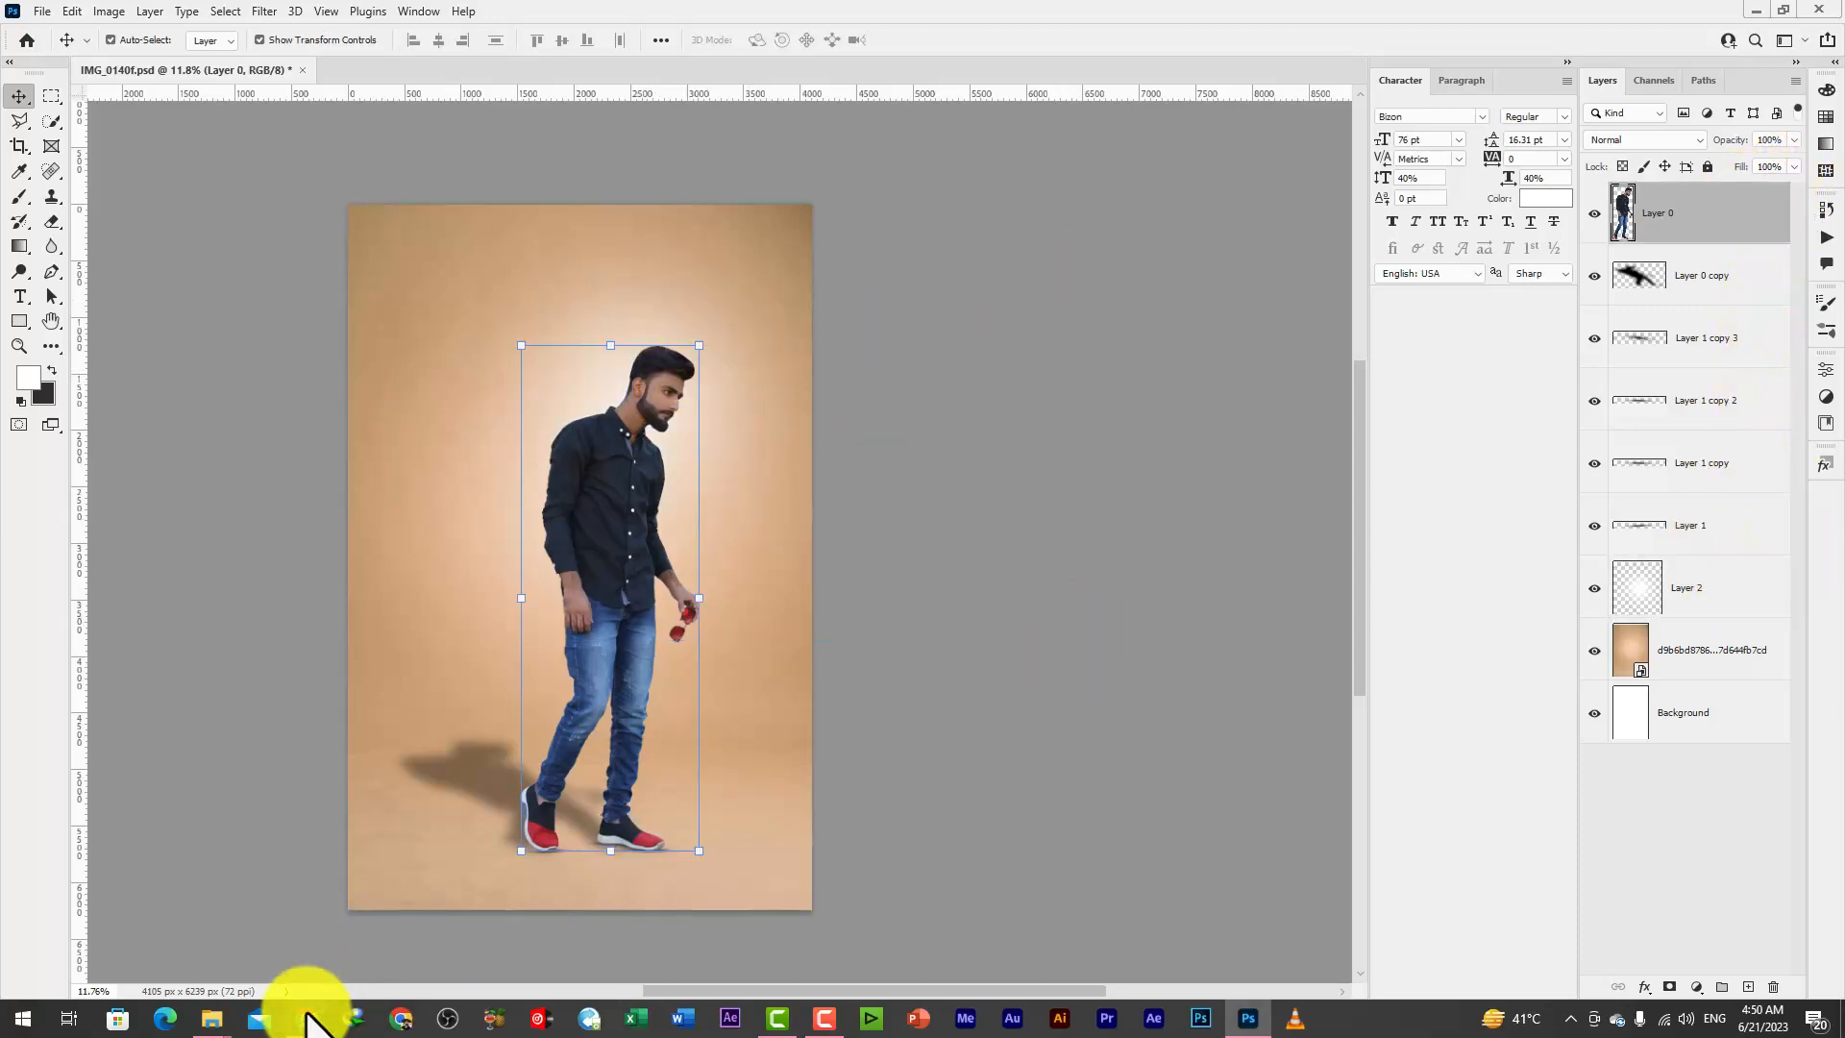
pyautogui.scroll(1, 733, 320)
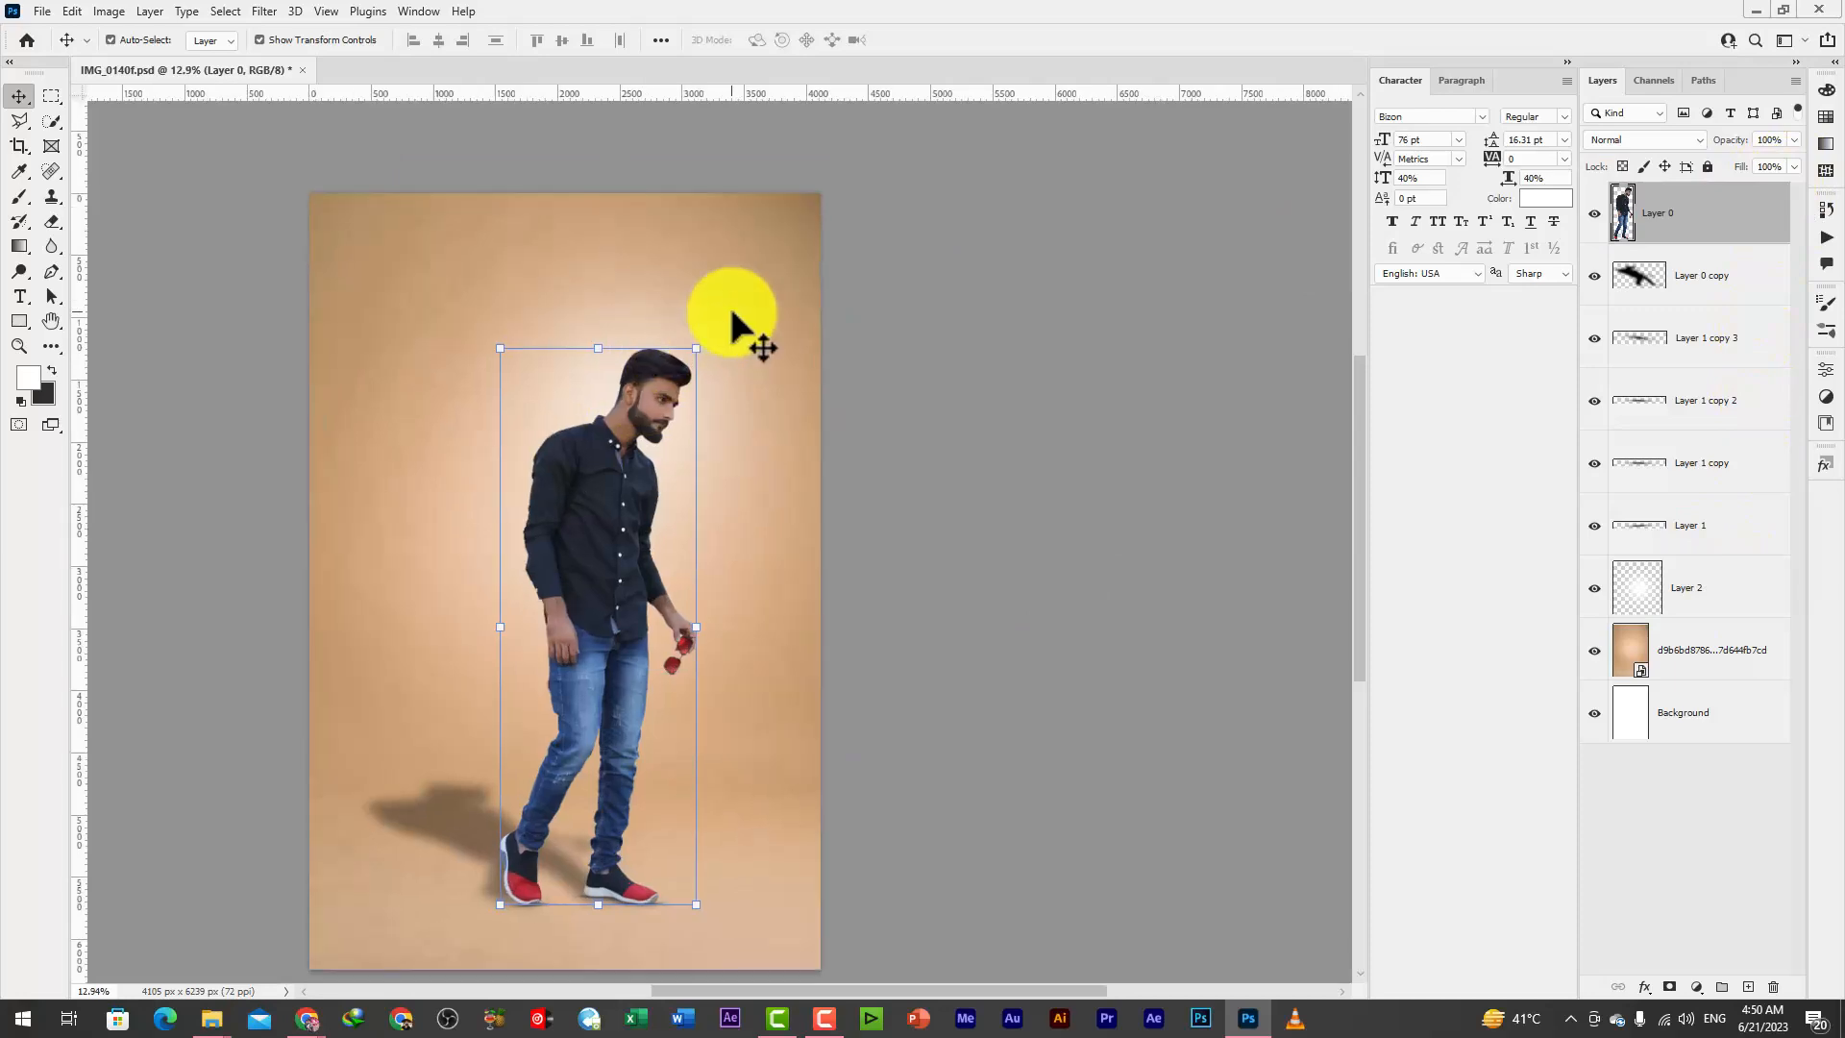
pyautogui.scroll(-1, 692, 437)
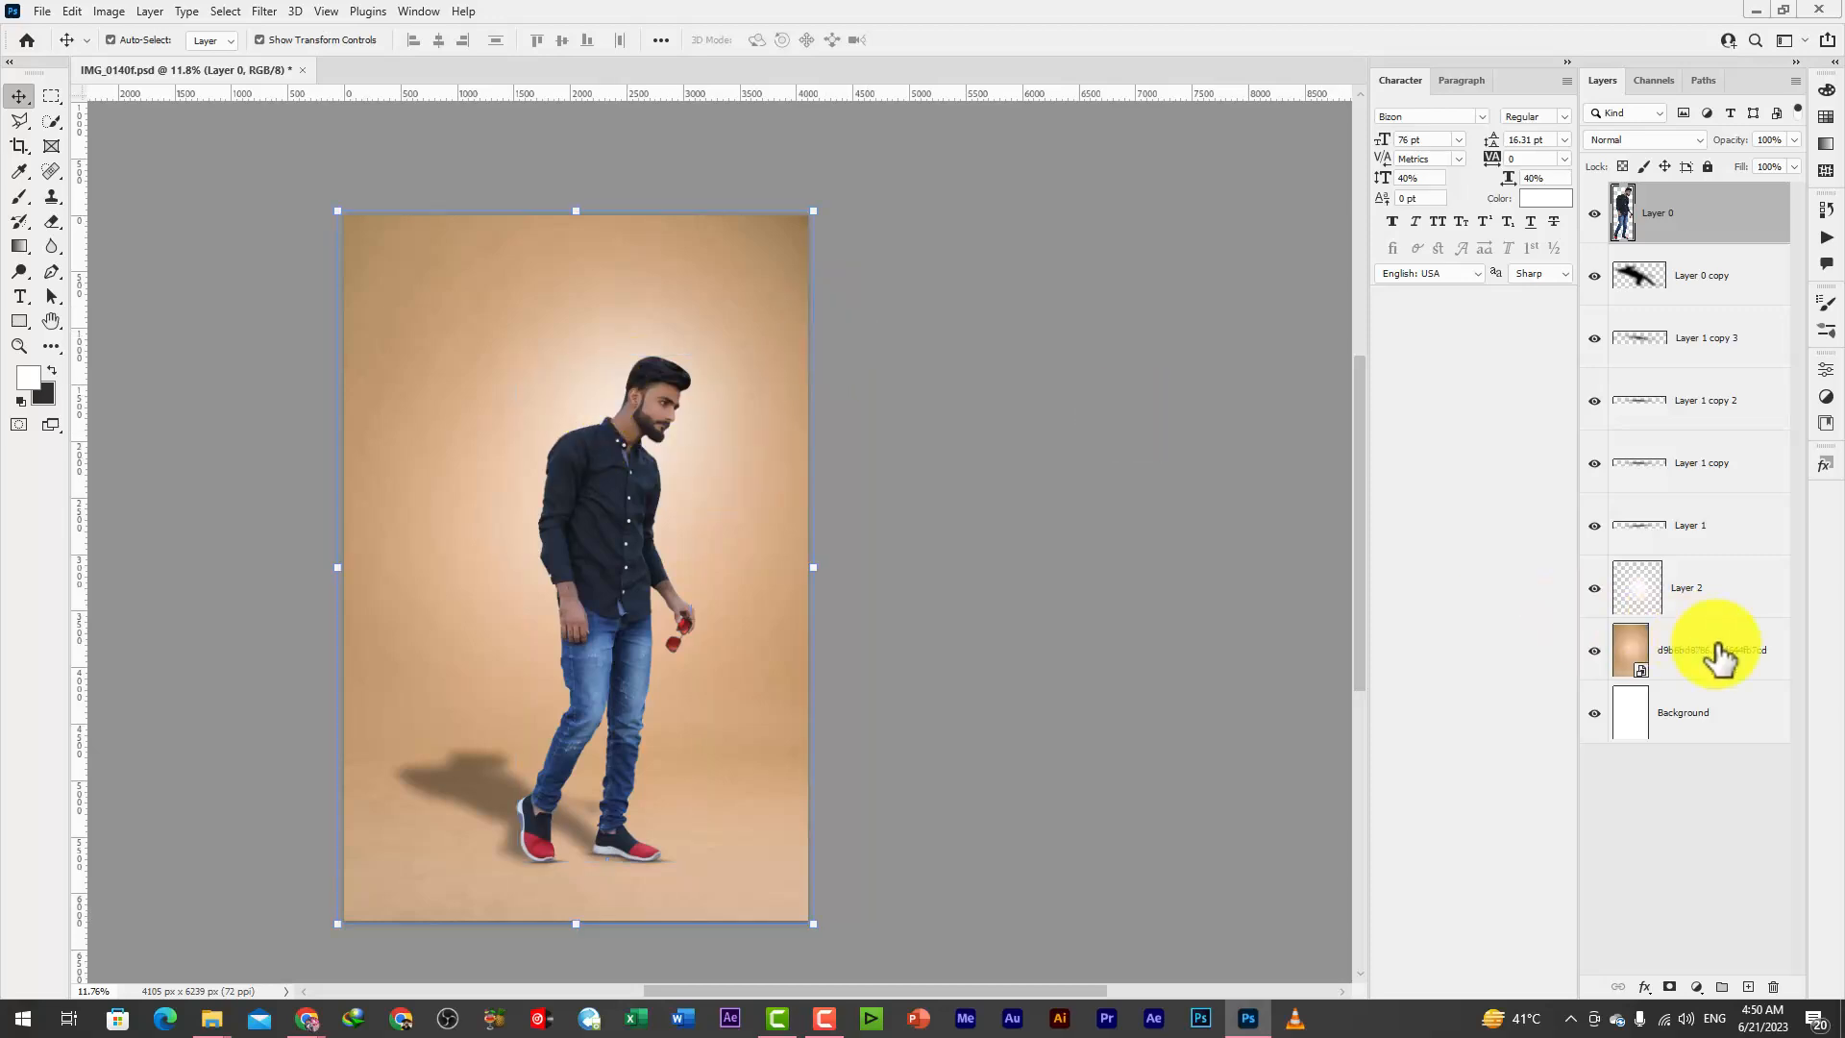
# Place the city rooftop image from the desktop directly above the tan backdrop layer and enlarge it to cover the canvas
pyautogui.click(1717, 657)
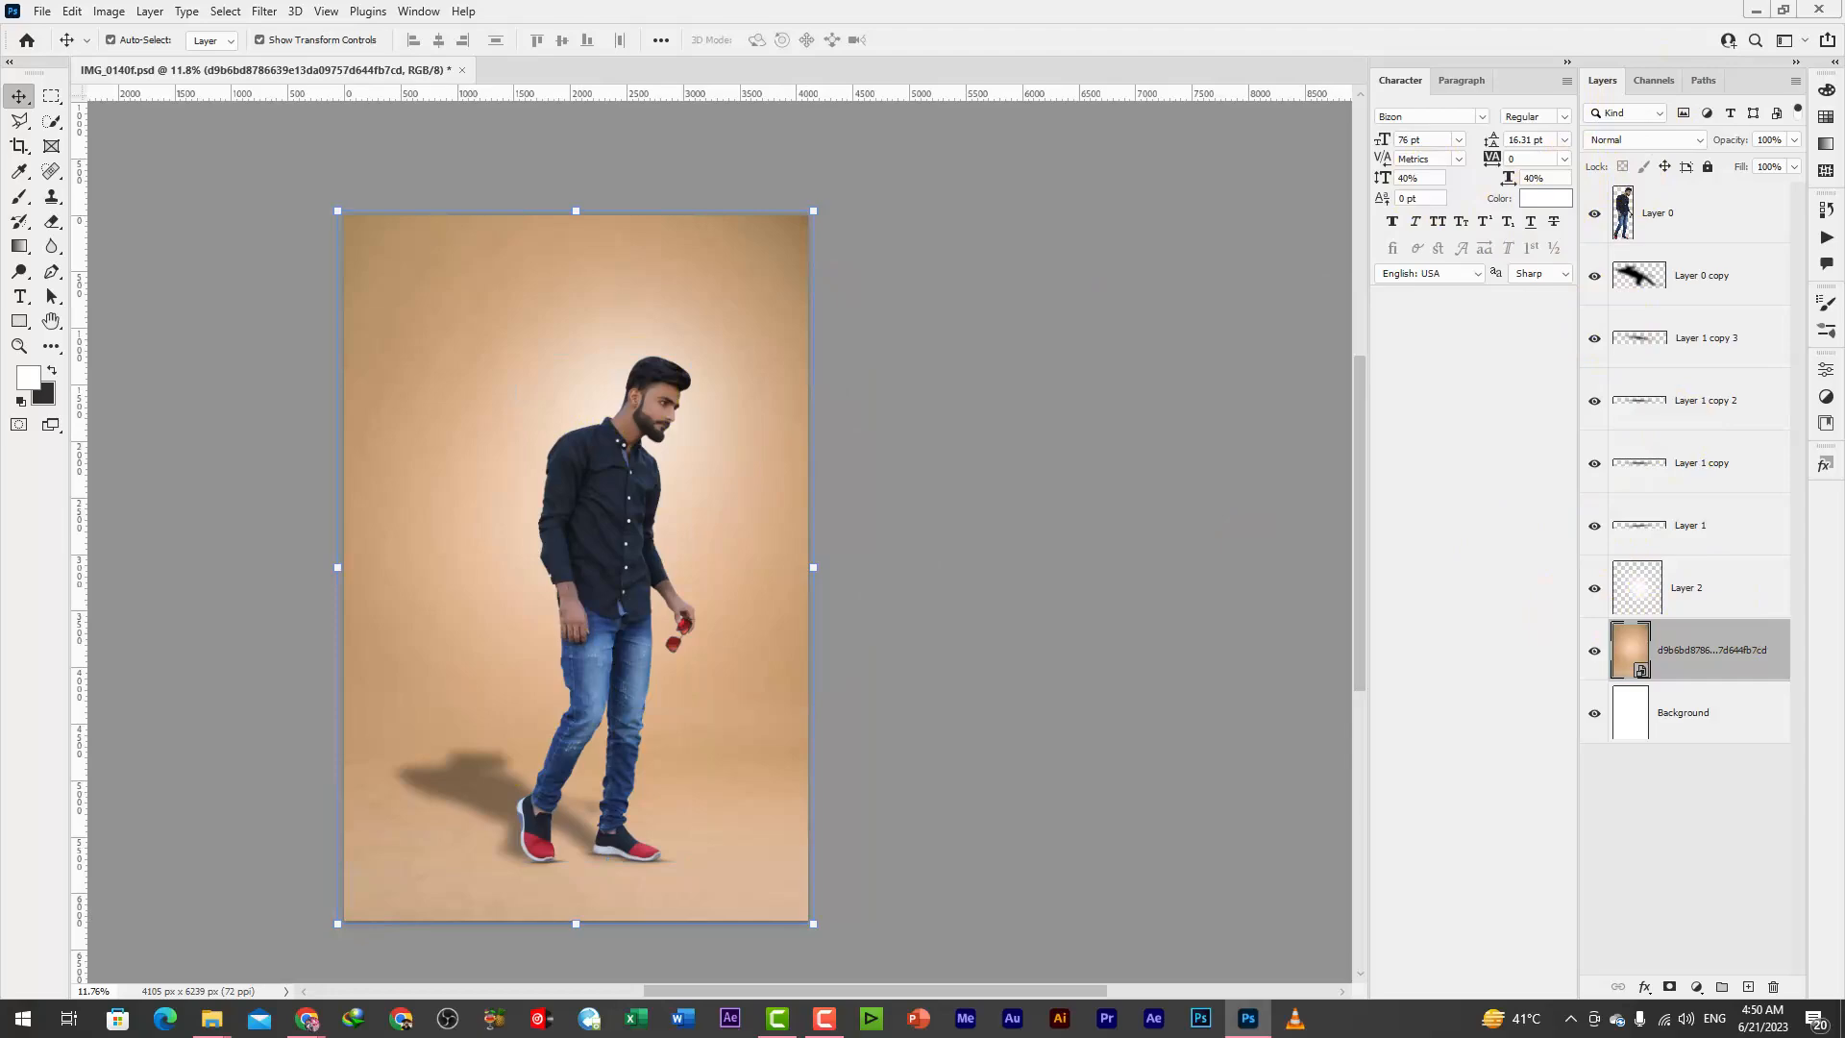
pyautogui.press('super+d')
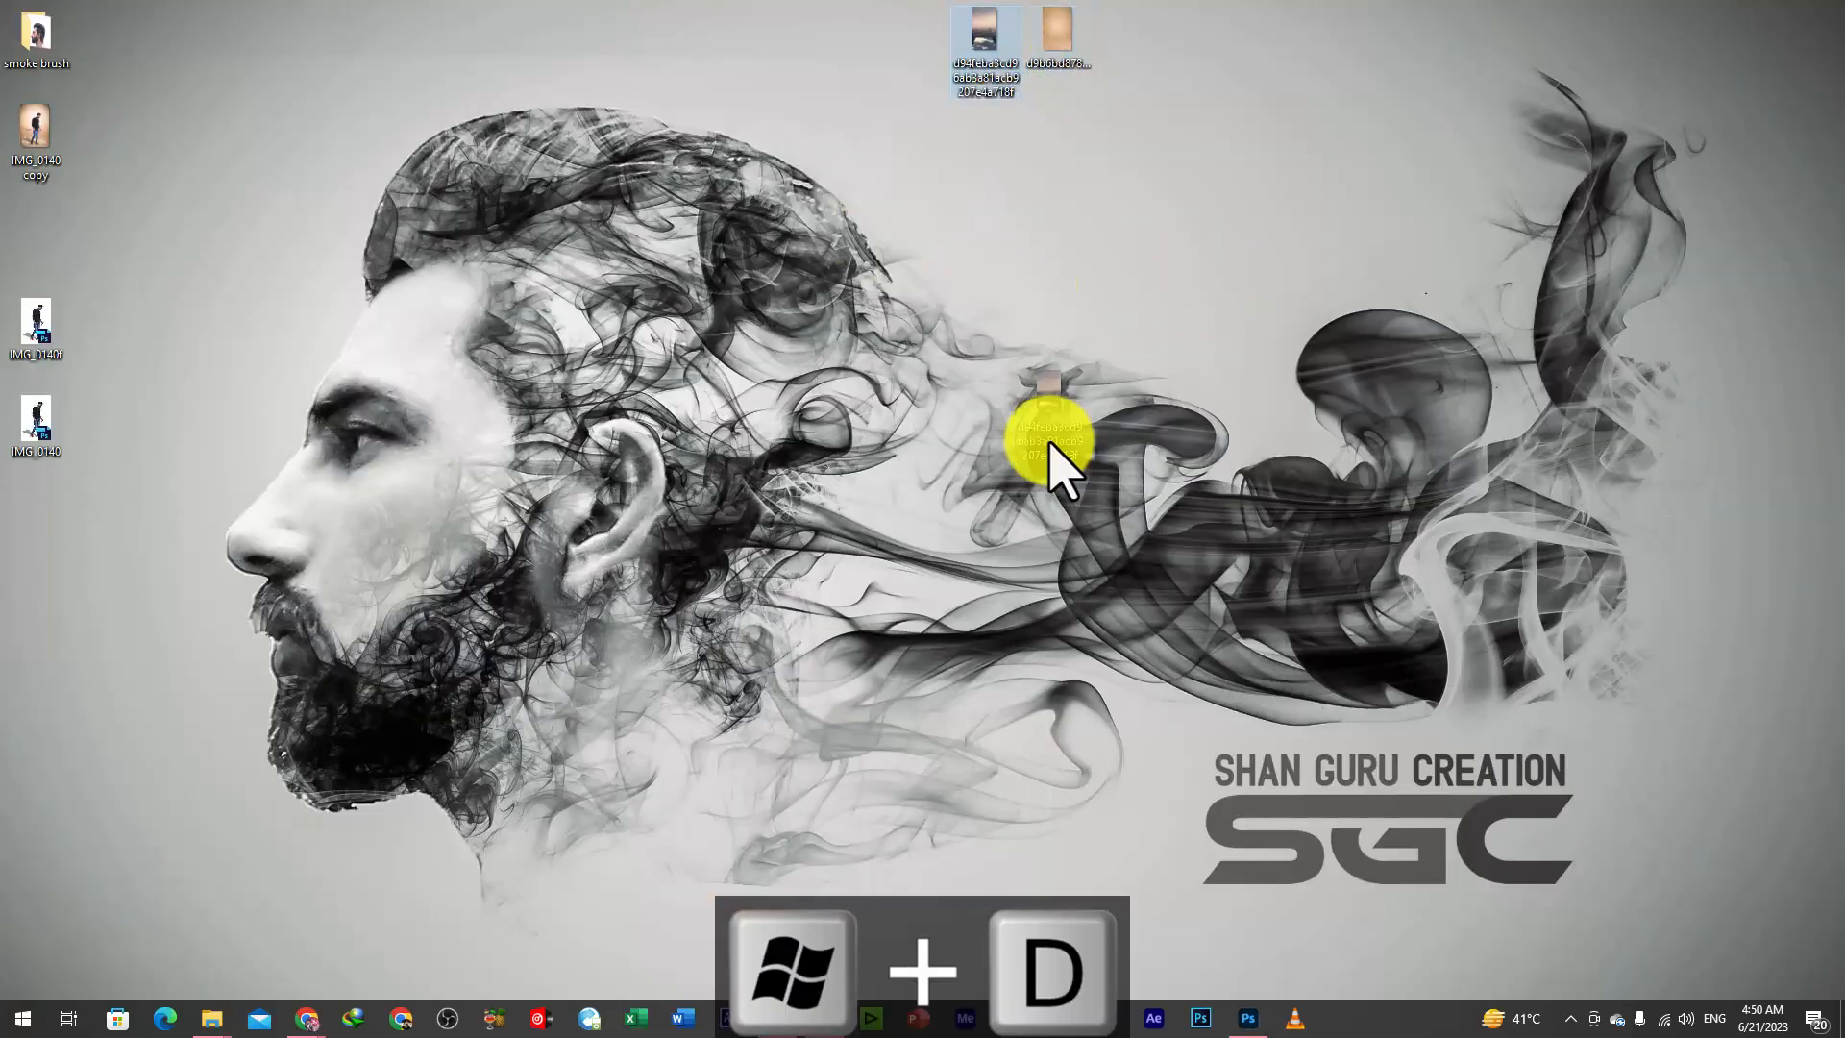
pyautogui.moveTo(1236, 1009); pyautogui.dragTo(569, 500)
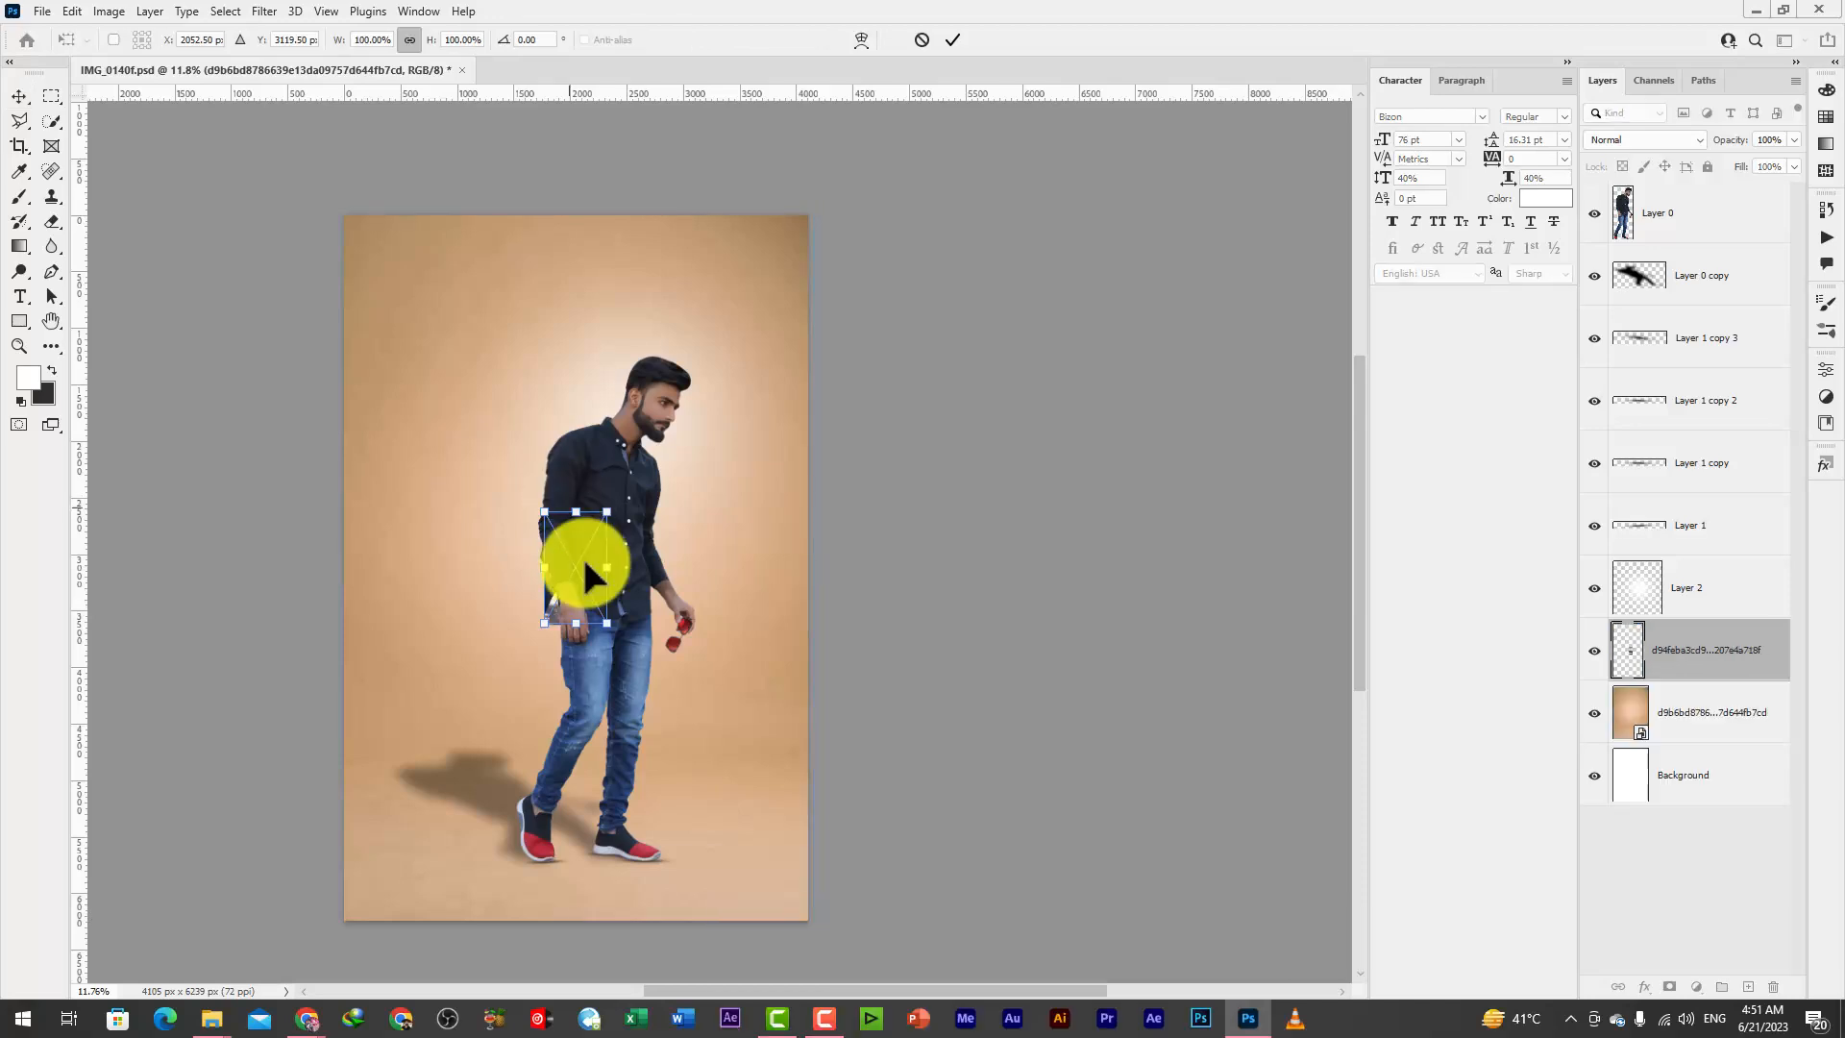
pyautogui.moveTo(606, 623); pyautogui.dragTo(844, 955)
pyautogui.press('Return')
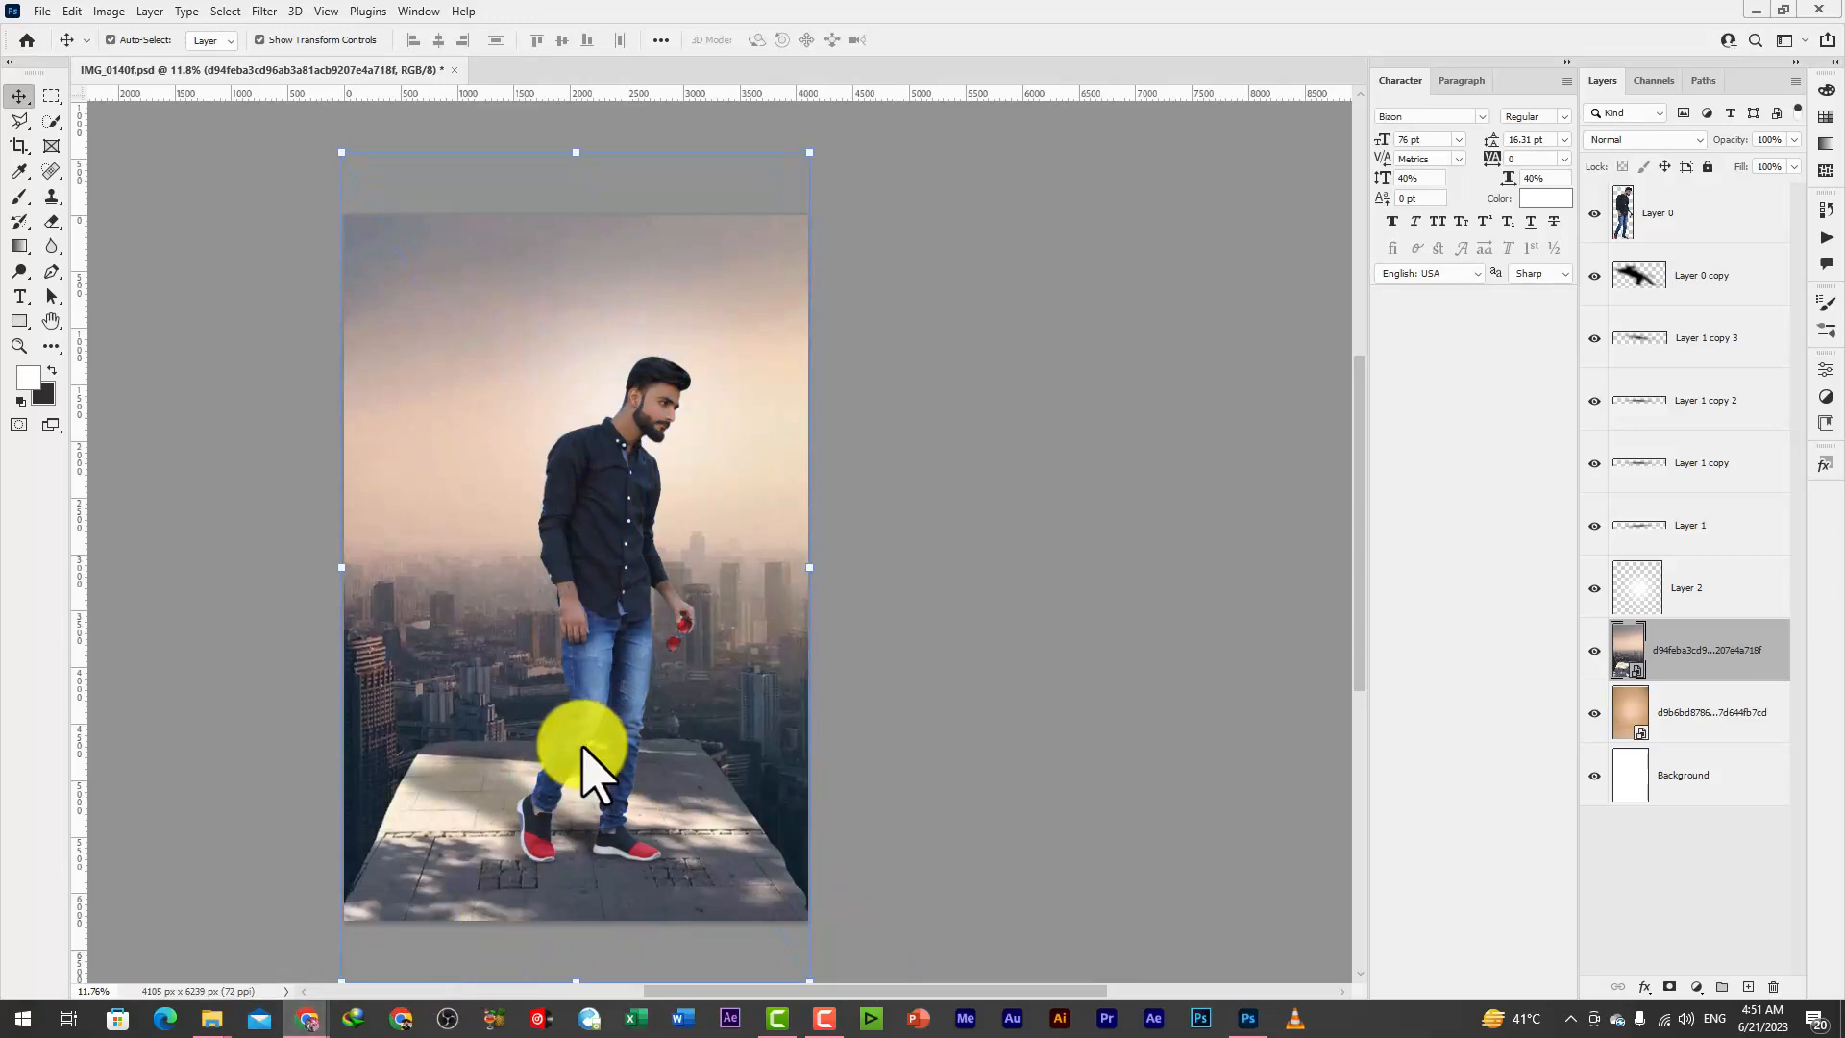
# Blend the city image into the tan backdrop using Overlay mode and 37% fill
pyautogui.scroll(-1, 627, 475)
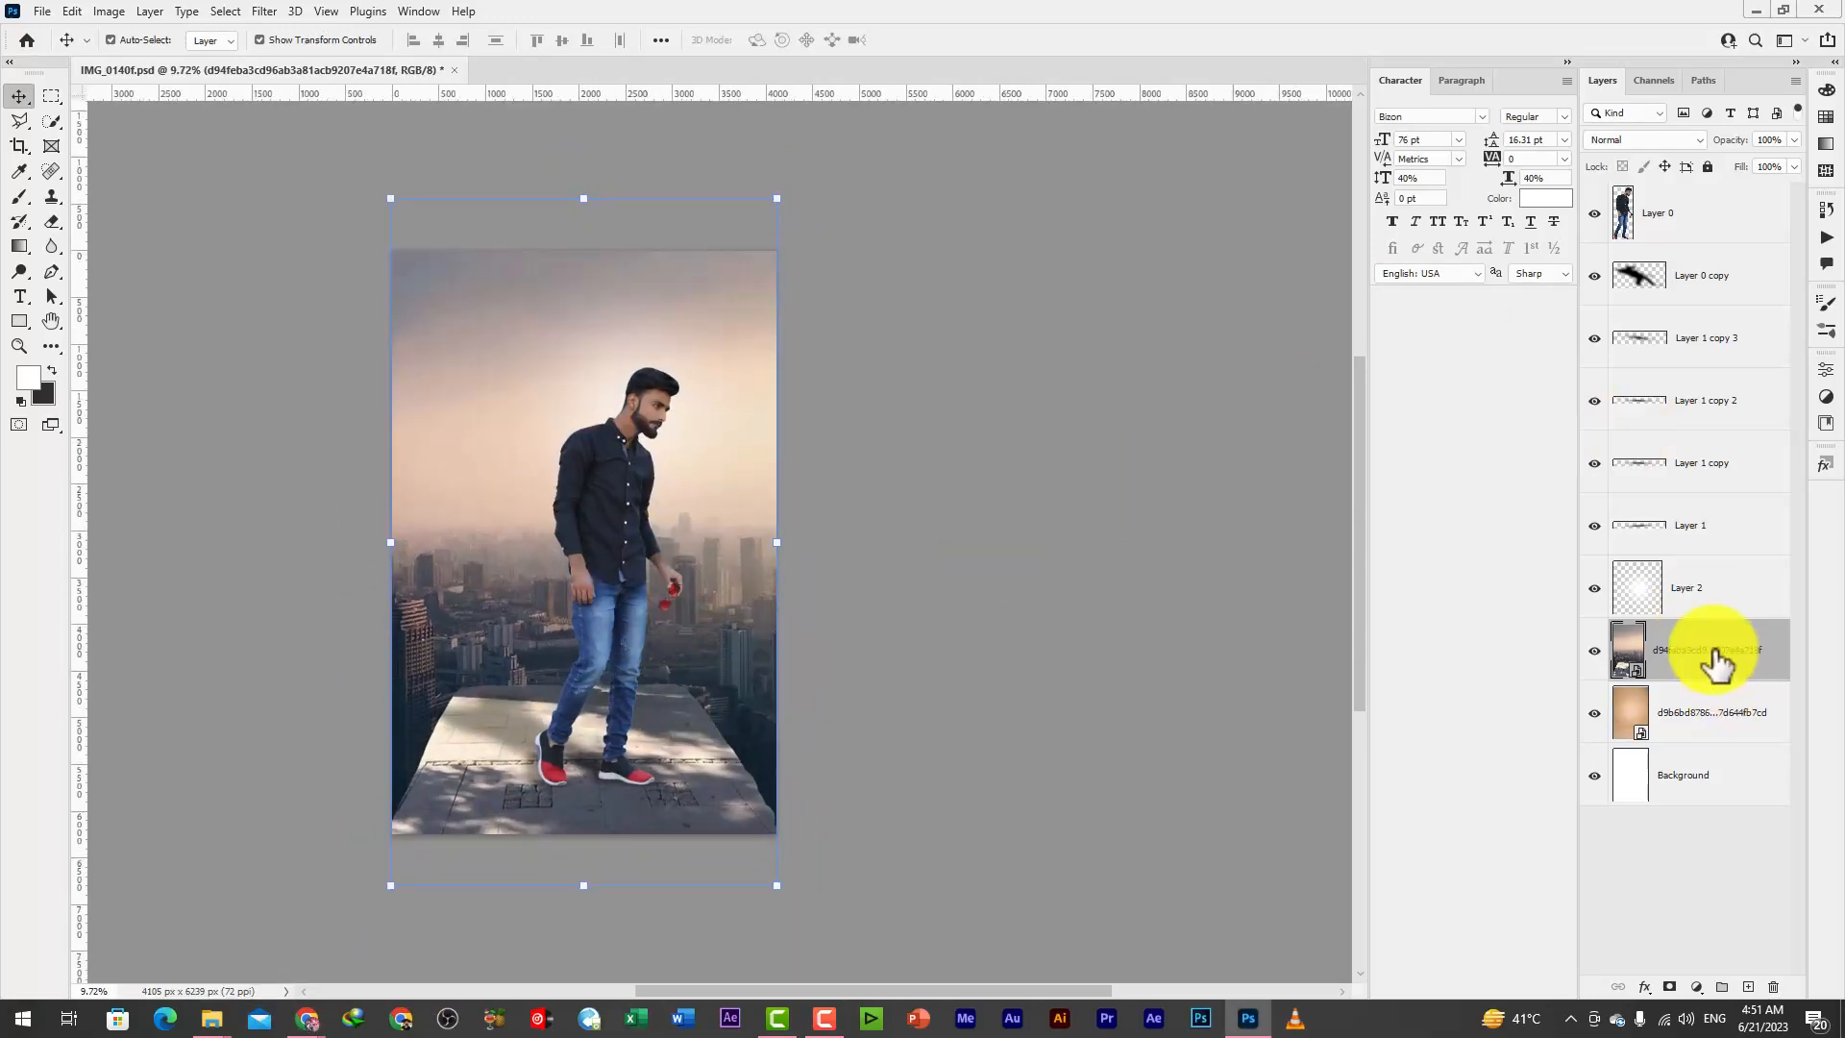
pyautogui.click(1423, 118)
pyautogui.click(1634, 139)
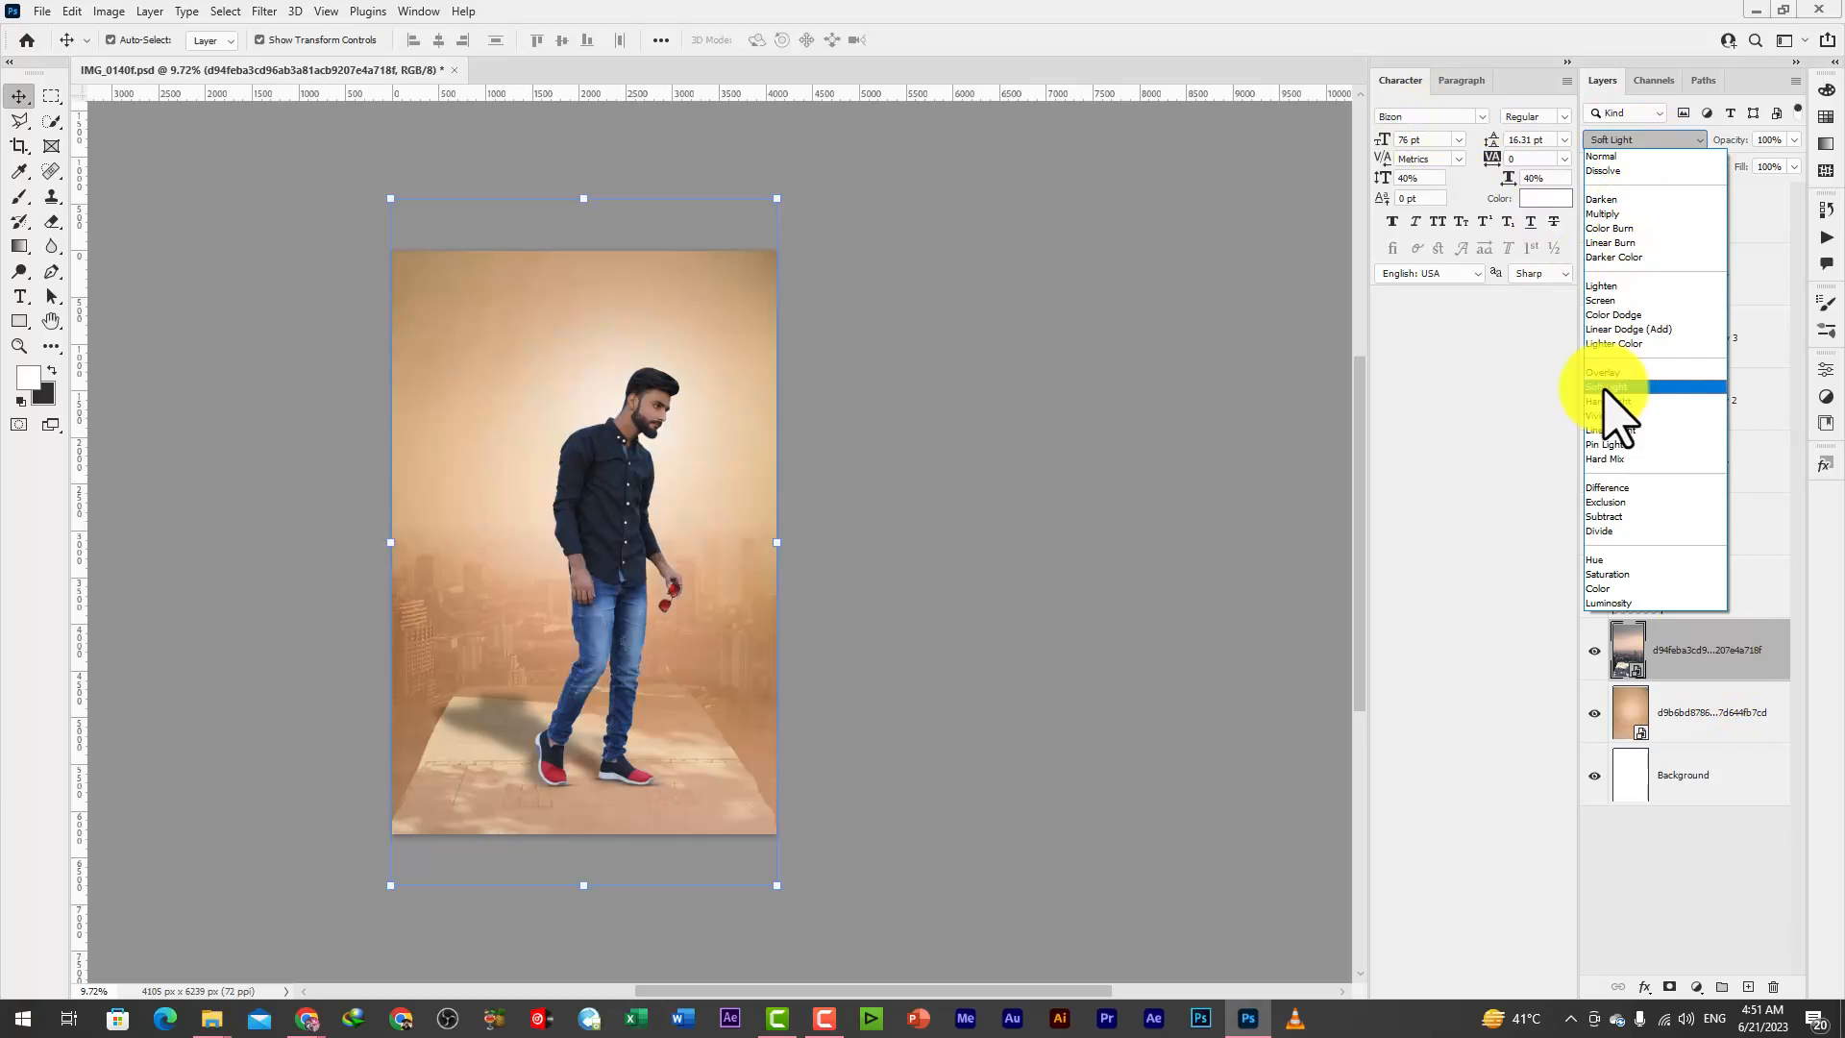
pyautogui.click(1600, 383)
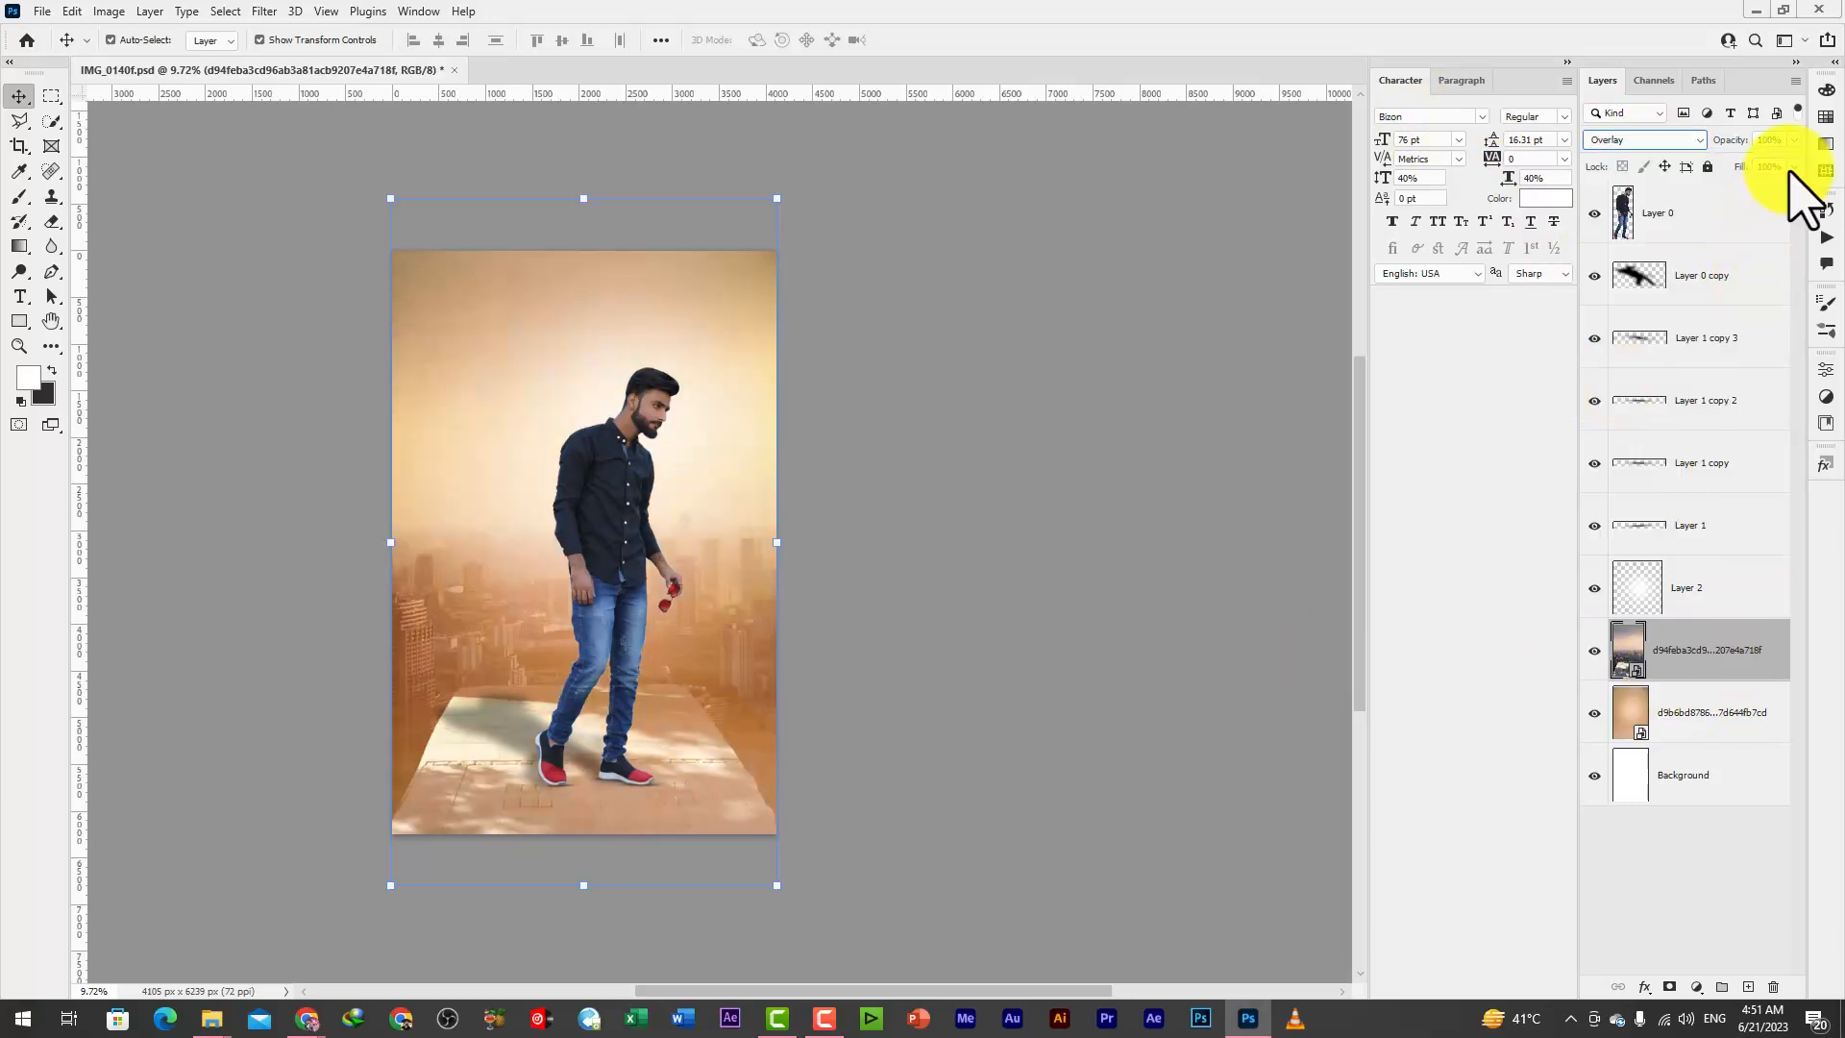
pyautogui.moveTo(1746, 192); pyautogui.dragTo(1737, 192)
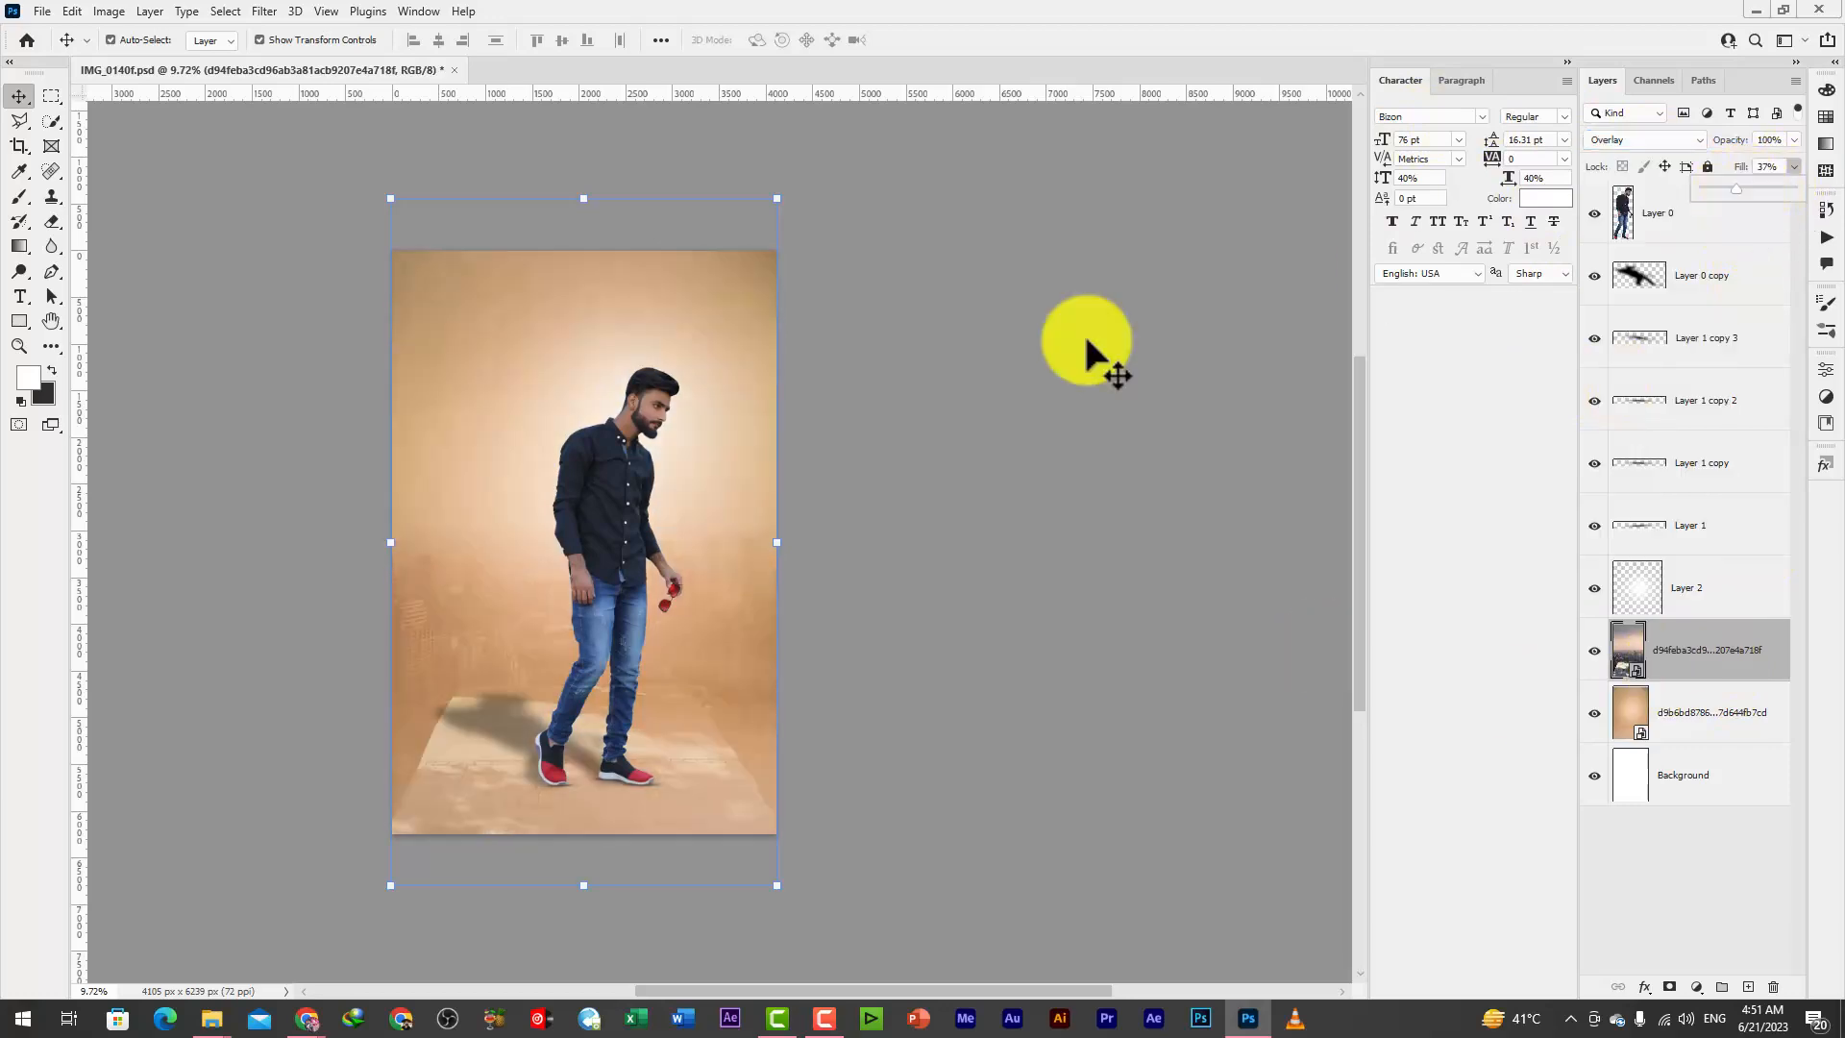
# Select the man's layer, hide the transform controls, and check the composite by toggling the glow and man layers' visibility
pyautogui.click(682, 494)
pyautogui.scroll(1, 740, 556)
pyautogui.scroll(1, 703, 641)
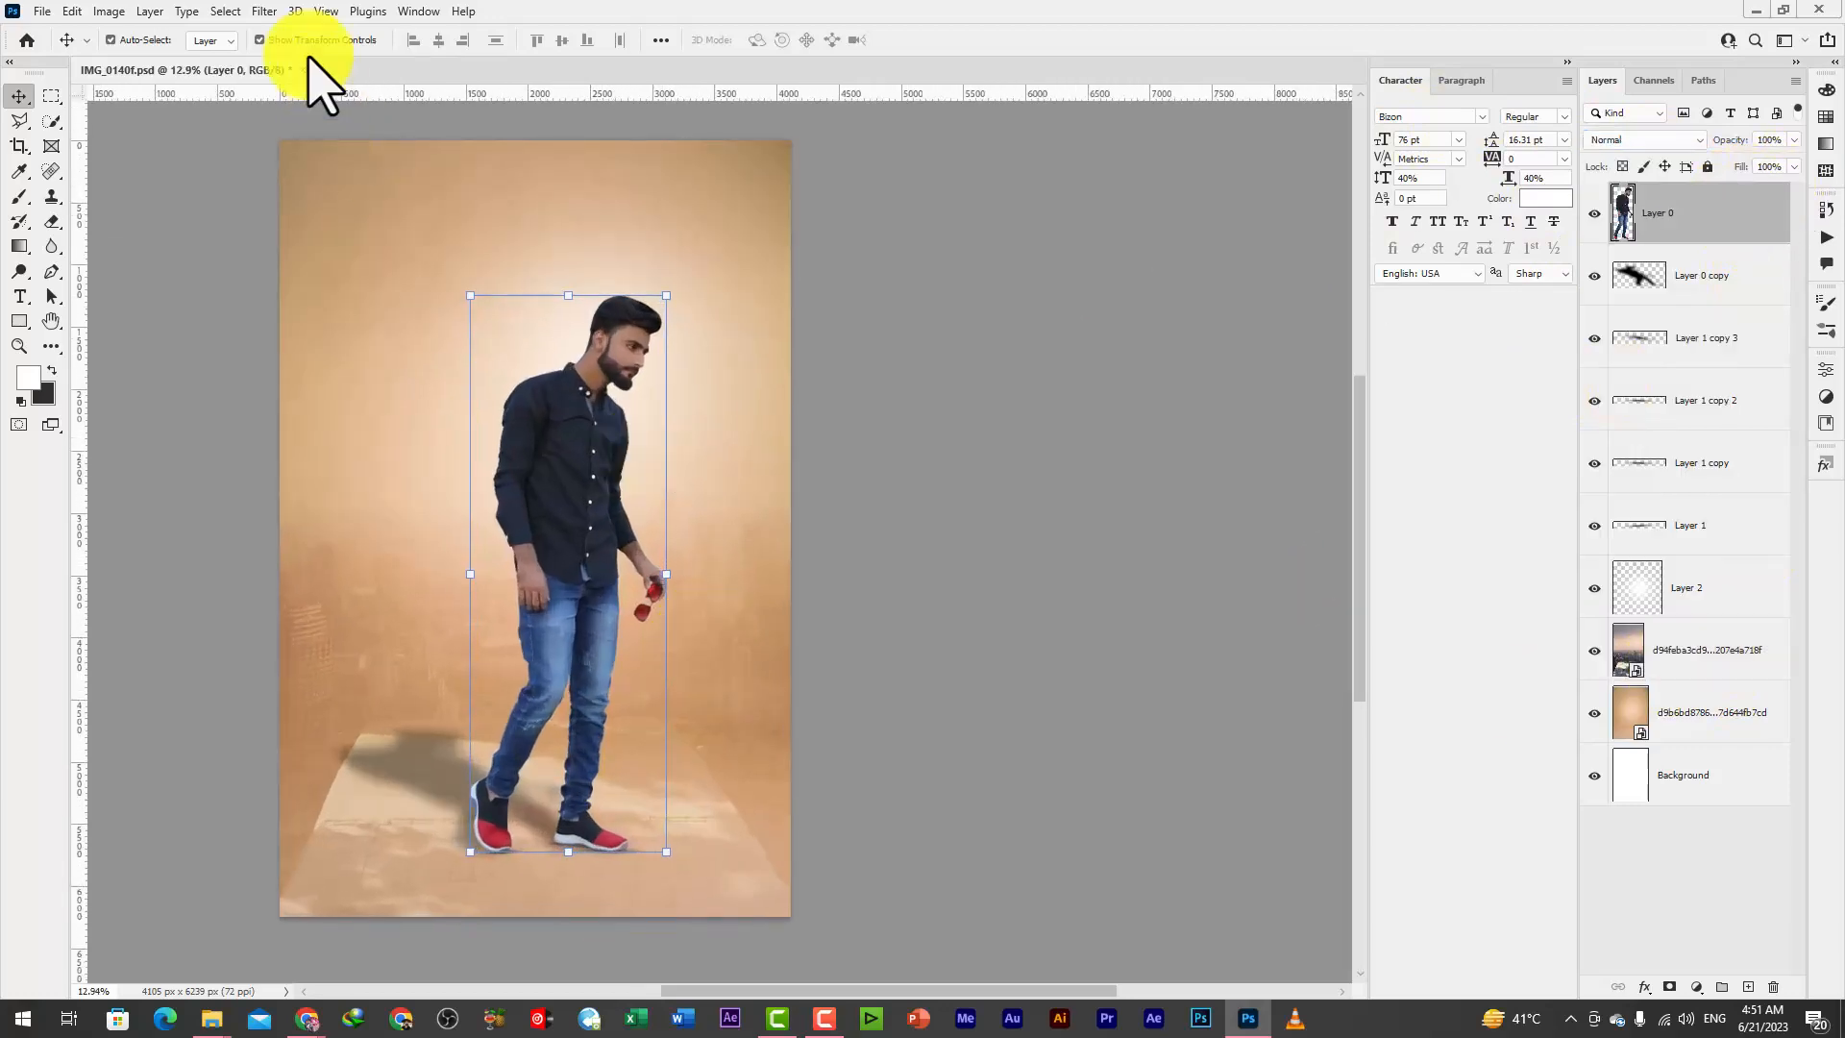
pyautogui.click(259, 39)
pyautogui.click(1594, 588)
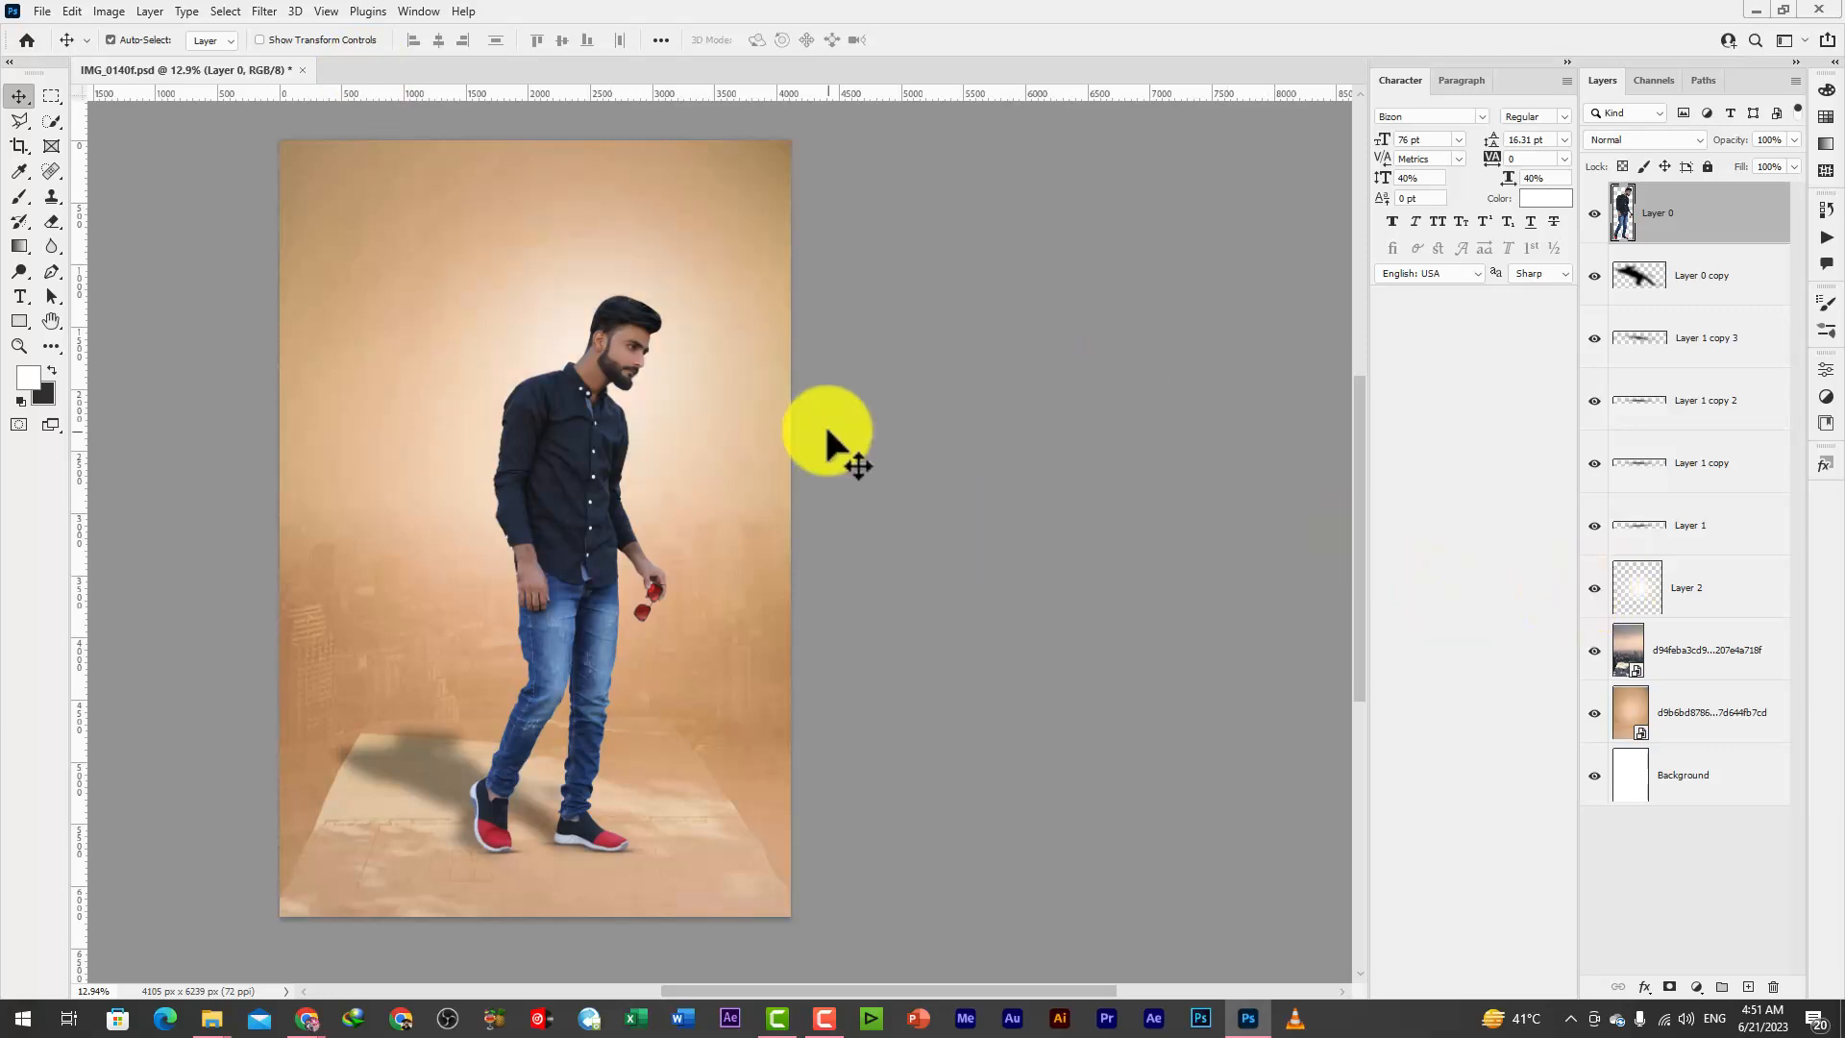
pyautogui.scroll(-1, 731, 544)
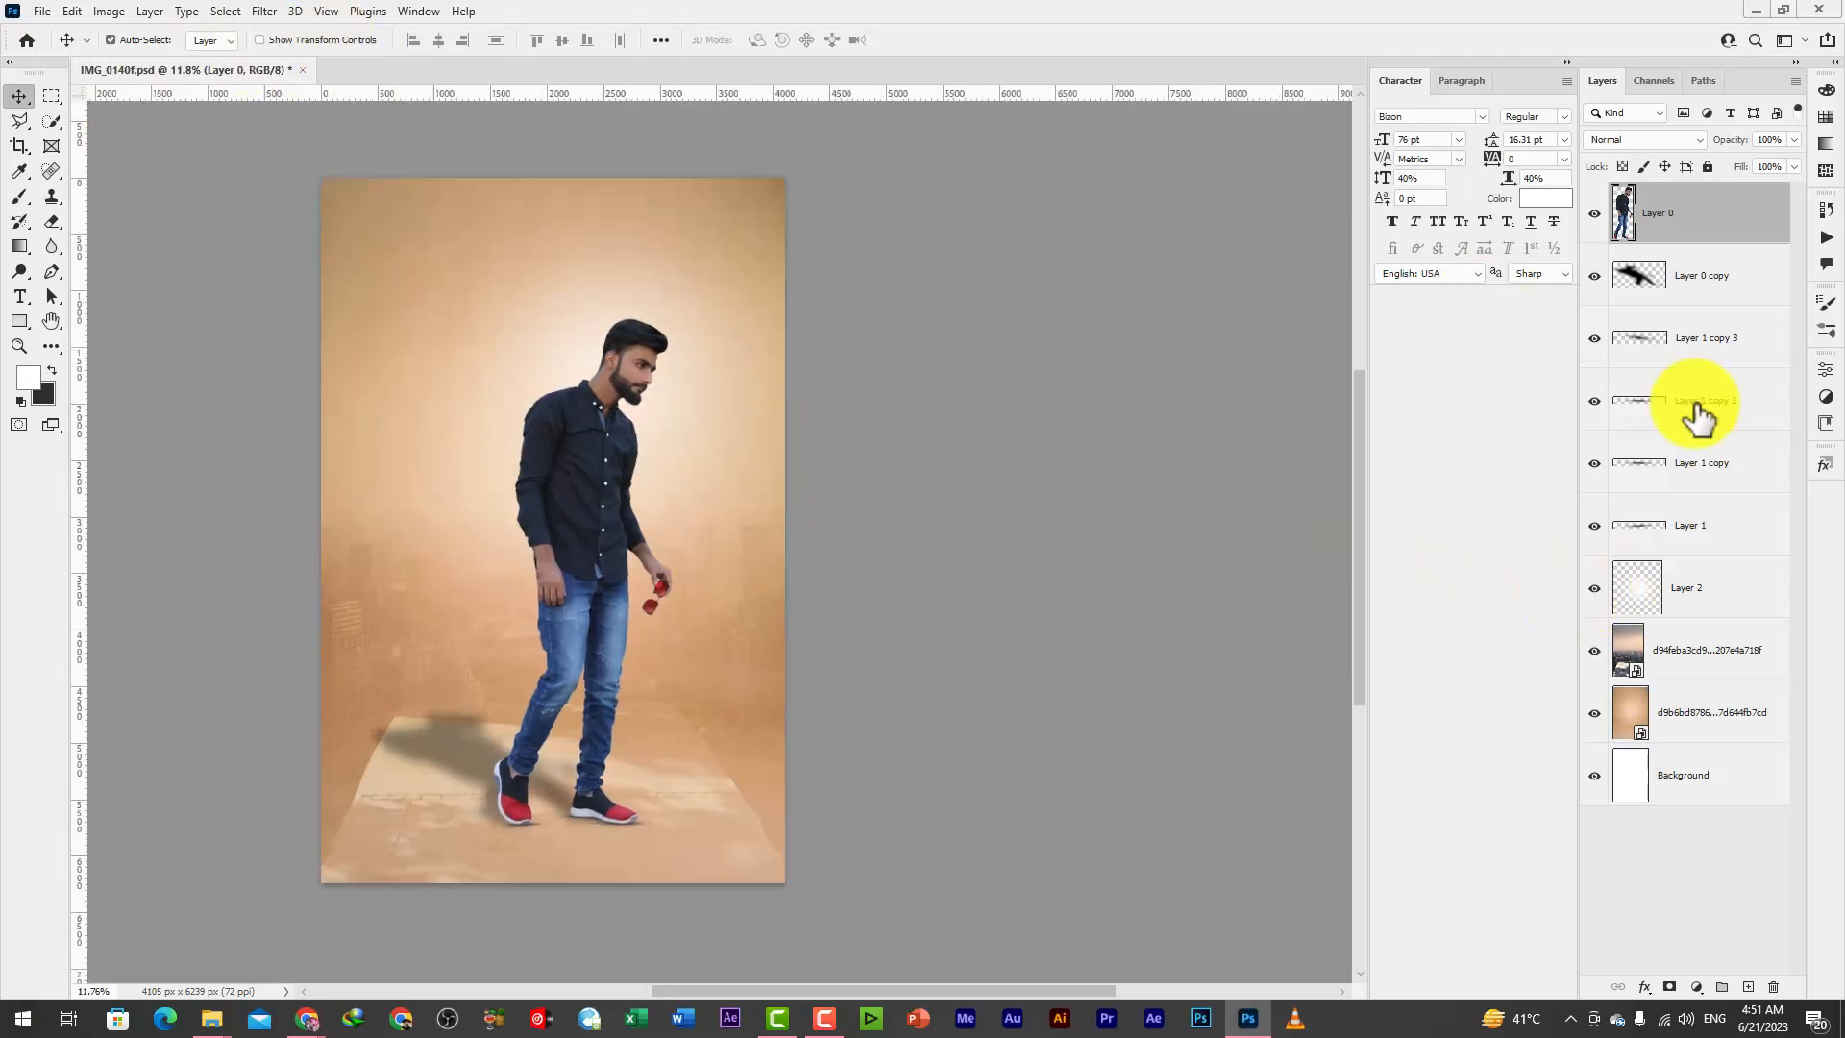
pyautogui.click(1594, 211)
pyautogui.click(1594, 211)
pyautogui.scroll(-1, 593, 797)
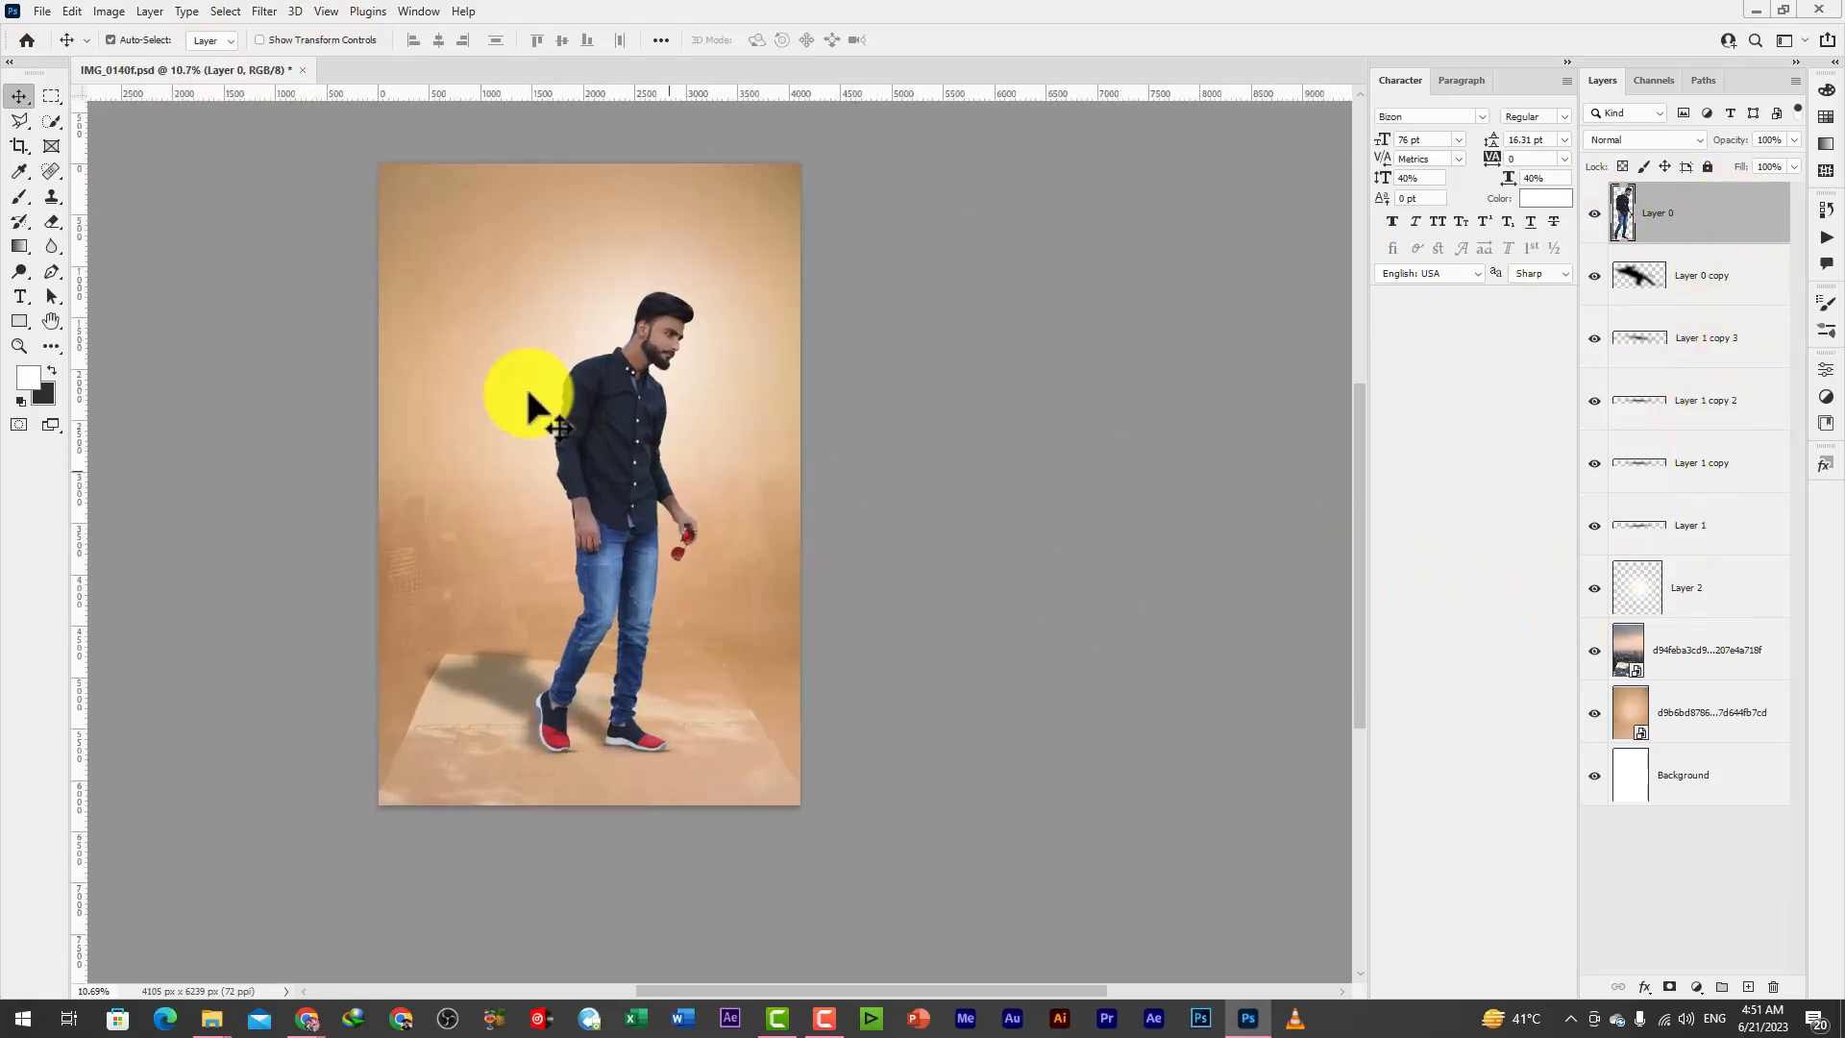
pyautogui.scroll(2, 653, 277)
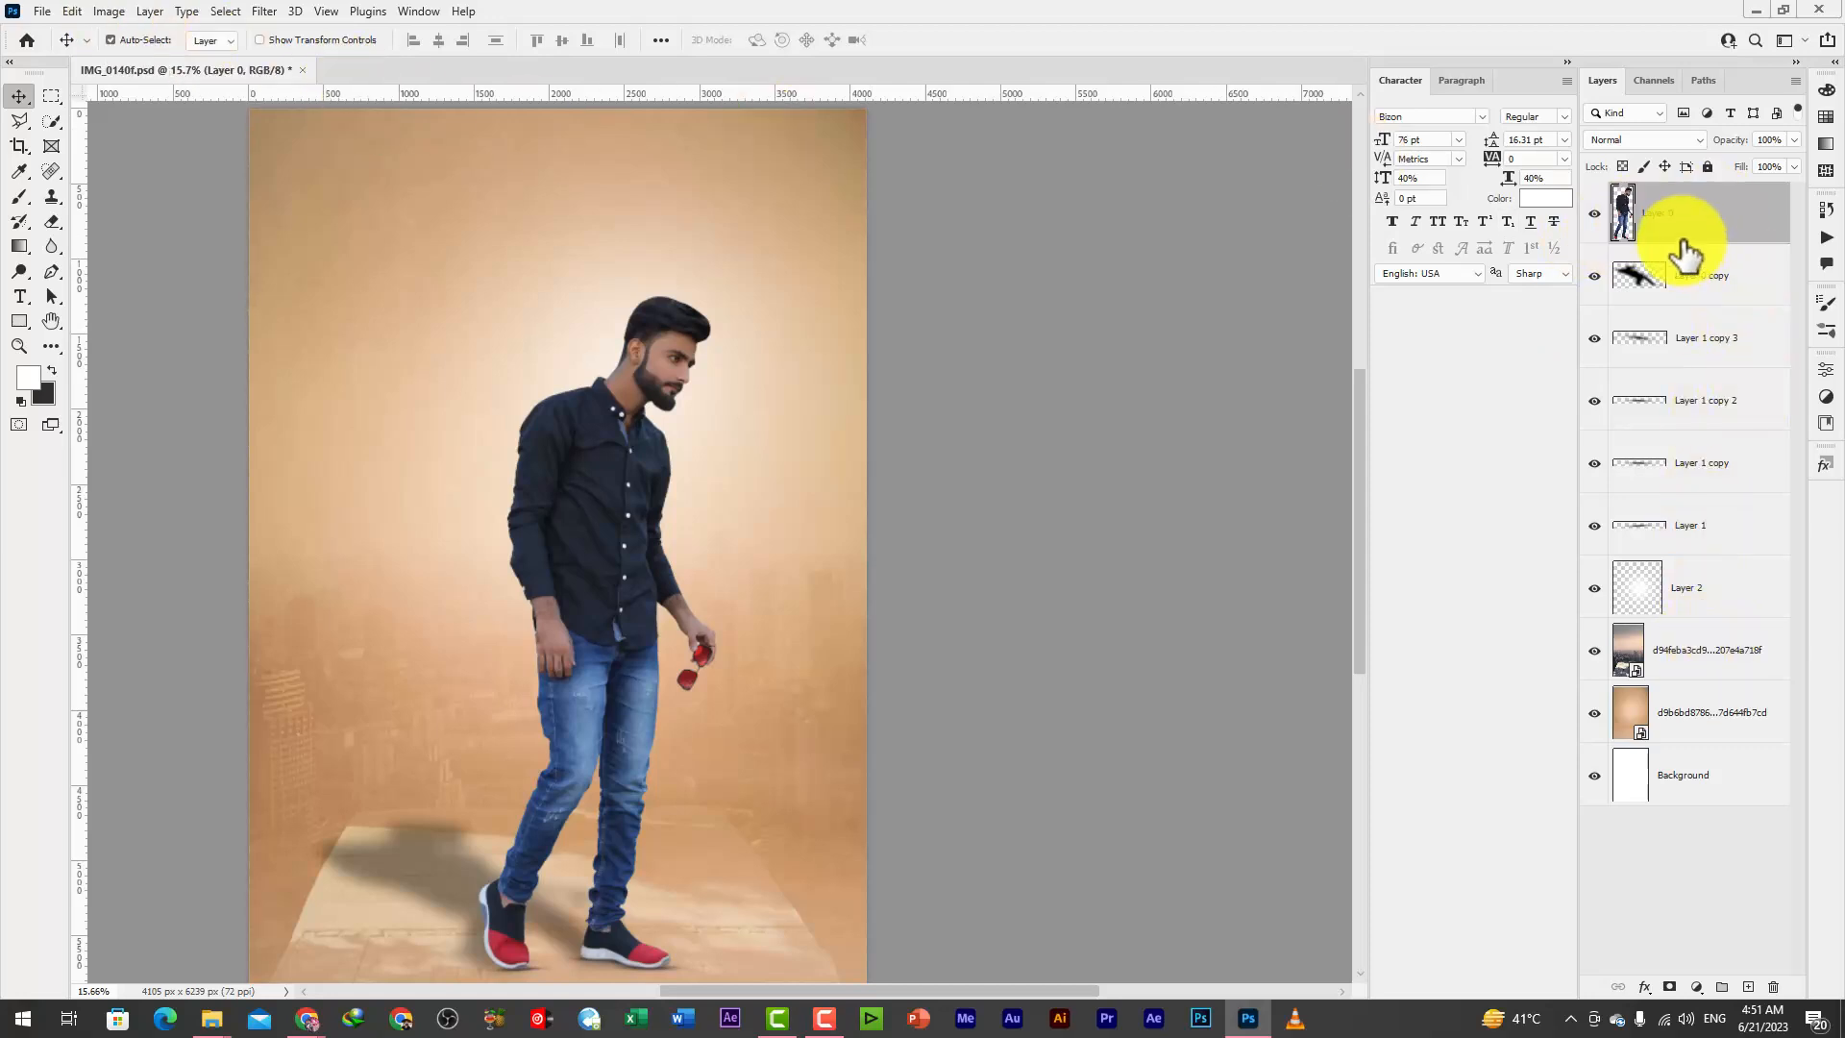
# Stamp all visible layers into a new top layer and open it in the Camera Raw Filter
pyautogui.hotkey('ctrl', 'shift', 'alt', 'e')
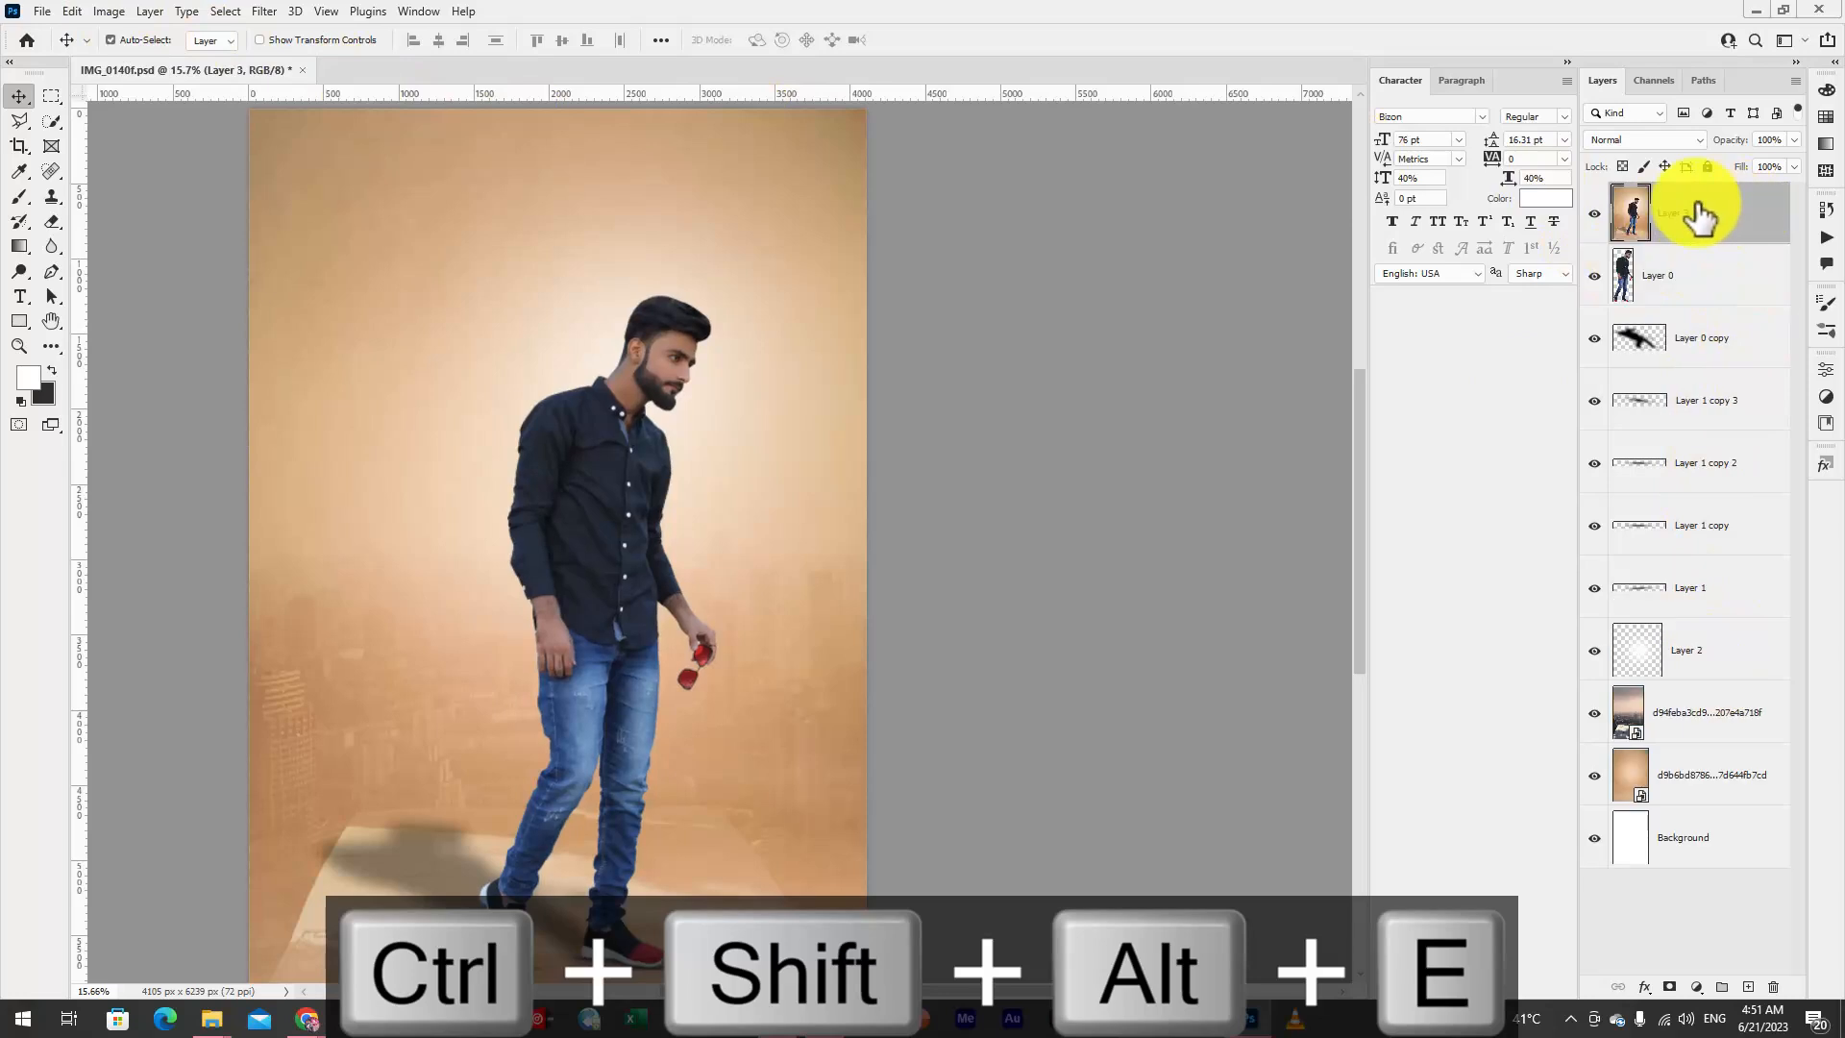
pyautogui.scroll(-2, 719, 341)
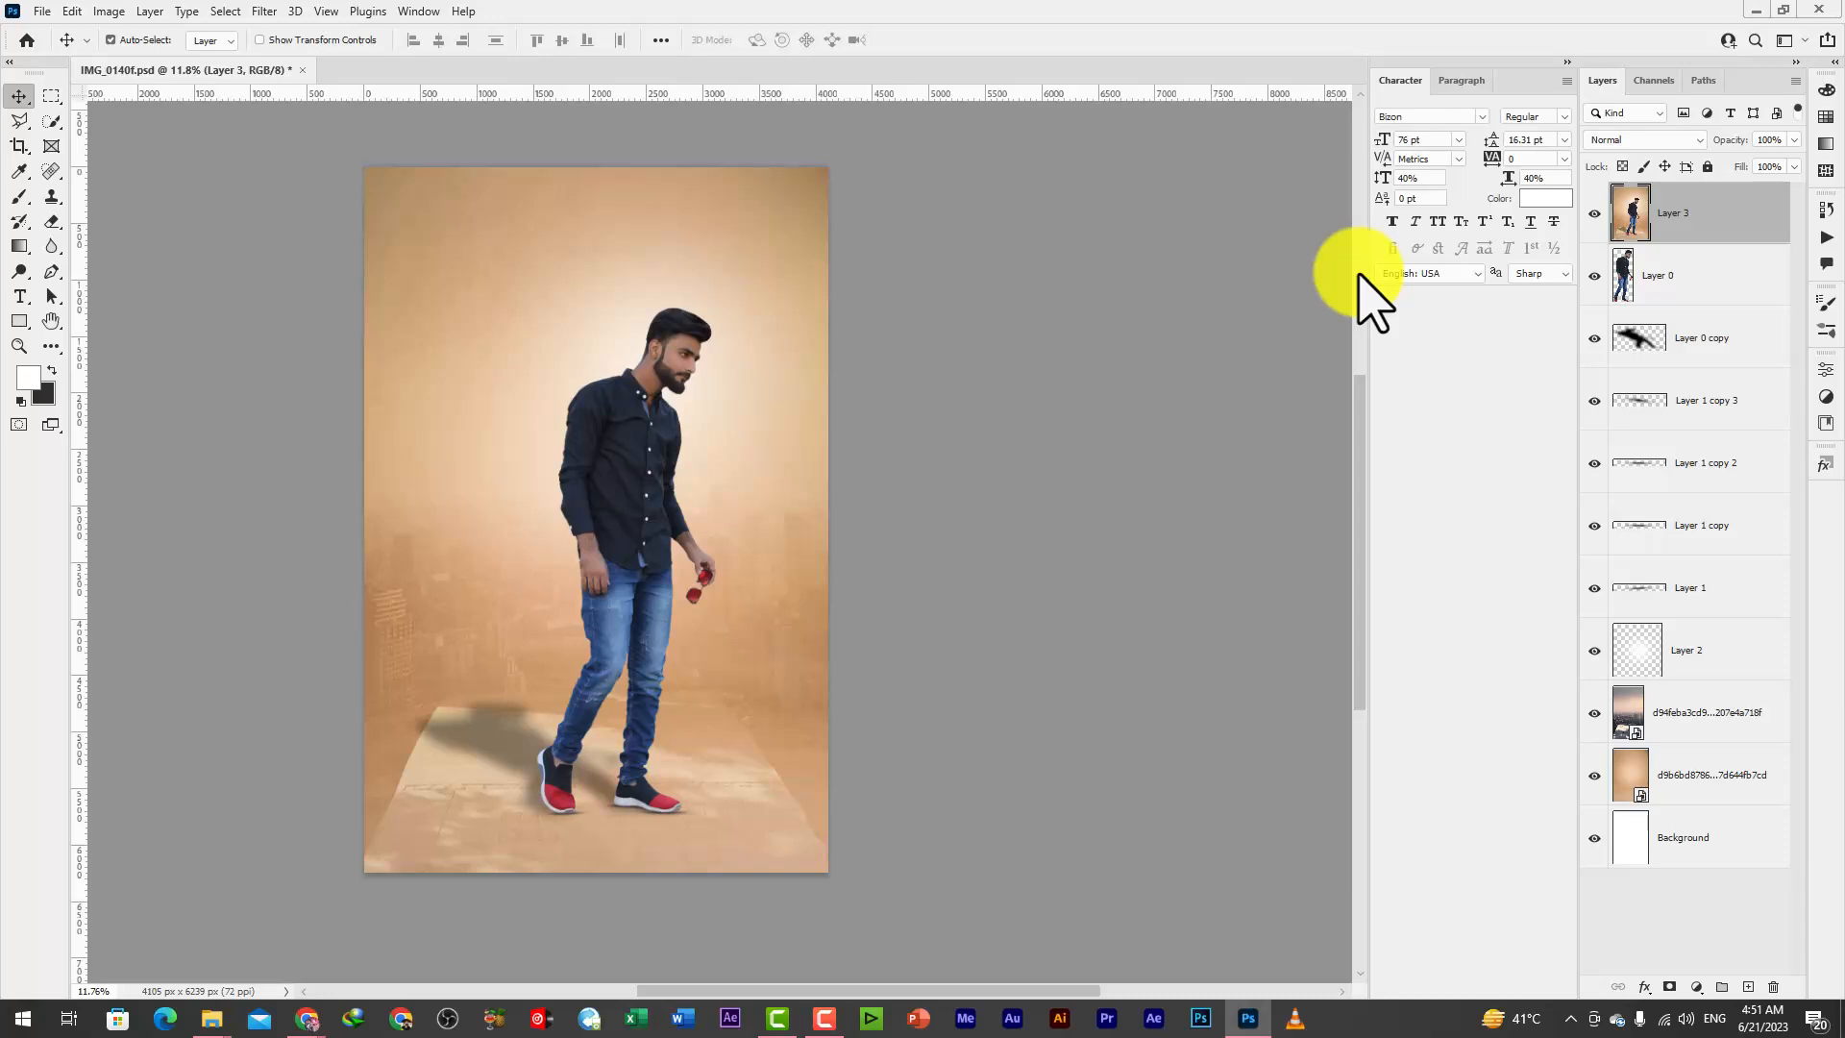
pyautogui.click(264, 11)
pyautogui.click(296, 155)
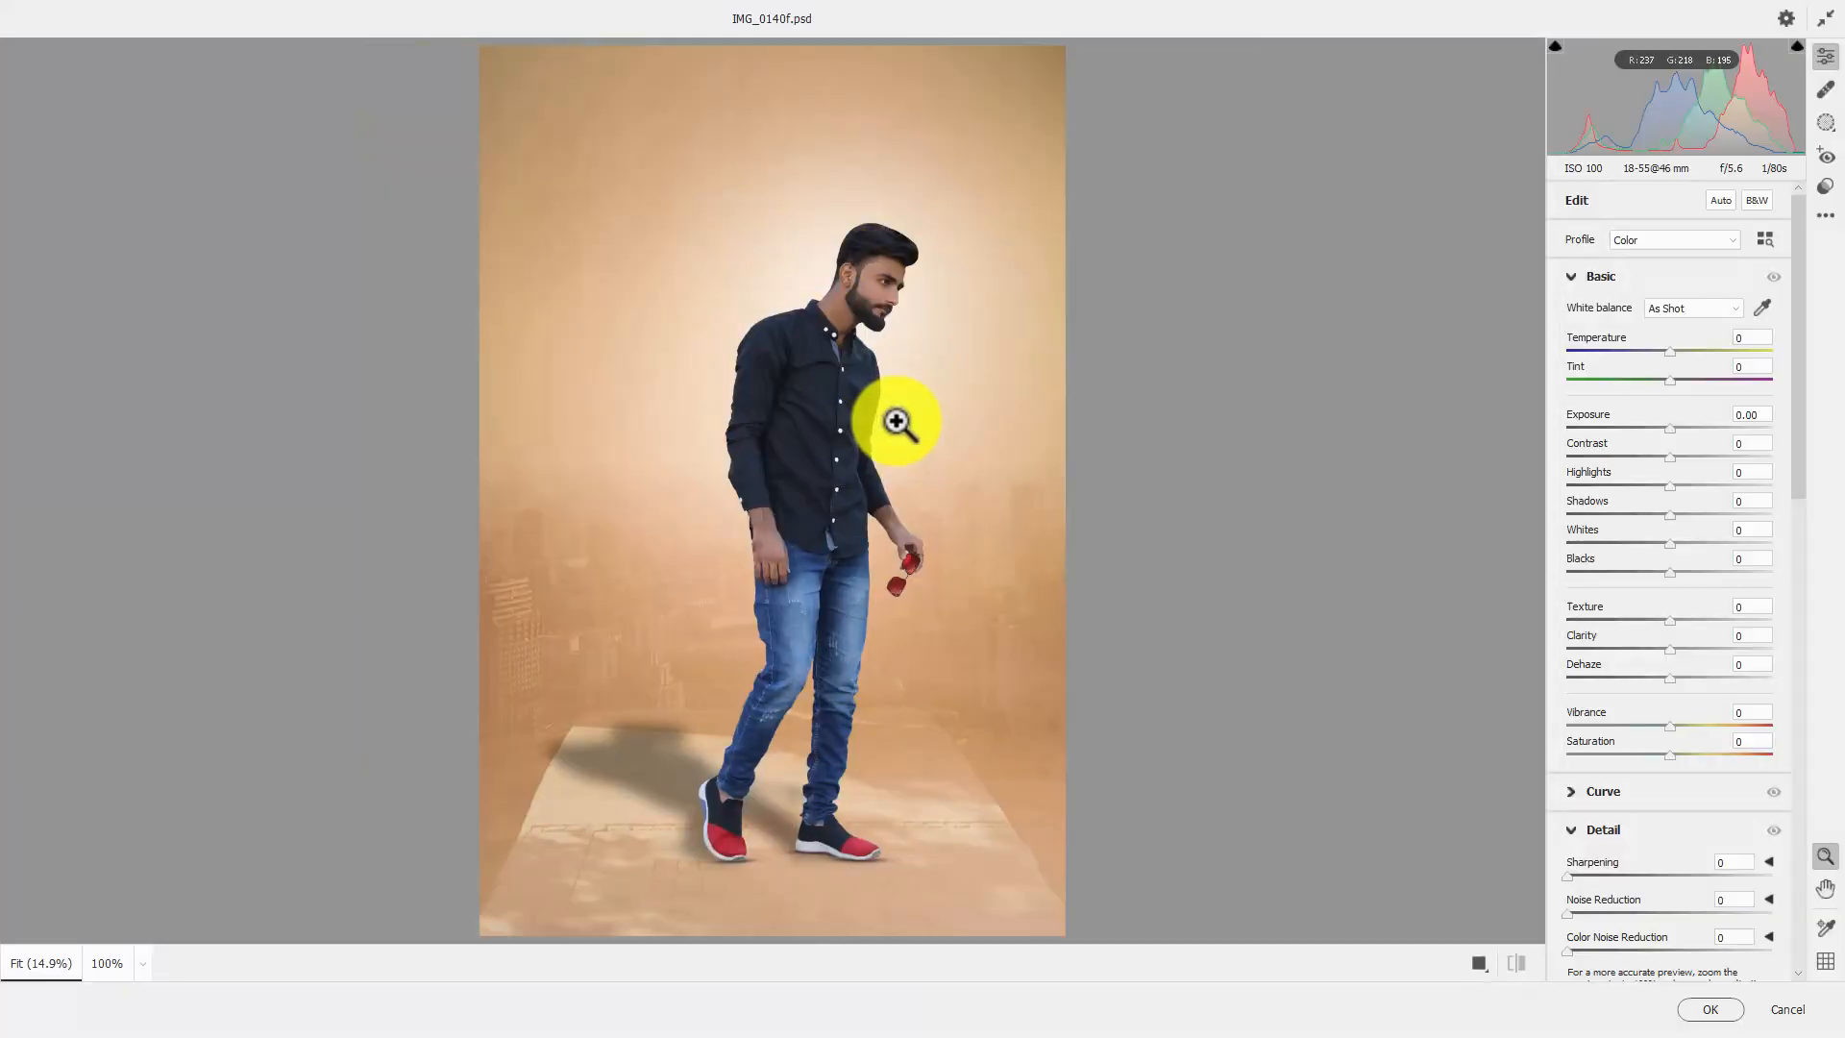
# In the Color Mixer, set Oranges luminance to +21 and saturation to Oranges -10, Blues +68 and Yellows +36
pyautogui.scroll(-10, 1772, 657)
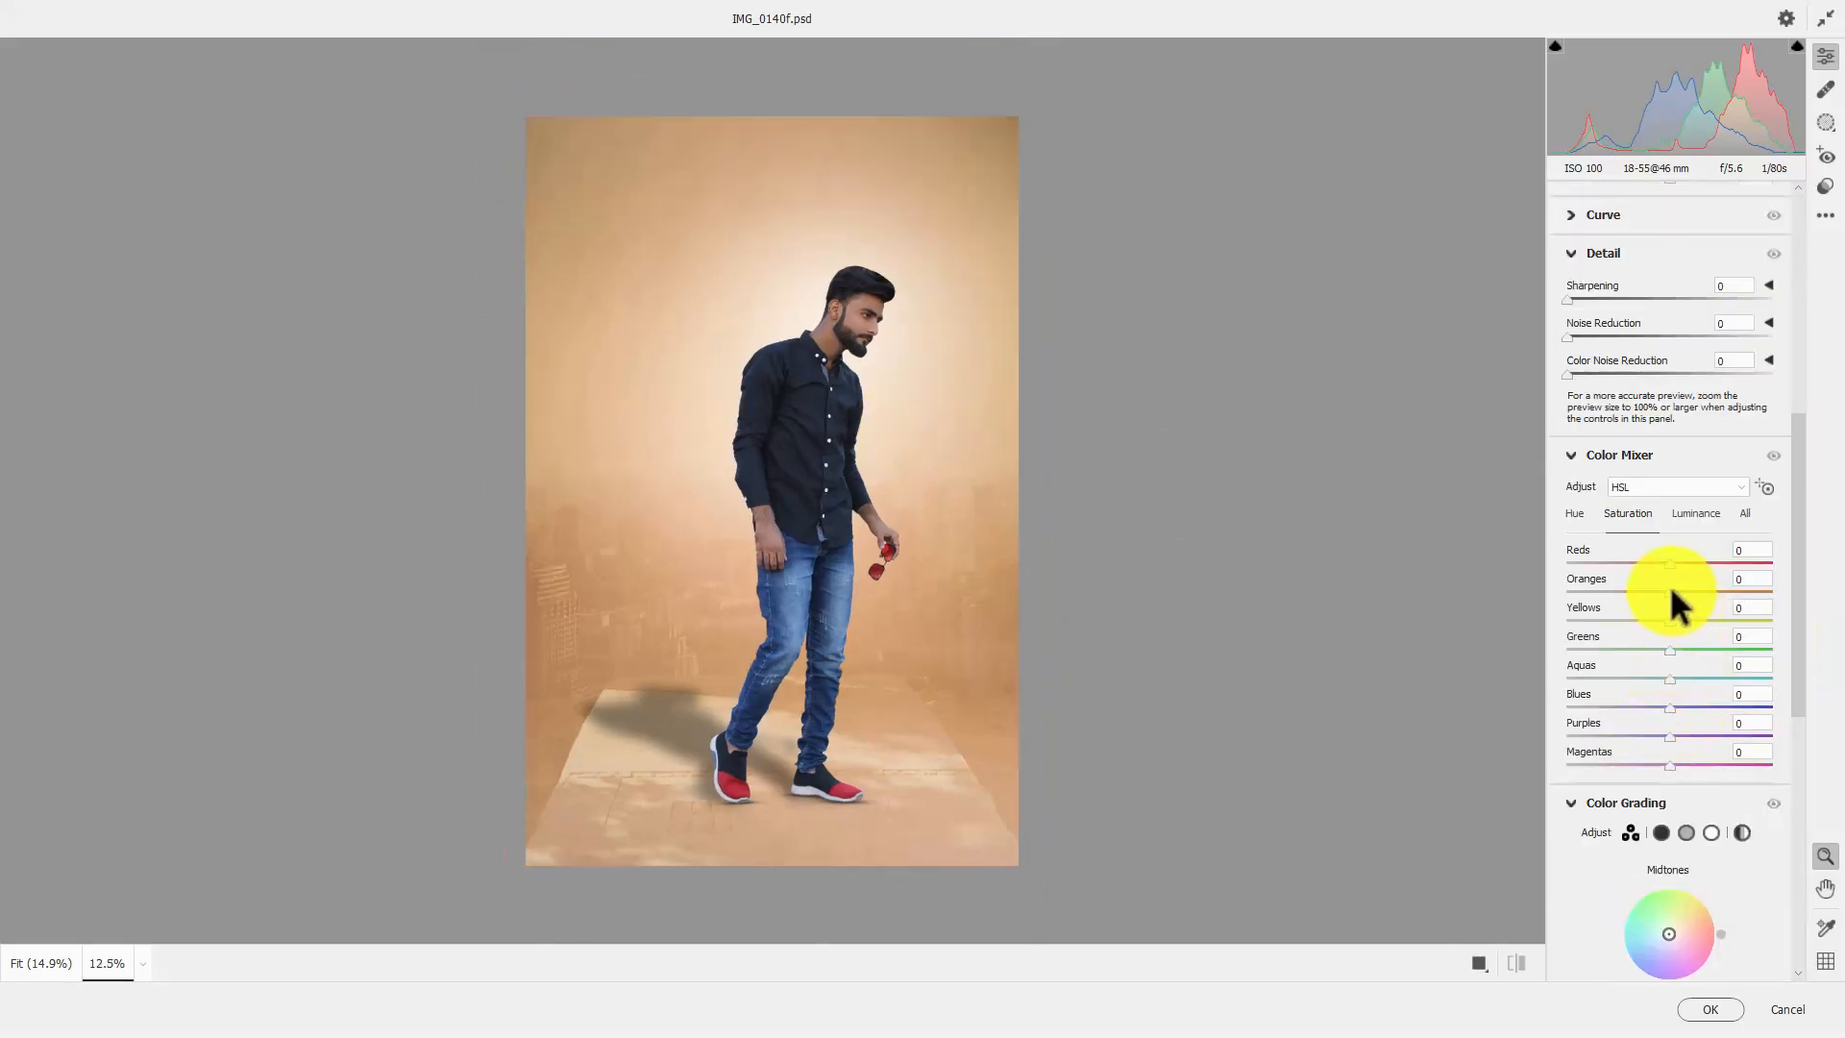
pyautogui.click(1697, 514)
pyautogui.moveTo(1671, 591); pyautogui.dragTo(1693, 588)
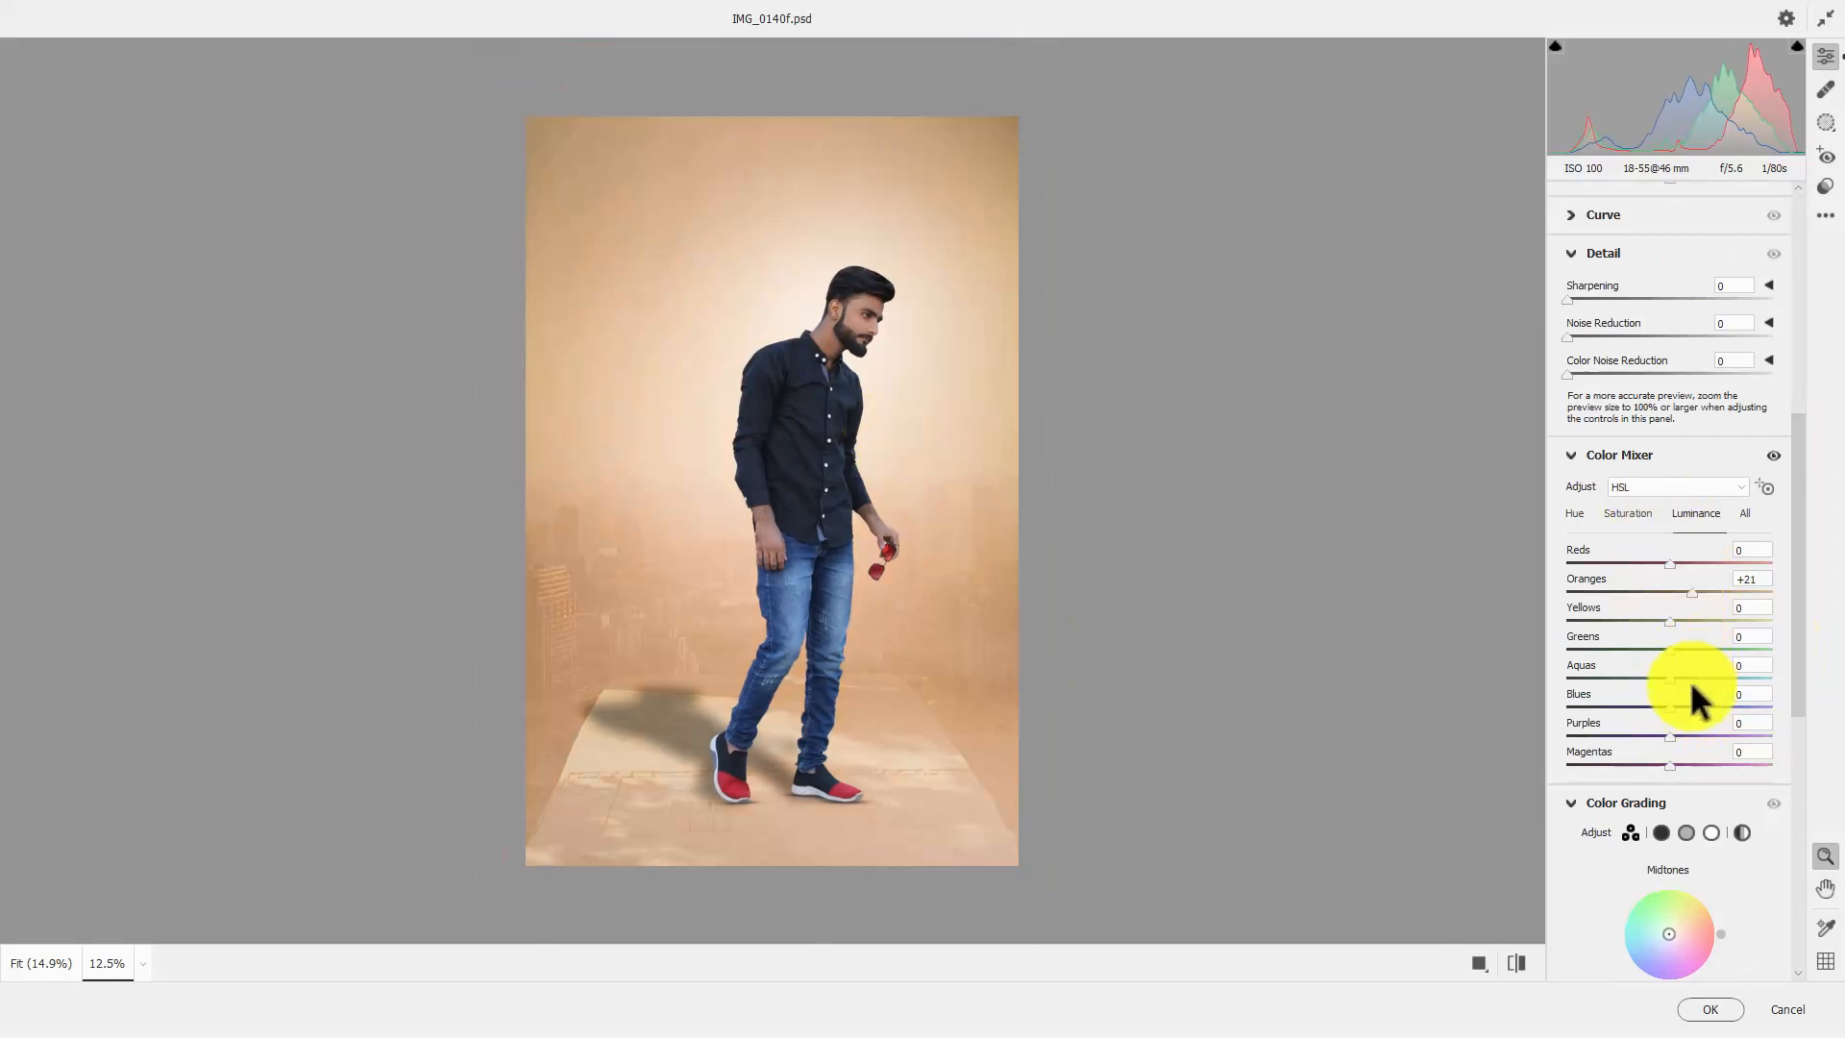
pyautogui.click(1628, 514)
pyautogui.moveTo(1671, 703); pyautogui.dragTo(1727, 699)
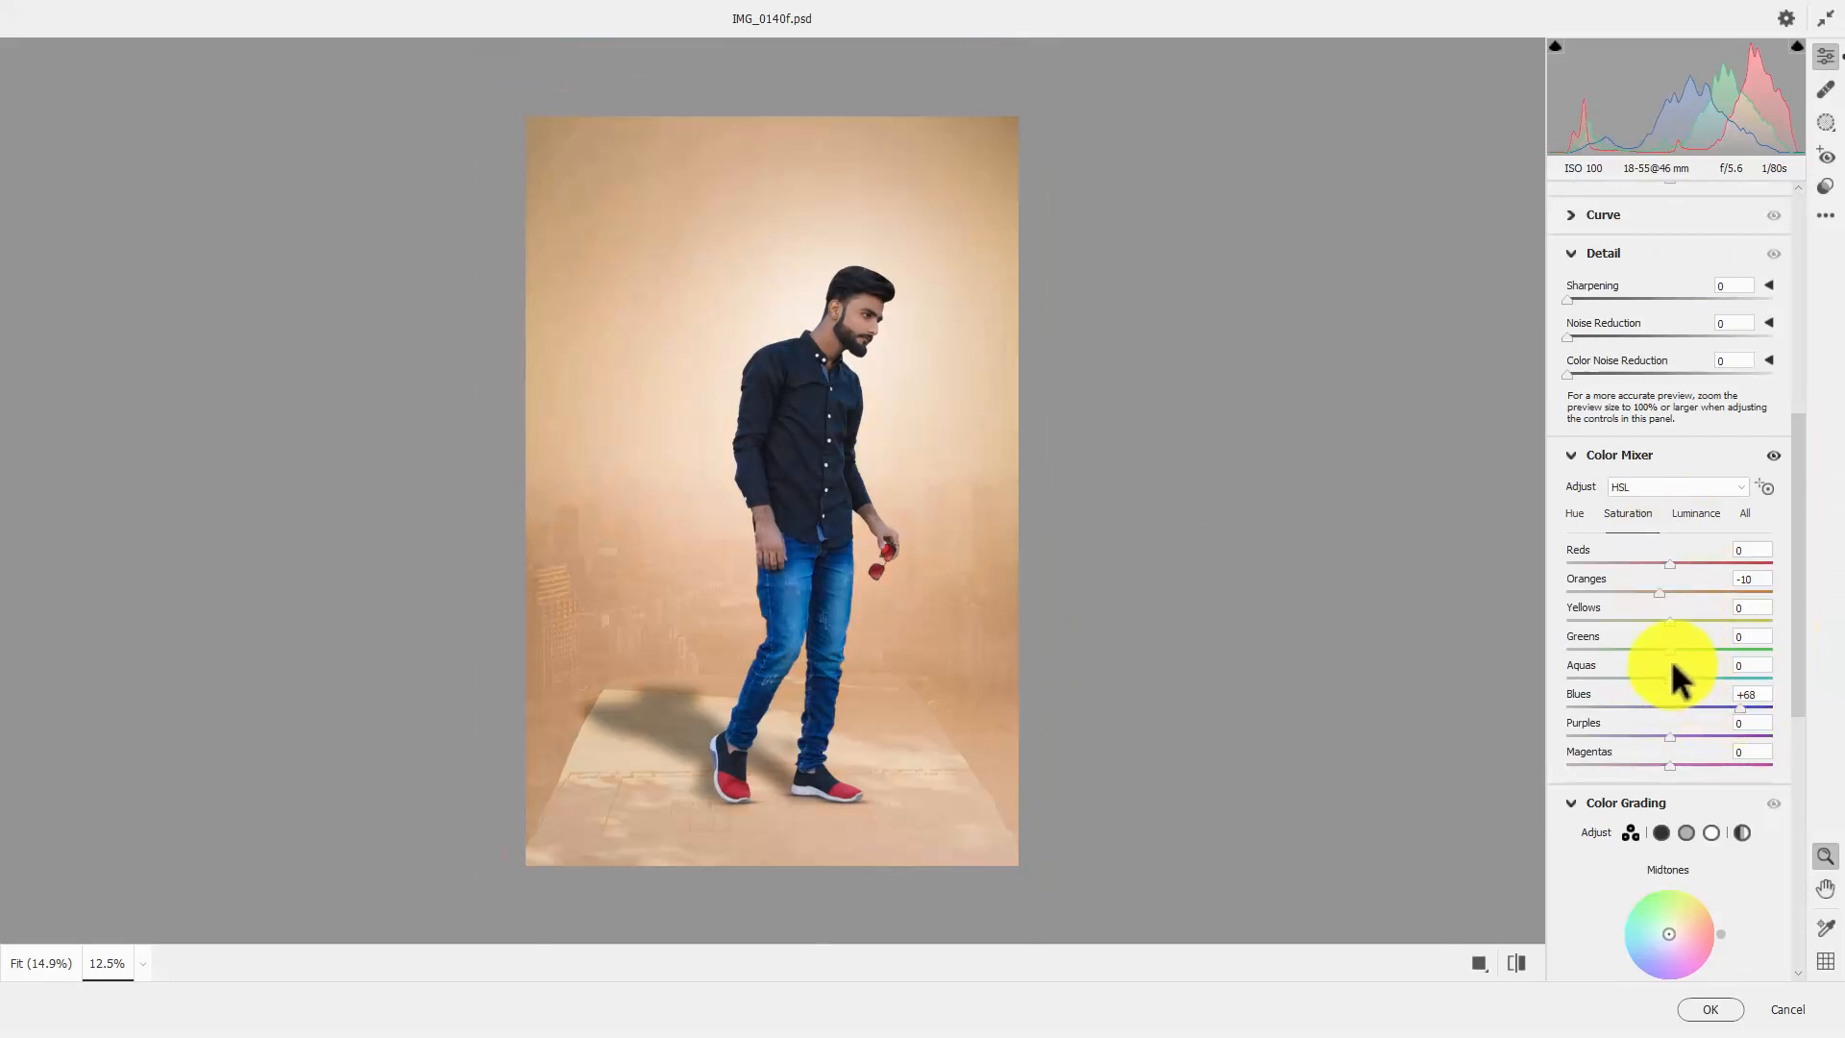
pyautogui.moveTo(1675, 616); pyautogui.dragTo(1707, 616)
# Tint the midtones with hue 210 and saturation 9, and set Vignetting to -19 with Feather 100
pyautogui.scroll(-2, 1703, 639)
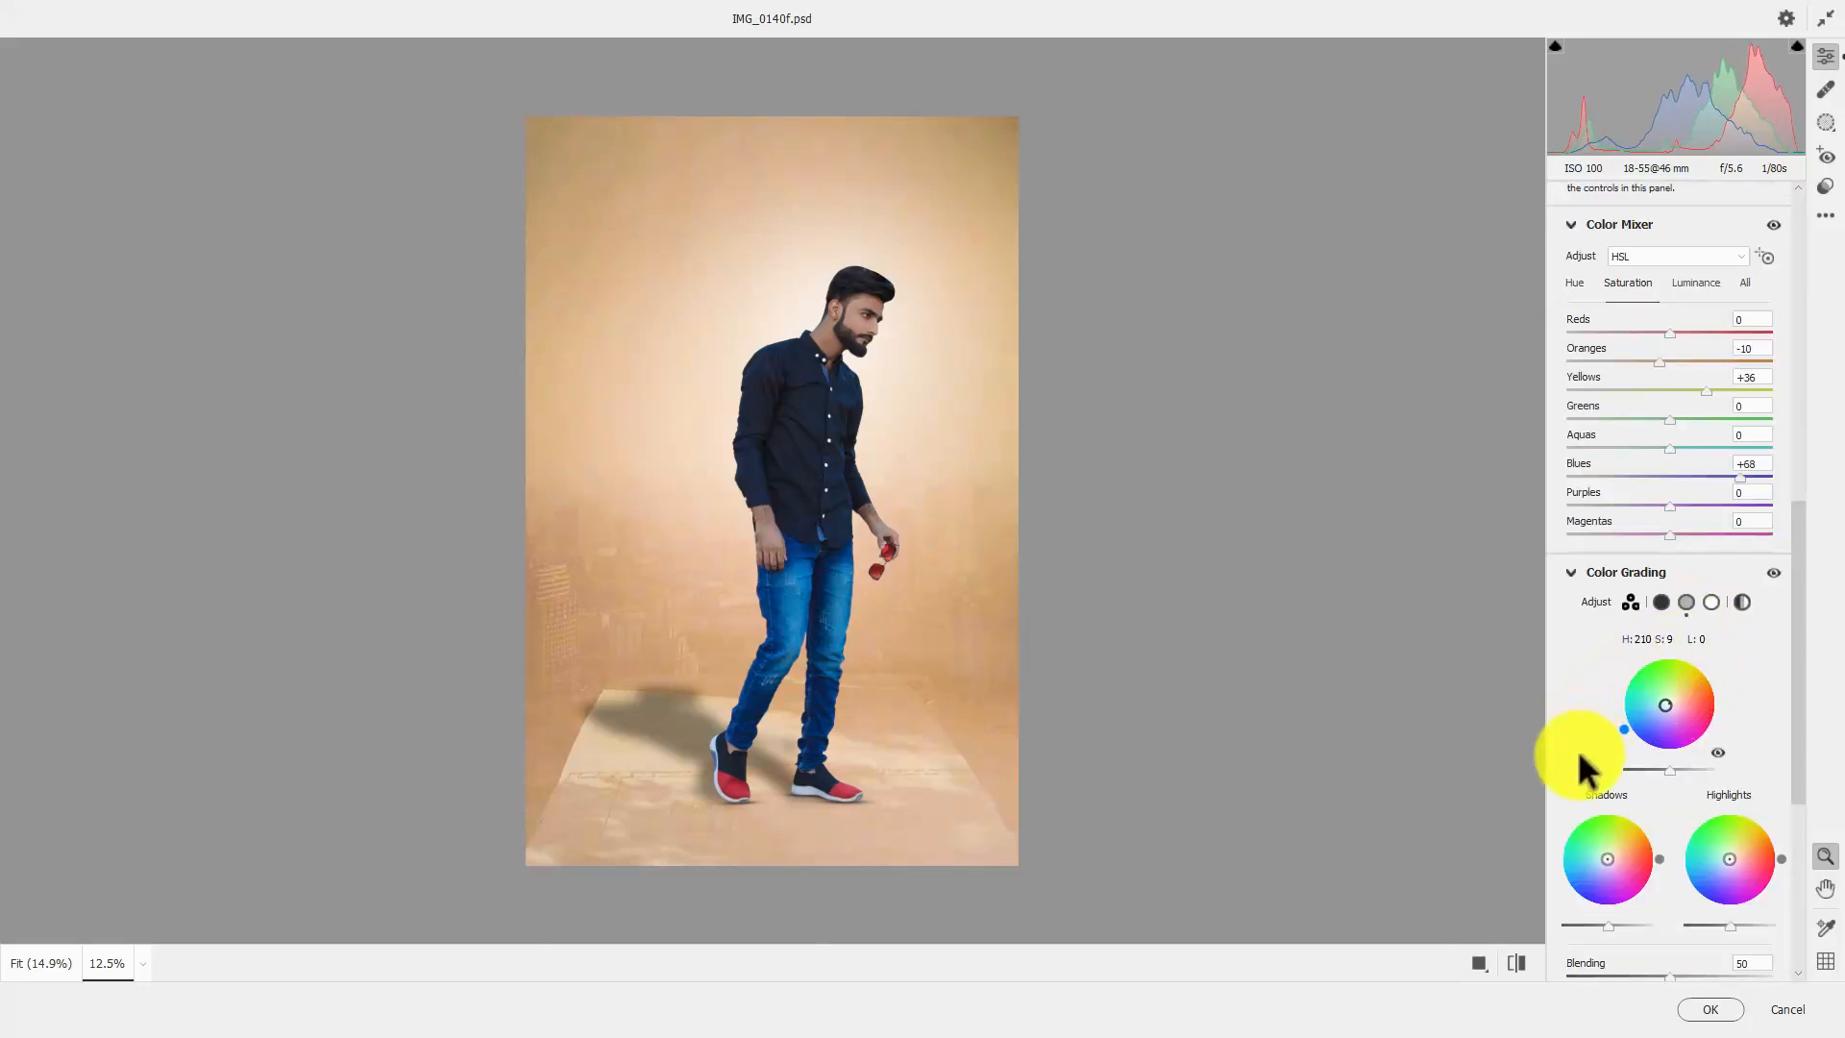
pyautogui.scroll(-4, 1601, 701)
pyautogui.moveTo(1666, 766); pyautogui.dragTo(1651, 767)
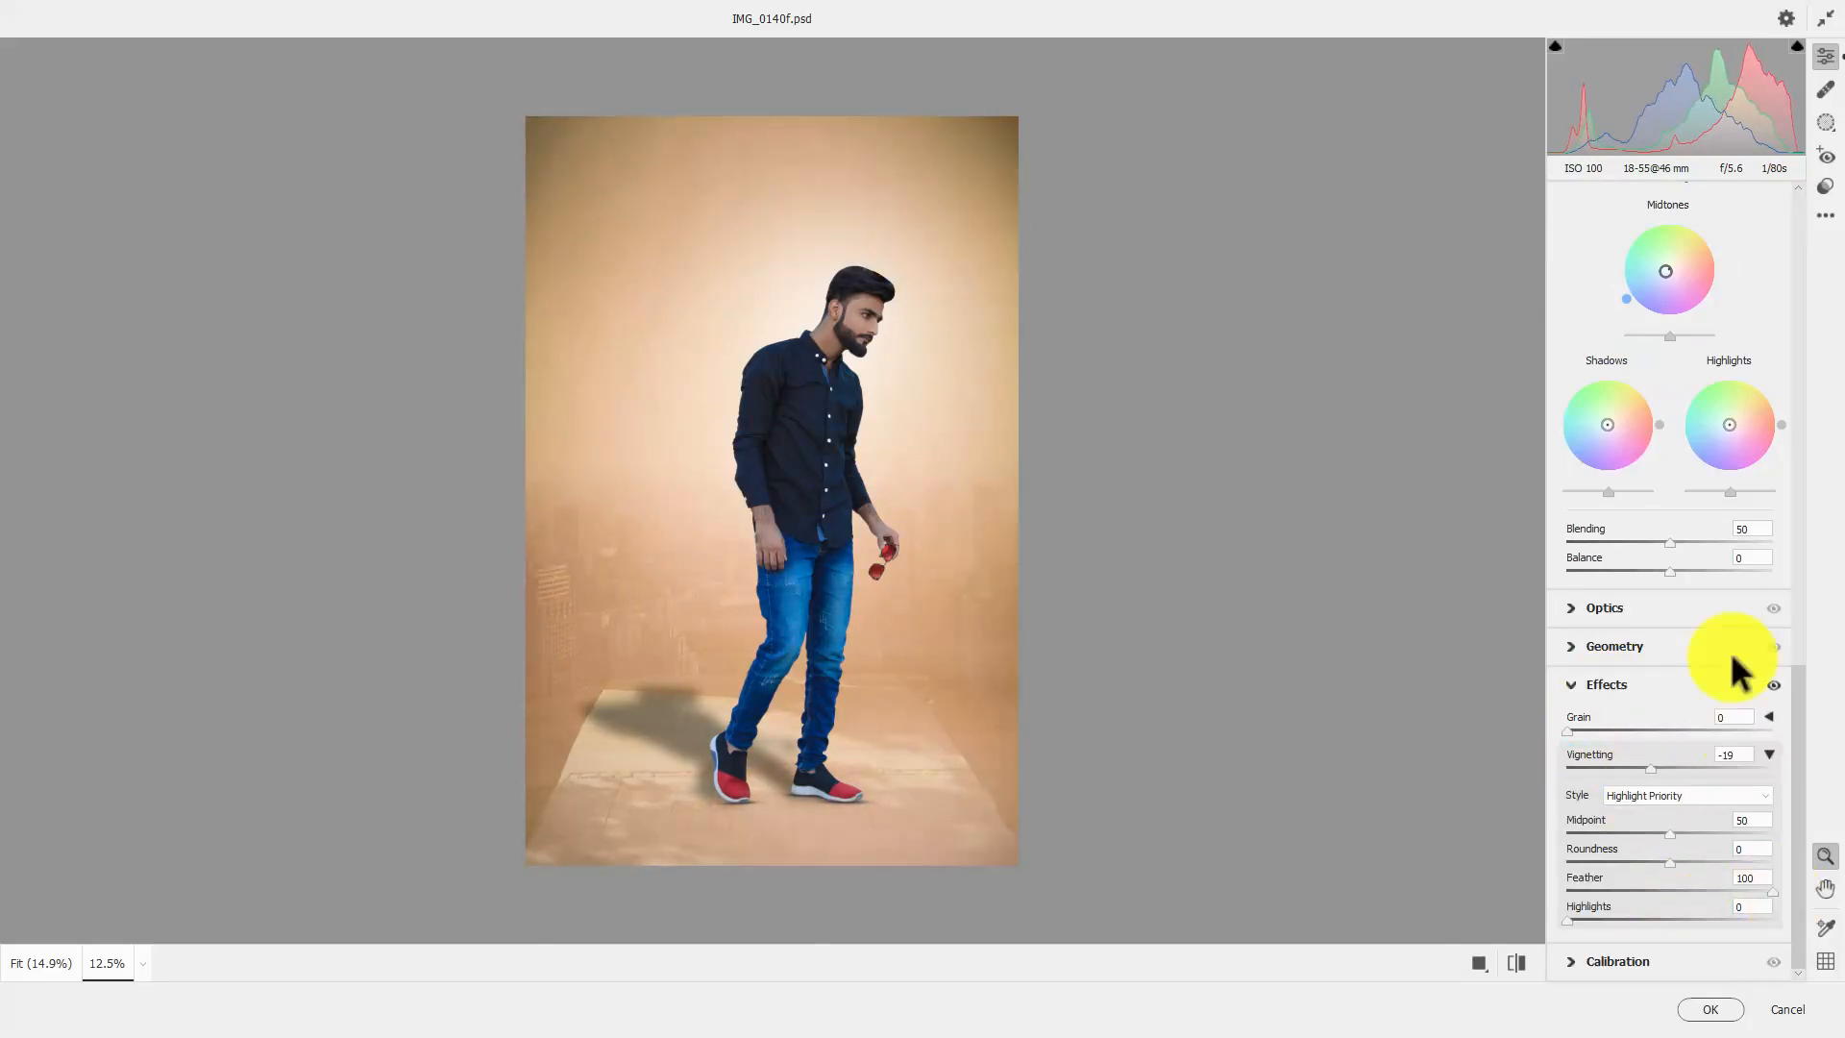
# Set Noise Reduction to 14, Color Noise Reduction to 15 and Clarity to +1
pyautogui.scroll(10, 1716, 586)
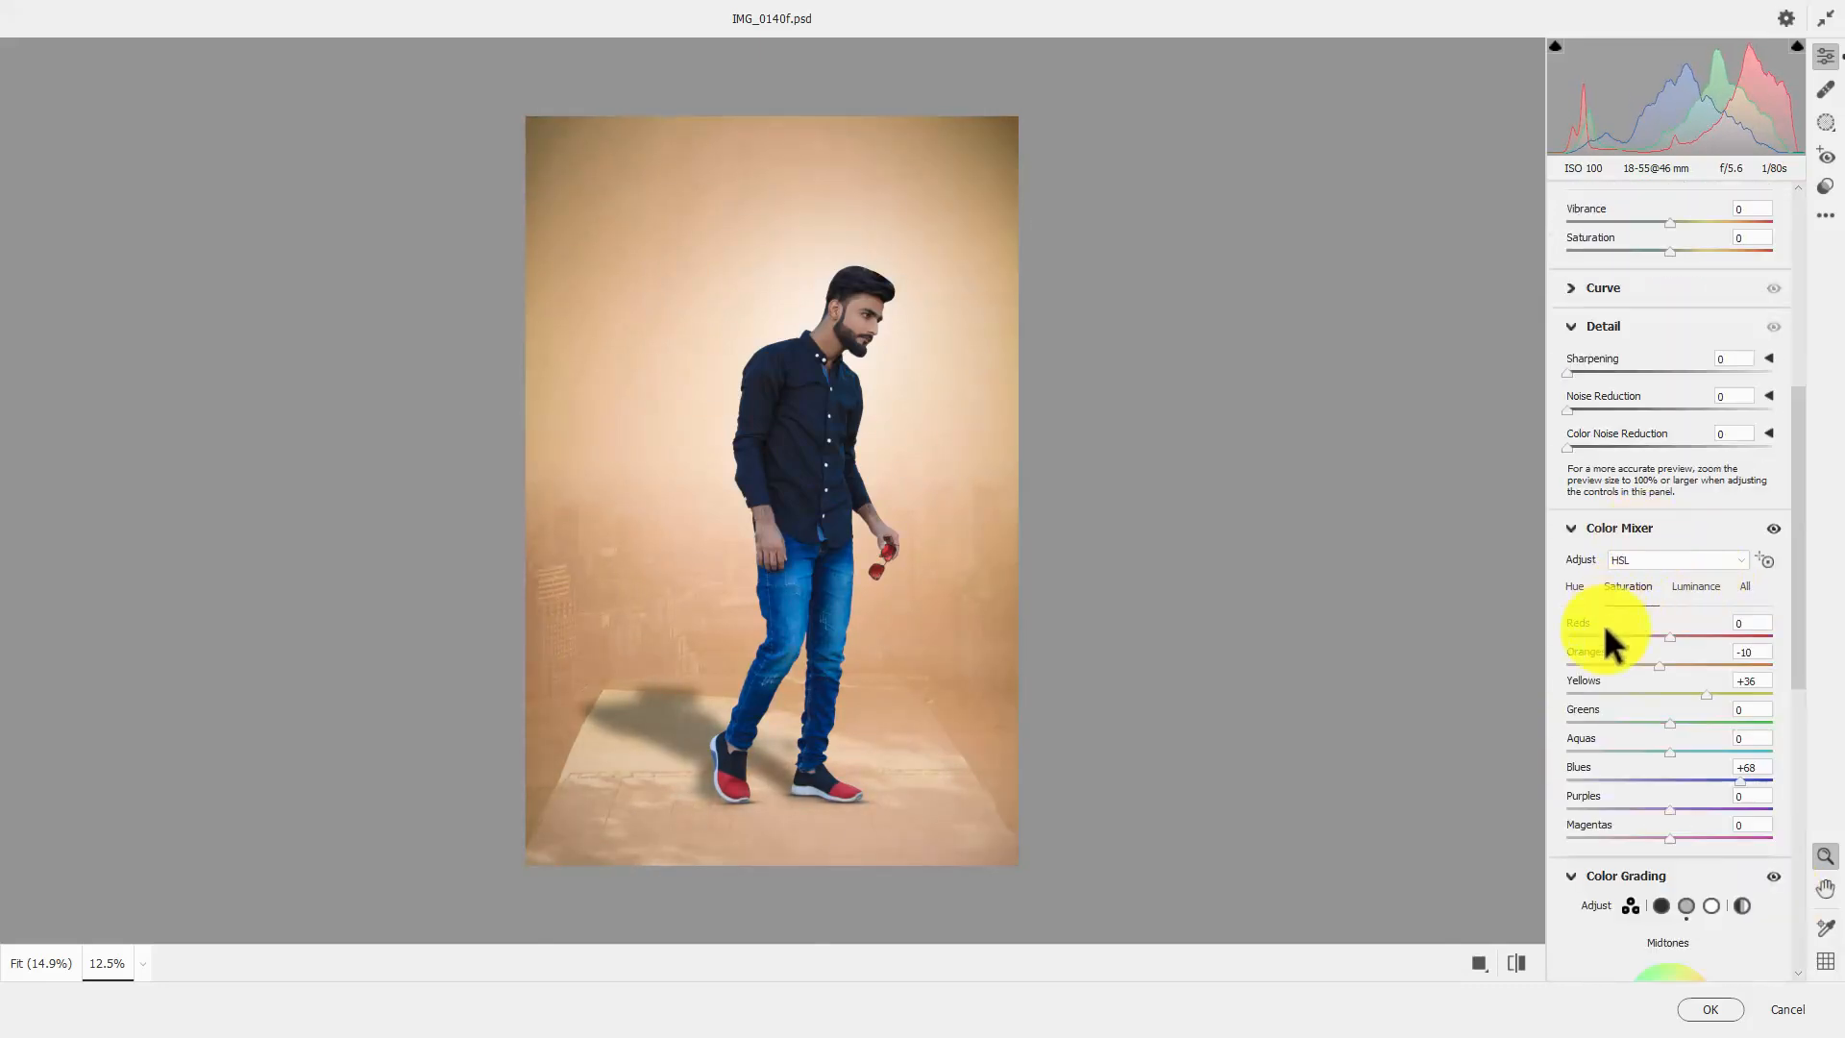
pyautogui.click(1597, 448)
pyautogui.click(1596, 409)
pyautogui.scroll(2, 1615, 375)
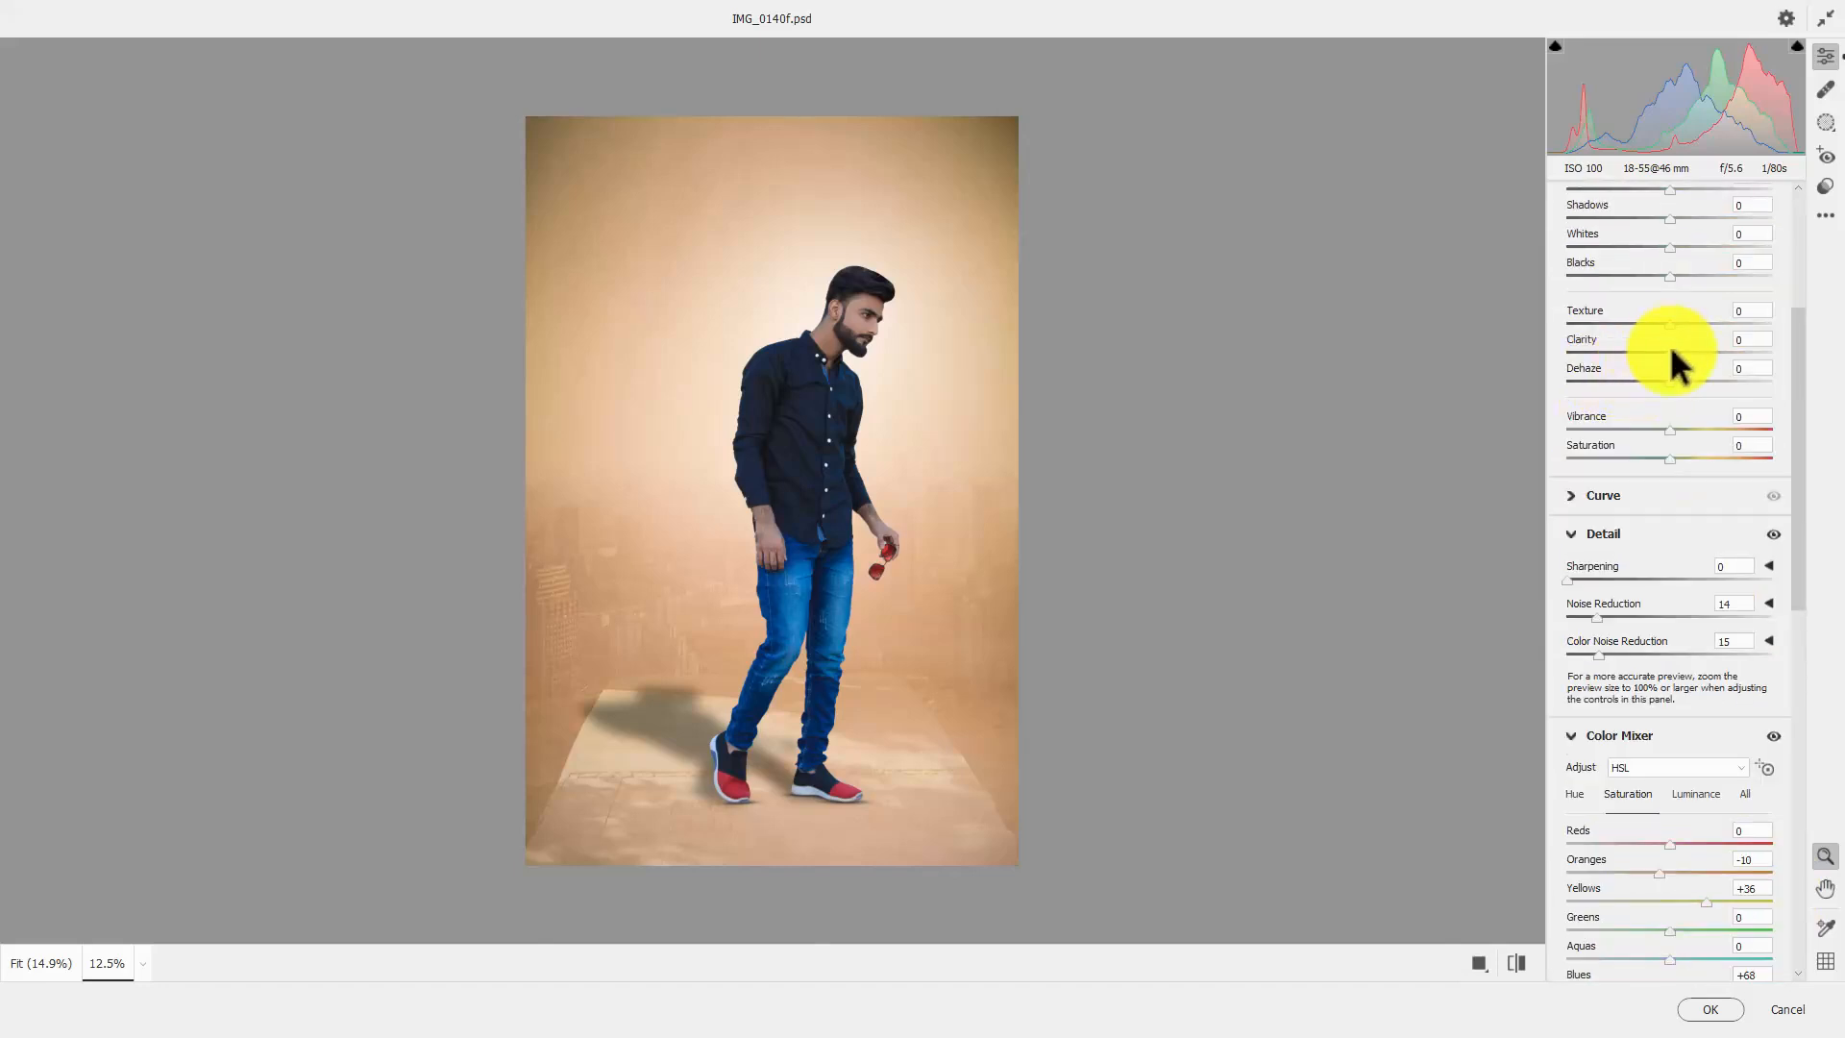
pyautogui.moveTo(1669, 351); pyautogui.dragTo(1671, 354)
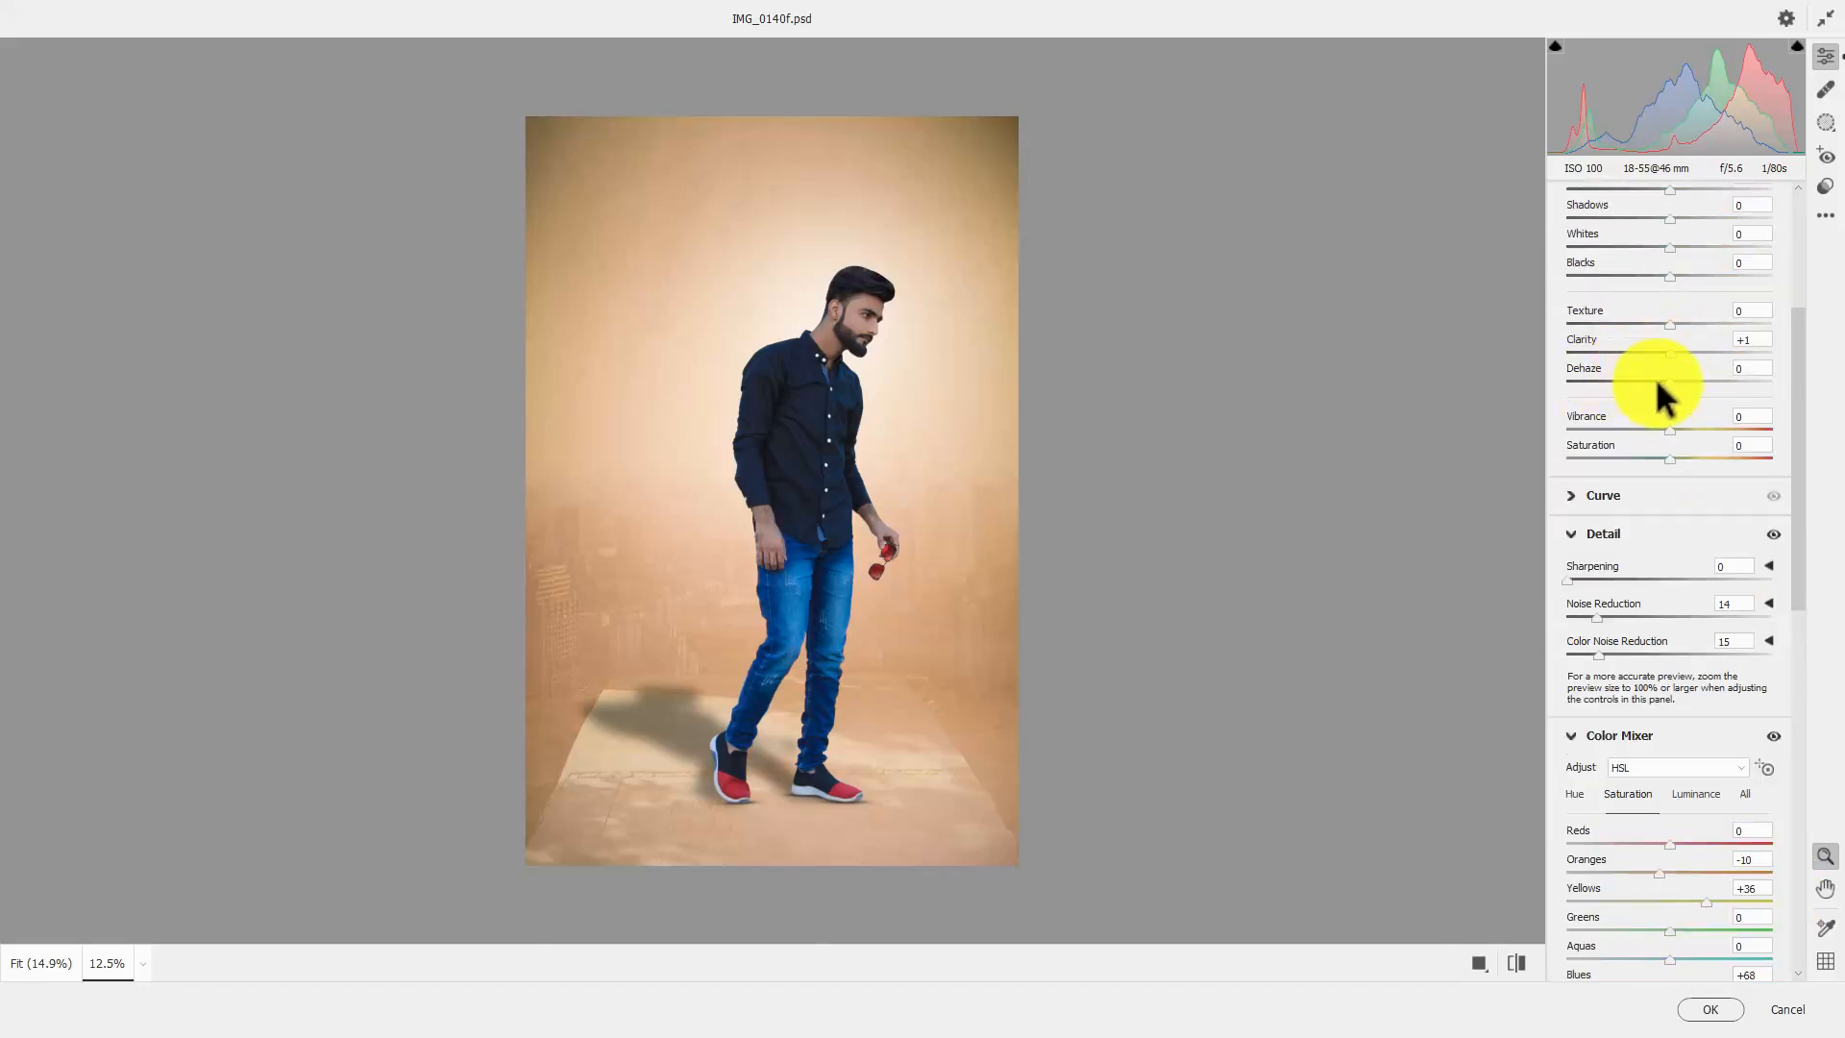
# Set Blacks to -8, Texture to +7 and luminance to Reds +11 and Oranges +23, and apply the Camera Raw adjustments
pyautogui.moveTo(1671, 278); pyautogui.dragTo(1661, 273)
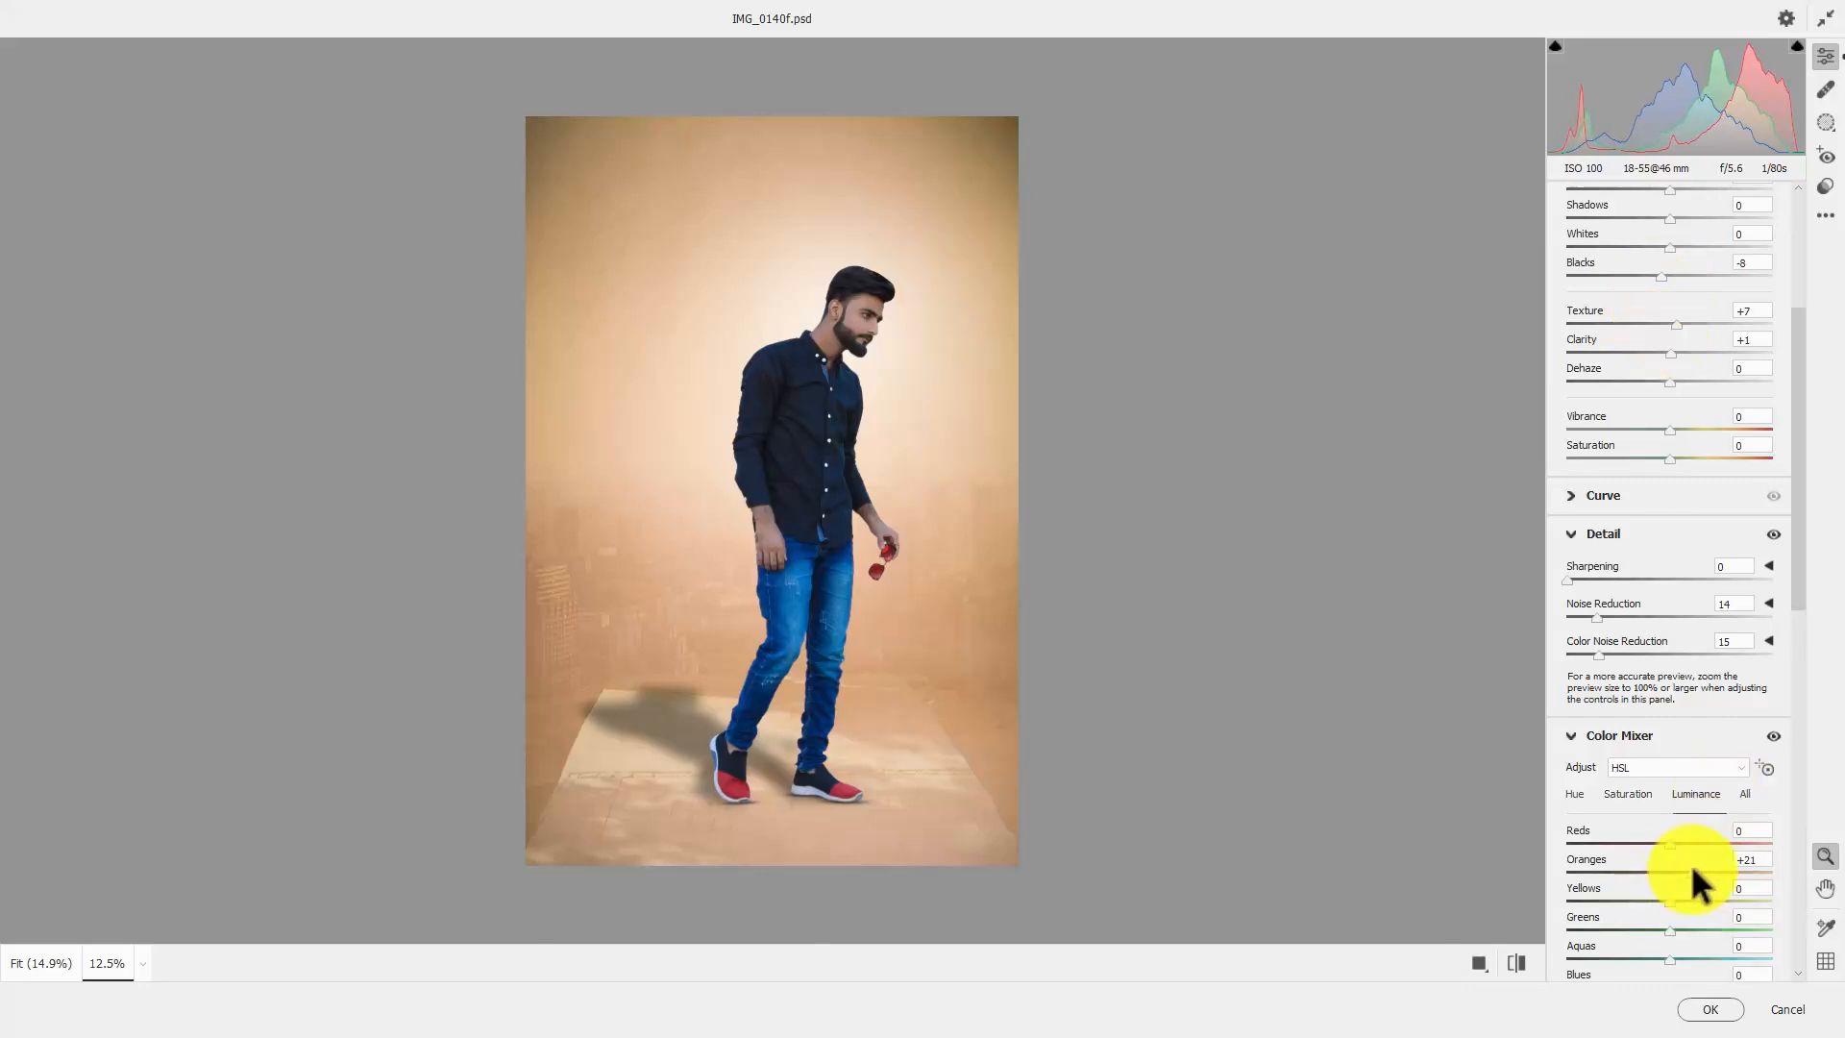
pyautogui.moveTo(1694, 869); pyautogui.dragTo(1699, 867)
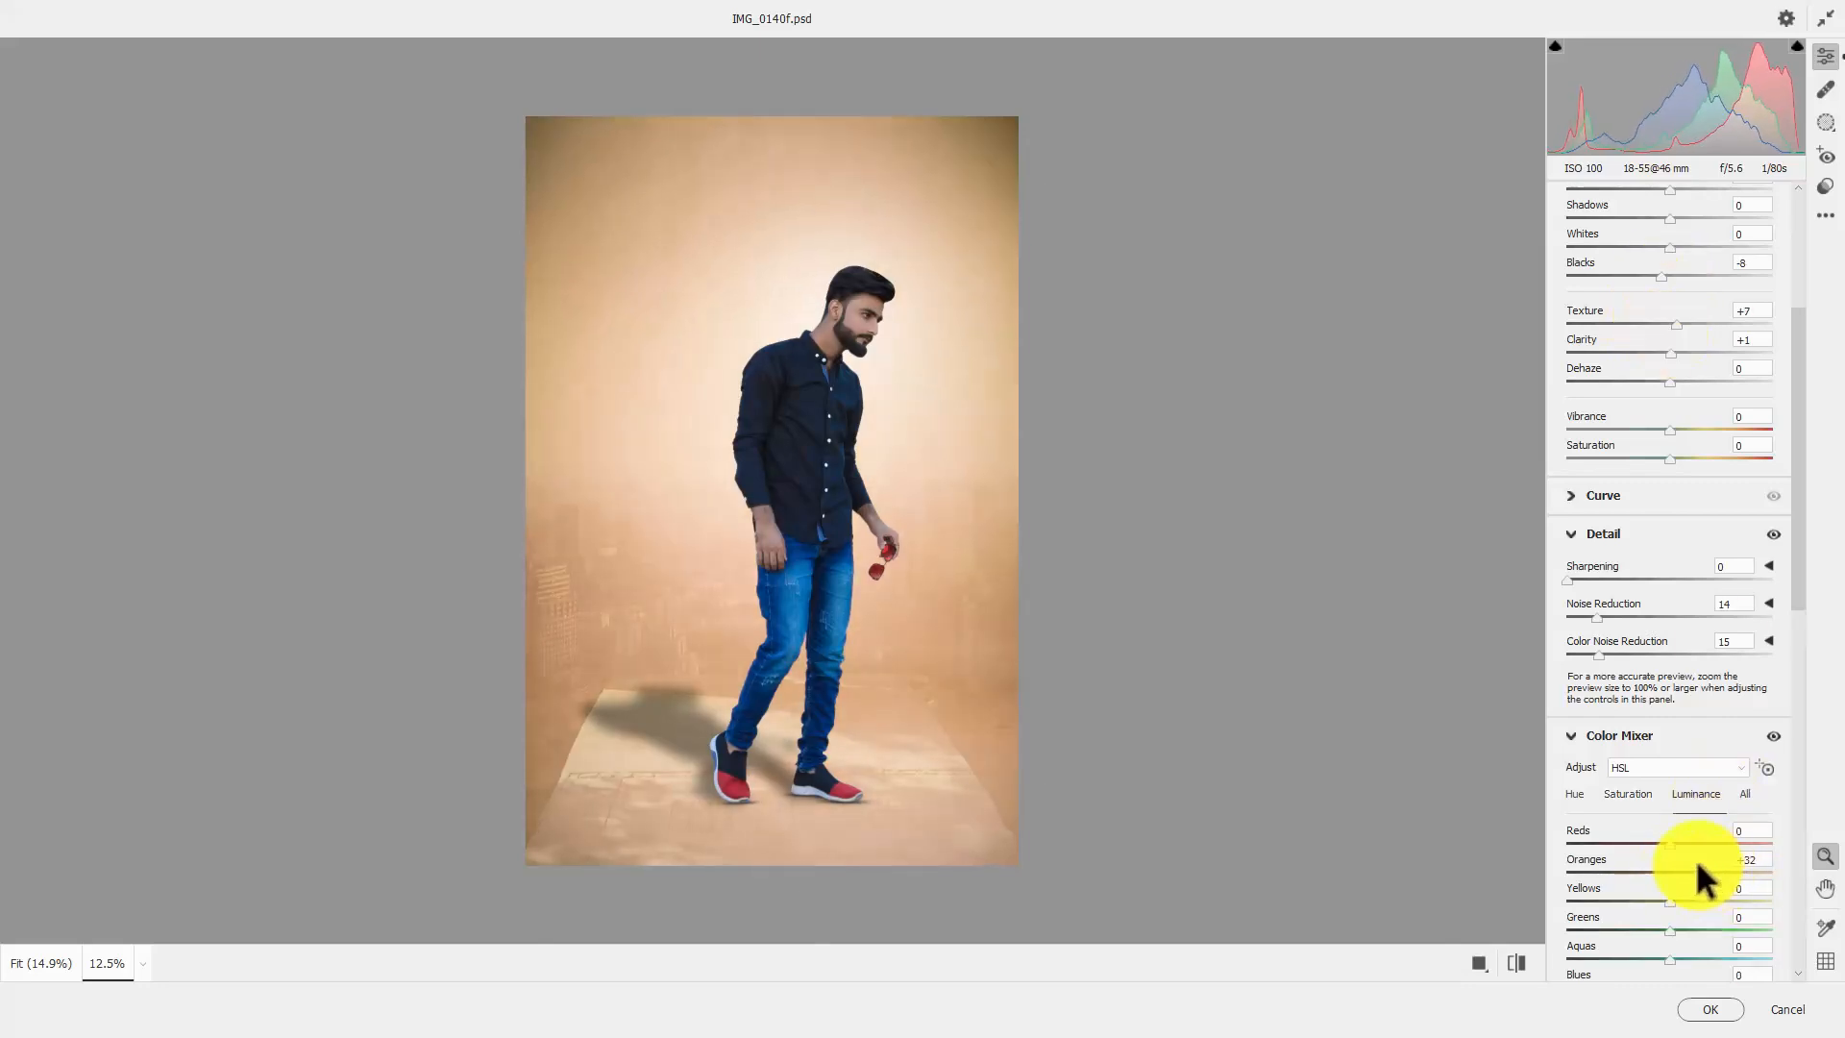
pyautogui.click(1715, 1009)
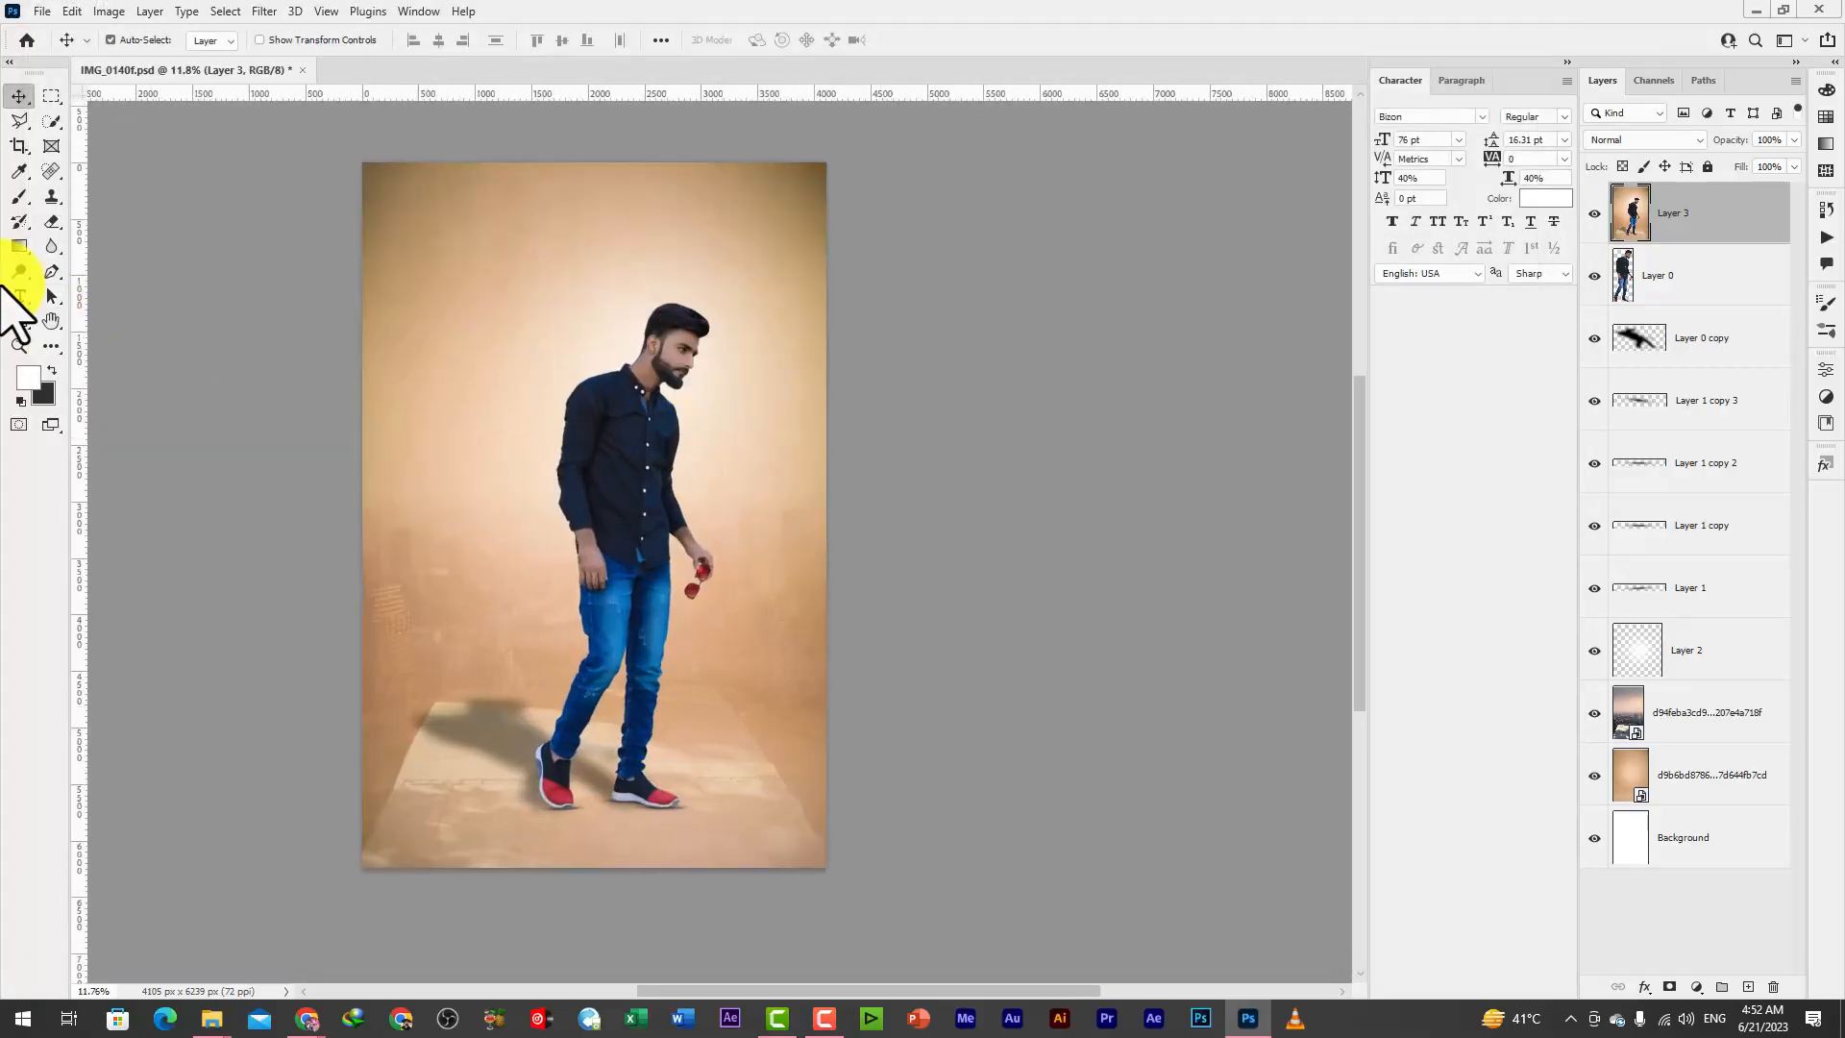
# Brighten the man's face, collar area and the hand holding the sunglasses with the Dodge tool on Midtones at 100% exposure
pyautogui.click(20, 271)
pyautogui.click(100, 272)
pyautogui.scroll(7, 701, 315)
pyautogui.moveTo(689, 395); pyautogui.dragTo(661, 392)
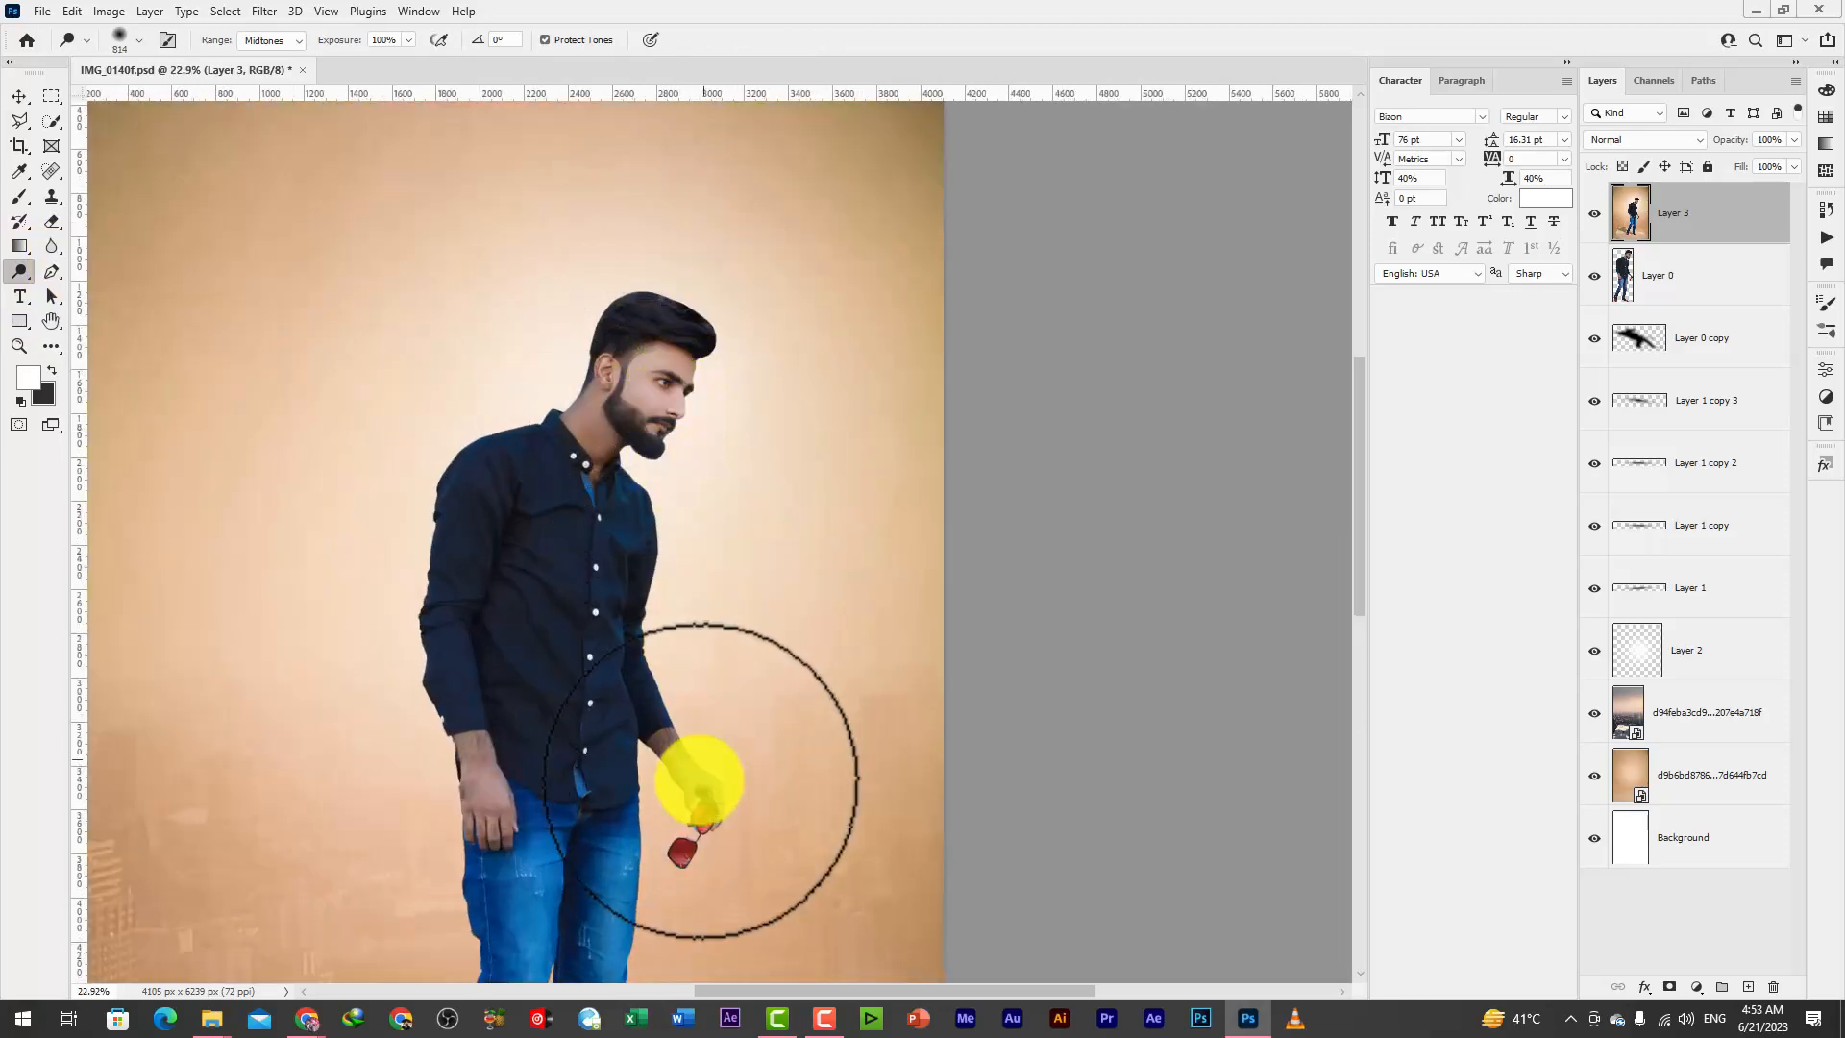
pyautogui.moveTo(666, 756)
pyautogui.mouseDown()
pyautogui.moveTo(626, 757)
pyautogui.moveTo(706, 787)
pyautogui.mouseUp()
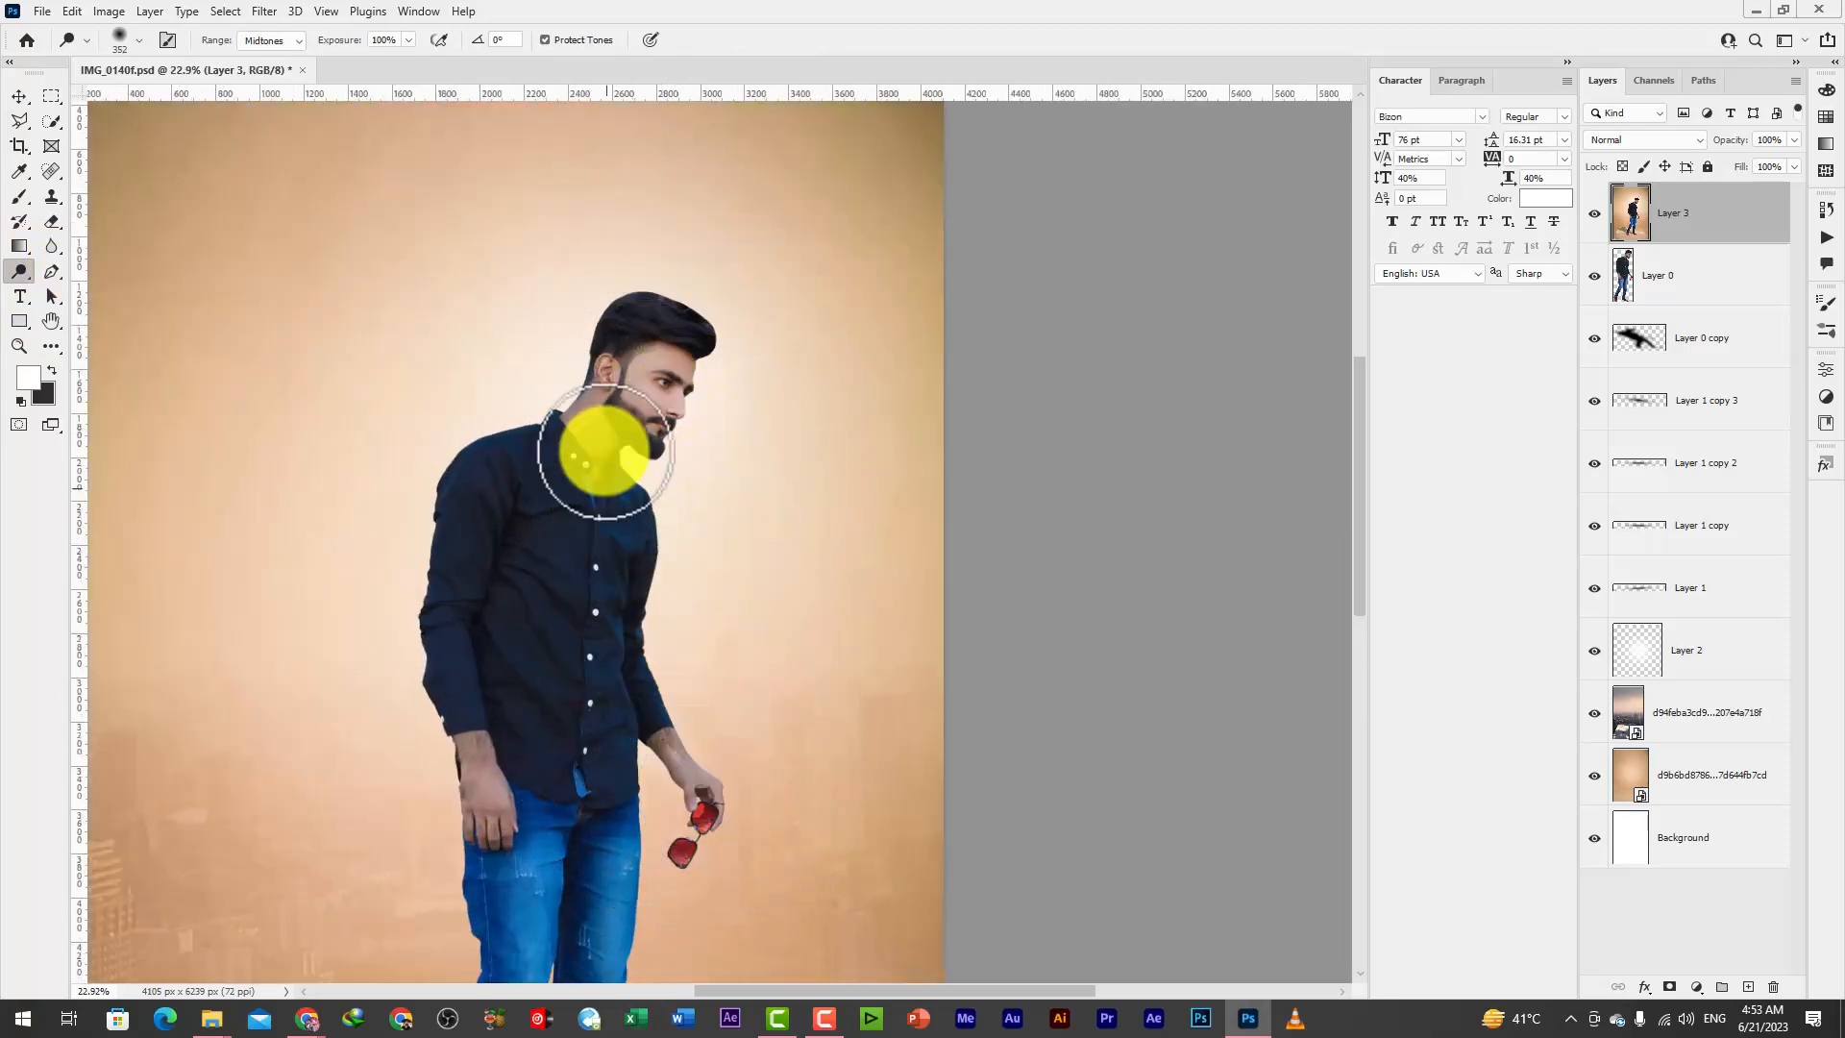
pyautogui.moveTo(603, 455); pyautogui.dragTo(617, 463)
pyautogui.scroll(-8, 661, 498)
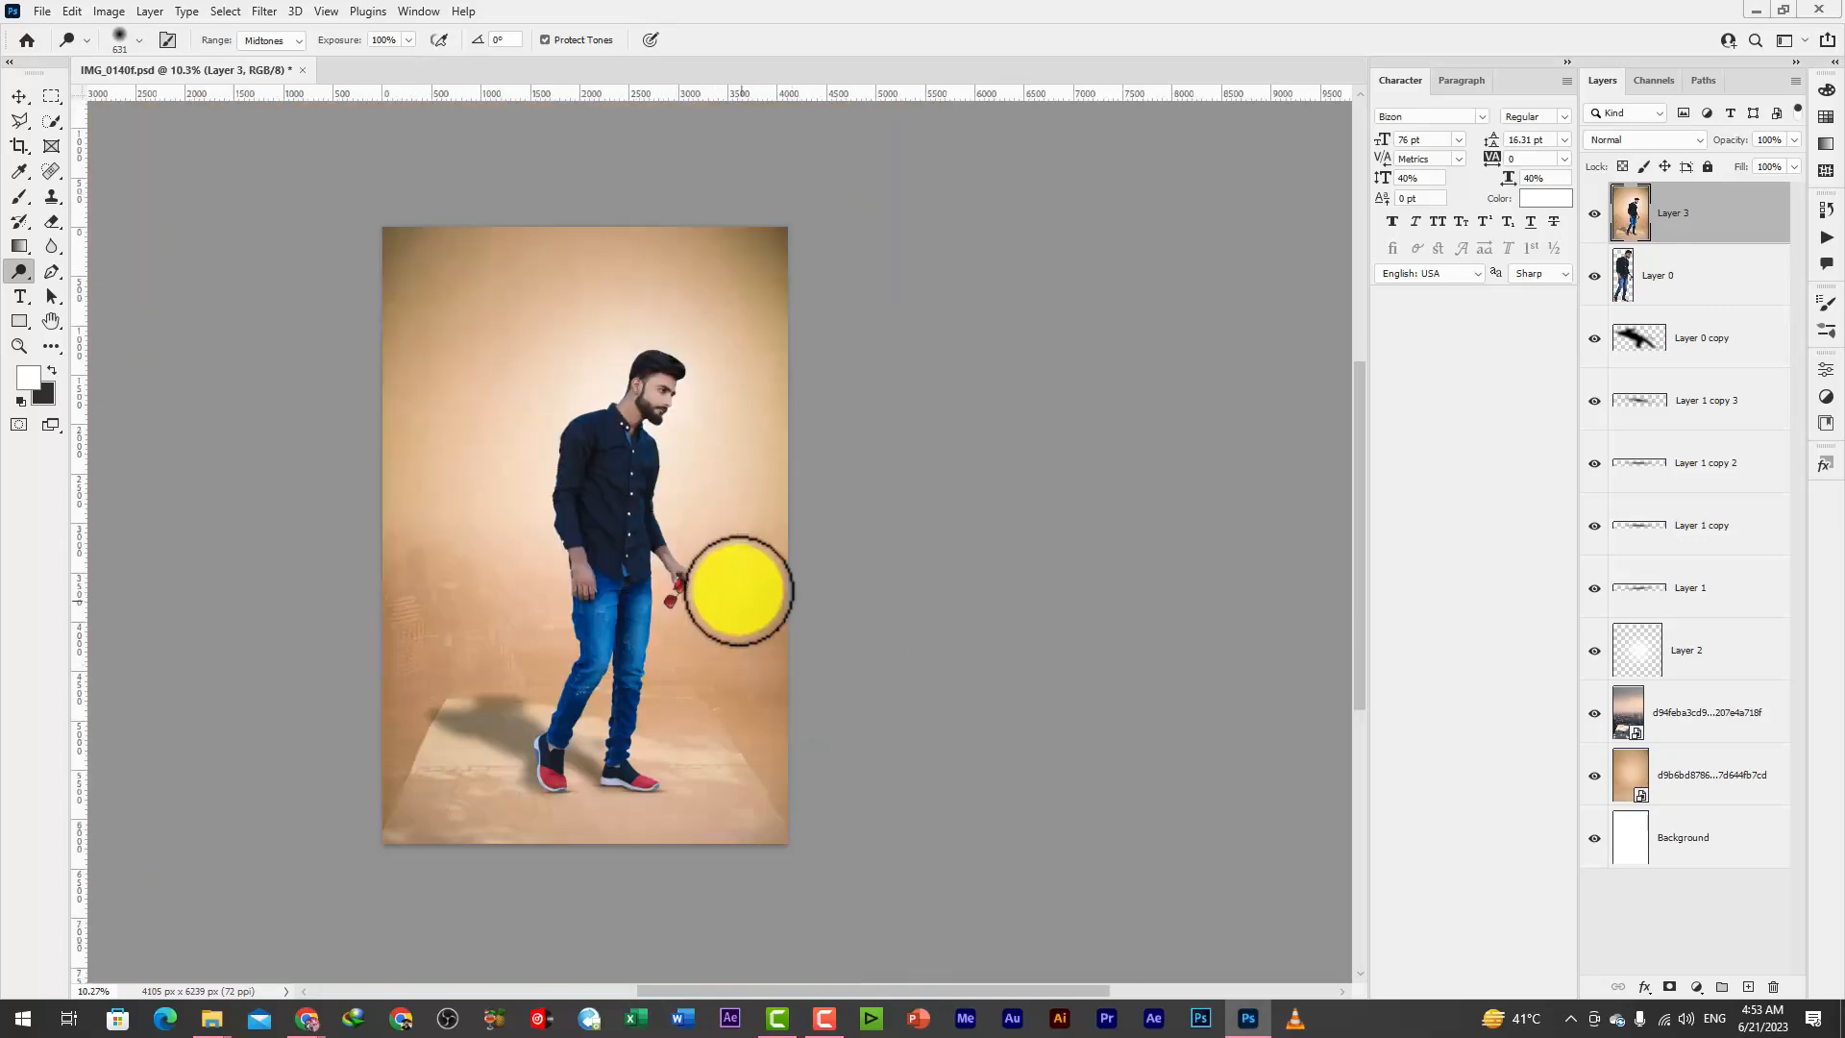
pyautogui.scroll(1, 737, 584)
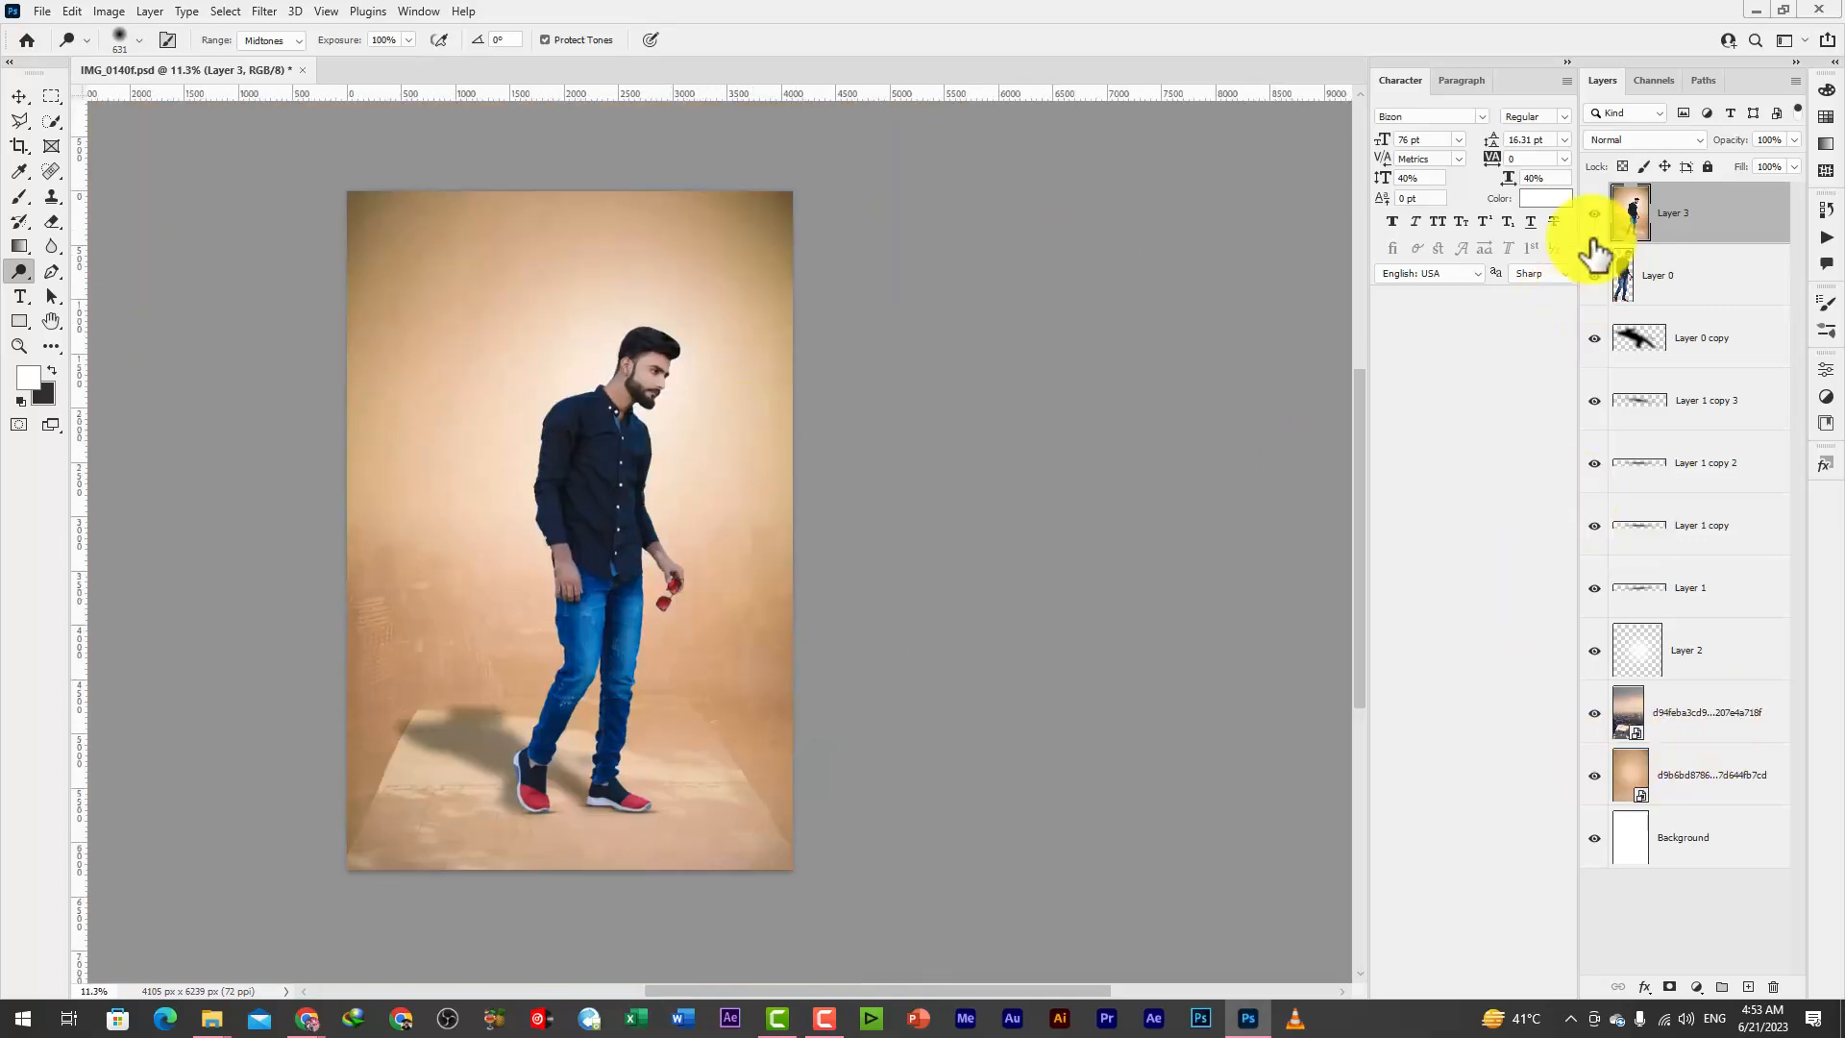
# Compare the composite with and without the graded Layer 3, and inspect the whole picture
pyautogui.click(1595, 216)
pyautogui.click(1595, 216)
pyautogui.click(19, 96)
pyautogui.scroll(-1, 597, 330)
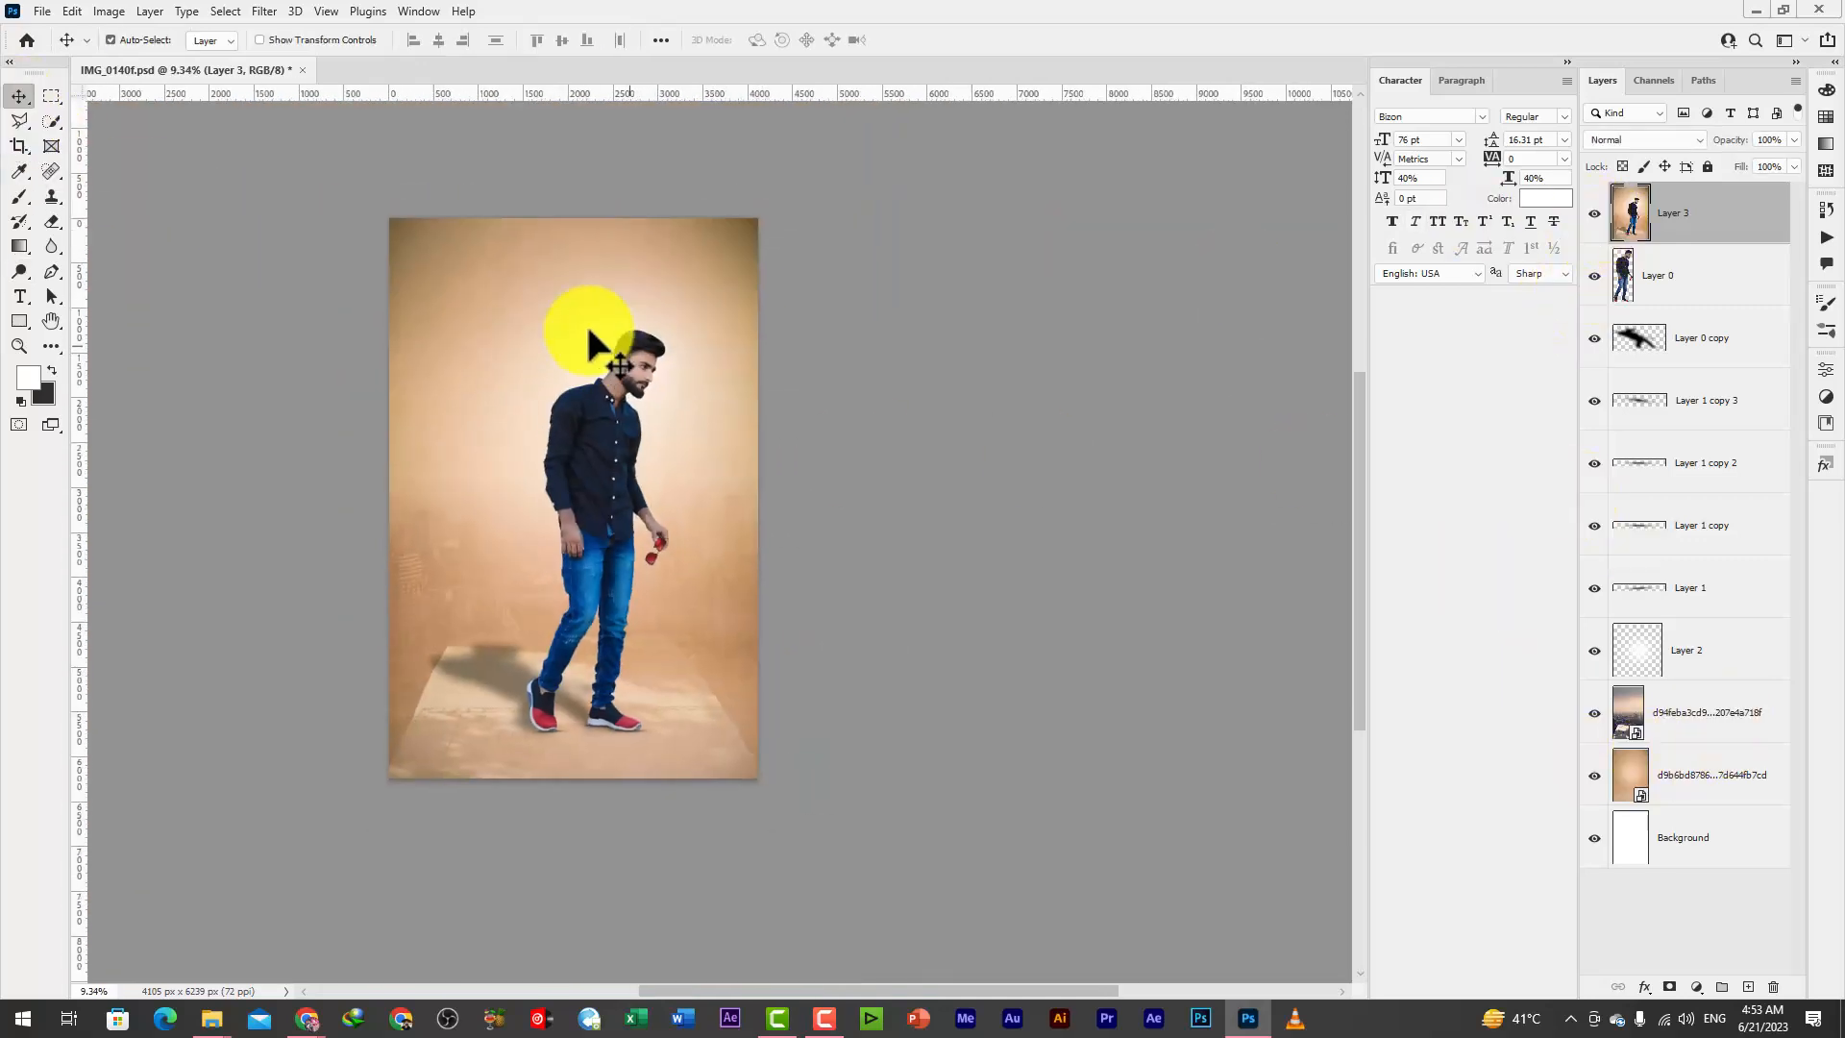
pyautogui.scroll(1, 589, 503)
pyautogui.scroll(1, 730, 864)
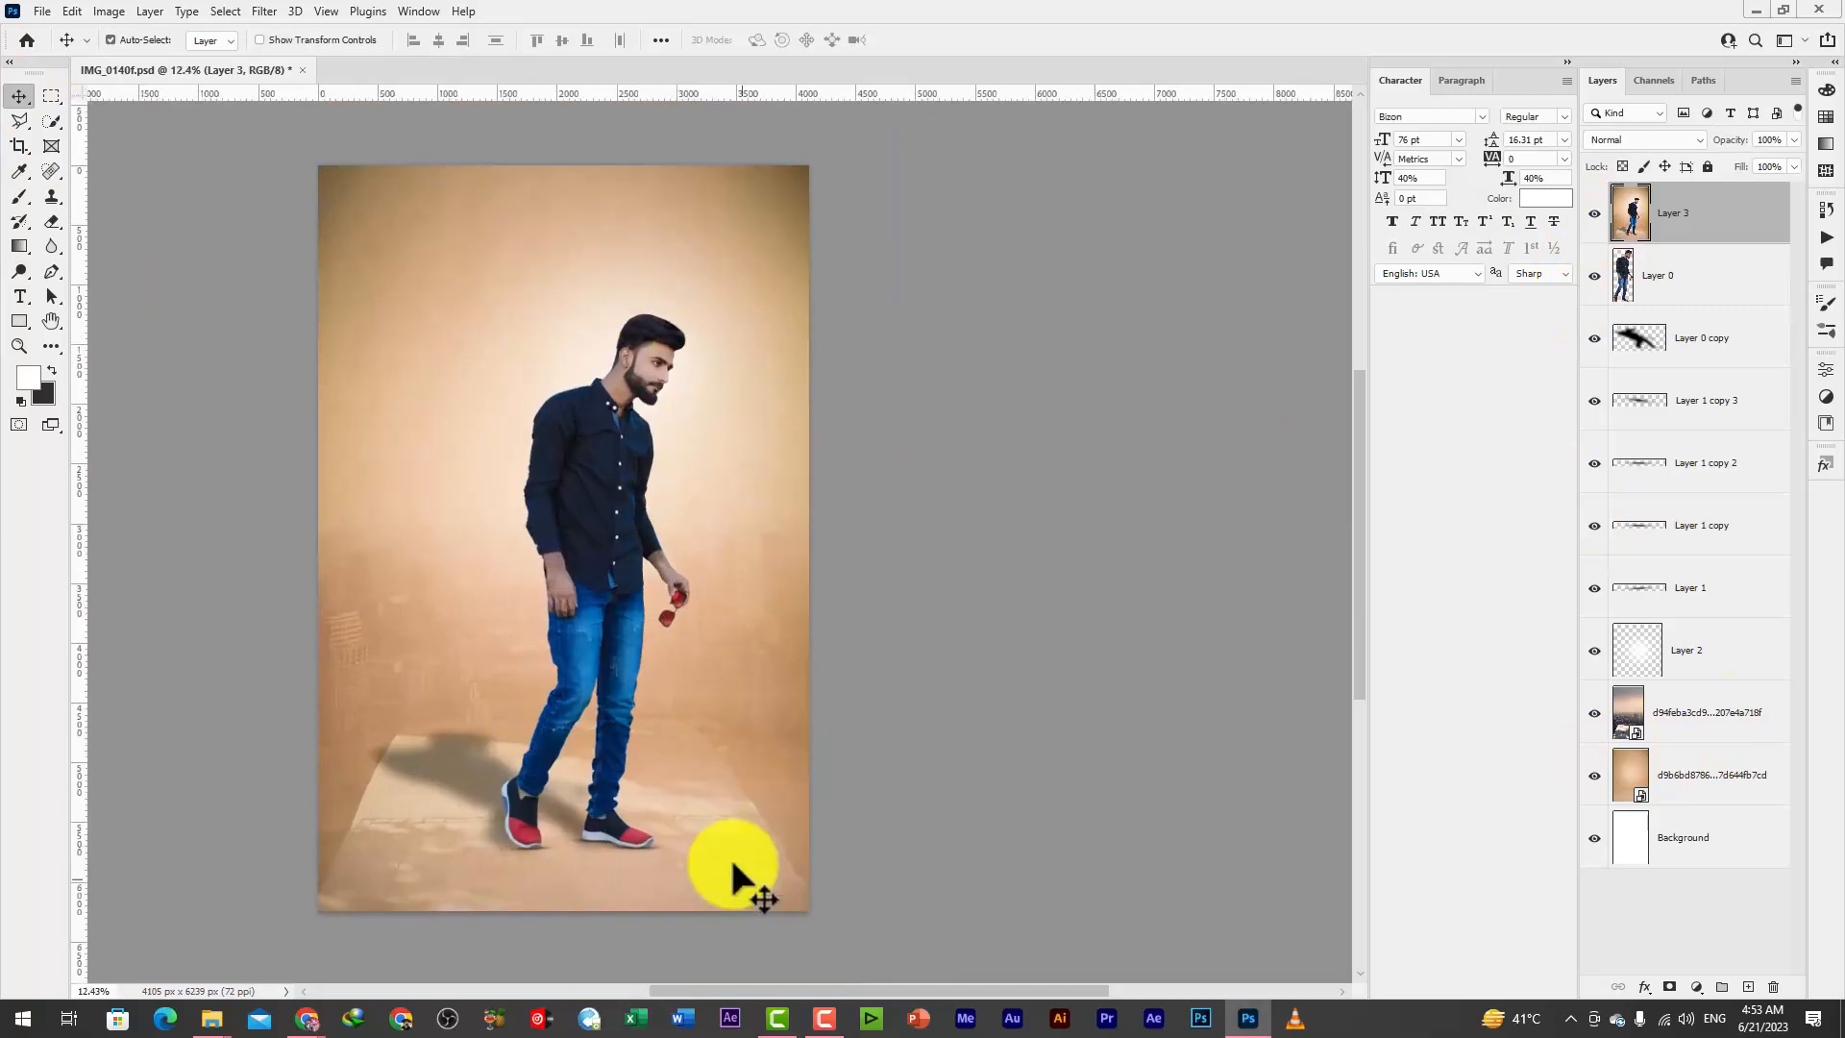
# Adjust the Burn tool's exposure and darken the midtones along the backdrop's upper edge and the floor around the man's shadow
pyautogui.click(19, 271)
pyautogui.click(108, 290)
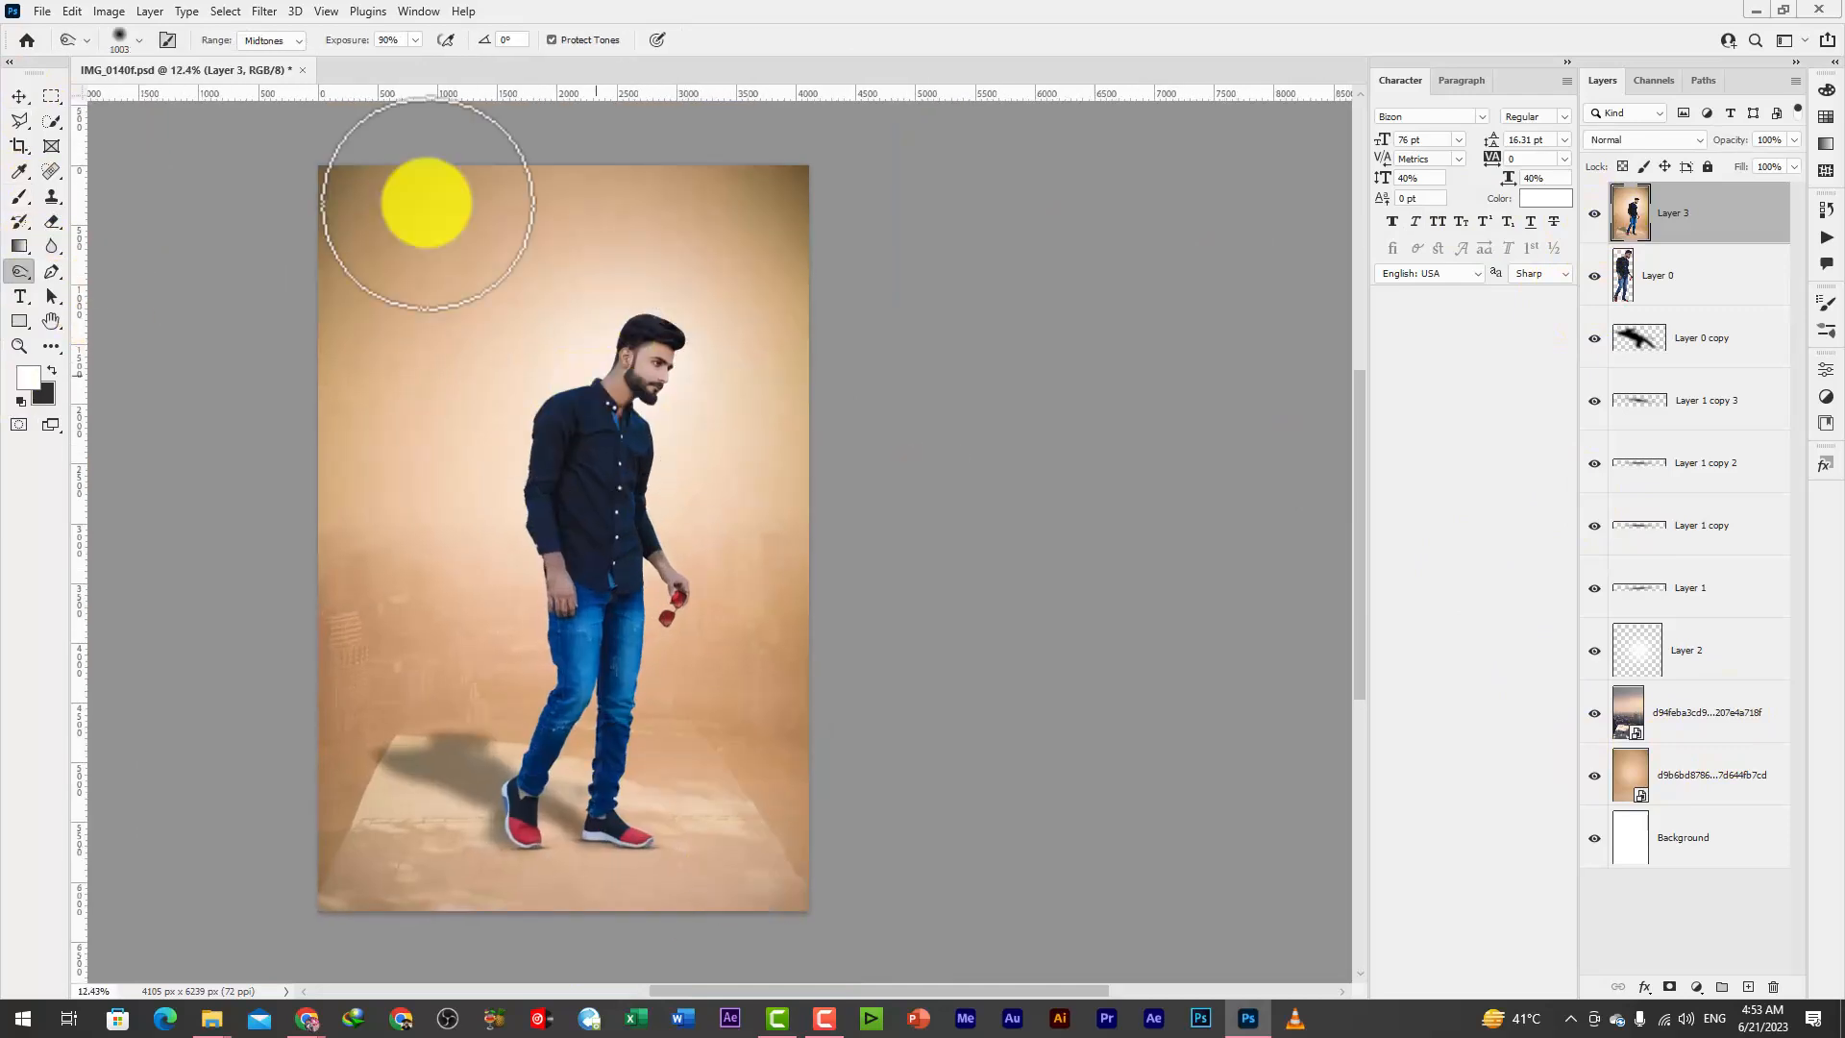
pyautogui.click(415, 41)
pyautogui.click(768, 69)
pyautogui.moveTo(545, 563); pyautogui.dragTo(619, 576)
pyautogui.scroll(-3, 620, 261)
pyautogui.moveTo(417, 754)
pyautogui.mouseDown()
pyautogui.moveTo(954, 752)
pyautogui.moveTo(728, 668)
pyautogui.moveTo(490, 641)
pyautogui.mouseUp()
pyautogui.moveTo(510, 198)
pyautogui.mouseDown()
pyautogui.moveTo(464, 186)
pyautogui.moveTo(955, 187)
pyautogui.moveTo(802, 136)
pyautogui.mouseUp()
pyautogui.click(19, 96)
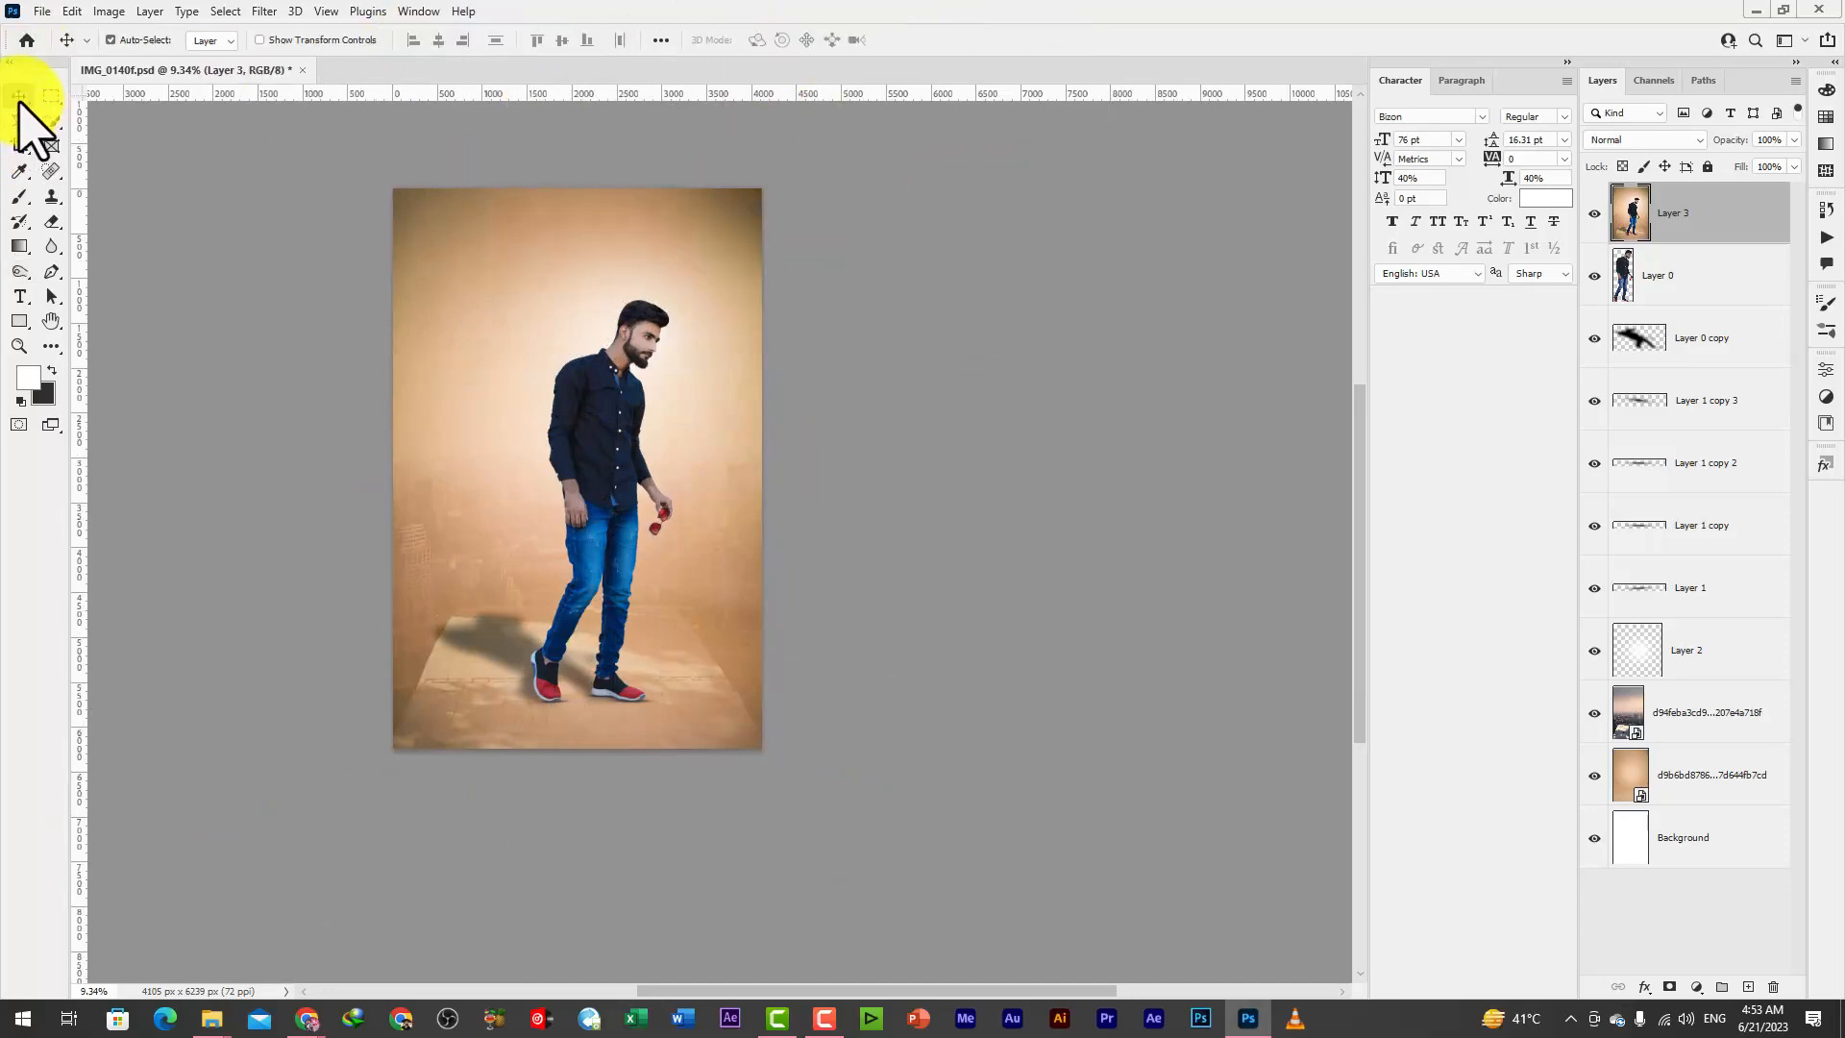